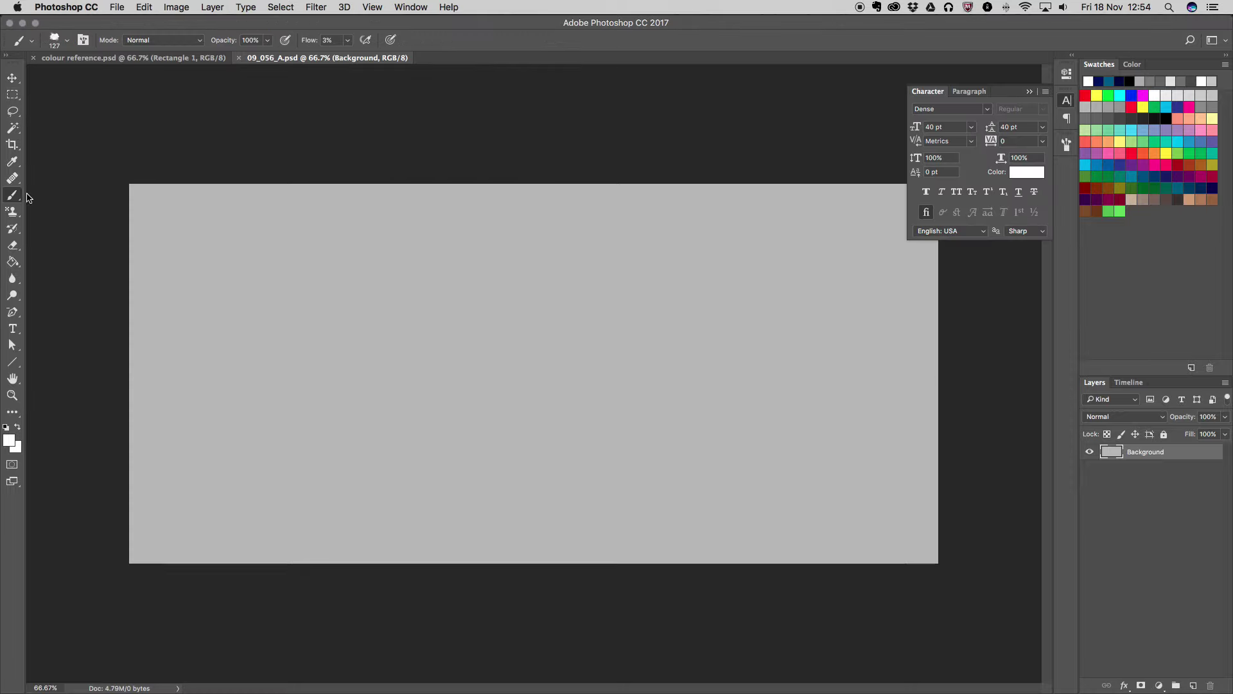
Collapse the Character panel to clear the workspace
{"action": "left_click", "coordinate": [216, 7]}
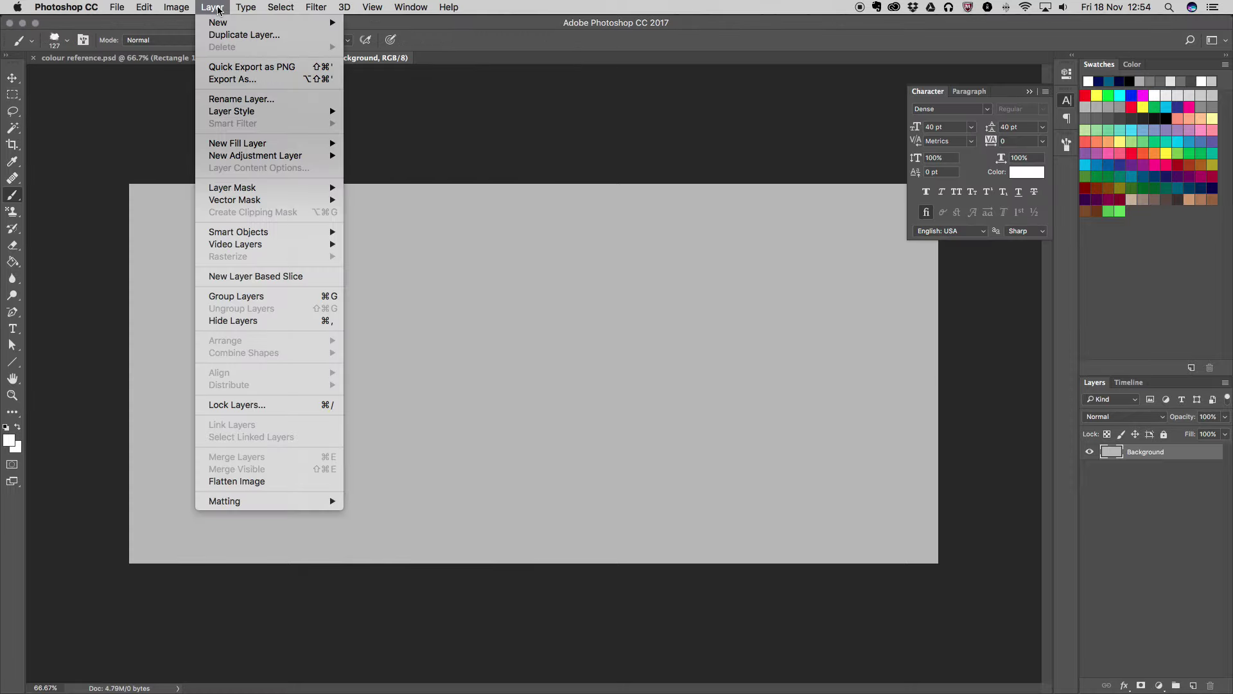
{"action": "mouse_move", "coordinate": [237, 142]}
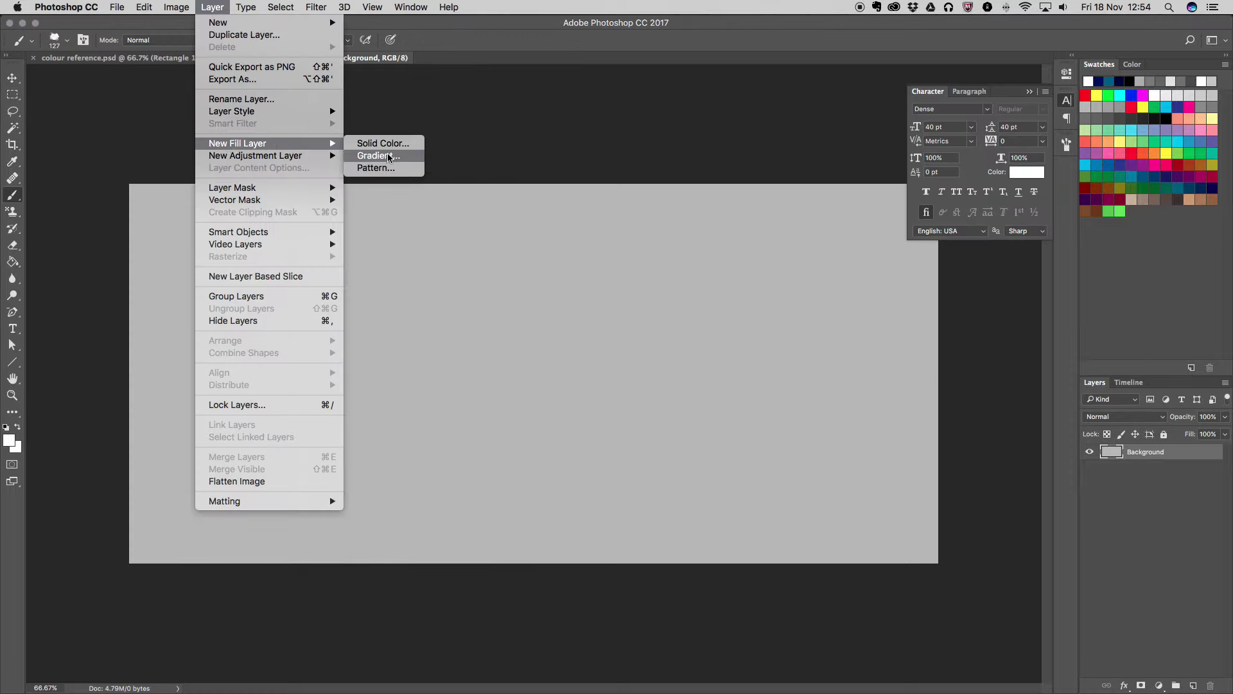
{"action": "left_click", "coordinate": [1029, 92]}
{"action": "left_click", "coordinate": [1029, 92]}
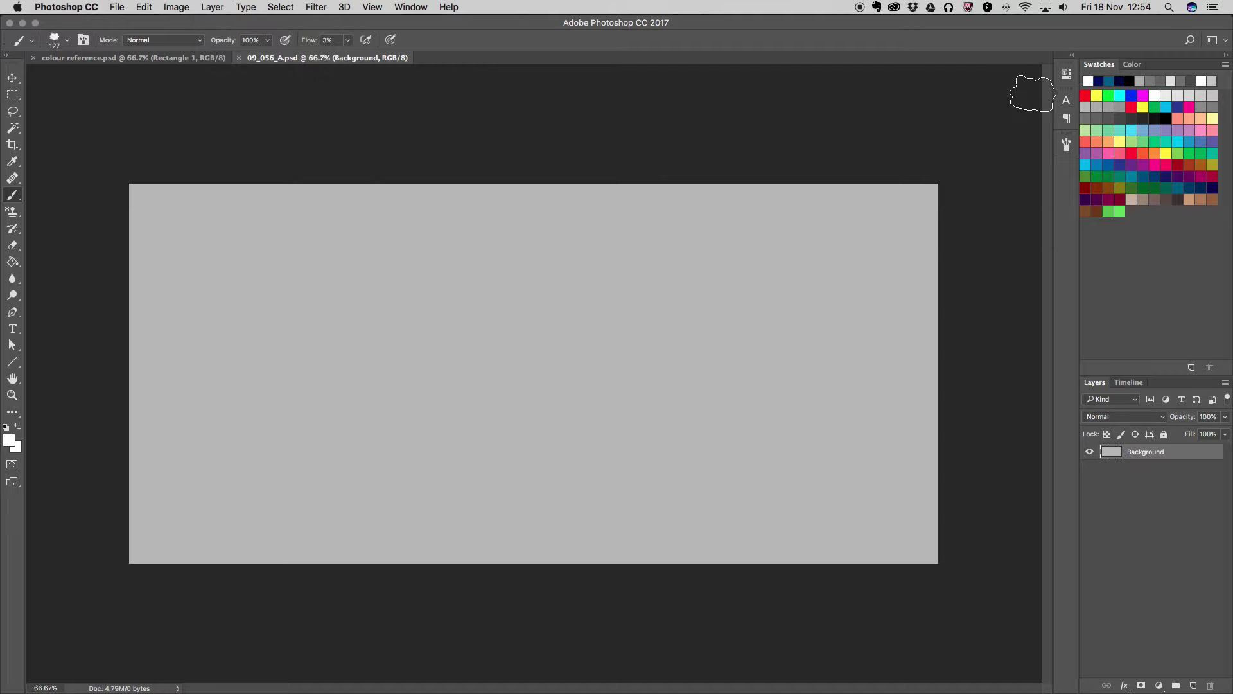
{"action": "left_click", "coordinate": [1066, 145]}
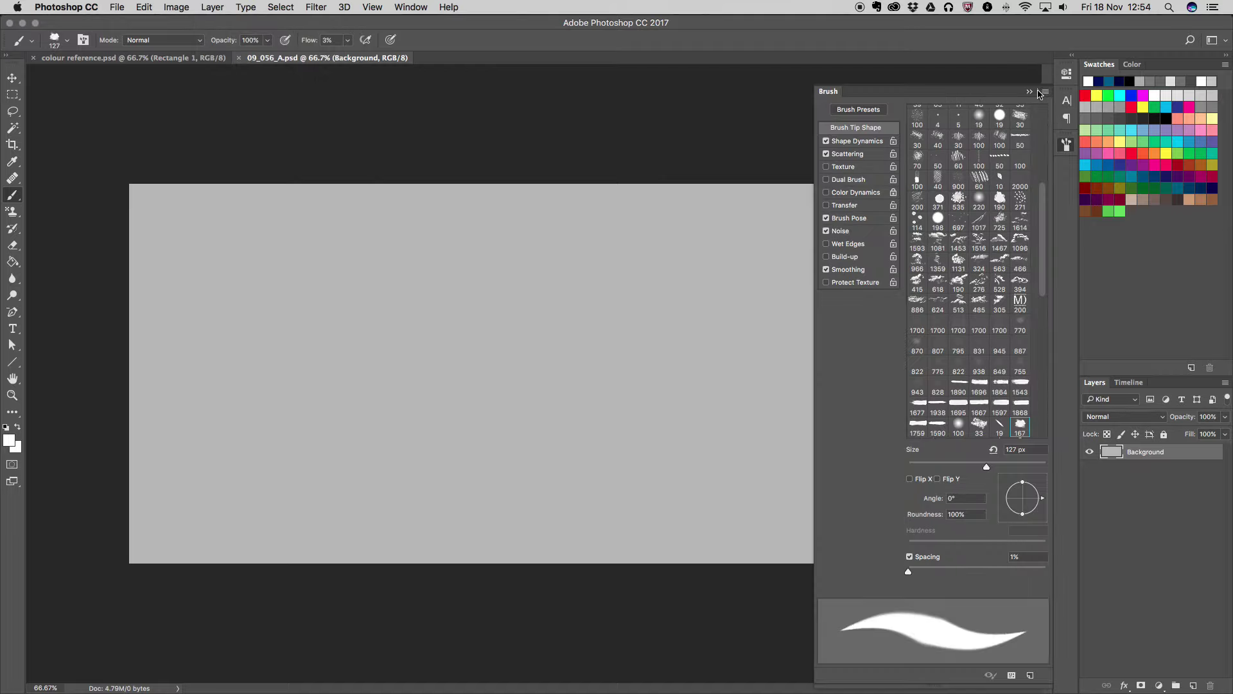
{"action": "left_click", "coordinate": [1031, 92]}
Create a new layer named 'Sketch' via Layer > New > Layer
{"action": "left_click", "coordinate": [212, 7]}
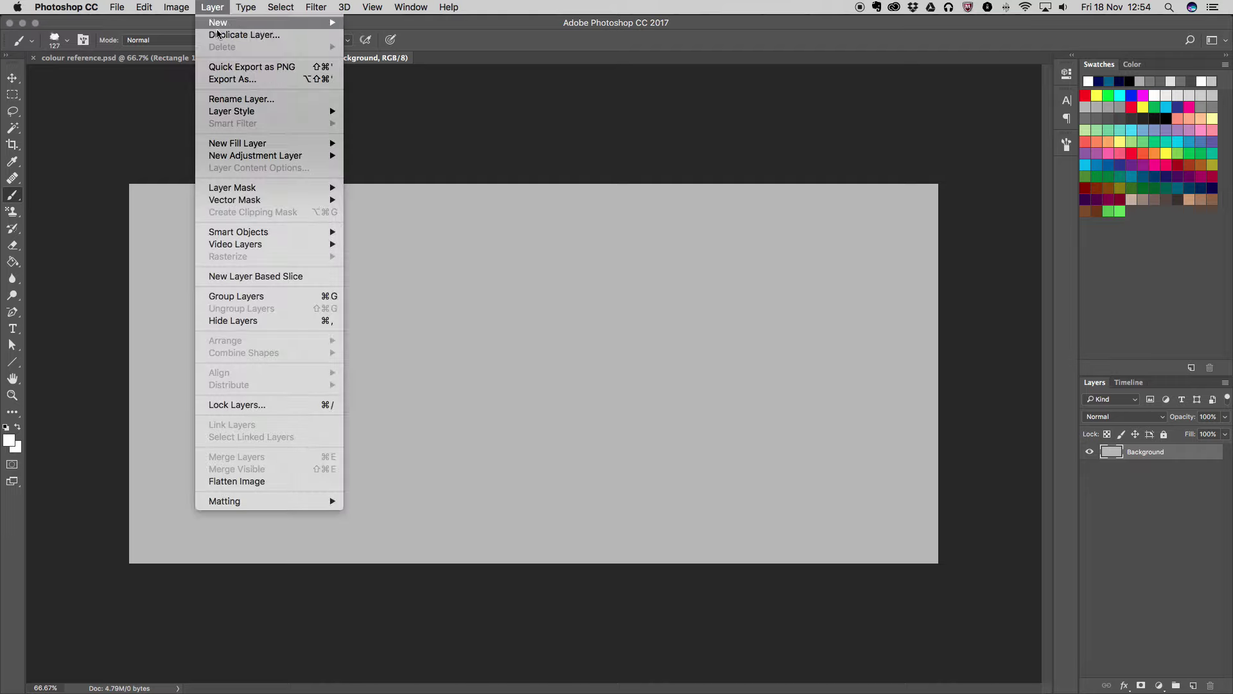
{"action": "mouse_move", "coordinate": [219, 22]}
{"action": "left_click", "coordinate": [366, 26]}
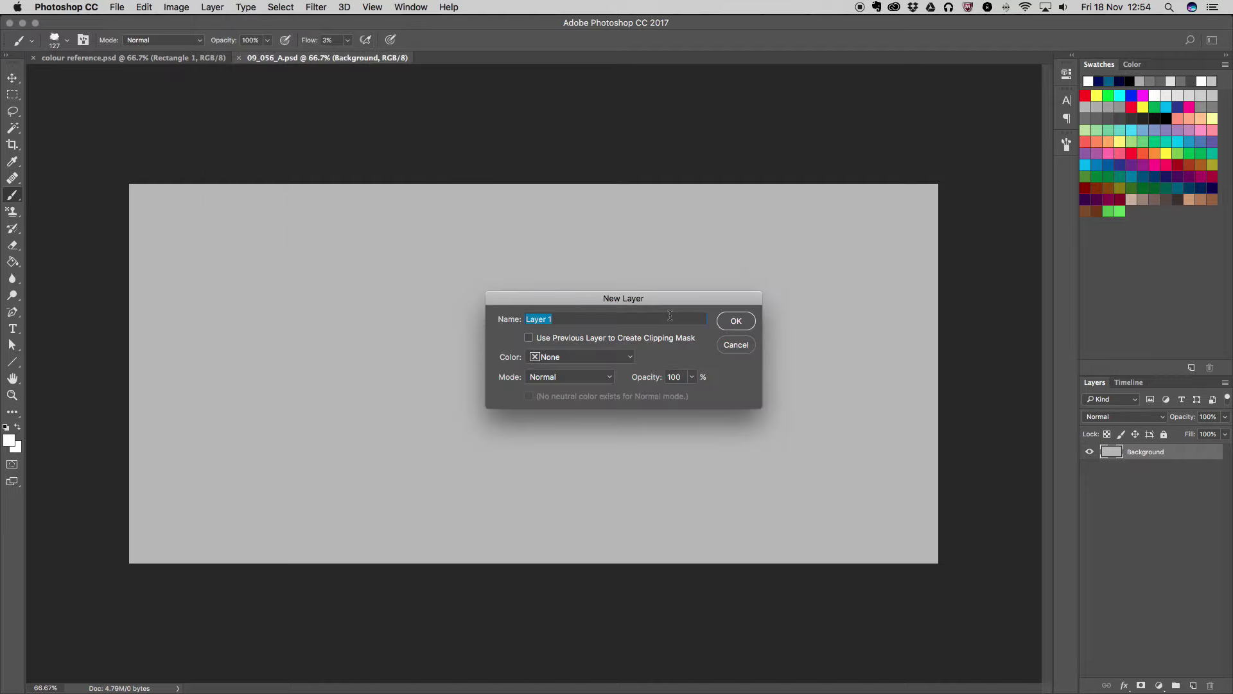
{"action": "type", "text": "Sketch"}
{"action": "key", "text": "Return"}
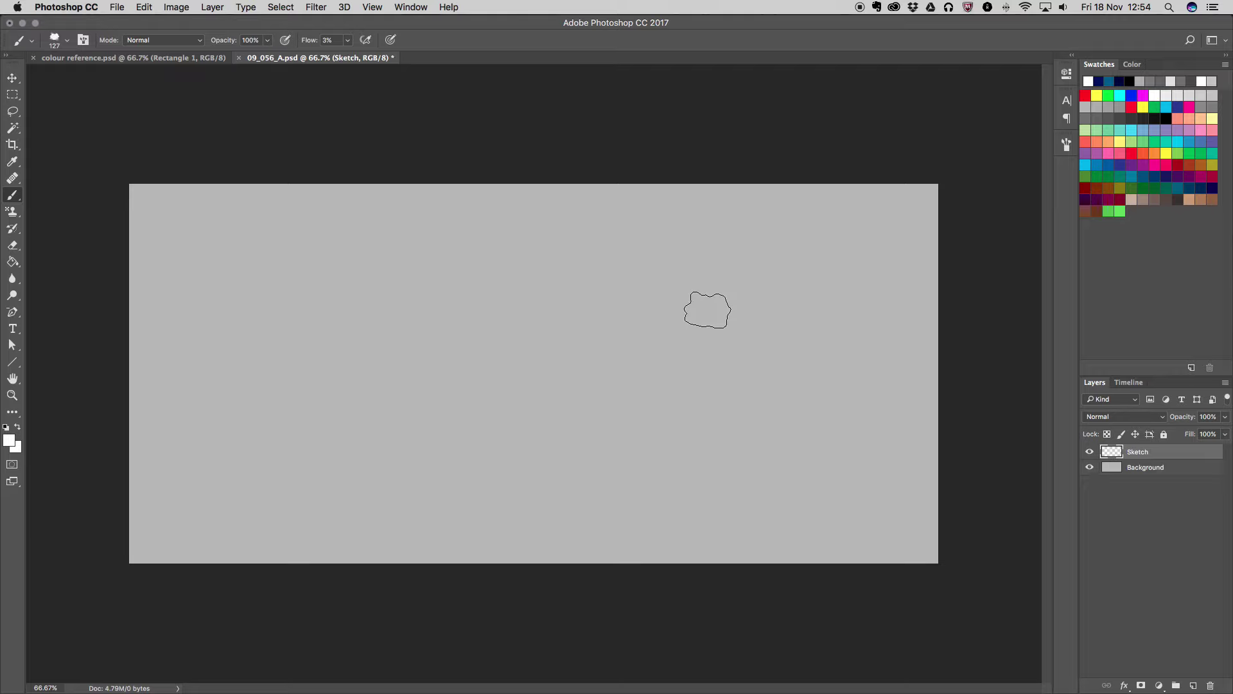
Set an 11 px round brush tip, light grey colour and 100% flow, then test a stroke
{"action": "left_click", "coordinate": [1065, 146]}
{"action": "scroll", "coordinate": [962, 290], "scroll_direction": "down", "scroll_amount": 5}
{"action": "scroll", "coordinate": [962, 291], "scroll_direction": "down", "scroll_amount": 3}
{"action": "left_click", "coordinate": [938, 282]}
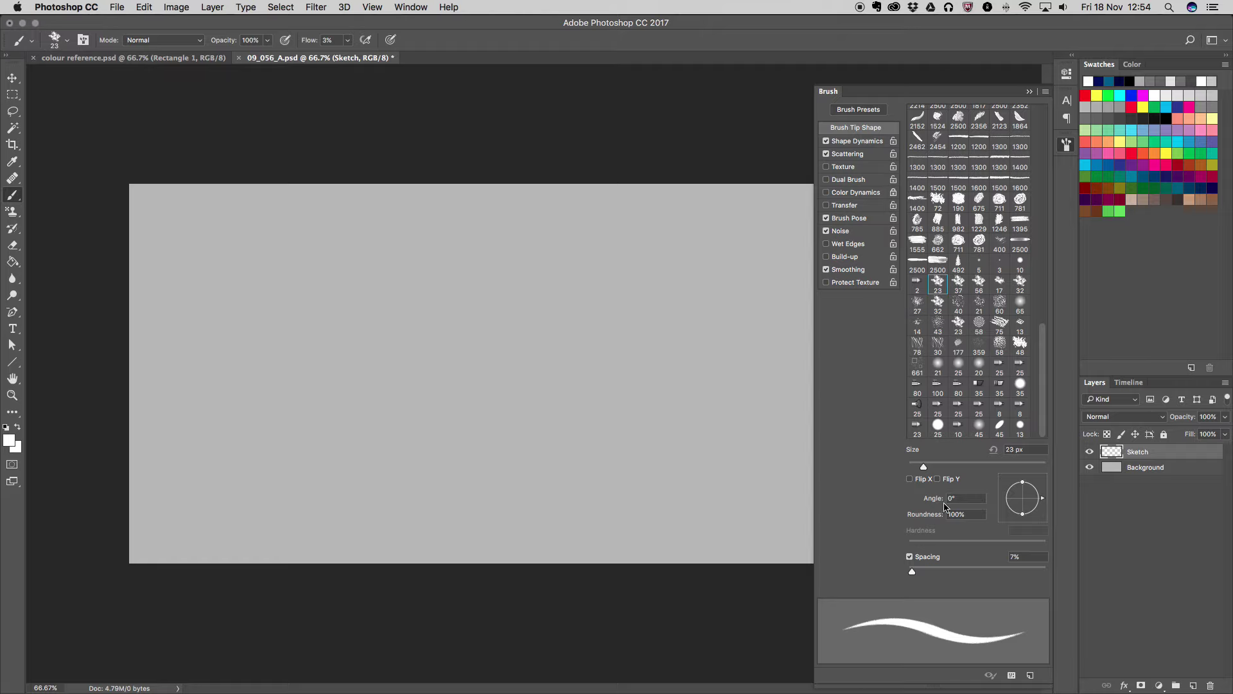
{"action": "left_click_drag", "start_coordinate": [924, 466], "coordinate": [915, 467]}
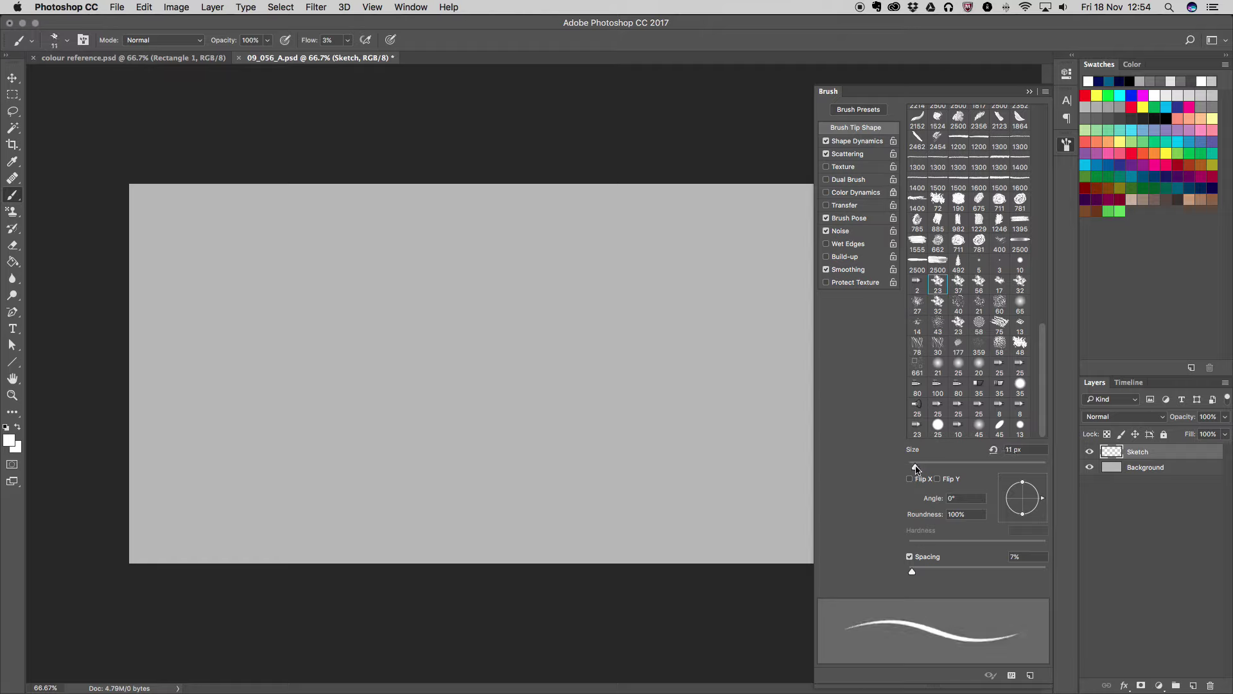
{"action": "left_click", "coordinate": [1212, 95]}
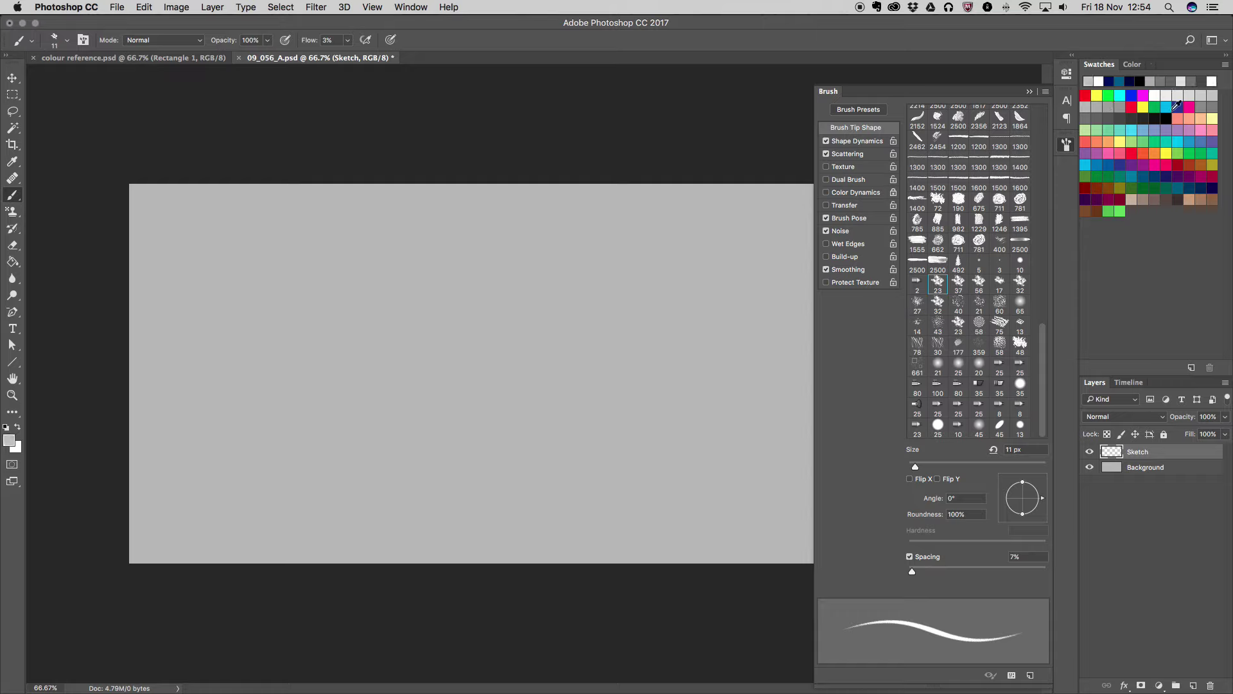
{"action": "left_click_drag", "start_coordinate": [348, 40], "coordinate": [981, 56]}
{"action": "left_click", "coordinate": [1030, 91]}
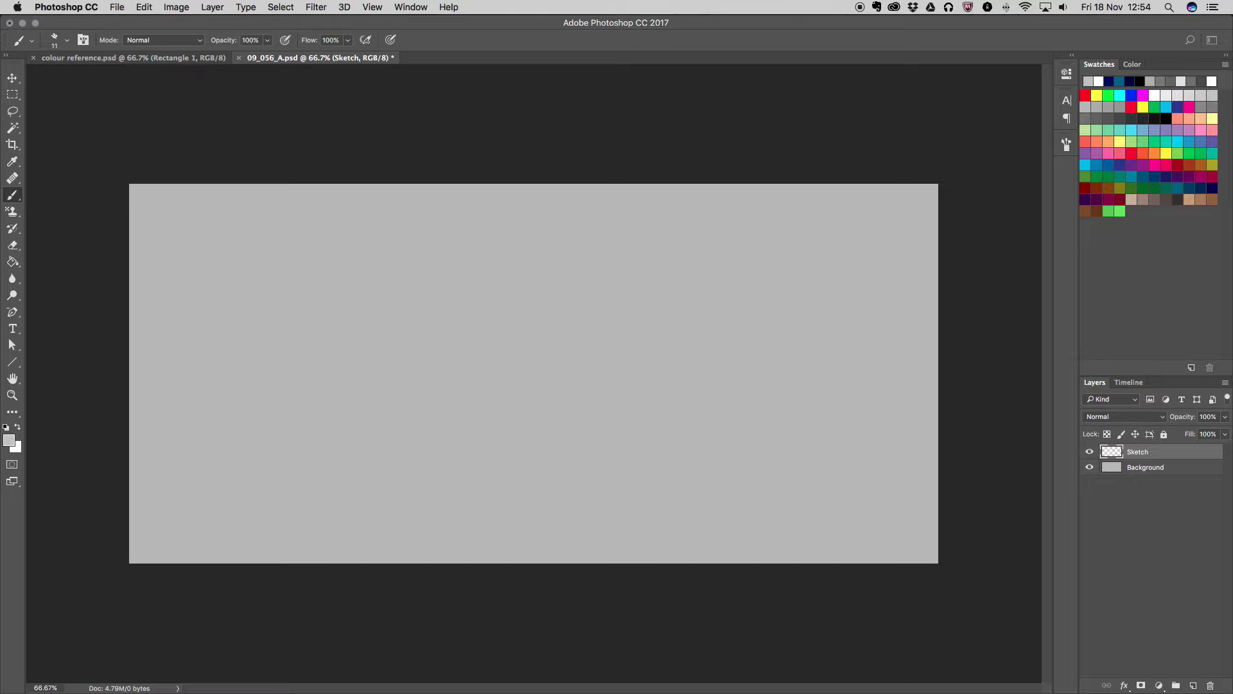
{"action": "left_click_drag", "start_coordinate": [537, 267], "coordinate": [544, 268]}
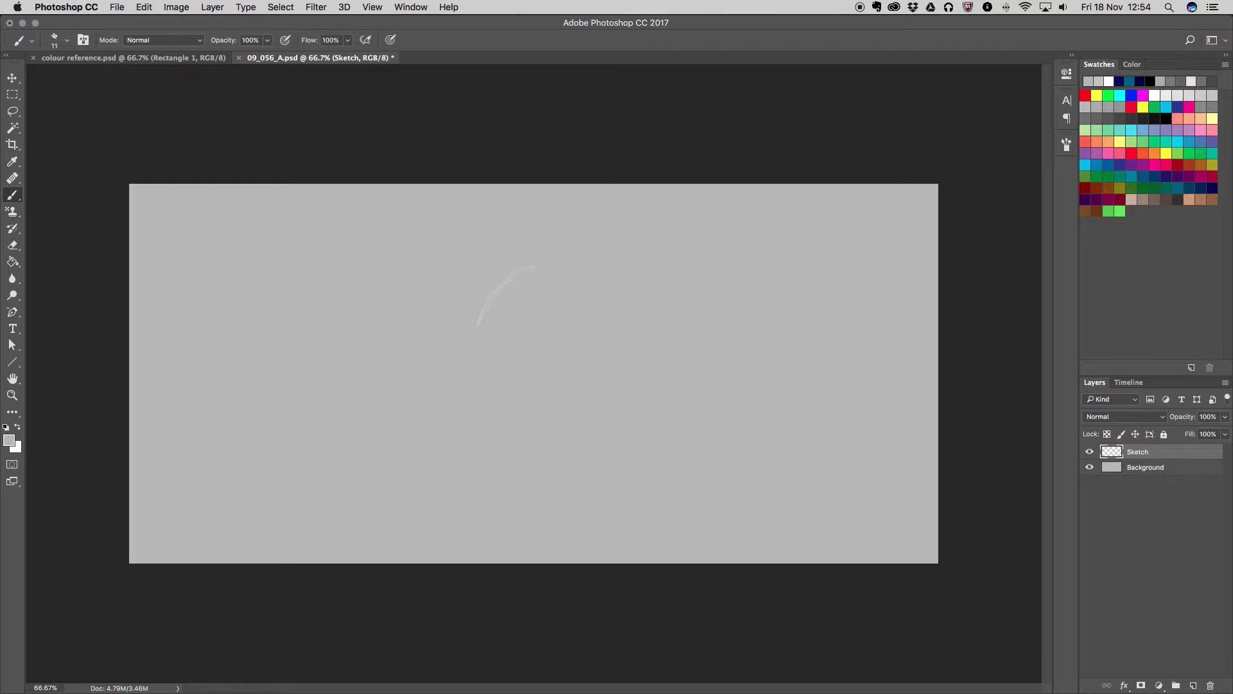
{"action": "left_click", "coordinate": [1178, 97]}
Sketch the tilted oval head outline with chin and jaw lines
{"action": "mouse_move", "coordinate": [482, 329]}
{"action": "left_mouse_down"}
{"action": "mouse_move", "coordinate": [528, 264]}
{"action": "mouse_move", "coordinate": [558, 269]}
{"action": "mouse_move", "coordinate": [501, 371]}
{"action": "left_mouse_up"}
{"action": "mouse_move", "coordinate": [522, 270]}
{"action": "left_mouse_down"}
{"action": "mouse_move", "coordinate": [594, 263]}
{"action": "mouse_move", "coordinate": [626, 359]}
{"action": "left_mouse_up"}
{"action": "mouse_move", "coordinate": [514, 371]}
{"action": "left_mouse_down"}
{"action": "mouse_move", "coordinate": [585, 421]}
{"action": "mouse_move", "coordinate": [615, 424]}
{"action": "left_mouse_up"}
{"action": "mouse_move", "coordinate": [596, 421]}
{"action": "left_mouse_down"}
{"action": "mouse_move", "coordinate": [636, 380]}
{"action": "mouse_move", "coordinate": [551, 422]}
{"action": "left_mouse_up"}
{"action": "left_click_drag", "start_coordinate": [632, 392], "coordinate": [603, 416]}
{"action": "left_click_drag", "start_coordinate": [514, 375], "coordinate": [562, 411]}
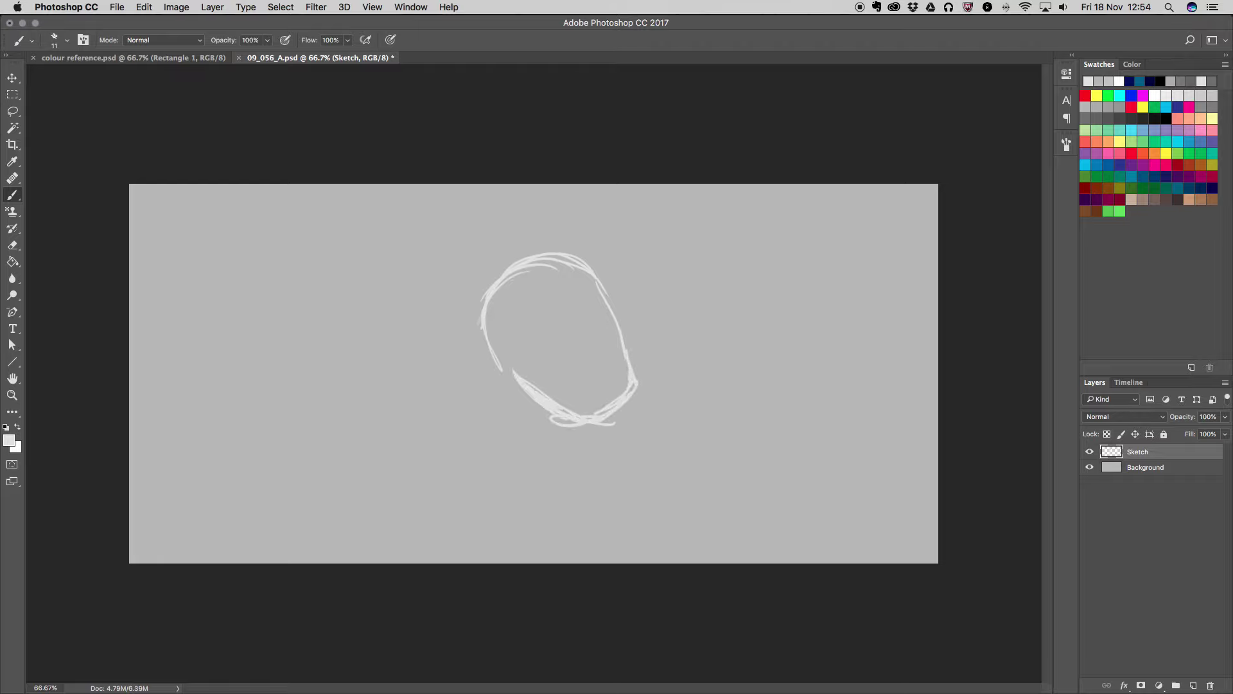
Add both ears and hair, and reinforce the top and left head outline
{"action": "mouse_move", "coordinate": [496, 371]}
{"action": "left_mouse_down"}
{"action": "mouse_move", "coordinate": [524, 405]}
{"action": "mouse_move", "coordinate": [527, 395]}
{"action": "left_mouse_up"}
{"action": "left_click_drag", "start_coordinate": [615, 302], "coordinate": [623, 341]}
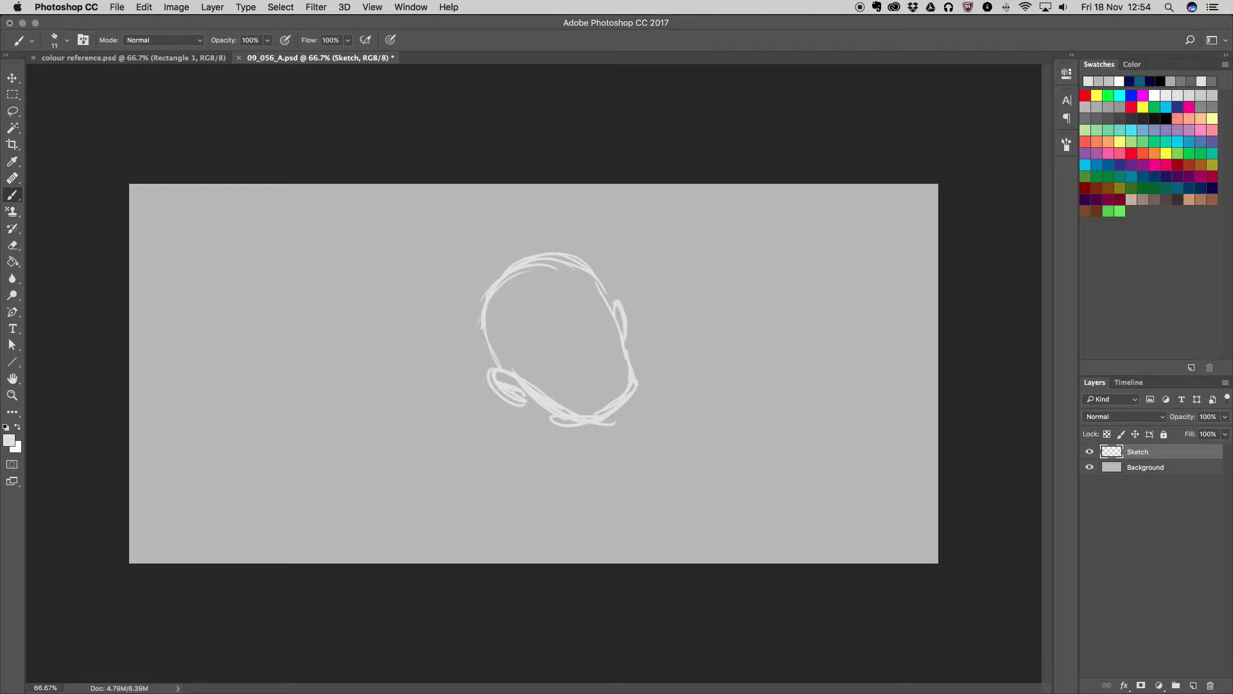
{"action": "mouse_move", "coordinate": [522, 299]}
{"action": "left_mouse_down"}
{"action": "mouse_move", "coordinate": [563, 298]}
{"action": "mouse_move", "coordinate": [554, 279]}
{"action": "mouse_move", "coordinate": [532, 307]}
{"action": "left_mouse_up"}
{"action": "mouse_move", "coordinate": [518, 258]}
{"action": "left_mouse_down"}
{"action": "mouse_move", "coordinate": [487, 288]}
{"action": "mouse_move", "coordinate": [479, 328]}
{"action": "mouse_move", "coordinate": [498, 364]}
{"action": "left_mouse_up"}
{"action": "left_click_drag", "start_coordinate": [486, 285], "coordinate": [494, 365]}
{"action": "mouse_move", "coordinate": [517, 259]}
{"action": "left_mouse_down"}
{"action": "mouse_move", "coordinate": [583, 256]}
{"action": "mouse_move", "coordinate": [604, 294]}
{"action": "left_mouse_up"}
{"action": "mouse_move", "coordinate": [503, 308]}
{"action": "left_mouse_down"}
{"action": "mouse_move", "coordinate": [513, 365]}
{"action": "mouse_move", "coordinate": [573, 351]}
{"action": "mouse_move", "coordinate": [604, 307]}
{"action": "left_mouse_up"}
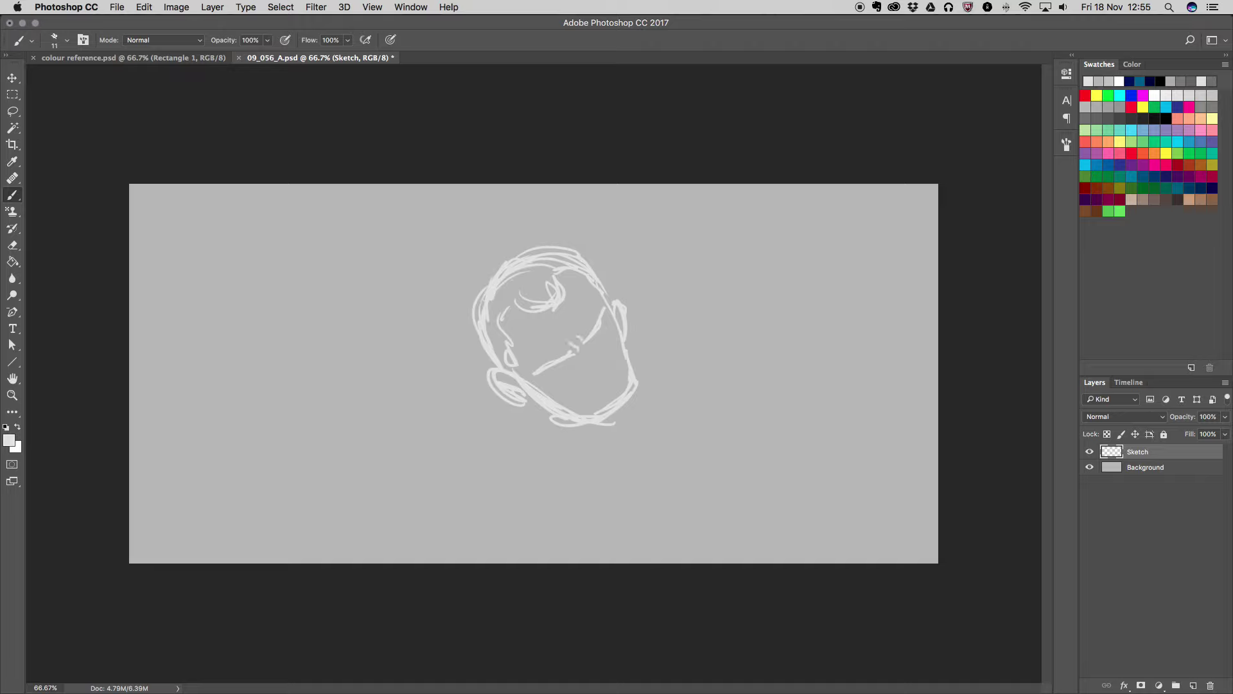
Draw the brow, nose, closed eye and mouth, and begin the shoulder line
{"action": "mouse_move", "coordinate": [530, 358]}
{"action": "left_mouse_down"}
{"action": "mouse_move", "coordinate": [594, 308]}
{"action": "mouse_move", "coordinate": [526, 330]}
{"action": "mouse_move", "coordinate": [534, 369]}
{"action": "mouse_move", "coordinate": [524, 370]}
{"action": "mouse_move", "coordinate": [546, 377]}
{"action": "left_mouse_up"}
{"action": "left_click_drag", "start_coordinate": [604, 327], "coordinate": [595, 343]}
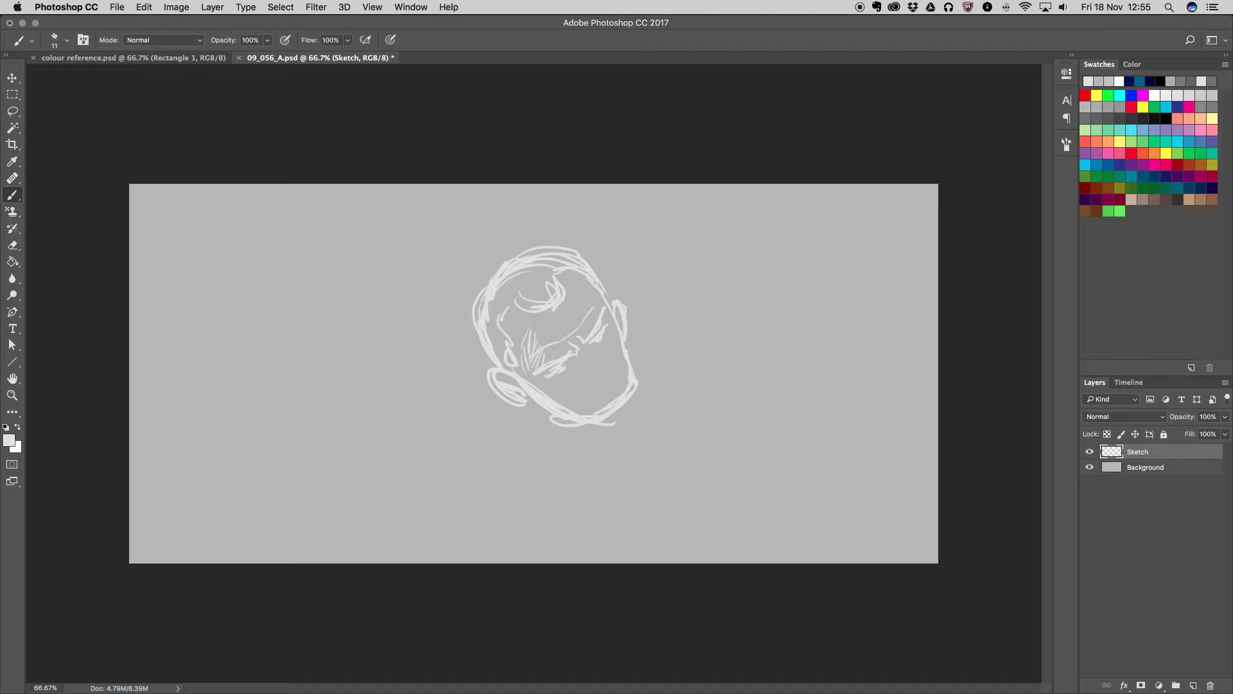
{"action": "left_click_drag", "start_coordinate": [568, 371], "coordinate": [558, 389]}
{"action": "mouse_move", "coordinate": [594, 346]}
{"action": "left_mouse_down"}
{"action": "mouse_move", "coordinate": [607, 350]}
{"action": "mouse_move", "coordinate": [590, 355]}
{"action": "mouse_move", "coordinate": [602, 380]}
{"action": "mouse_move", "coordinate": [607, 361]}
{"action": "mouse_move", "coordinate": [598, 398]}
{"action": "left_mouse_up"}
{"action": "mouse_move", "coordinate": [595, 386]}
{"action": "left_mouse_down"}
{"action": "mouse_move", "coordinate": [587, 409]}
{"action": "mouse_move", "coordinate": [535, 414]}
{"action": "mouse_move", "coordinate": [550, 423]}
{"action": "mouse_move", "coordinate": [587, 398]}
{"action": "left_mouse_up"}
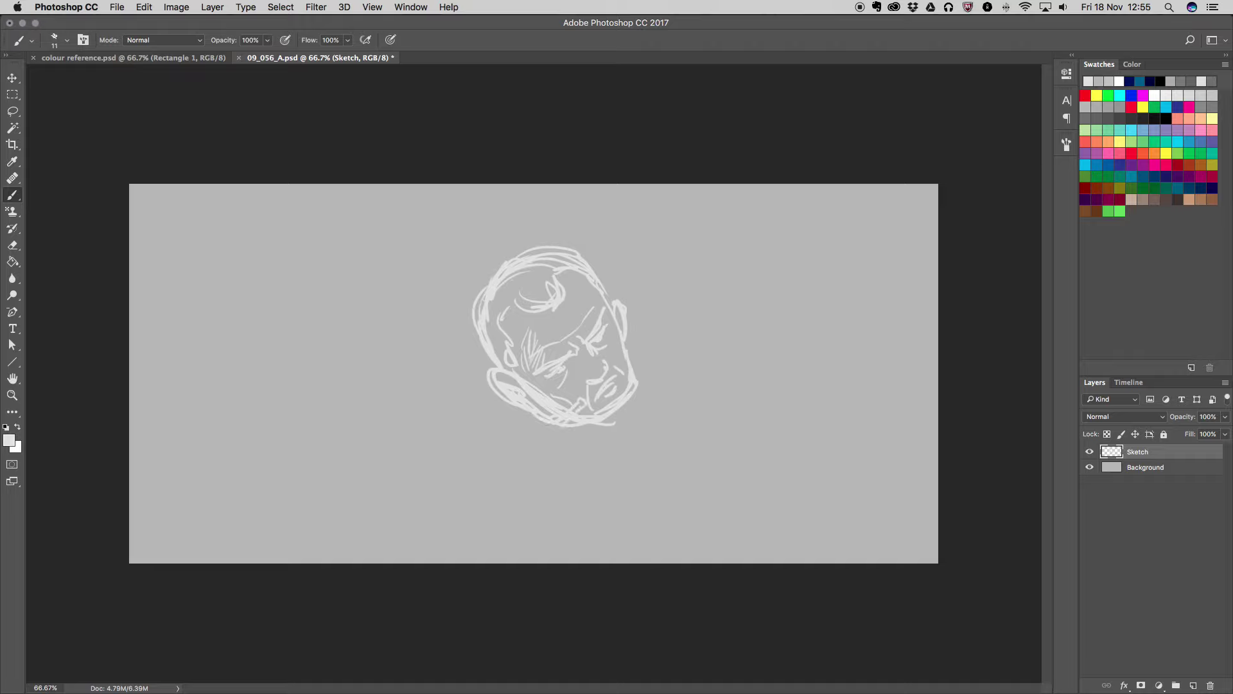
{"action": "mouse_move", "coordinate": [629, 324]}
{"action": "left_mouse_down"}
{"action": "mouse_move", "coordinate": [673, 335]}
{"action": "mouse_move", "coordinate": [645, 373]}
{"action": "left_mouse_up"}
Outline the hunched back contour and sketch fold lines across the sleeve
{"action": "mouse_move", "coordinate": [653, 374]}
{"action": "left_mouse_down"}
{"action": "mouse_move", "coordinate": [637, 427]}
{"action": "mouse_move", "coordinate": [581, 434]}
{"action": "mouse_move", "coordinate": [621, 454]}
{"action": "mouse_move", "coordinate": [681, 392]}
{"action": "mouse_move", "coordinate": [685, 359]}
{"action": "left_mouse_up"}
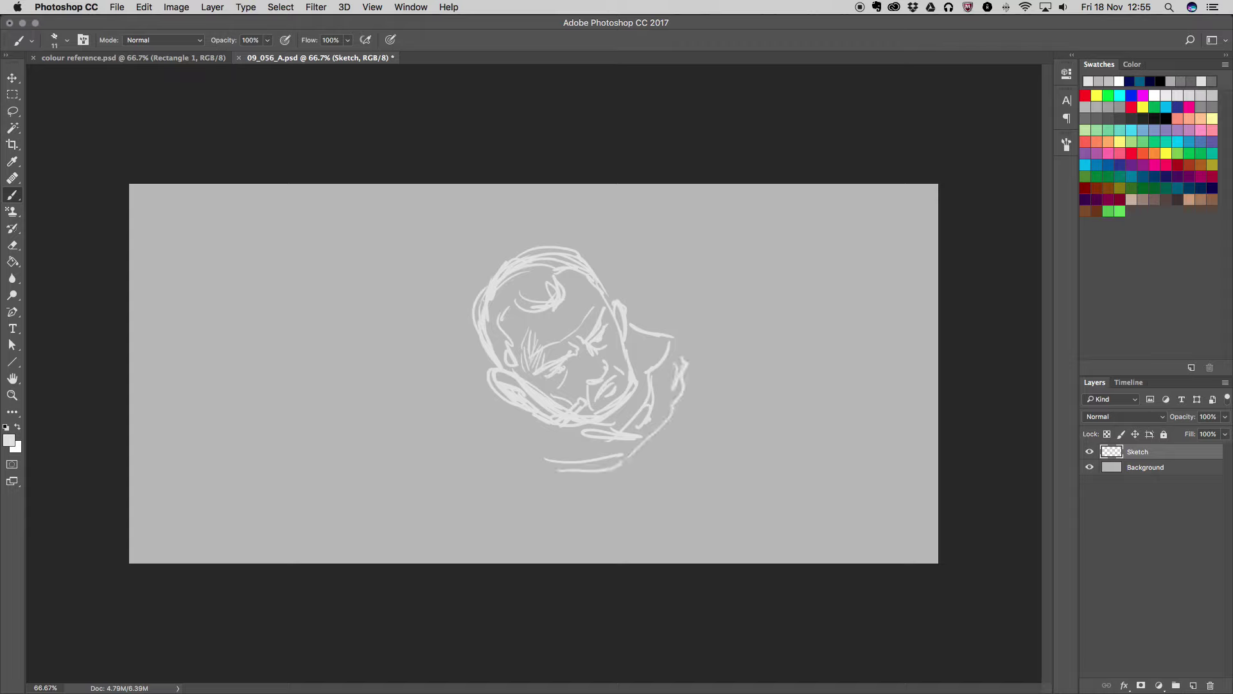
{"action": "mouse_move", "coordinate": [475, 330]}
{"action": "left_mouse_down"}
{"action": "mouse_move", "coordinate": [405, 443]}
{"action": "mouse_move", "coordinate": [389, 499]}
{"action": "left_mouse_up"}
{"action": "left_click_drag", "start_coordinate": [460, 476], "coordinate": [506, 448]}
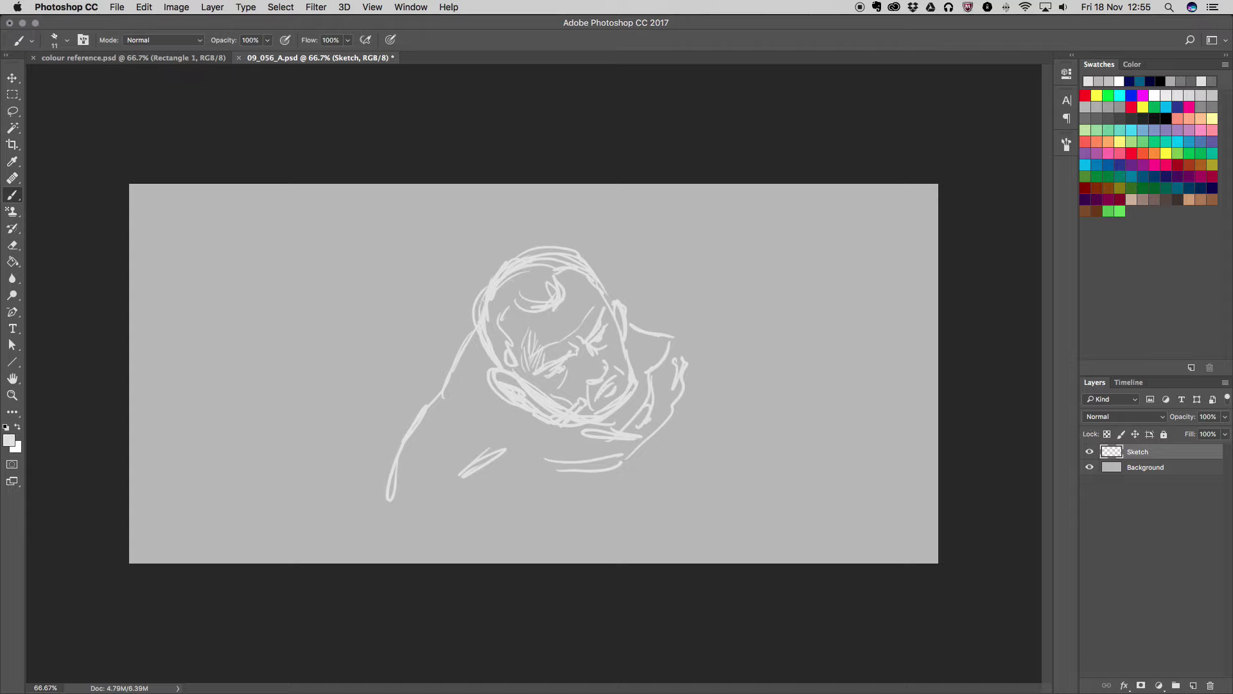
{"action": "left_click_drag", "start_coordinate": [469, 402], "coordinate": [535, 461]}
{"action": "mouse_move", "coordinate": [470, 420]}
{"action": "left_mouse_down"}
{"action": "mouse_move", "coordinate": [530, 446]}
{"action": "mouse_move", "coordinate": [478, 491]}
{"action": "mouse_move", "coordinate": [441, 499]}
{"action": "mouse_move", "coordinate": [422, 483]}
{"action": "mouse_move", "coordinate": [472, 496]}
{"action": "left_mouse_up"}
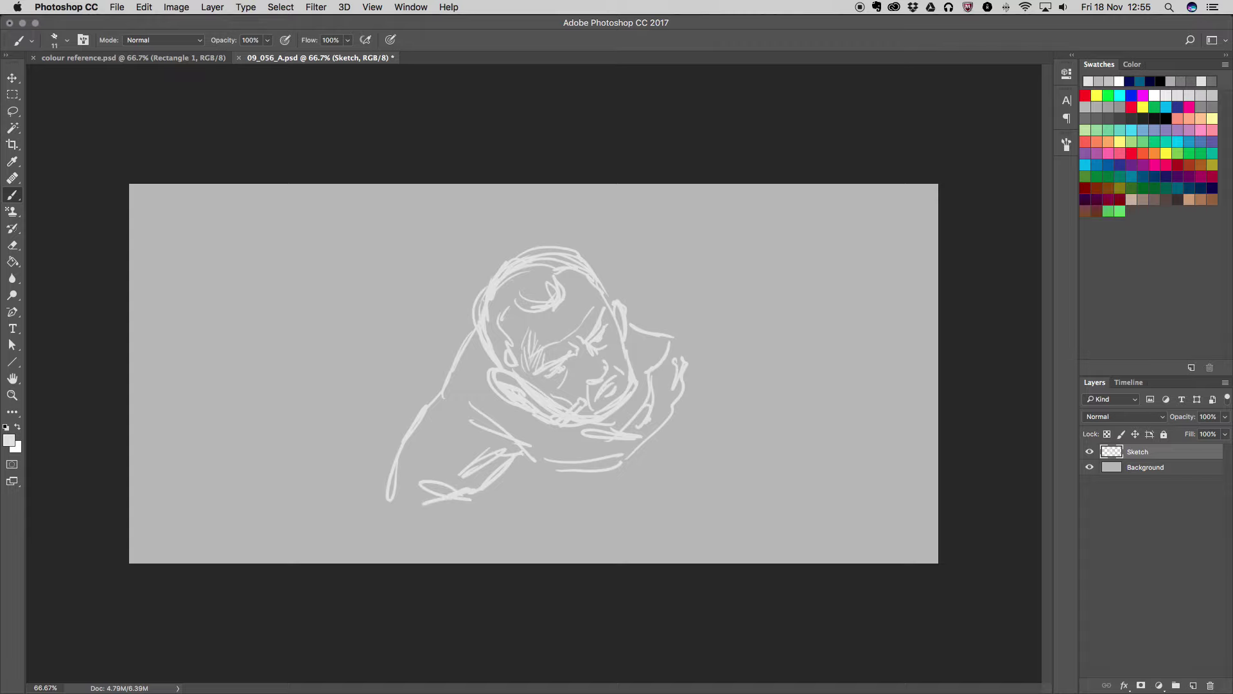
Draw the lower back, the ribbed sleeve cuff and the hand's fingertips
{"action": "mouse_move", "coordinate": [390, 499]}
{"action": "left_mouse_down"}
{"action": "mouse_move", "coordinate": [398, 551]}
{"action": "mouse_move", "coordinate": [491, 550]}
{"action": "left_mouse_up"}
{"action": "mouse_move", "coordinate": [468, 499]}
{"action": "left_mouse_down"}
{"action": "mouse_move", "coordinate": [507, 510]}
{"action": "mouse_move", "coordinate": [489, 549]}
{"action": "mouse_move", "coordinate": [478, 547]}
{"action": "mouse_move", "coordinate": [522, 507]}
{"action": "mouse_move", "coordinate": [510, 528]}
{"action": "left_mouse_up"}
{"action": "left_click_drag", "start_coordinate": [490, 539], "coordinate": [506, 547]}
{"action": "mouse_move", "coordinate": [512, 520]}
{"action": "left_mouse_down"}
{"action": "mouse_move", "coordinate": [514, 549]}
{"action": "mouse_move", "coordinate": [520, 504]}
{"action": "mouse_move", "coordinate": [496, 500]}
{"action": "mouse_move", "coordinate": [542, 501]}
{"action": "mouse_move", "coordinate": [602, 531]}
{"action": "left_mouse_up"}
{"action": "mouse_move", "coordinate": [525, 550]}
{"action": "left_mouse_down"}
{"action": "mouse_move", "coordinate": [602, 533]}
{"action": "mouse_move", "coordinate": [580, 520]}
{"action": "mouse_move", "coordinate": [601, 545]}
{"action": "mouse_move", "coordinate": [542, 552]}
{"action": "left_mouse_up"}
{"action": "left_click_drag", "start_coordinate": [594, 513], "coordinate": [604, 527]}
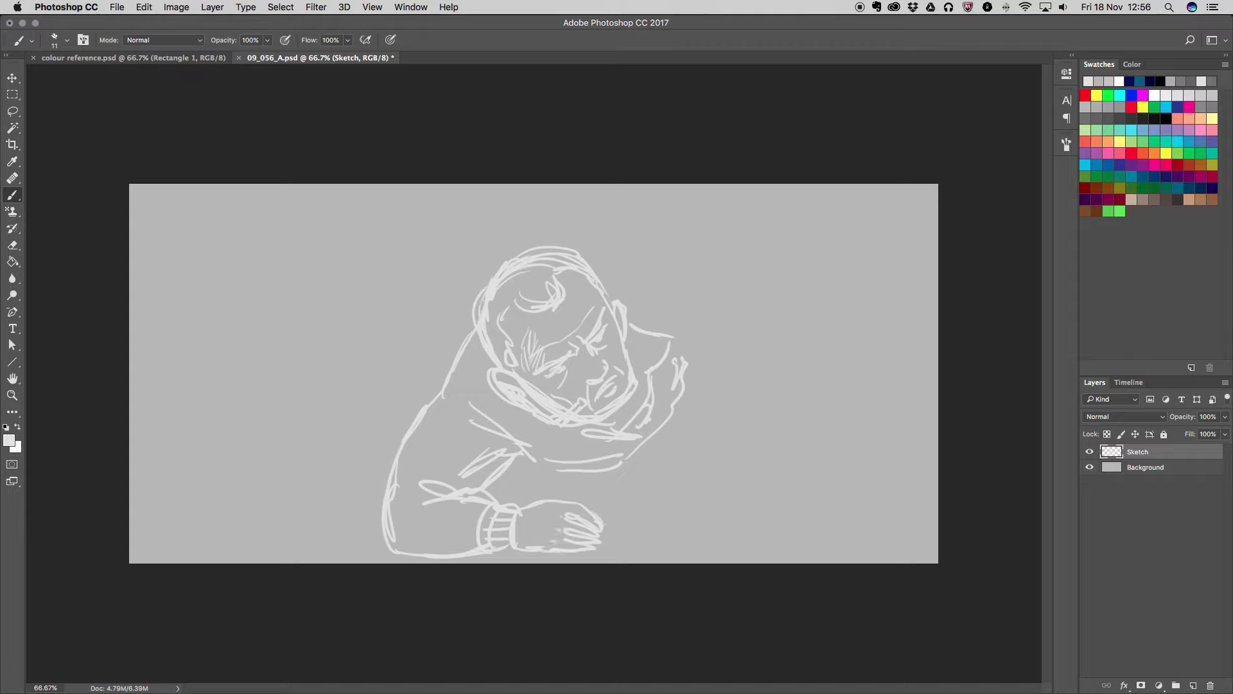
Firm up the bottom and left back outlines of the body
{"action": "left_click_drag", "start_coordinate": [511, 547], "coordinate": [401, 558]}
{"action": "left_click_drag", "start_coordinate": [452, 547], "coordinate": [437, 552]}
{"action": "left_click_drag", "start_coordinate": [436, 402], "coordinate": [397, 461]}
{"action": "left_click_drag", "start_coordinate": [385, 503], "coordinate": [379, 552]}
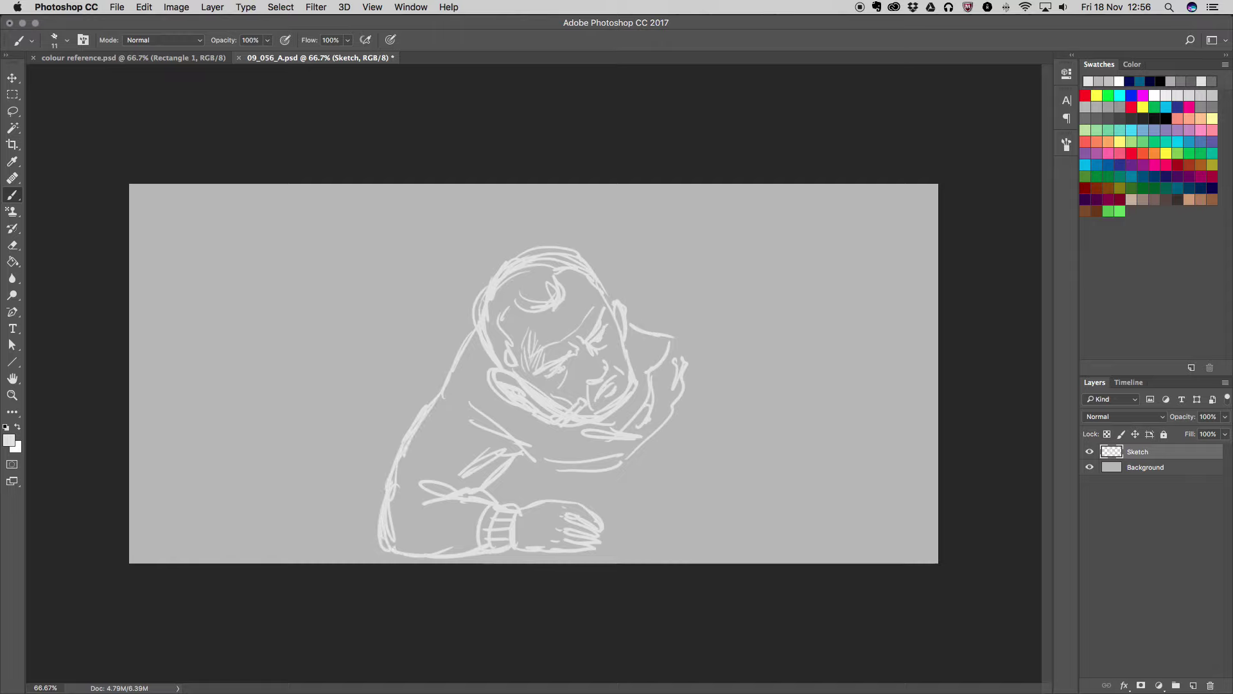
Scale the whole sketch to about 94.5% and move it up-left
{"action": "key", "text": "v"}
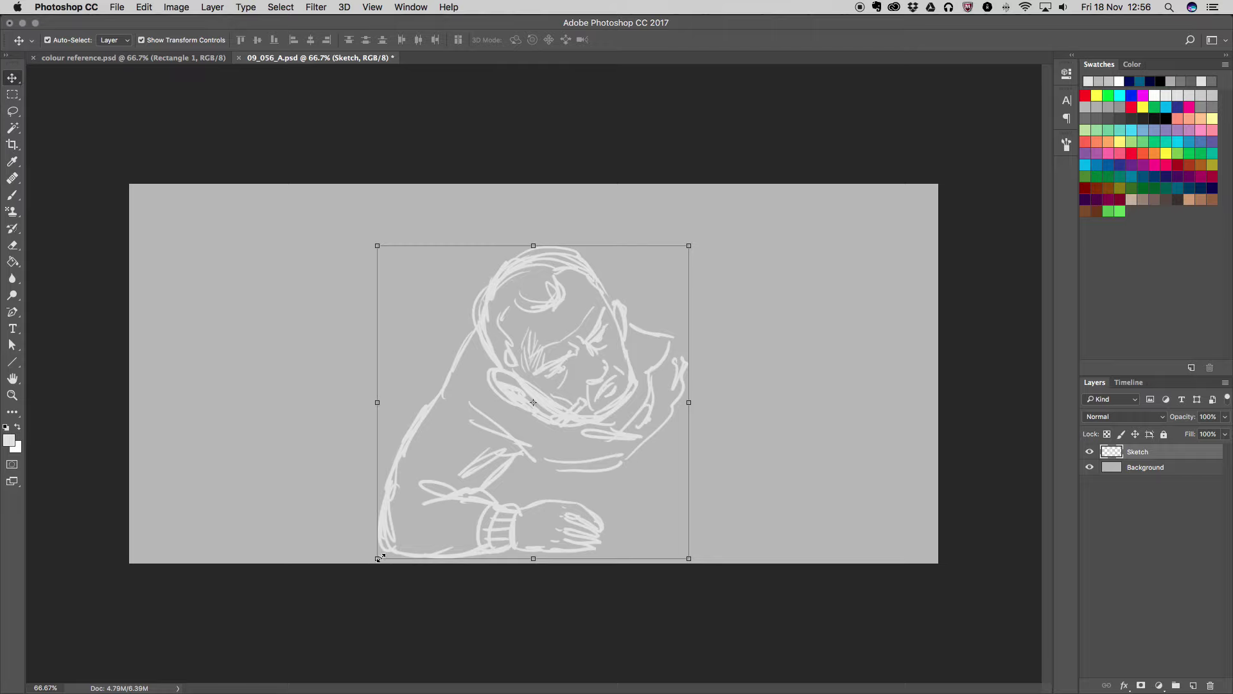
{"action": "left_click_drag", "start_coordinate": [377, 558], "coordinate": [395, 541]}
{"action": "left_click_drag", "start_coordinate": [565, 355], "coordinate": [552, 350]}
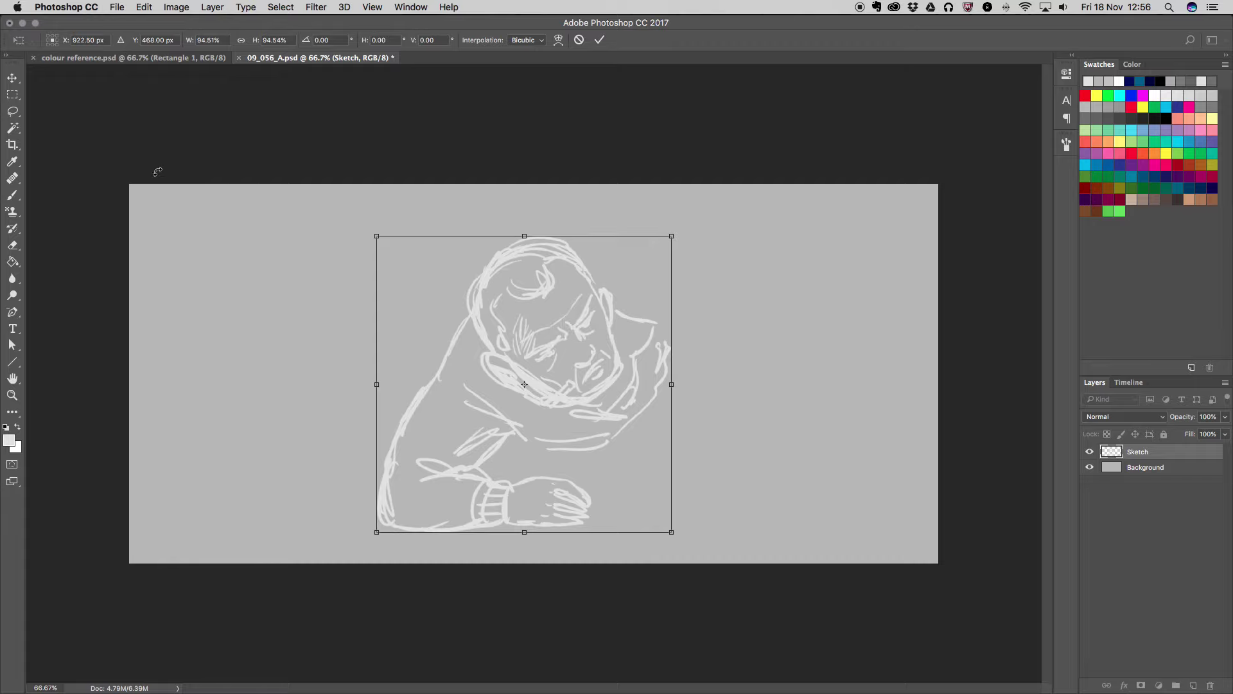
{"action": "left_click", "coordinate": [13, 79]}
{"action": "left_click", "coordinate": [720, 239]}
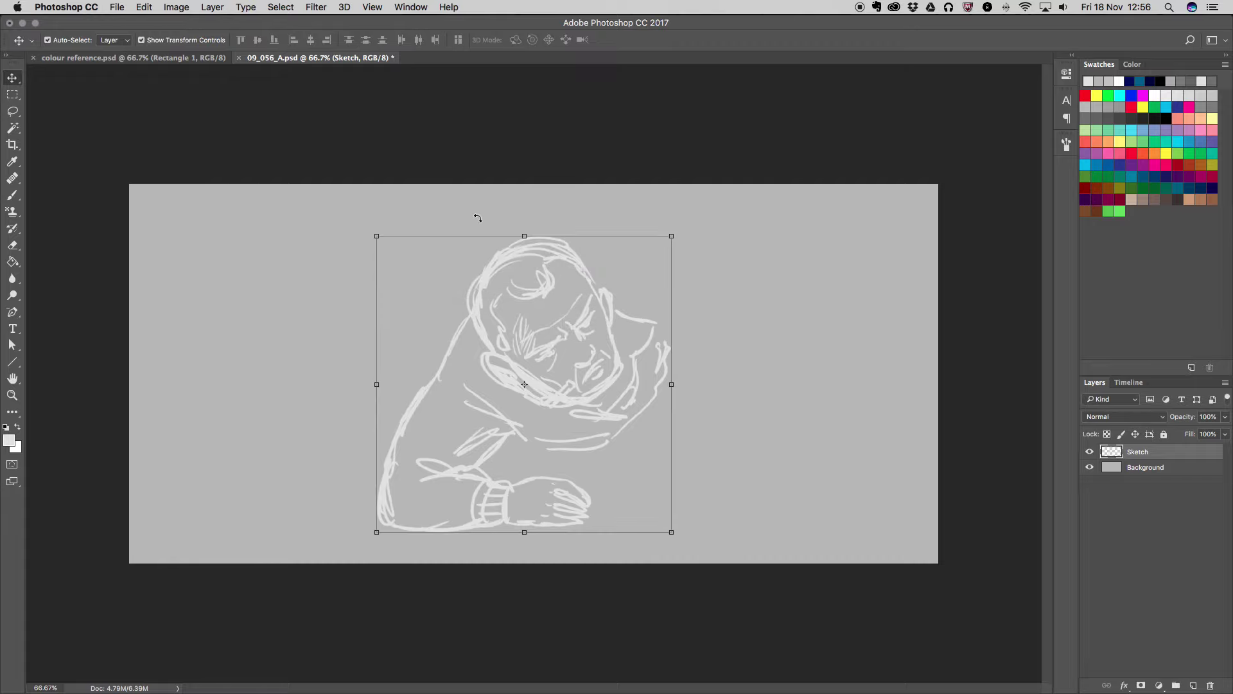
{"action": "left_click", "coordinate": [12, 196]}
Add fold lines to the near arm and thicken the left shoulder contour
{"action": "mouse_move", "coordinate": [376, 507]}
{"action": "left_mouse_down"}
{"action": "mouse_move", "coordinate": [388, 536]}
{"action": "mouse_move", "coordinate": [478, 534]}
{"action": "left_mouse_up"}
{"action": "left_click_drag", "start_coordinate": [416, 486], "coordinate": [441, 461]}
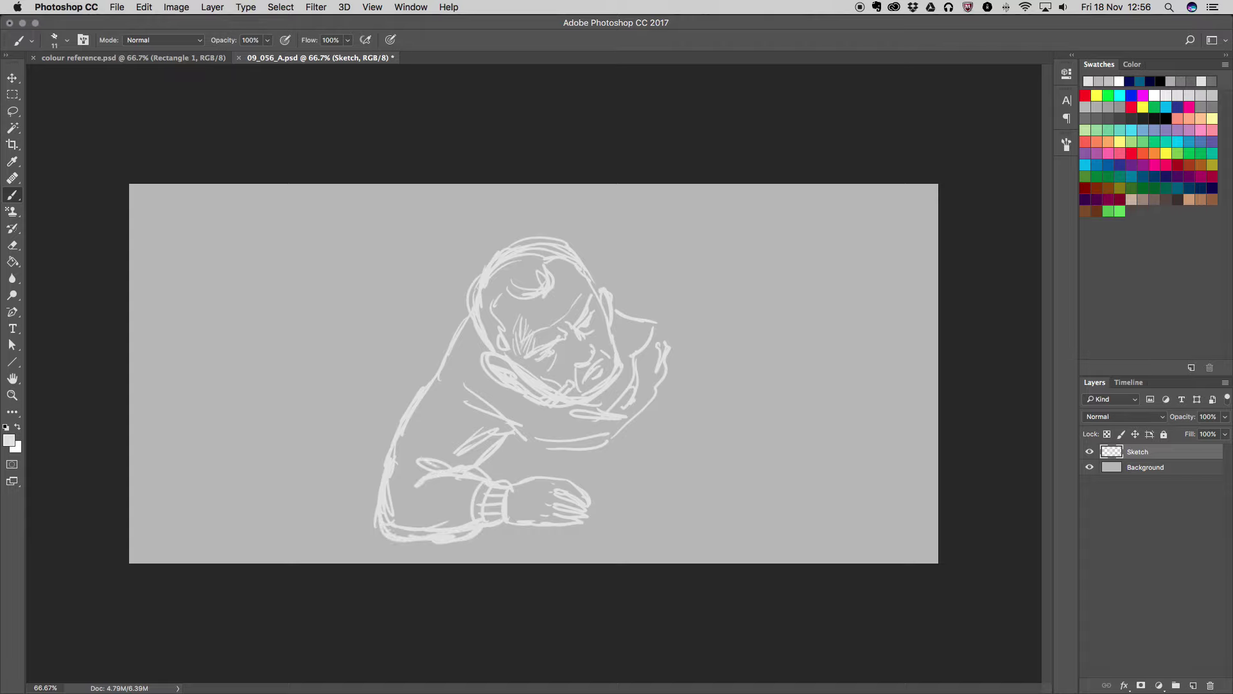
{"action": "left_click_drag", "start_coordinate": [423, 387], "coordinate": [432, 375]}
{"action": "mouse_move", "coordinate": [479, 466]}
{"action": "left_mouse_down"}
{"action": "mouse_move", "coordinate": [511, 435]}
{"action": "mouse_move", "coordinate": [506, 447]}
{"action": "left_mouse_up"}
{"action": "left_click_drag", "start_coordinate": [469, 312], "coordinate": [441, 375]}
Draw the far arm's contour reaching right, with diagonal sleeve lines
{"action": "left_click_drag", "start_coordinate": [557, 242], "coordinate": [700, 208]}
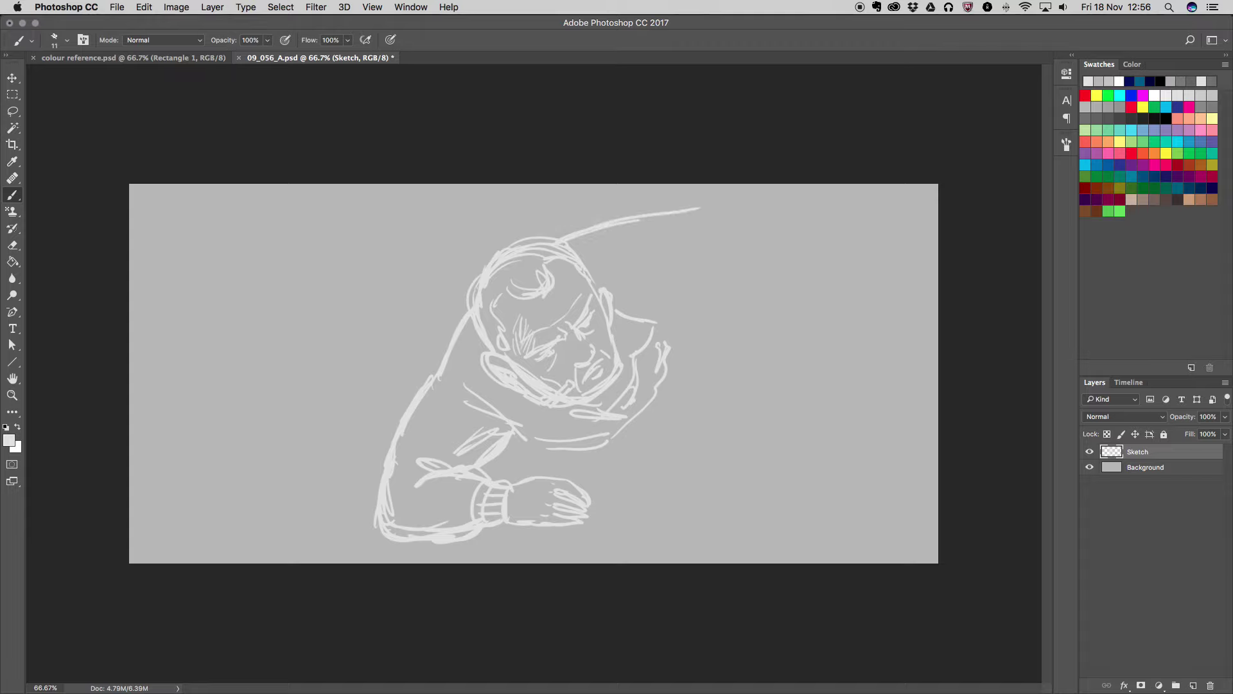
{"action": "mouse_move", "coordinate": [657, 328]}
{"action": "left_mouse_down"}
{"action": "mouse_move", "coordinate": [671, 286]}
{"action": "mouse_move", "coordinate": [660, 305]}
{"action": "mouse_move", "coordinate": [725, 286]}
{"action": "left_mouse_up"}
{"action": "mouse_move", "coordinate": [685, 210]}
{"action": "left_mouse_down"}
{"action": "mouse_move", "coordinate": [749, 218]}
{"action": "mouse_move", "coordinate": [720, 285]}
{"action": "left_mouse_up"}
{"action": "mouse_move", "coordinate": [750, 238]}
{"action": "left_mouse_down"}
{"action": "mouse_move", "coordinate": [724, 284]}
{"action": "mouse_move", "coordinate": [786, 255]}
{"action": "mouse_move", "coordinate": [793, 273]}
{"action": "left_mouse_up"}
{"action": "mouse_move", "coordinate": [755, 220]}
{"action": "left_mouse_down"}
{"action": "mouse_move", "coordinate": [789, 248]}
{"action": "mouse_move", "coordinate": [818, 304]}
{"action": "left_mouse_up"}
{"action": "mouse_move", "coordinate": [729, 293]}
{"action": "left_mouse_down"}
{"action": "mouse_move", "coordinate": [779, 346]}
{"action": "mouse_move", "coordinate": [822, 306]}
{"action": "left_mouse_up"}
Draw the right wrist, ribbed cuff and spread fingers, plus elbow folds
{"action": "mouse_move", "coordinate": [775, 341]}
{"action": "left_mouse_down"}
{"action": "mouse_move", "coordinate": [803, 356]}
{"action": "mouse_move", "coordinate": [823, 343]}
{"action": "mouse_move", "coordinate": [800, 372]}
{"action": "mouse_move", "coordinate": [797, 427]}
{"action": "mouse_move", "coordinate": [835, 414]}
{"action": "mouse_move", "coordinate": [860, 432]}
{"action": "mouse_move", "coordinate": [839, 391]}
{"action": "mouse_move", "coordinate": [864, 406]}
{"action": "mouse_move", "coordinate": [848, 383]}
{"action": "mouse_move", "coordinate": [896, 399]}
{"action": "mouse_move", "coordinate": [859, 373]}
{"action": "mouse_move", "coordinate": [896, 373]}
{"action": "mouse_move", "coordinate": [861, 374]}
{"action": "mouse_move", "coordinate": [902, 398]}
{"action": "left_mouse_up"}
{"action": "mouse_move", "coordinate": [832, 337]}
{"action": "left_mouse_down"}
{"action": "mouse_move", "coordinate": [861, 353]}
{"action": "mouse_move", "coordinate": [831, 332]}
{"action": "left_mouse_up"}
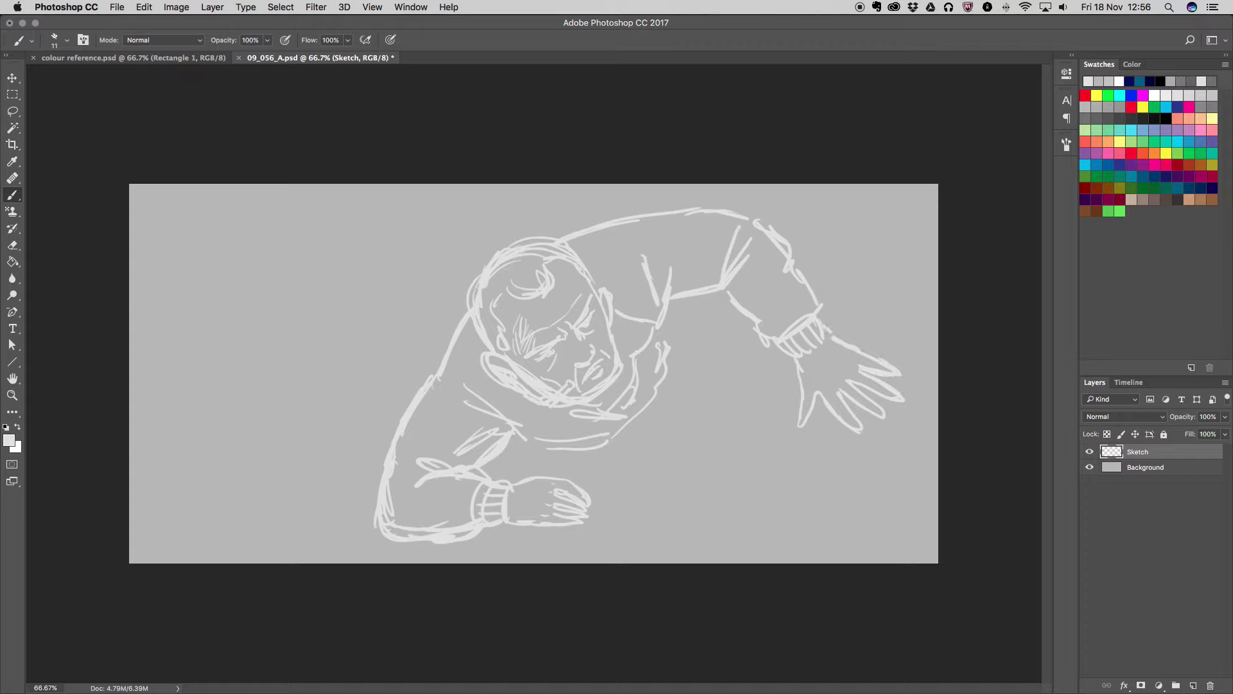
{"action": "left_click_drag", "start_coordinate": [812, 289], "coordinate": [820, 303]}
{"action": "left_click_drag", "start_coordinate": [728, 287], "coordinate": [751, 311]}
{"action": "left_click_drag", "start_coordinate": [822, 338], "coordinate": [799, 363]}
{"action": "mouse_move", "coordinate": [719, 249]}
{"action": "left_mouse_down"}
{"action": "mouse_move", "coordinate": [722, 279]}
{"action": "mouse_move", "coordinate": [674, 301]}
{"action": "mouse_move", "coordinate": [659, 342]}
{"action": "left_mouse_up"}
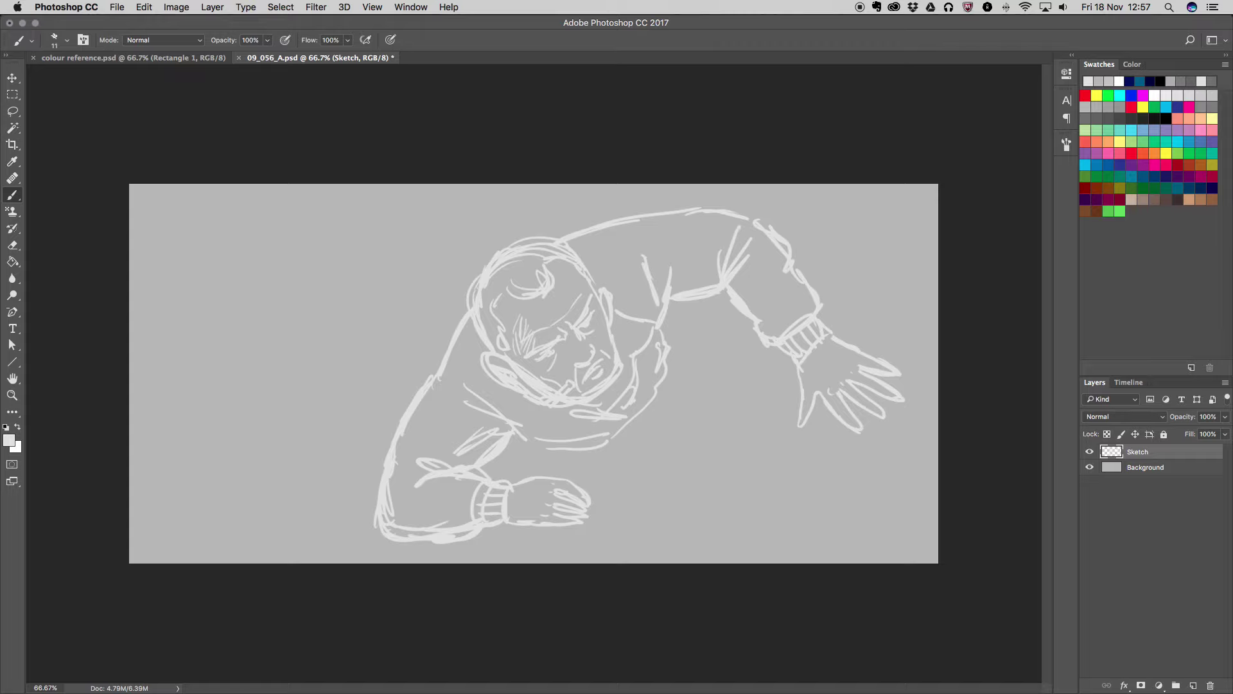
{"action": "mouse_move", "coordinate": [583, 206]}
{"action": "left_mouse_down"}
{"action": "mouse_move", "coordinate": [587, 228]}
{"action": "mouse_move", "coordinate": [639, 186]}
{"action": "mouse_move", "coordinate": [692, 185]}
{"action": "mouse_move", "coordinate": [668, 201]}
{"action": "left_mouse_up"}
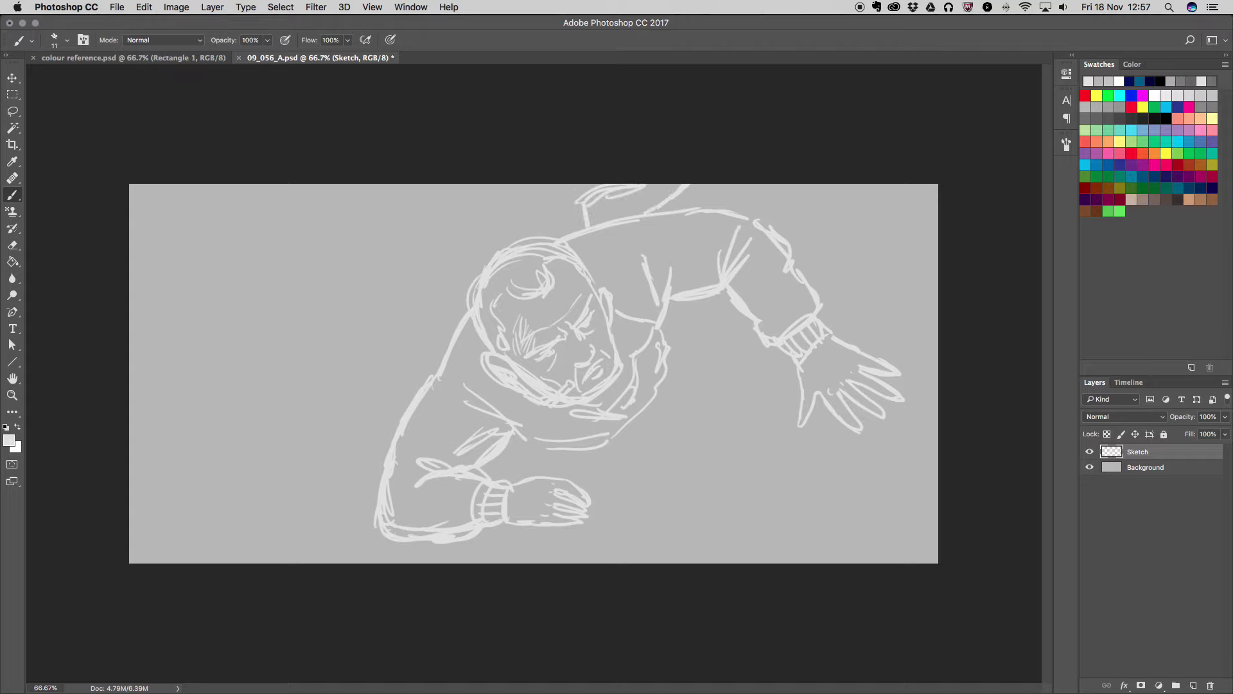
Outline the back and torso below the raised arm and near arm
{"action": "left_click_drag", "start_coordinate": [575, 207], "coordinate": [584, 225]}
{"action": "mouse_move", "coordinate": [688, 307]}
{"action": "left_mouse_down"}
{"action": "mouse_move", "coordinate": [732, 397]}
{"action": "mouse_move", "coordinate": [647, 413]}
{"action": "left_mouse_up"}
{"action": "mouse_move", "coordinate": [672, 358]}
{"action": "left_mouse_down"}
{"action": "mouse_move", "coordinate": [706, 341]}
{"action": "mouse_move", "coordinate": [695, 330]}
{"action": "mouse_move", "coordinate": [736, 381]}
{"action": "left_mouse_up"}
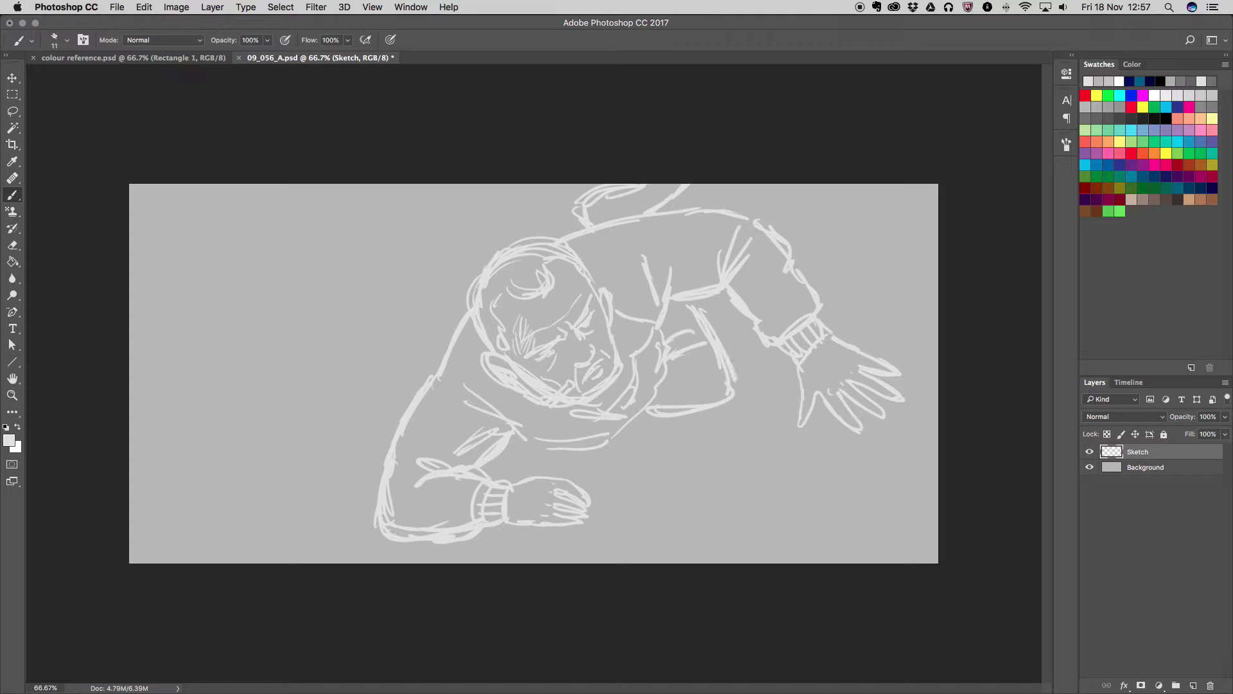
{"action": "left_click_drag", "start_coordinate": [716, 333], "coordinate": [738, 389]}
{"action": "left_click_drag", "start_coordinate": [652, 399], "coordinate": [626, 443]}
{"action": "mouse_move", "coordinate": [508, 458]}
{"action": "left_mouse_down"}
{"action": "mouse_move", "coordinate": [559, 466]}
{"action": "mouse_move", "coordinate": [655, 433]}
{"action": "left_mouse_up"}
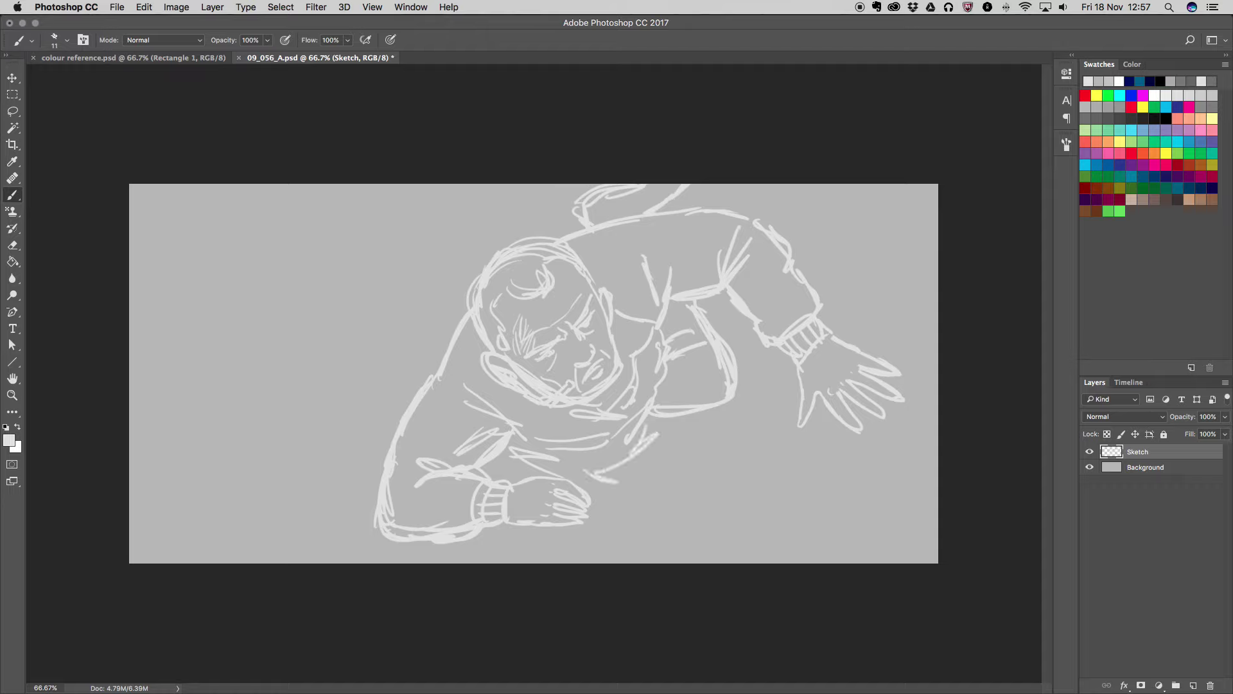
Sketch the raised bent leg and shoe kicking up left of the head
{"action": "left_click_drag", "start_coordinate": [337, 346], "coordinate": [384, 273]}
{"action": "mouse_move", "coordinate": [379, 314]}
{"action": "left_mouse_down"}
{"action": "mouse_move", "coordinate": [413, 268]}
{"action": "mouse_move", "coordinate": [388, 262]}
{"action": "left_mouse_up"}
{"action": "left_click_drag", "start_coordinate": [363, 290], "coordinate": [382, 269]}
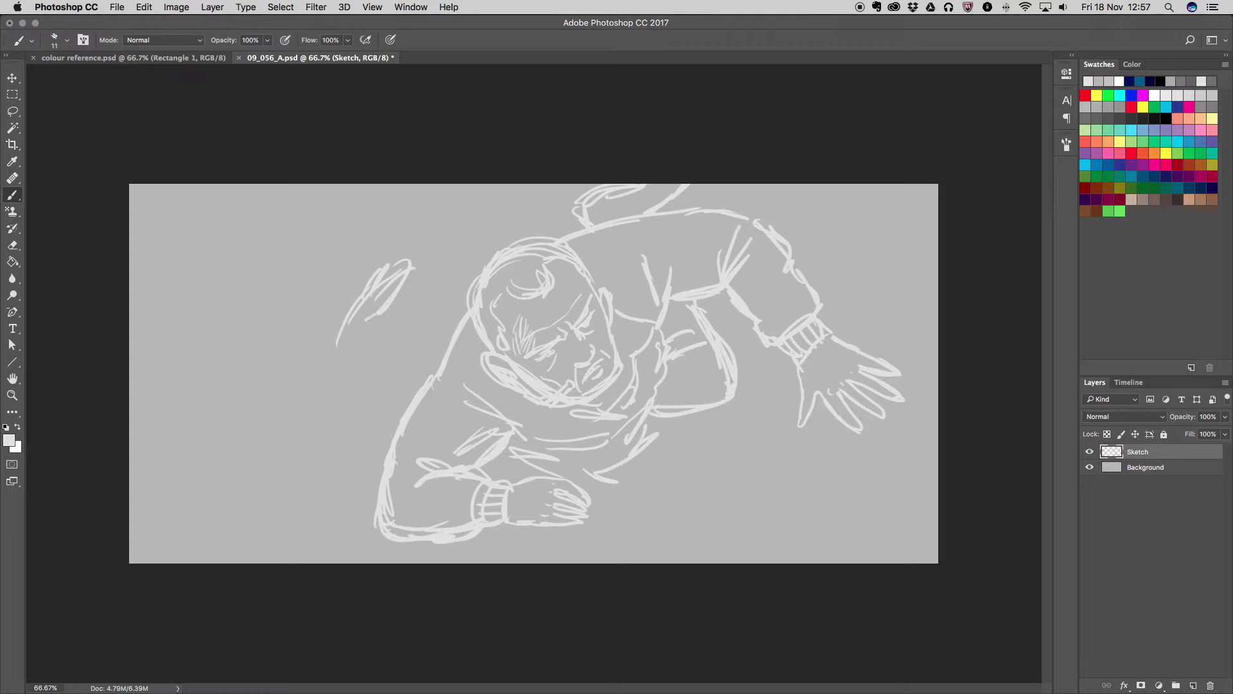
{"action": "mouse_move", "coordinate": [323, 360]}
{"action": "left_mouse_down"}
{"action": "mouse_move", "coordinate": [362, 323]}
{"action": "mouse_move", "coordinate": [365, 342]}
{"action": "left_mouse_up"}
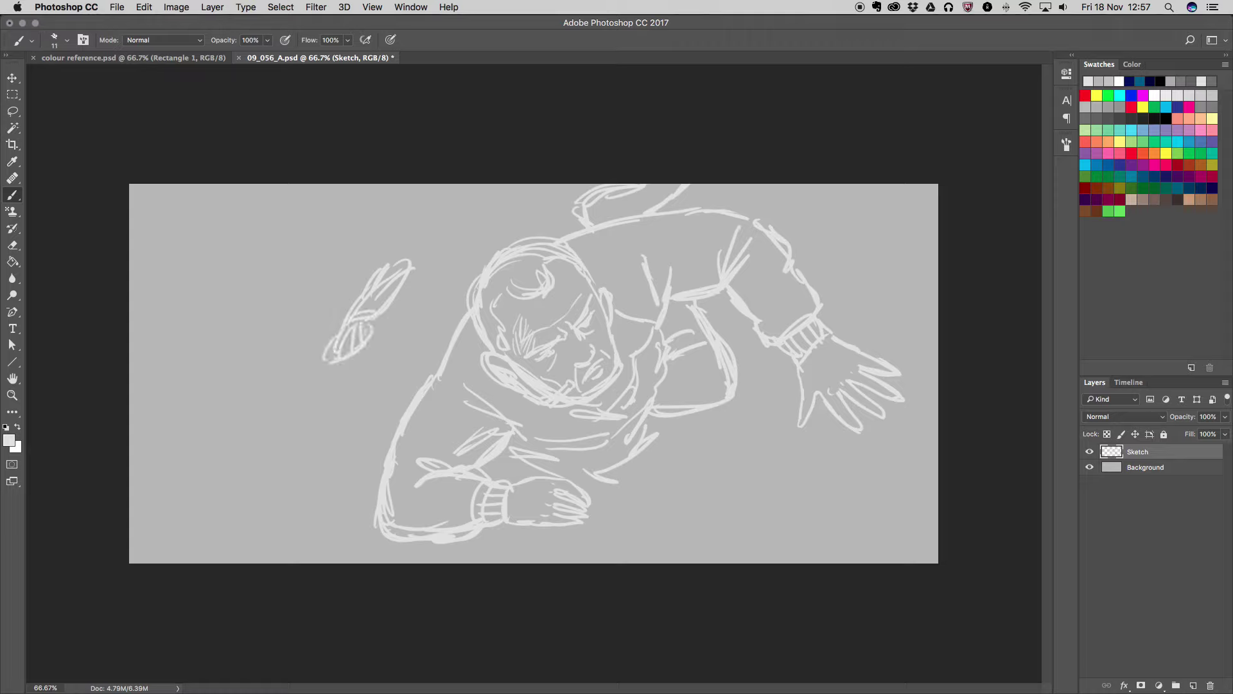
{"action": "mouse_move", "coordinate": [411, 270]}
{"action": "left_mouse_down"}
{"action": "mouse_move", "coordinate": [415, 302]}
{"action": "mouse_move", "coordinate": [397, 326]}
{"action": "left_mouse_up"}
{"action": "left_click_drag", "start_coordinate": [327, 358], "coordinate": [363, 371]}
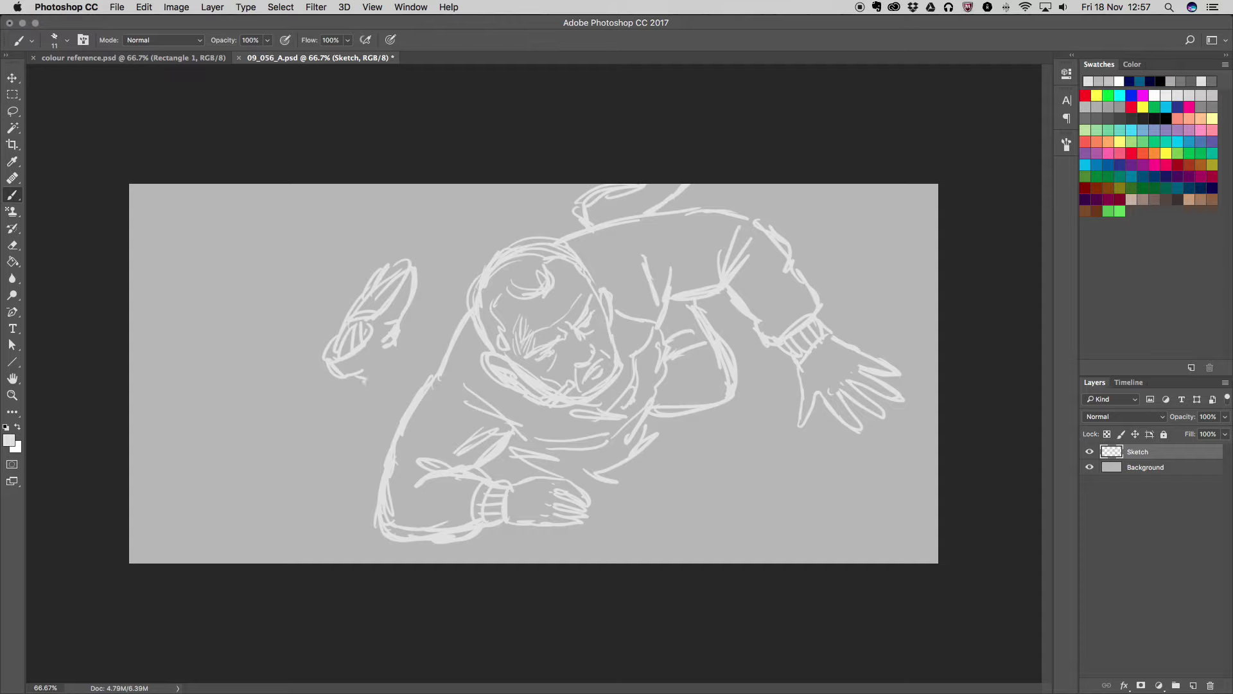
{"action": "mouse_move", "coordinate": [399, 345]}
{"action": "left_mouse_down"}
{"action": "mouse_move", "coordinate": [366, 385]}
{"action": "mouse_move", "coordinate": [372, 405]}
{"action": "left_mouse_up"}
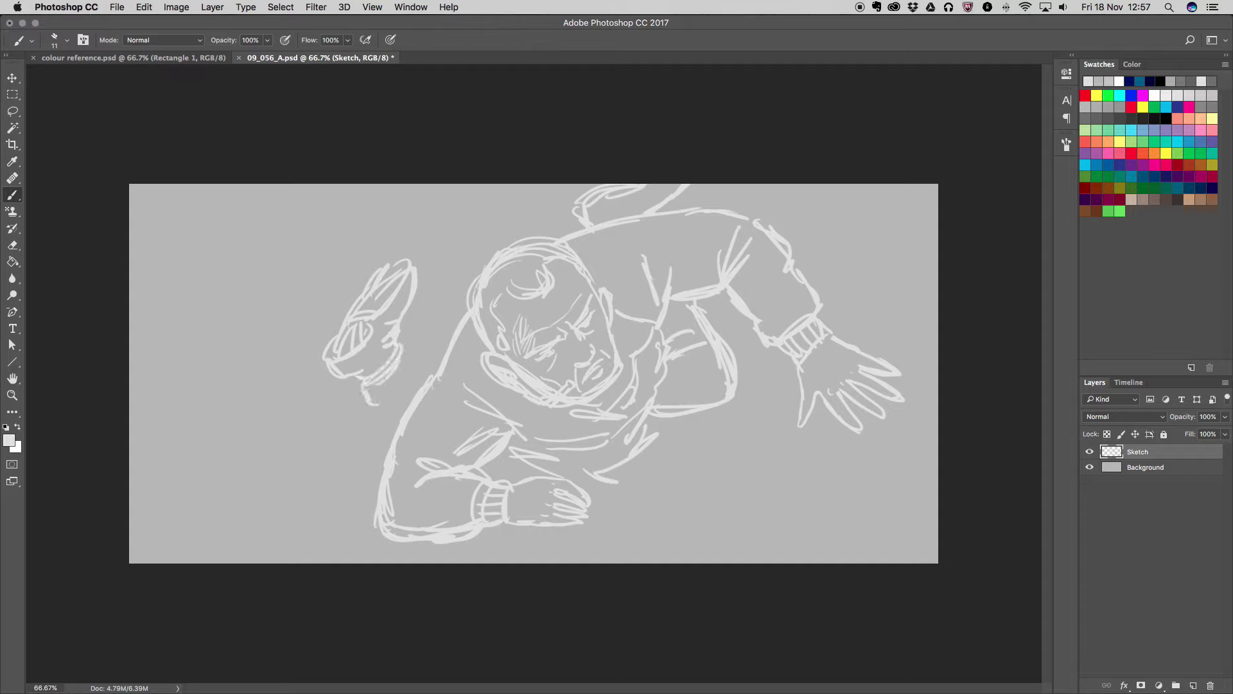
{"action": "left_click_drag", "start_coordinate": [407, 346], "coordinate": [443, 348]}
Shift the whole sketch slightly and enlarge it to about 103%
{"action": "key", "text": "v"}
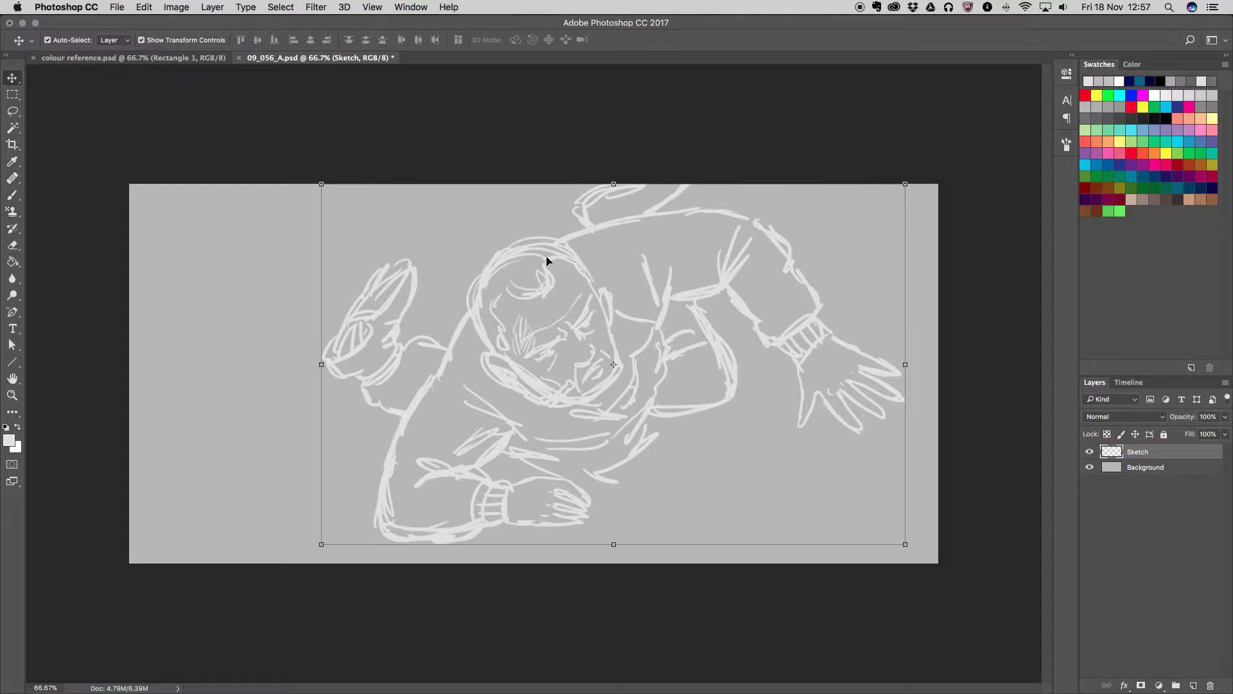
{"action": "left_click_drag", "start_coordinate": [563, 260], "coordinate": [545, 269]}
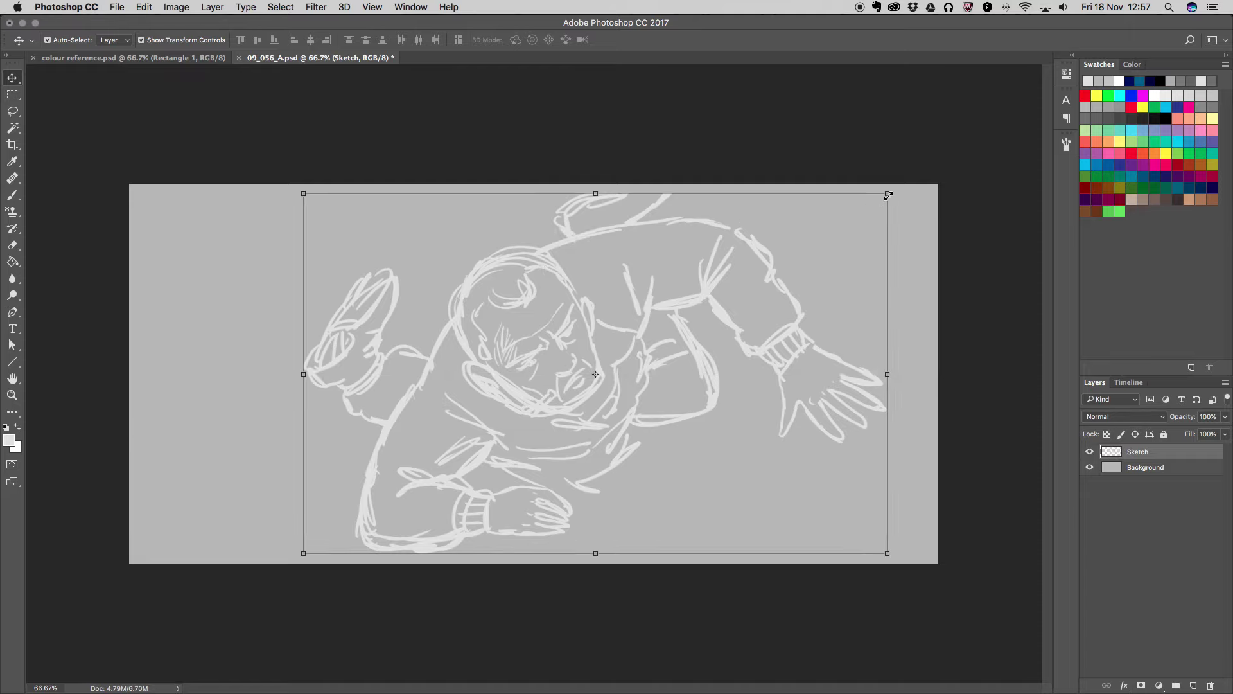
{"action": "left_click_drag", "start_coordinate": [889, 194], "coordinate": [906, 183]}
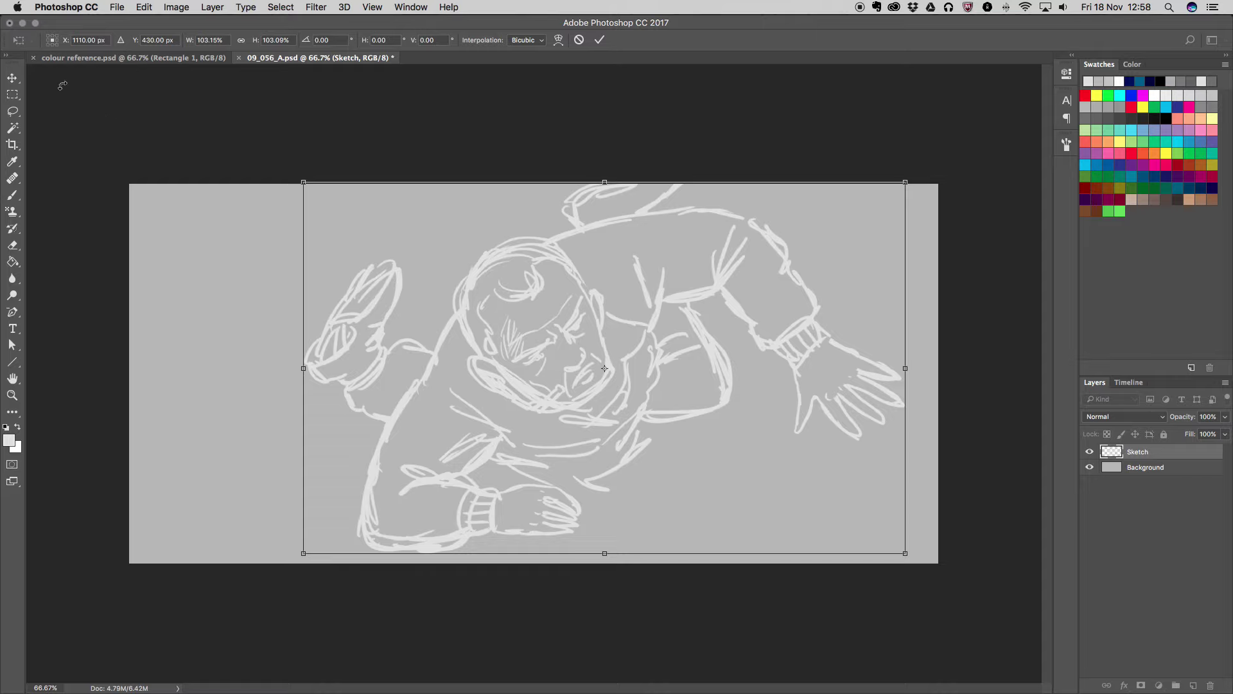
{"action": "left_click", "coordinate": [12, 79]}
{"action": "left_click", "coordinate": [721, 240]}
{"action": "key", "text": "b"}
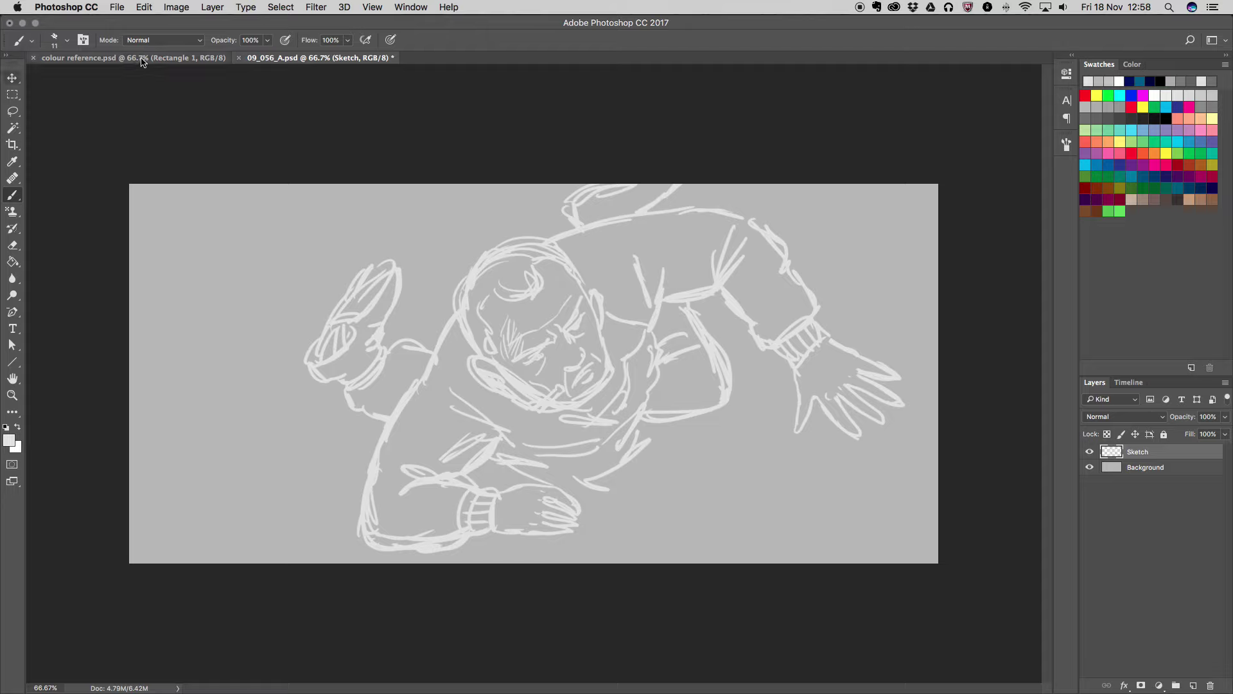
Lasso the fist at the bottom, rotate it about 7.3°, apply, and deselect
{"action": "key", "text": "l"}
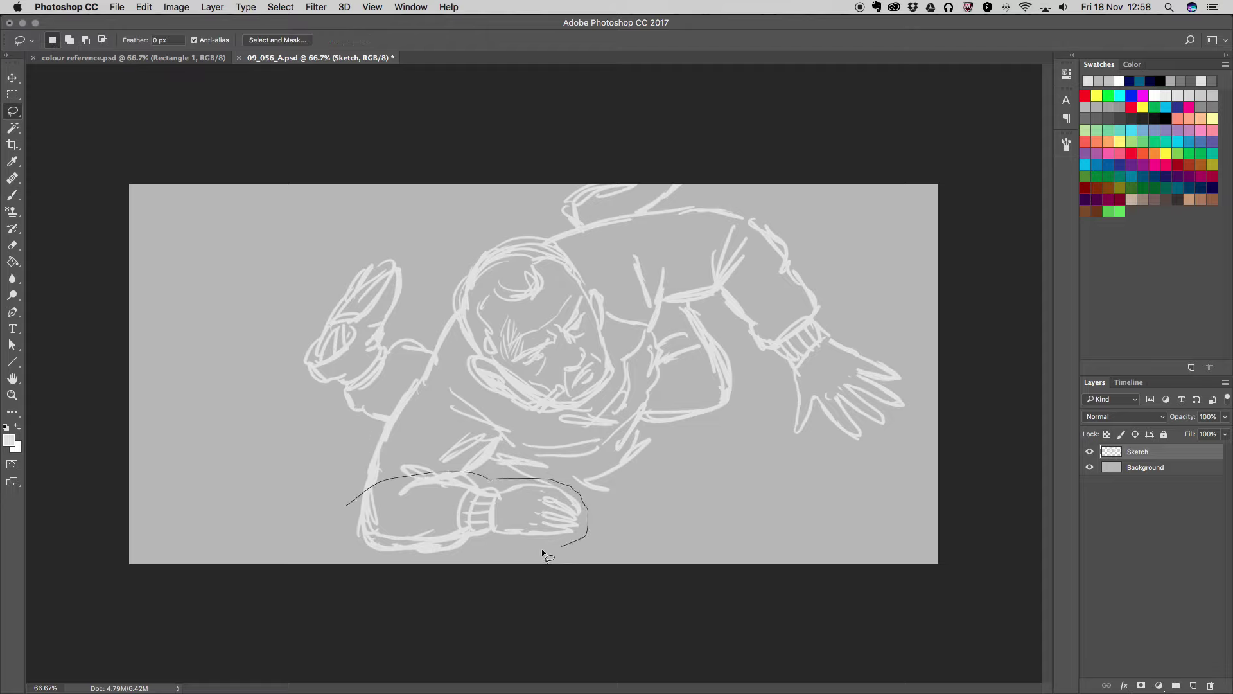
{"action": "left_click_drag", "start_coordinate": [579, 494], "coordinate": [343, 499]}
{"action": "key", "text": "v"}
{"action": "left_click_drag", "start_coordinate": [598, 465], "coordinate": [604, 482]}
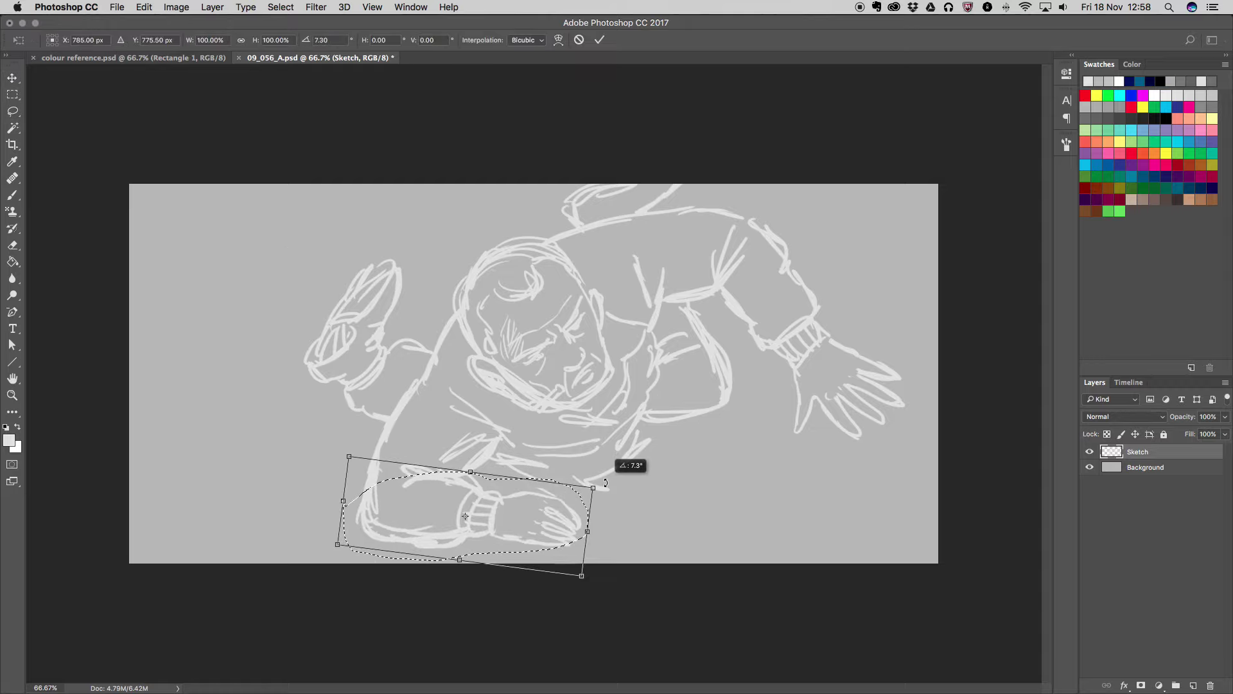
{"action": "left_click_drag", "start_coordinate": [482, 503], "coordinate": [478, 507]}
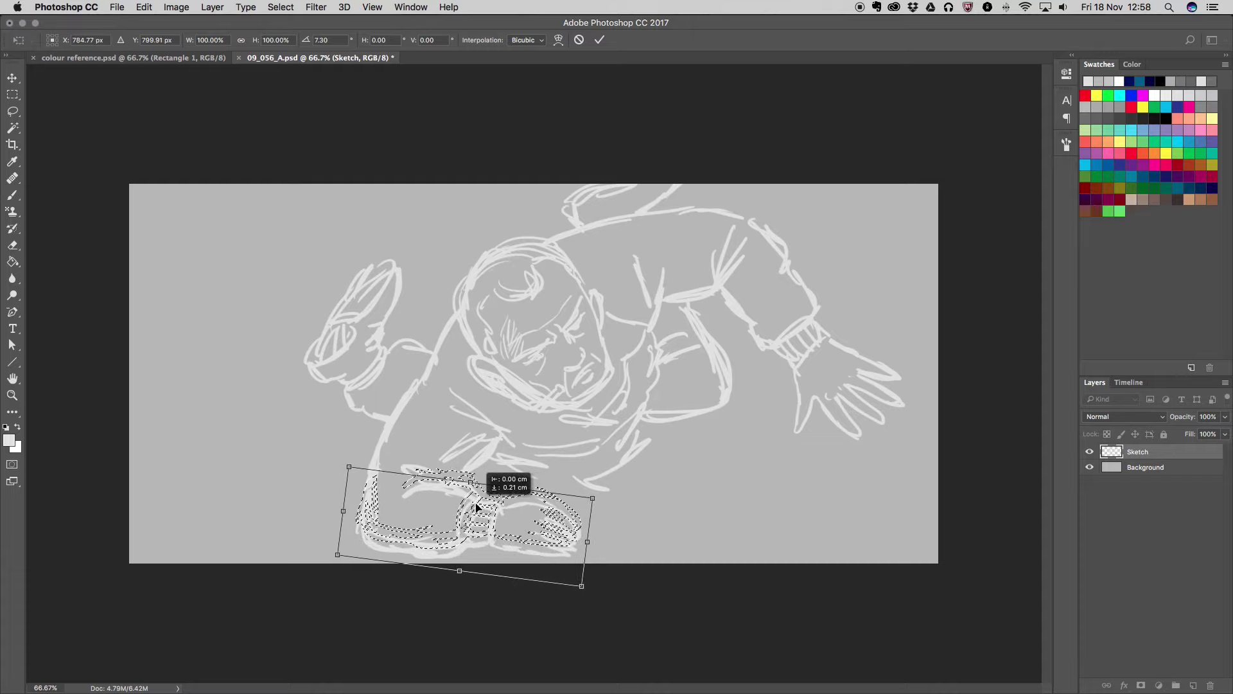
{"action": "left_click", "coordinate": [13, 95]}
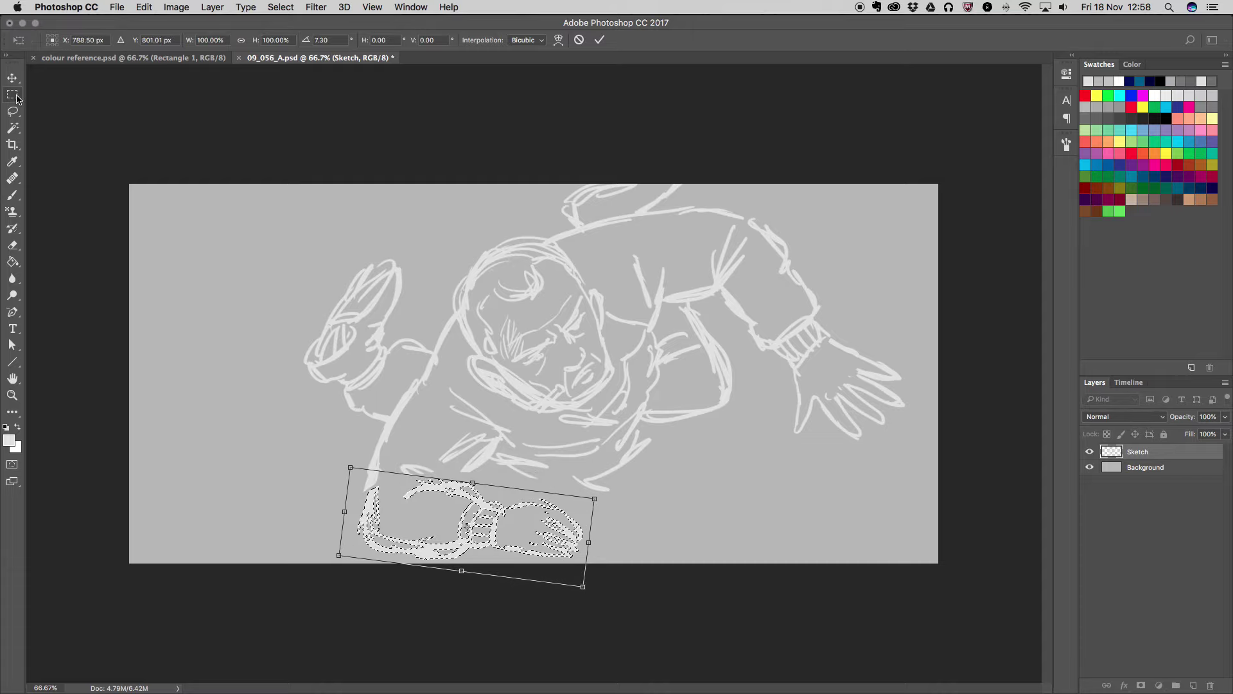
{"action": "left_click", "coordinate": [705, 239]}
{"action": "key", "text": "b"}
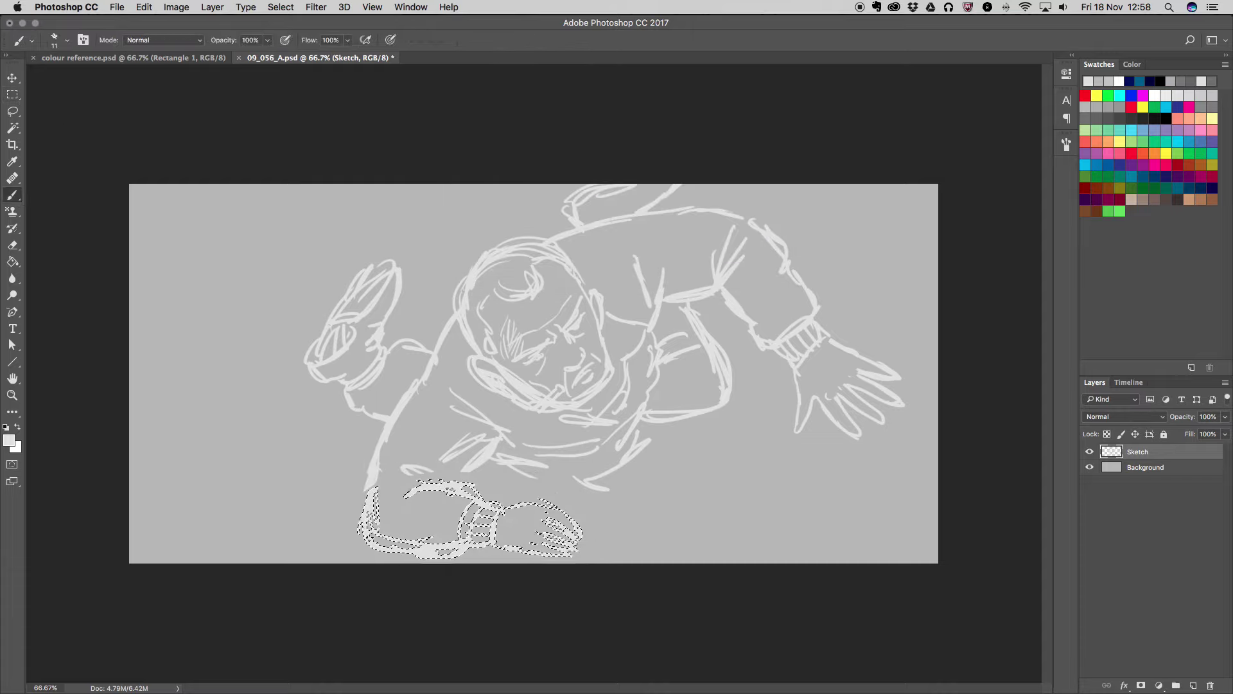
{"action": "key", "text": "ctrl+d"}
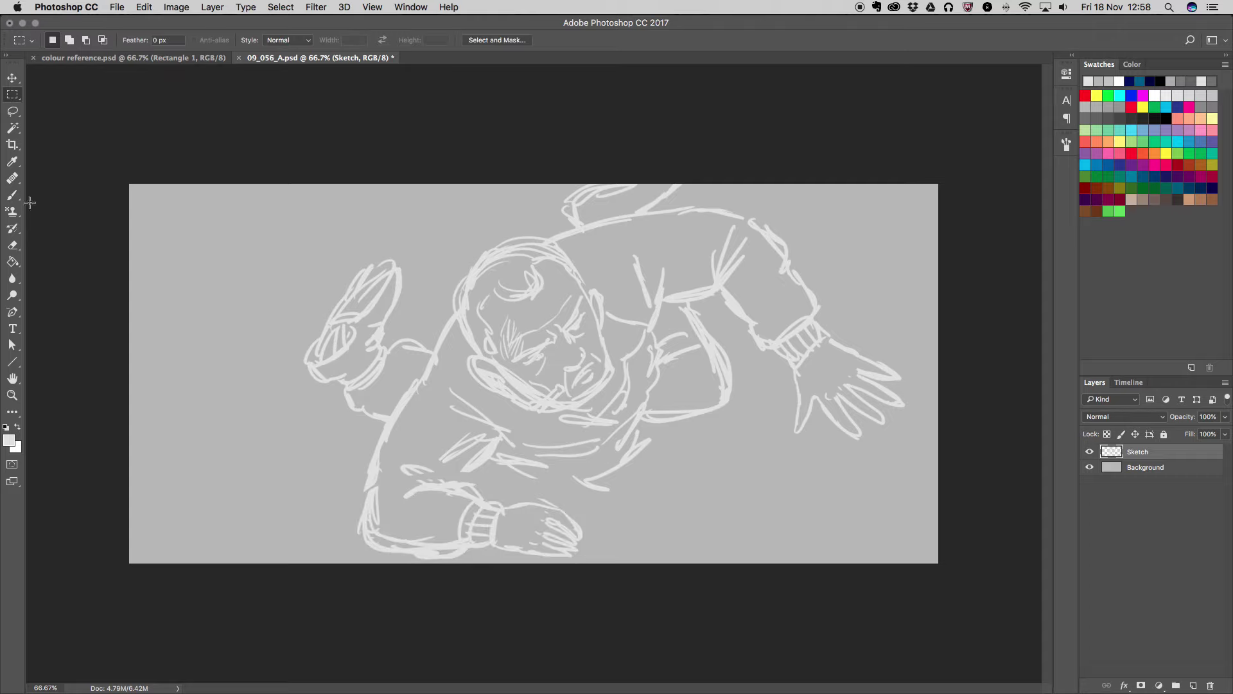
Redraw the figure's right side outline and add strokes below the arm
{"action": "mouse_move", "coordinate": [411, 483]}
{"action": "left_mouse_down"}
{"action": "mouse_move", "coordinate": [440, 470]}
{"action": "mouse_move", "coordinate": [362, 511]}
{"action": "left_mouse_up"}
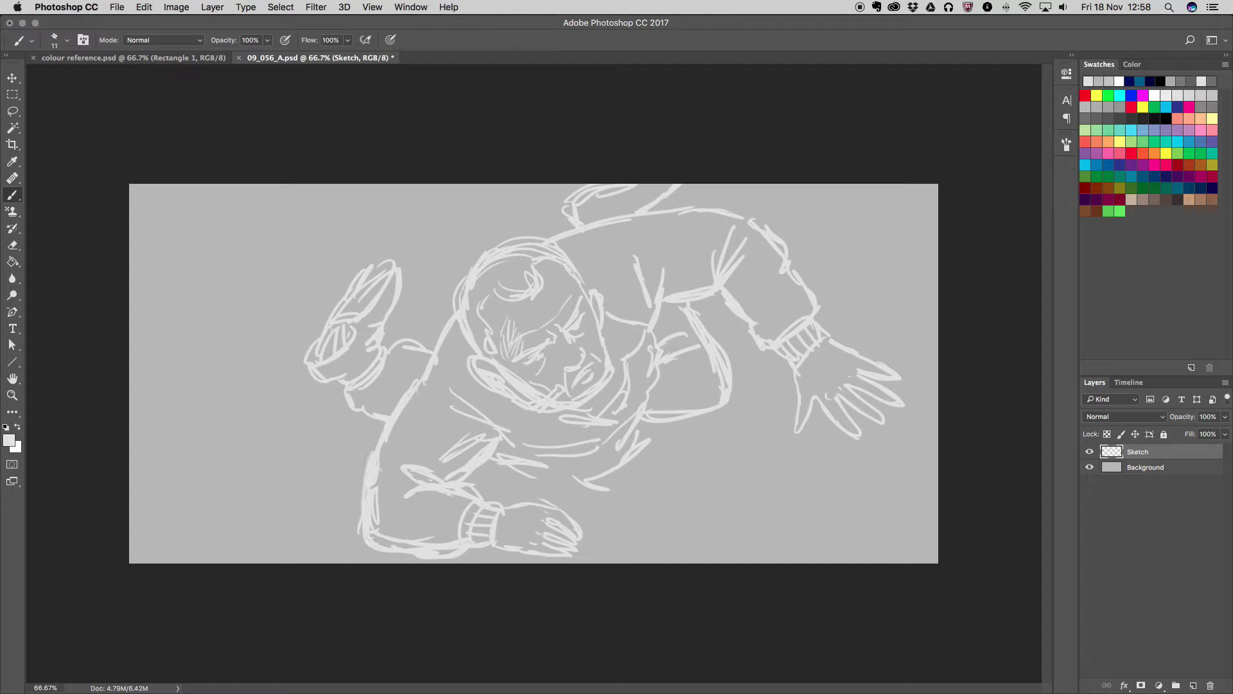
{"action": "left_click_drag", "start_coordinate": [518, 469], "coordinate": [580, 488]}
{"action": "left_click_drag", "start_coordinate": [660, 390], "coordinate": [623, 450]}
{"action": "left_click_drag", "start_coordinate": [662, 367], "coordinate": [607, 488]}
{"action": "left_click_drag", "start_coordinate": [494, 465], "coordinate": [468, 483]}
{"action": "left_click_drag", "start_coordinate": [662, 427], "coordinate": [641, 442]}
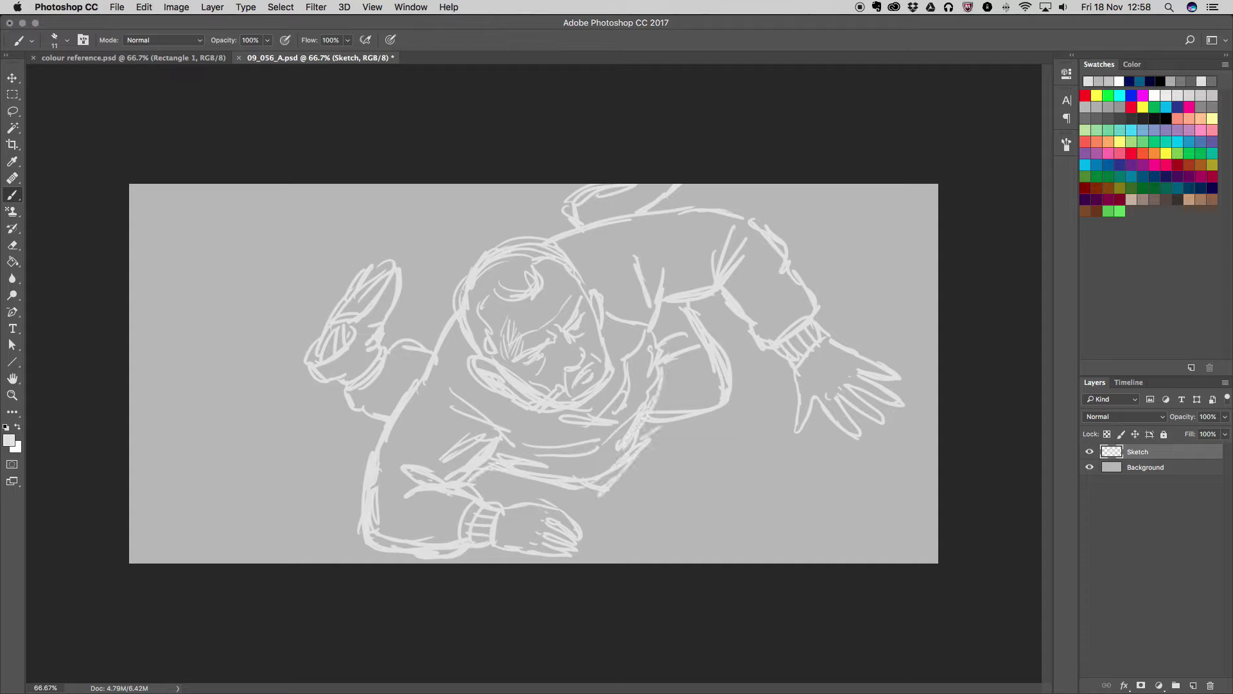
Draw speed lines radiating to the bottom-right, right, top-right and upper-left edges
{"action": "left_click_drag", "start_coordinate": [663, 435], "coordinate": [891, 563]}
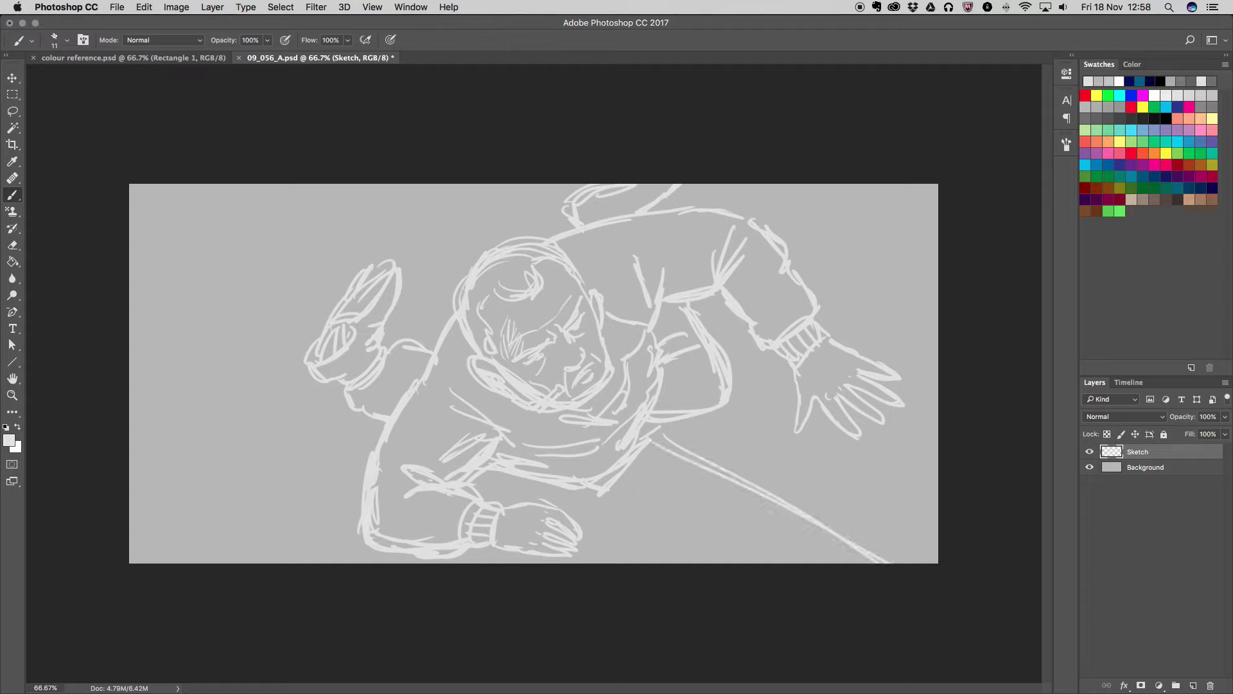
{"action": "left_click_drag", "start_coordinate": [718, 416], "coordinate": [938, 483]}
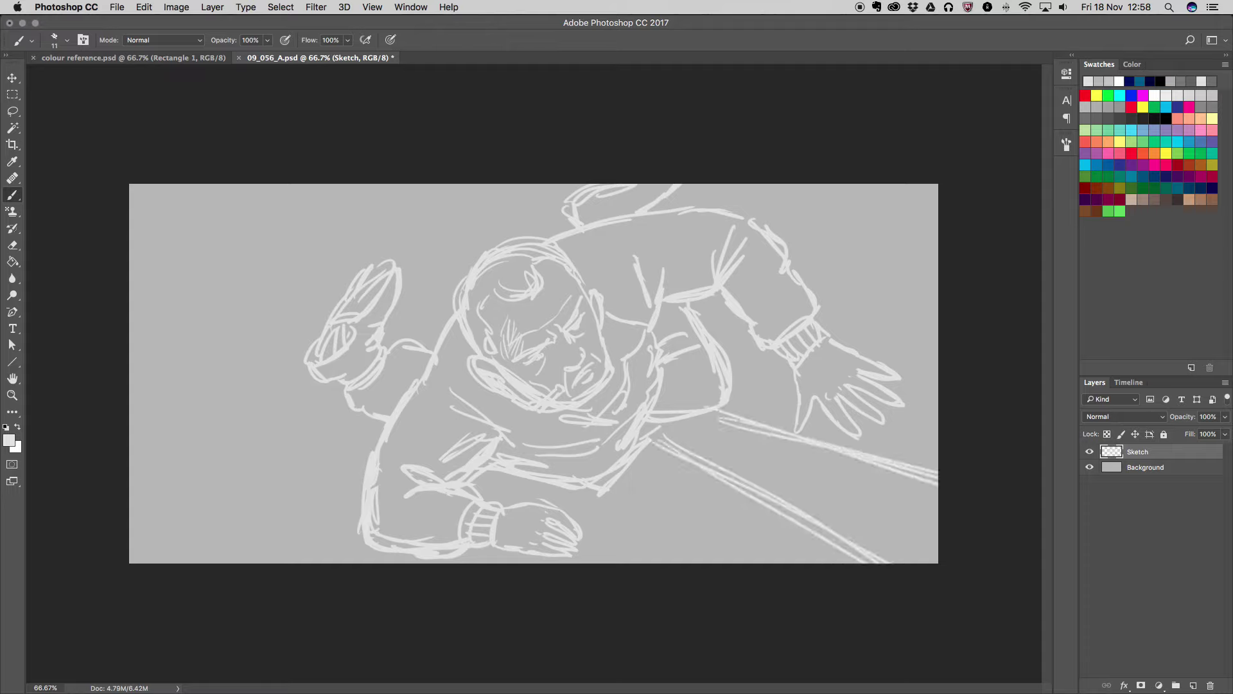
{"action": "mouse_move", "coordinate": [789, 249]}
{"action": "left_mouse_down"}
{"action": "mouse_move", "coordinate": [911, 185]}
{"action": "mouse_move", "coordinate": [938, 188]}
{"action": "left_mouse_up"}
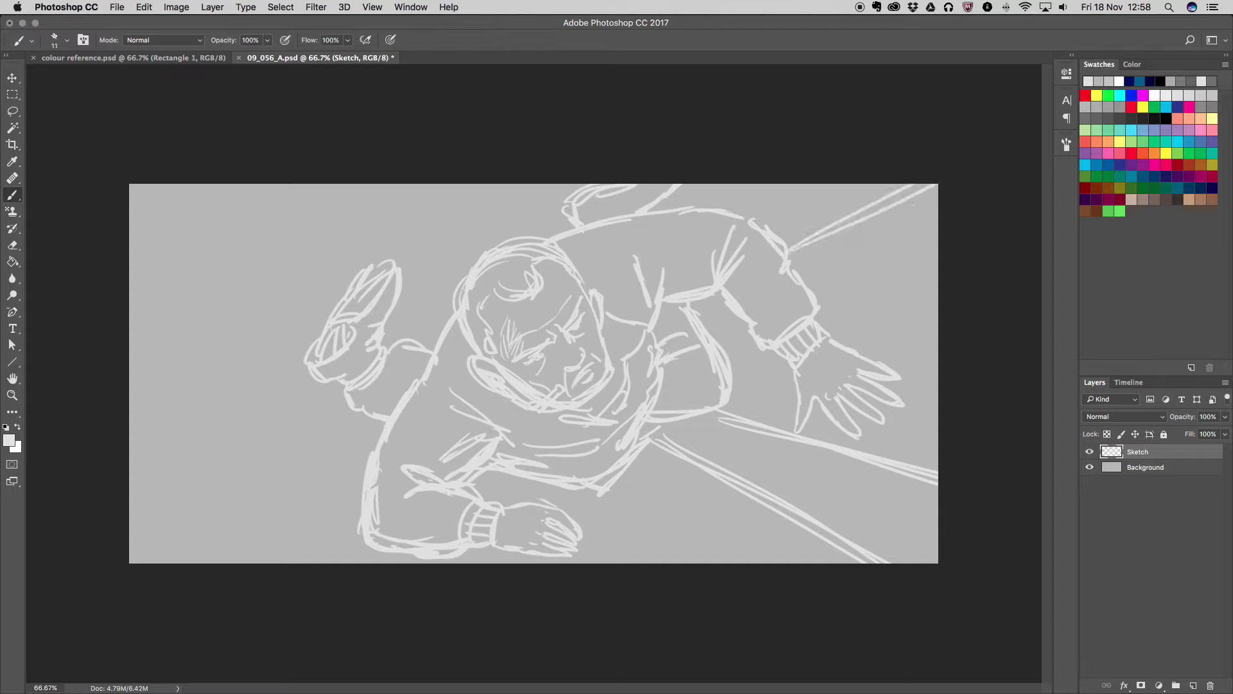
{"action": "left_click_drag", "start_coordinate": [702, 206], "coordinate": [720, 184]}
{"action": "mouse_move", "coordinate": [472, 269]}
{"action": "left_mouse_down"}
{"action": "mouse_move", "coordinate": [429, 271]}
{"action": "mouse_move", "coordinate": [393, 312]}
{"action": "left_mouse_up"}
{"action": "left_click_drag", "start_coordinate": [287, 184], "coordinate": [443, 270]}
{"action": "left_click_drag", "start_coordinate": [282, 185], "coordinate": [429, 268]}
{"action": "left_click_drag", "start_coordinate": [129, 212], "coordinate": [349, 303]}
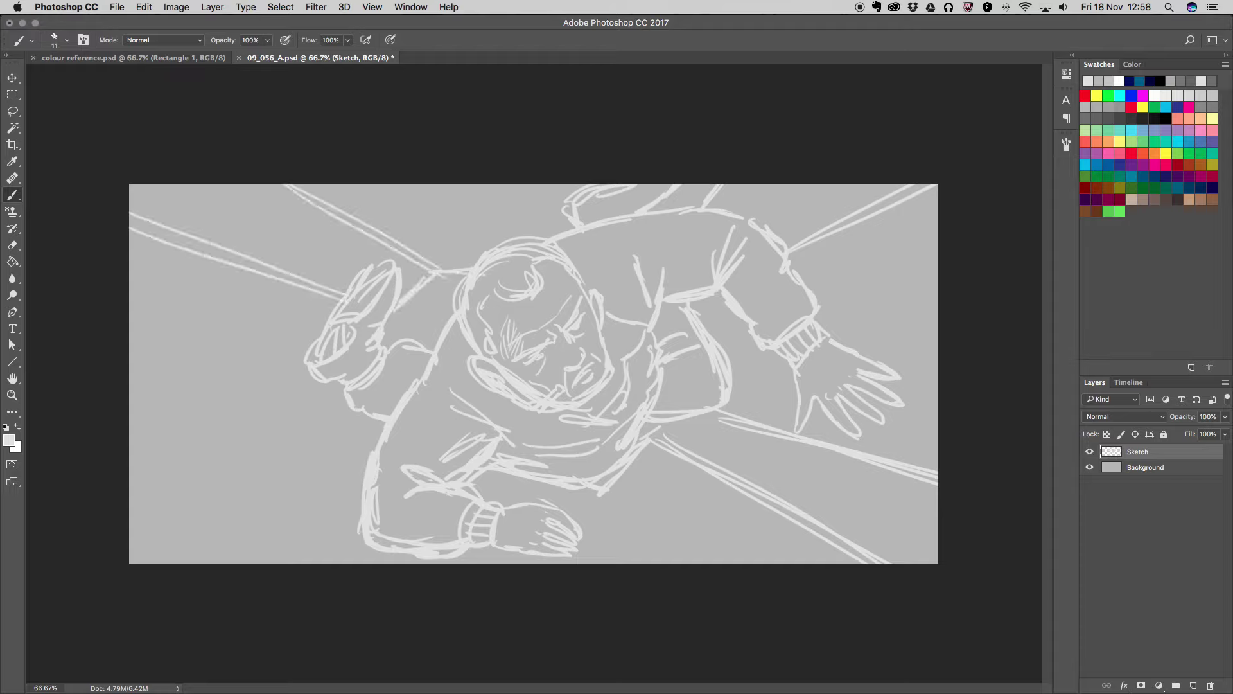
Add more speed lines toward the left, bottom-left and lower-right edges, reinforcing the upper-right ones
{"action": "mouse_move", "coordinate": [358, 429]}
{"action": "left_mouse_down"}
{"action": "mouse_move", "coordinate": [129, 477]}
{"action": "mouse_move", "coordinate": [129, 465]}
{"action": "left_mouse_up"}
{"action": "mouse_move", "coordinate": [363, 499]}
{"action": "left_mouse_down"}
{"action": "mouse_move", "coordinate": [220, 563]}
{"action": "mouse_move", "coordinate": [235, 563]}
{"action": "left_mouse_up"}
{"action": "left_click_drag", "start_coordinate": [653, 445], "coordinate": [861, 563]}
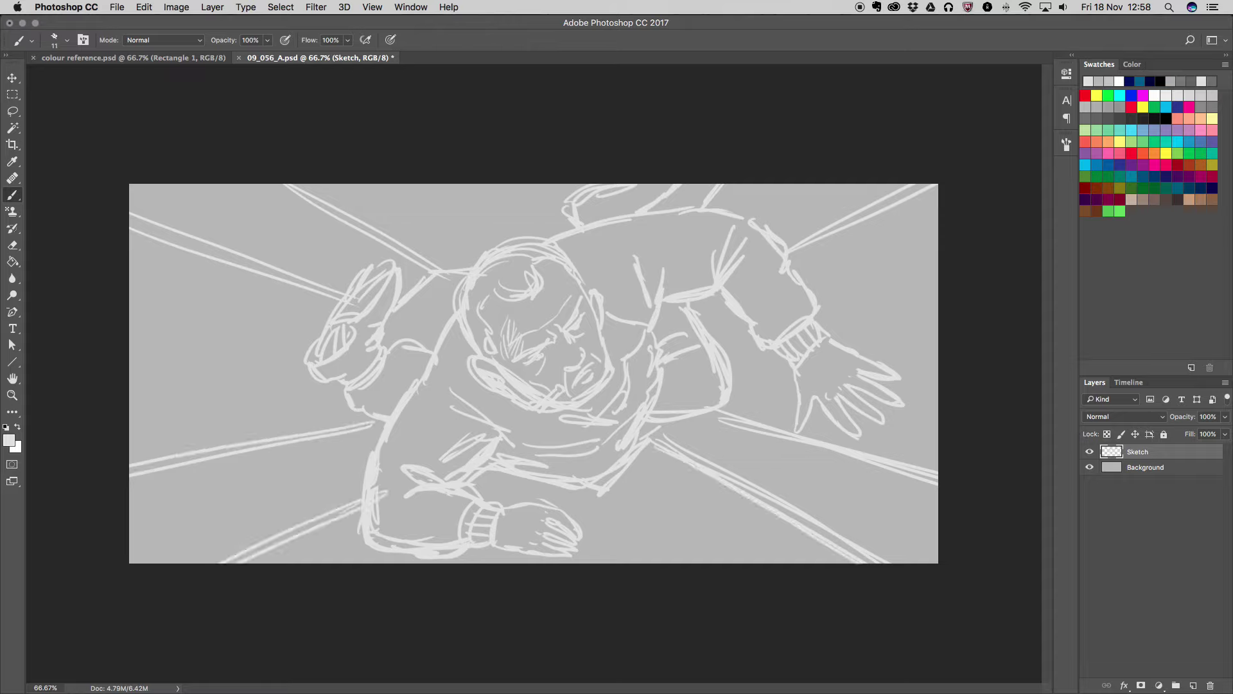
{"action": "left_click_drag", "start_coordinate": [362, 492], "coordinate": [247, 557]}
{"action": "left_click_drag", "start_coordinate": [370, 417], "coordinate": [129, 453]}
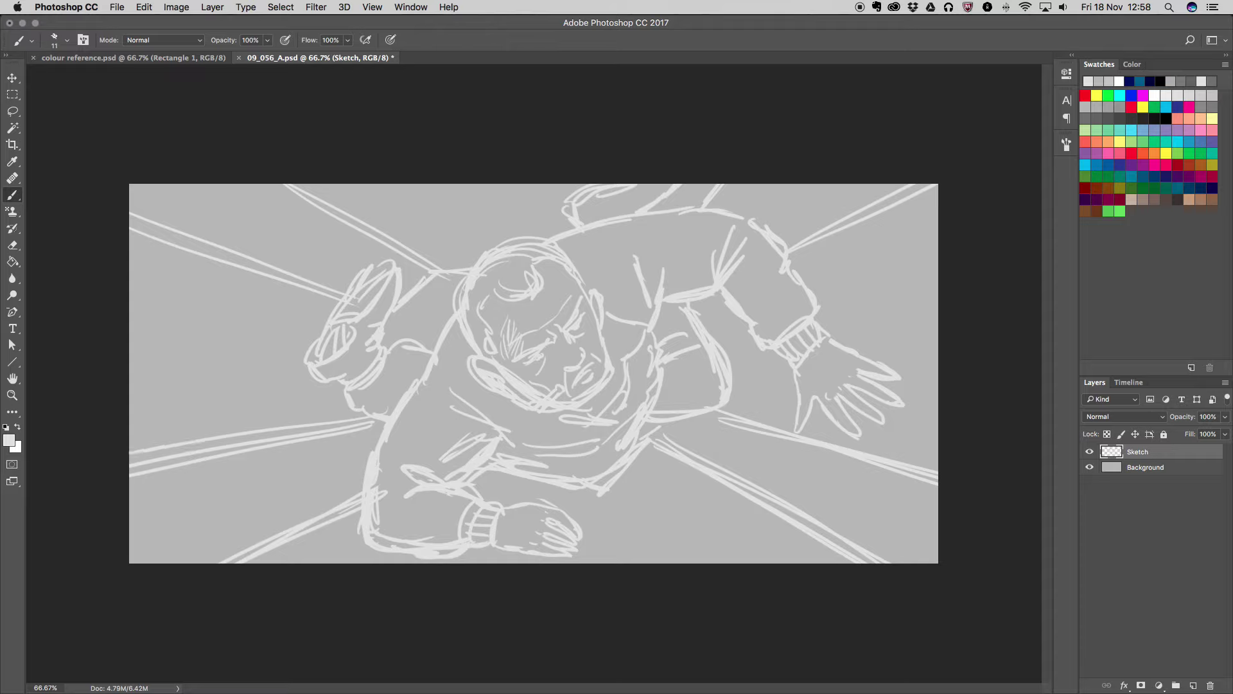
{"action": "left_click_drag", "start_coordinate": [665, 453], "coordinate": [775, 515]}
{"action": "left_click_drag", "start_coordinate": [395, 309], "coordinate": [401, 351]}
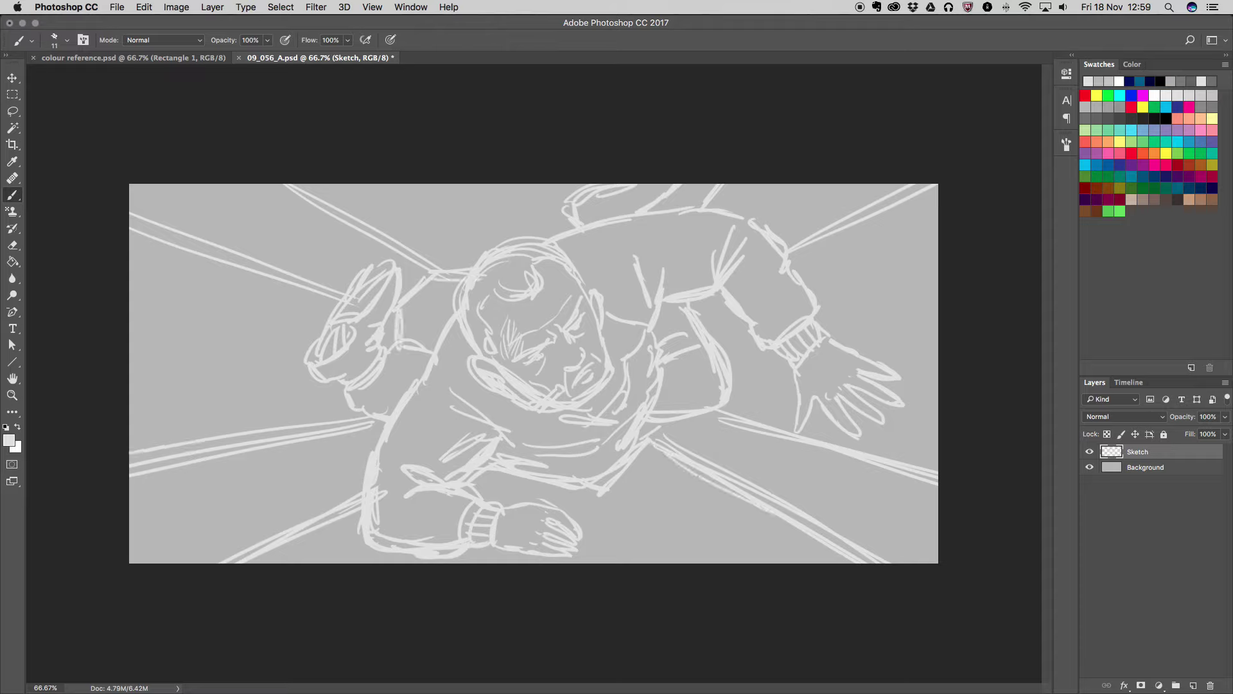
{"action": "left_click_drag", "start_coordinate": [302, 190], "coordinate": [437, 269]}
{"action": "left_click_drag", "start_coordinate": [130, 240], "coordinate": [337, 306]}
{"action": "left_click_drag", "start_coordinate": [920, 185], "coordinate": [788, 246]}
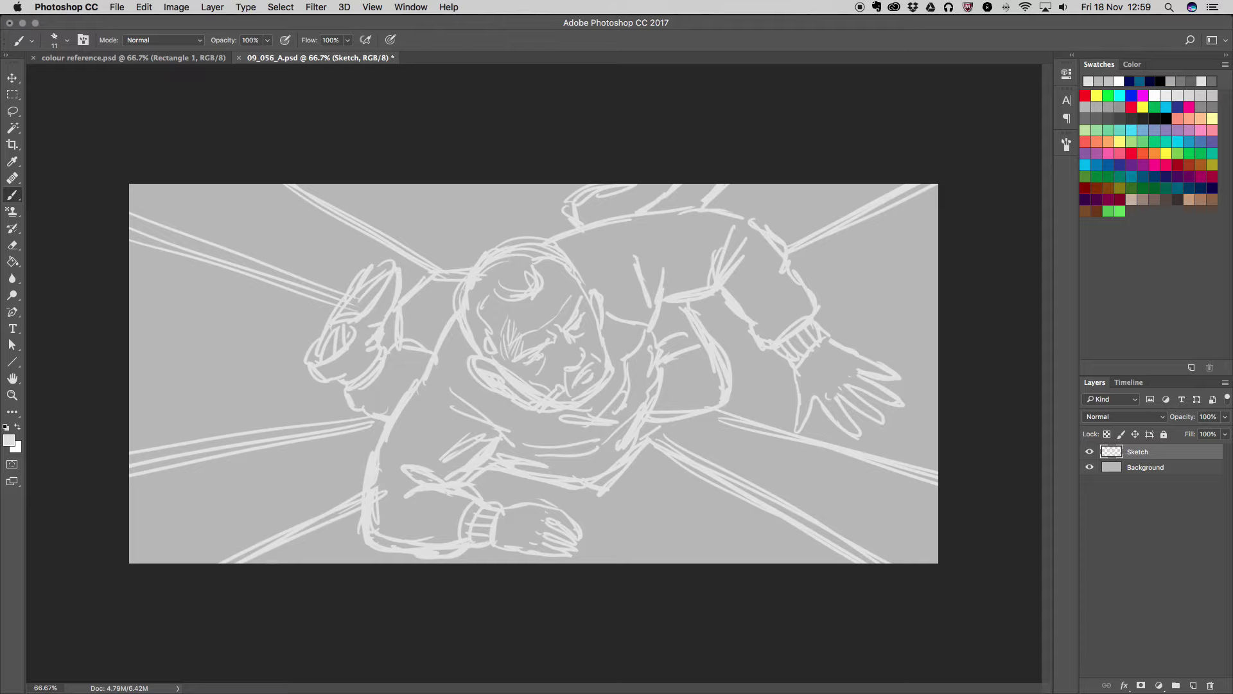
Refine the shoulder outline and add curves around the lower torso
{"action": "left_click_drag", "start_coordinate": [790, 257], "coordinate": [808, 286]}
{"action": "mouse_move", "coordinate": [730, 400]}
{"action": "left_mouse_down"}
{"action": "mouse_move", "coordinate": [742, 488]}
{"action": "mouse_move", "coordinate": [712, 512]}
{"action": "mouse_move", "coordinate": [740, 504]}
{"action": "left_mouse_up"}
{"action": "mouse_move", "coordinate": [568, 438]}
{"action": "left_mouse_down"}
{"action": "mouse_move", "coordinate": [574, 465]}
{"action": "mouse_move", "coordinate": [502, 498]}
{"action": "left_mouse_up"}
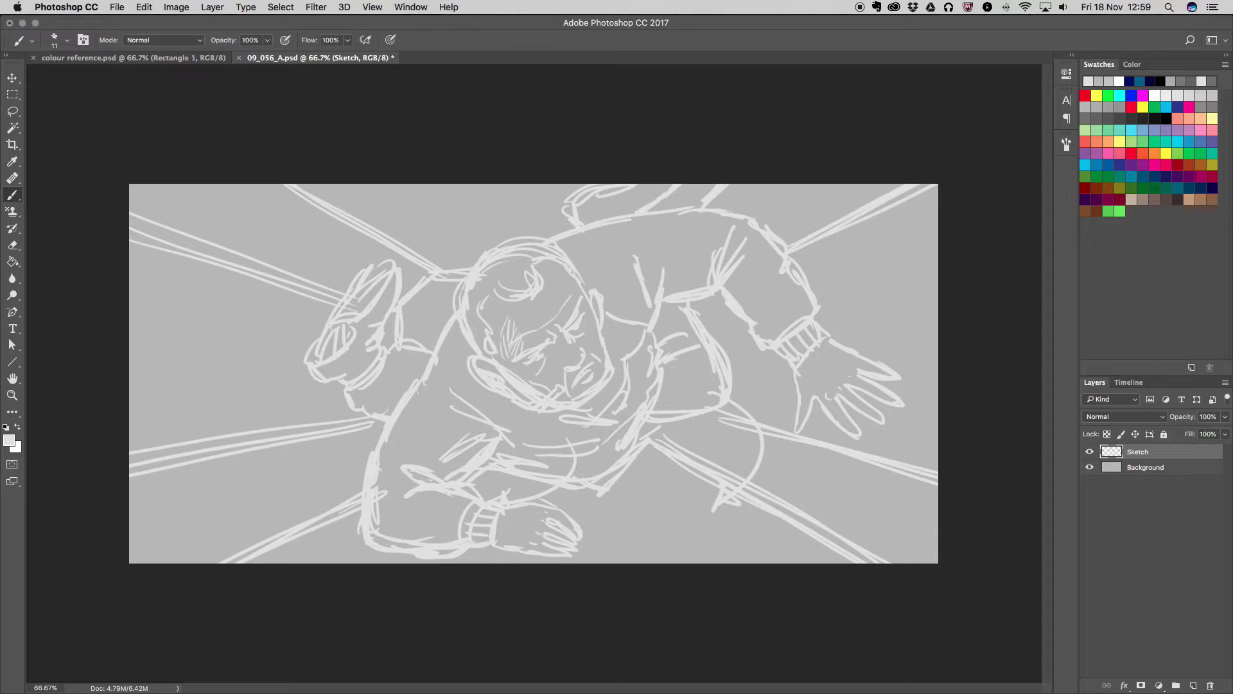
Add a new layer named 'Lines' above the Sketch layer
{"action": "left_click", "coordinate": [212, 7]}
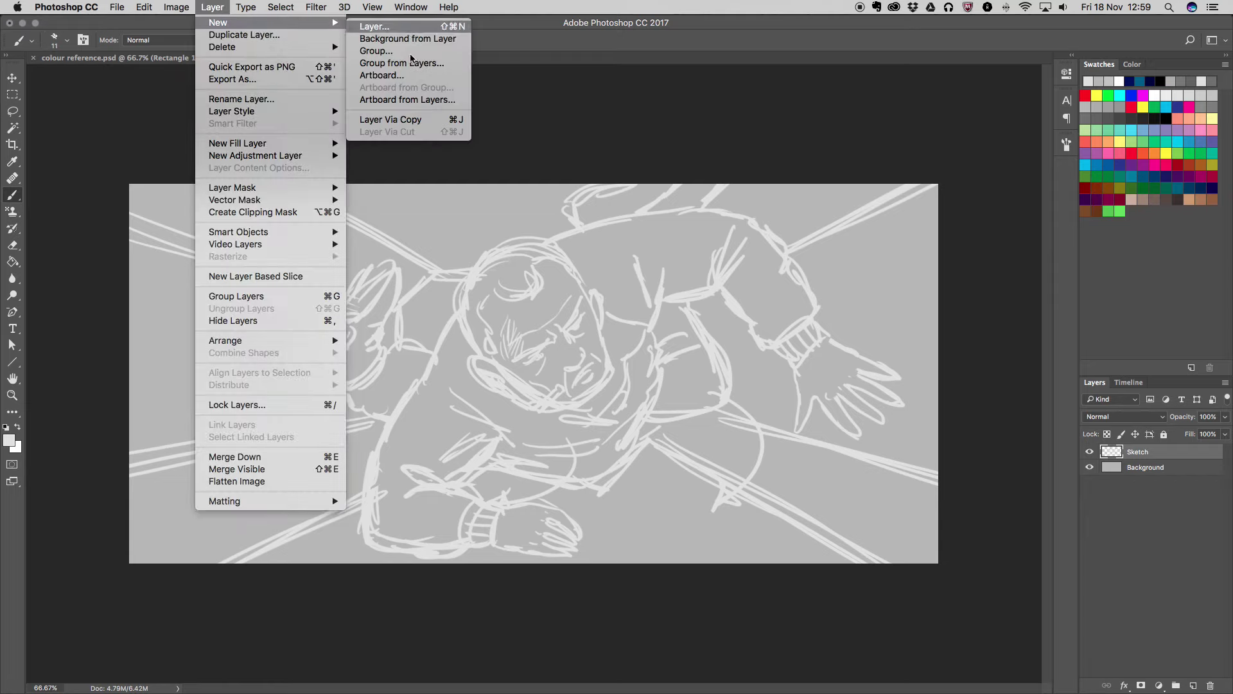
{"action": "left_click", "coordinate": [498, 283]}
{"action": "key", "text": "super+shift+n"}
{"action": "type", "text": "Lines"}
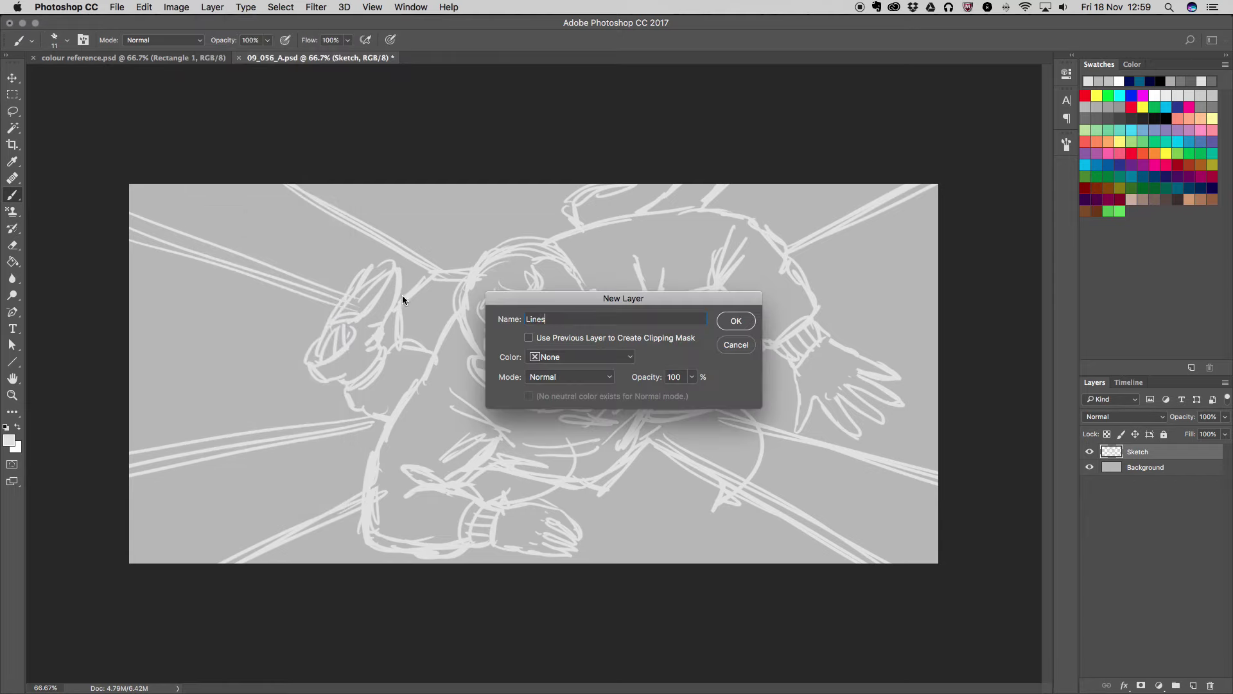
{"action": "key", "text": "Return"}
Reset the painting colour to black and narrow the brush to 8 px
{"action": "left_click", "coordinate": [1166, 118]}
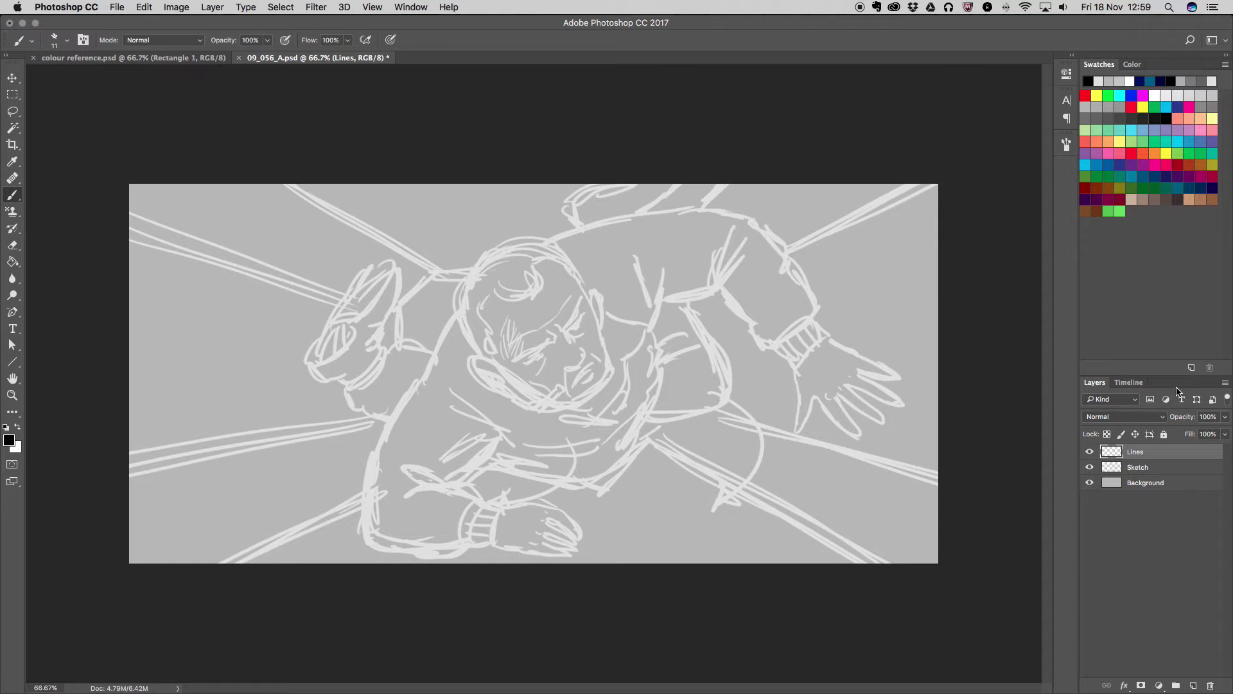
{"action": "left_click", "coordinate": [1066, 144]}
{"action": "left_click_drag", "start_coordinate": [915, 466], "coordinate": [912, 467]}
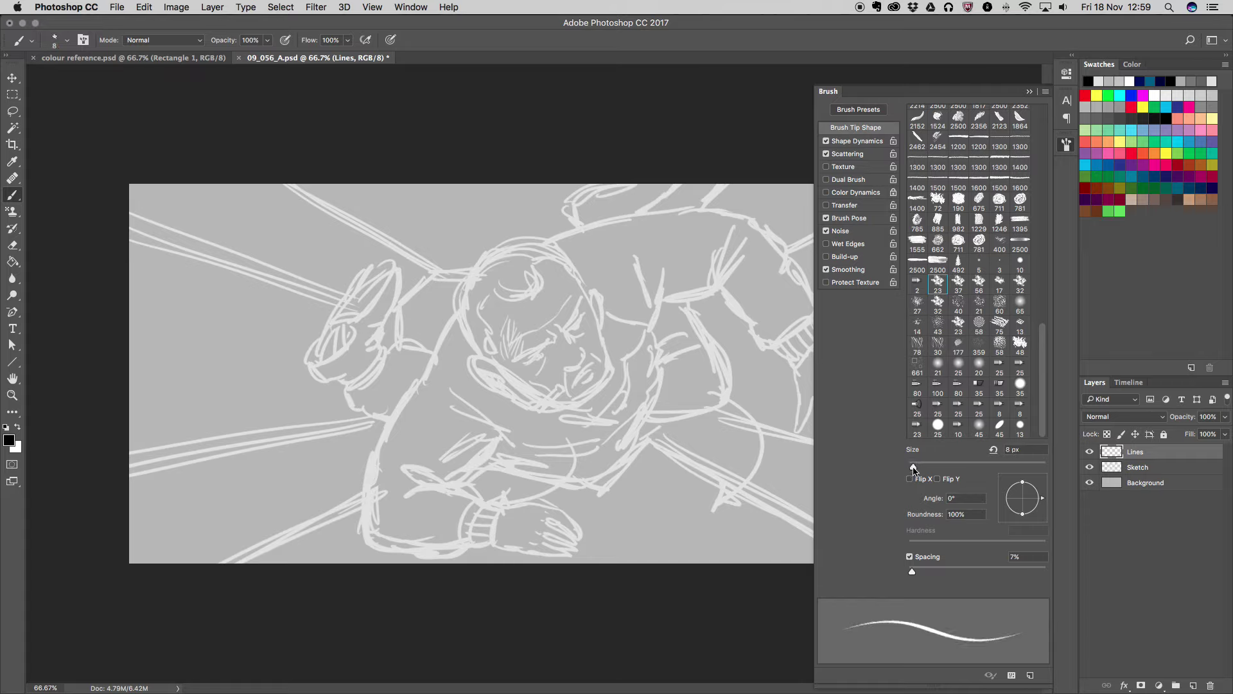
{"action": "left_click", "coordinate": [1030, 91]}
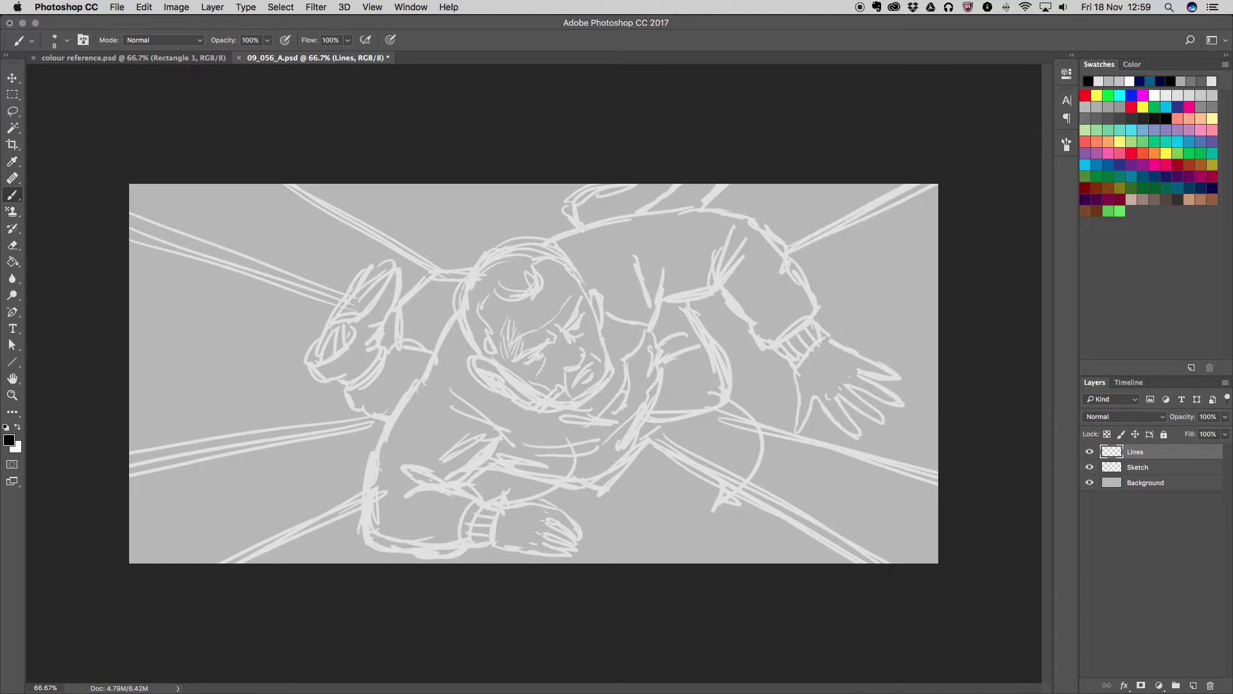
Ink the first black lines across the face and an arc above them
{"action": "scroll", "coordinate": [569, 317], "scroll_direction": "up", "scroll_amount": 1}
{"action": "scroll", "coordinate": [553, 321], "scroll_direction": "up", "scroll_amount": 1}
{"action": "scroll", "coordinate": [571, 318], "scroll_direction": "up", "scroll_amount": 2}
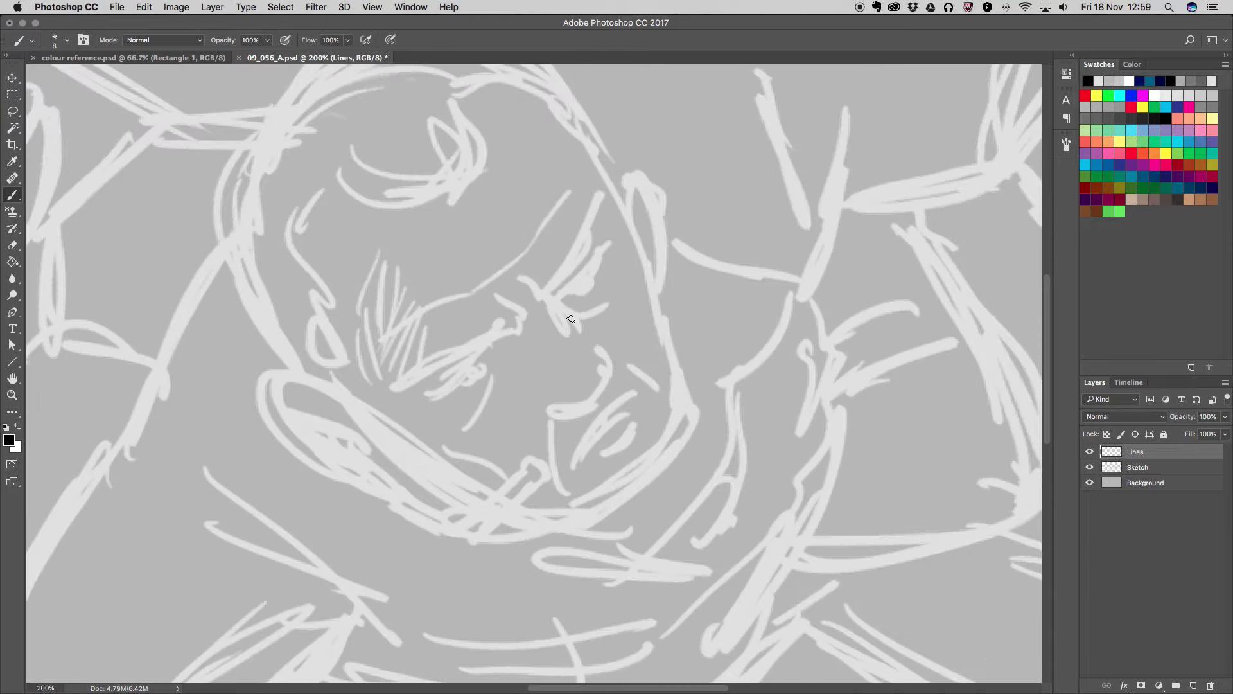
{"action": "left_click_drag", "start_coordinate": [388, 409], "coordinate": [504, 347]}
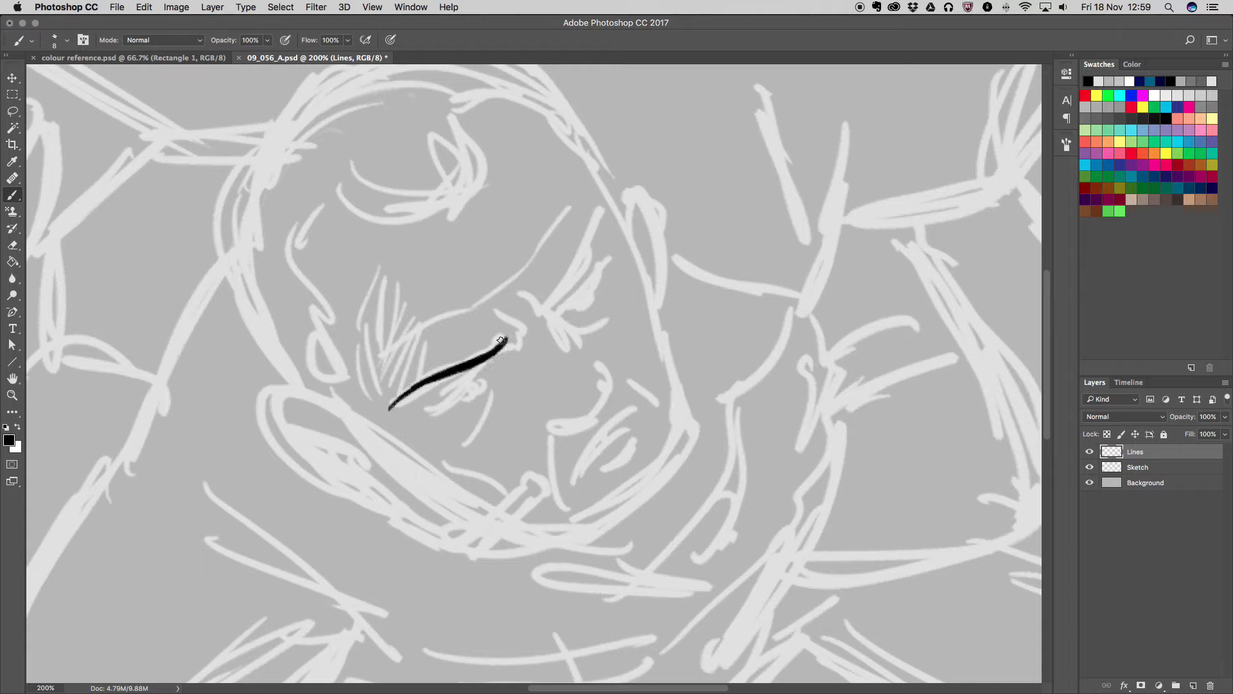
{"action": "left_click_drag", "start_coordinate": [393, 406], "coordinate": [514, 338]}
{"action": "mouse_move", "coordinate": [507, 290]}
{"action": "left_mouse_down"}
{"action": "mouse_move", "coordinate": [533, 319]}
{"action": "mouse_move", "coordinate": [610, 221]}
{"action": "left_mouse_up"}
Thicken the eye lines and add the upper eyelid and a crease above the eye
{"action": "mouse_move", "coordinate": [578, 260]}
{"action": "left_mouse_down"}
{"action": "mouse_move", "coordinate": [538, 313]}
{"action": "mouse_move", "coordinate": [578, 266]}
{"action": "left_mouse_up"}
{"action": "left_click_drag", "start_coordinate": [495, 350], "coordinate": [414, 386]}
{"action": "left_click_drag", "start_coordinate": [506, 346], "coordinate": [393, 401]}
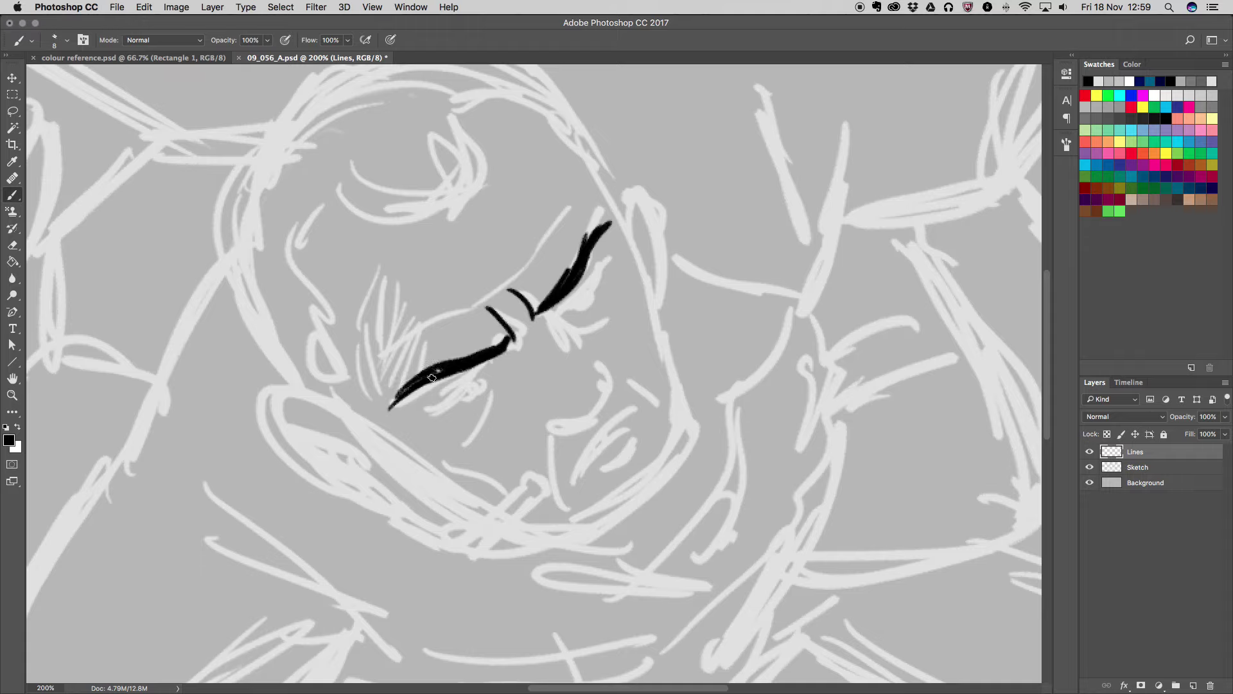
{"action": "left_click_drag", "start_coordinate": [493, 348], "coordinate": [513, 338]}
{"action": "mouse_move", "coordinate": [381, 351]}
{"action": "left_mouse_down"}
{"action": "mouse_move", "coordinate": [485, 305]}
{"action": "mouse_move", "coordinate": [527, 273]}
{"action": "mouse_move", "coordinate": [570, 206]}
{"action": "left_mouse_up"}
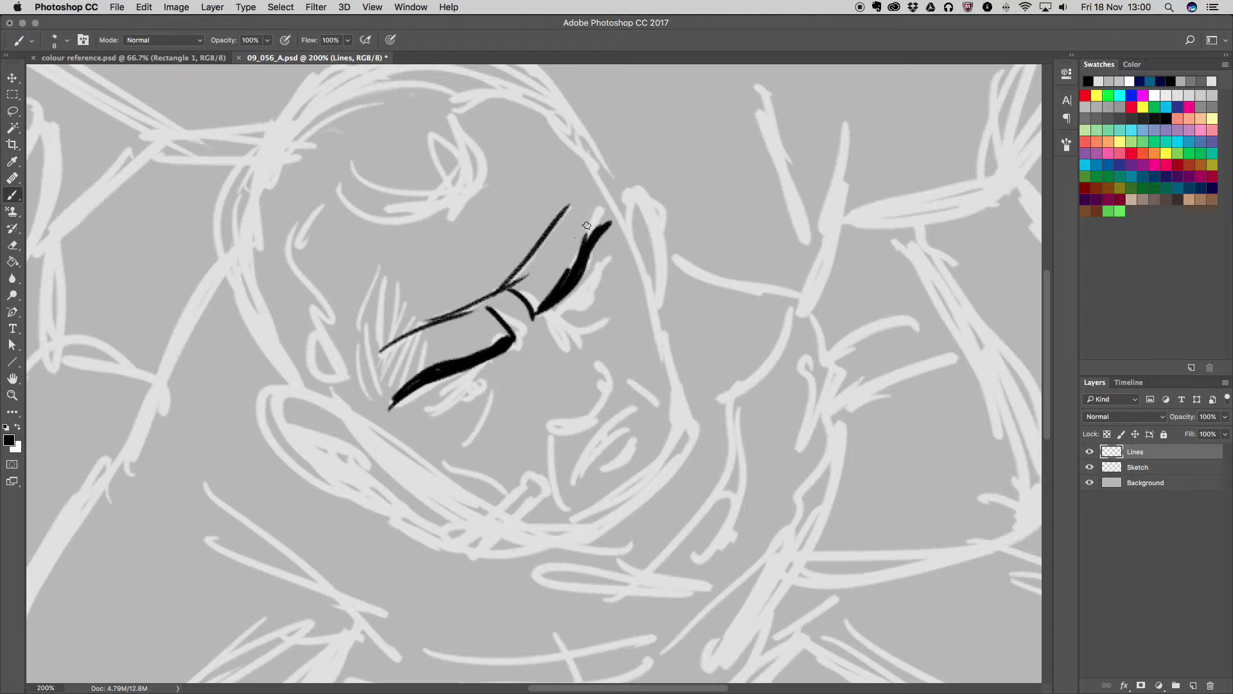
{"action": "left_click_drag", "start_coordinate": [504, 234], "coordinate": [485, 276]}
Hatch stubble to the left of the eye and down the cheek
{"action": "left_click_drag", "start_coordinate": [359, 273], "coordinate": [350, 310]}
{"action": "left_click_drag", "start_coordinate": [363, 276], "coordinate": [349, 335]}
{"action": "left_click_drag", "start_coordinate": [369, 295], "coordinate": [353, 347]}
{"action": "left_click_drag", "start_coordinate": [386, 268], "coordinate": [373, 353]}
{"action": "mouse_move", "coordinate": [404, 299]}
{"action": "left_mouse_down"}
{"action": "mouse_move", "coordinate": [373, 382]}
{"action": "mouse_move", "coordinate": [391, 353]}
{"action": "left_mouse_up"}
{"action": "left_click_drag", "start_coordinate": [415, 293], "coordinate": [376, 415]}
{"action": "mouse_move", "coordinate": [418, 334]}
{"action": "left_mouse_down"}
{"action": "mouse_move", "coordinate": [402, 385]}
{"action": "mouse_move", "coordinate": [430, 371]}
{"action": "mouse_move", "coordinate": [355, 388]}
{"action": "mouse_move", "coordinate": [365, 403]}
{"action": "left_mouse_up"}
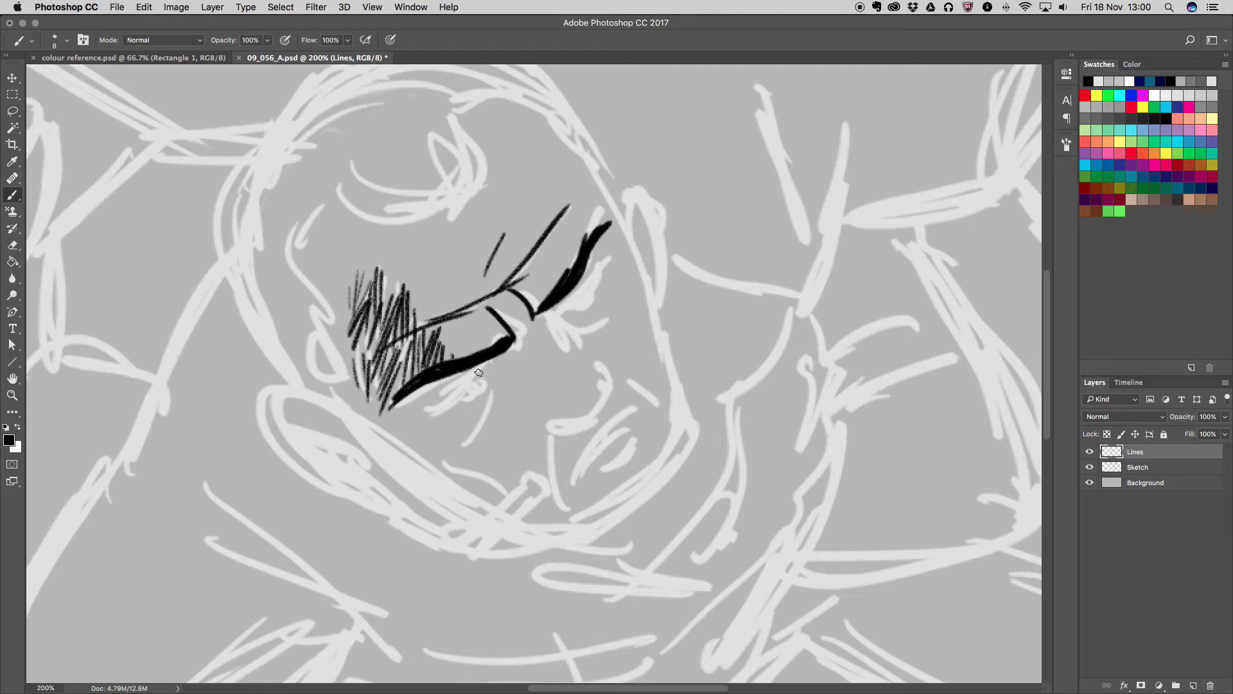
Strengthen the line below the eye, the under-eye line and the eyebrow tip
{"action": "left_click_drag", "start_coordinate": [476, 367], "coordinate": [422, 414]}
{"action": "mouse_move", "coordinate": [479, 364]}
{"action": "left_mouse_down"}
{"action": "mouse_move", "coordinate": [454, 393]}
{"action": "mouse_move", "coordinate": [460, 443]}
{"action": "left_mouse_up"}
{"action": "mouse_move", "coordinate": [552, 307]}
{"action": "left_mouse_down"}
{"action": "mouse_move", "coordinate": [601, 259]}
{"action": "mouse_move", "coordinate": [576, 306]}
{"action": "mouse_move", "coordinate": [546, 314]}
{"action": "mouse_move", "coordinate": [604, 313]}
{"action": "left_mouse_up"}
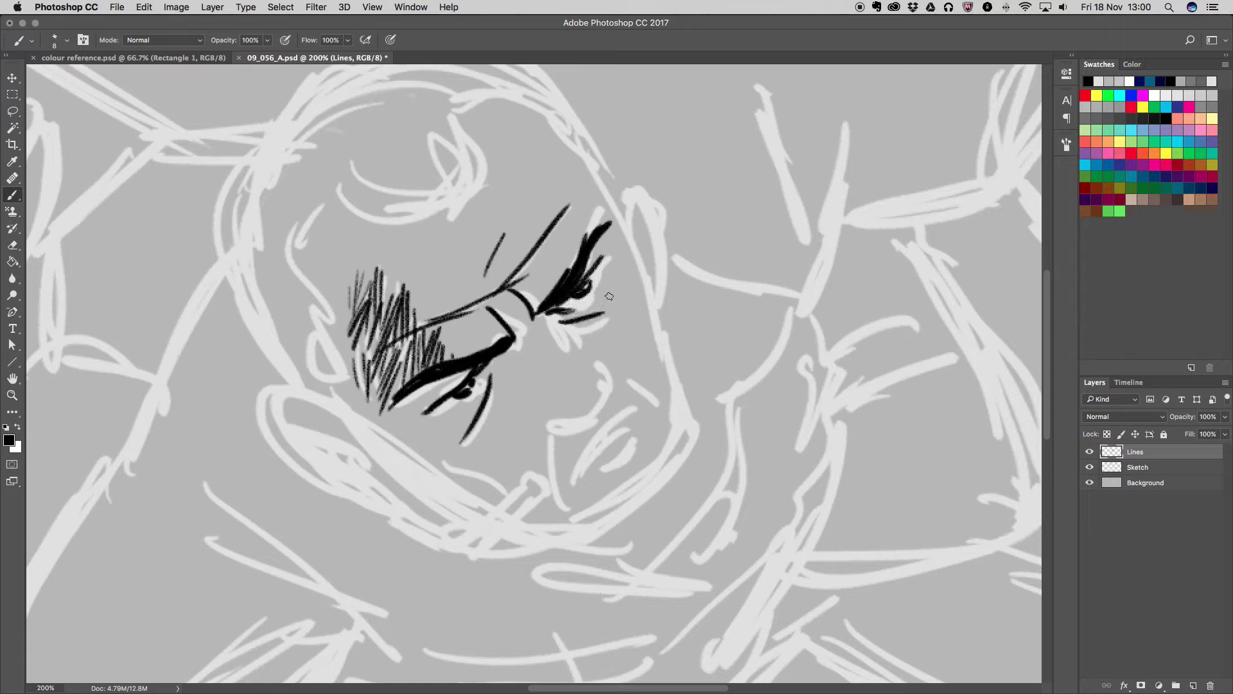
{"action": "left_click_drag", "start_coordinate": [611, 252], "coordinate": [605, 270]}
{"action": "left_click_drag", "start_coordinate": [428, 412], "coordinate": [418, 430]}
Ink the side and bridge of the nose and the cheek fold beside the mouth
{"action": "mouse_move", "coordinate": [551, 429]}
{"action": "left_mouse_down"}
{"action": "mouse_move", "coordinate": [597, 410]}
{"action": "mouse_move", "coordinate": [601, 375]}
{"action": "mouse_move", "coordinate": [592, 419]}
{"action": "mouse_move", "coordinate": [546, 433]}
{"action": "left_mouse_up"}
{"action": "left_click_drag", "start_coordinate": [589, 366], "coordinate": [602, 367]}
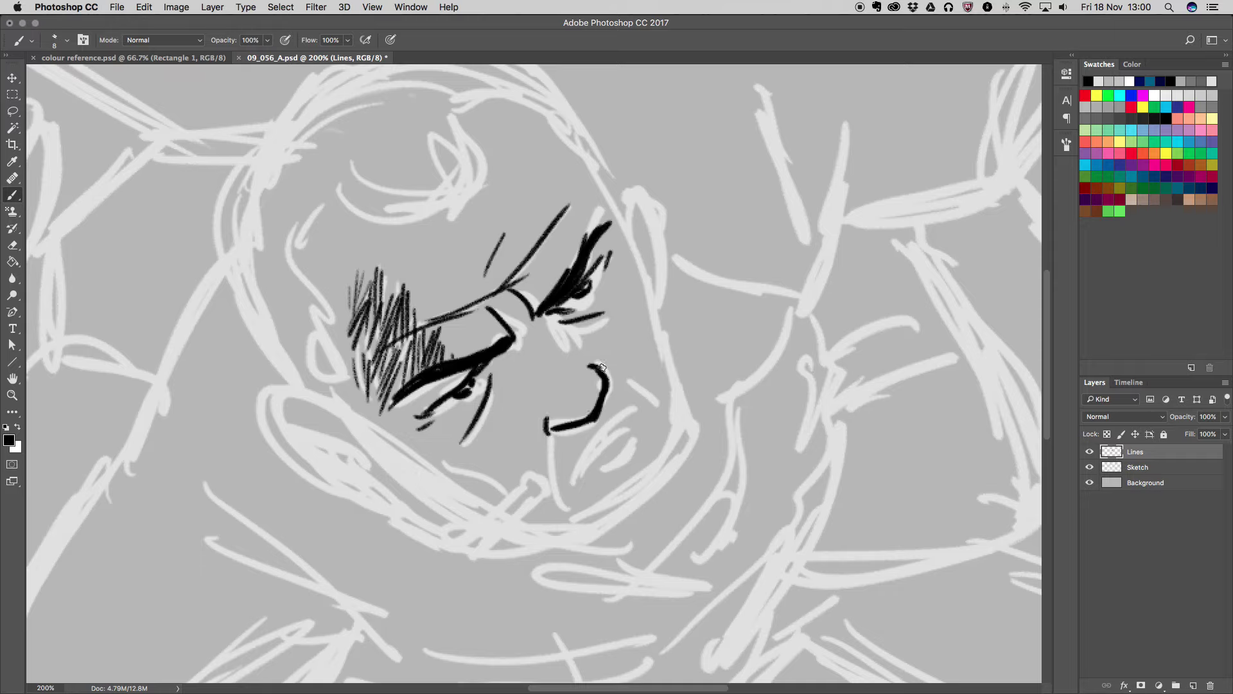
{"action": "mouse_move", "coordinate": [544, 325]}
{"action": "left_mouse_down"}
{"action": "mouse_move", "coordinate": [573, 362]}
{"action": "mouse_move", "coordinate": [502, 375]}
{"action": "left_mouse_up"}
{"action": "mouse_move", "coordinate": [632, 411]}
{"action": "left_mouse_down"}
{"action": "mouse_move", "coordinate": [578, 483]}
{"action": "mouse_move", "coordinate": [625, 425]}
{"action": "mouse_move", "coordinate": [579, 476]}
{"action": "mouse_move", "coordinate": [629, 443]}
{"action": "mouse_move", "coordinate": [601, 478]}
{"action": "mouse_move", "coordinate": [636, 442]}
{"action": "left_mouse_up"}
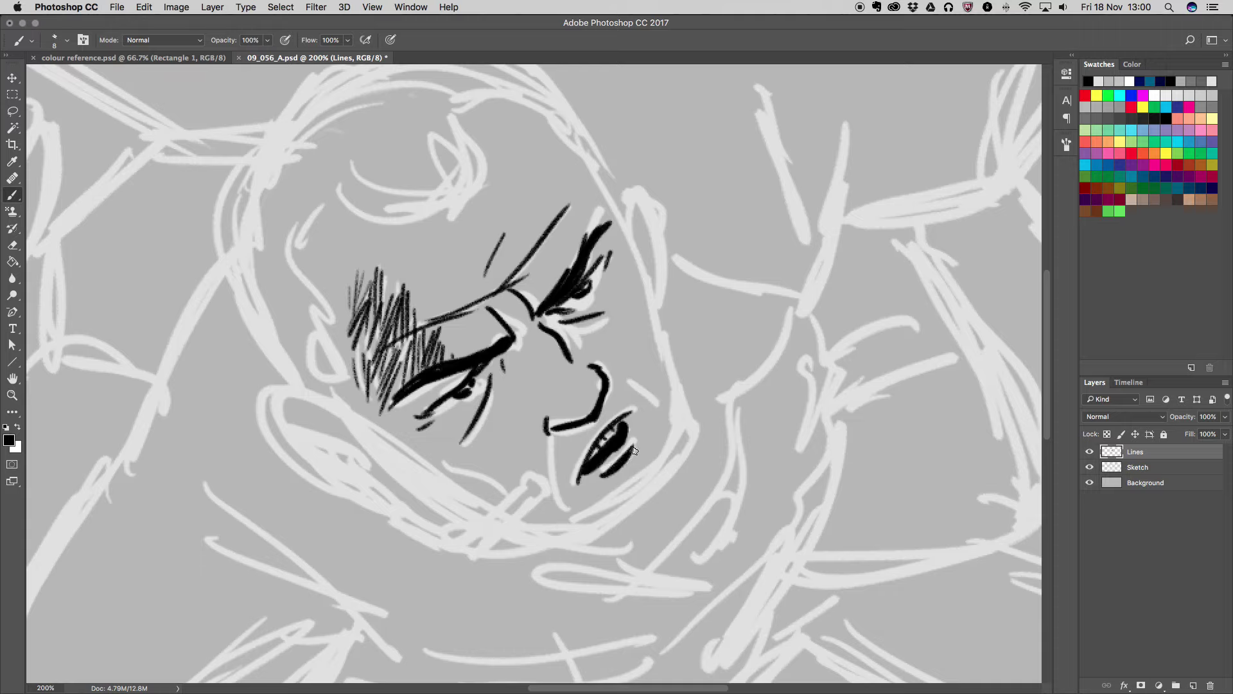
Ink the jawline, cheek creases, a chin mark and the outer cheek contour
{"action": "left_click_drag", "start_coordinate": [550, 438], "coordinate": [569, 514]}
{"action": "left_click_drag", "start_coordinate": [617, 384], "coordinate": [657, 406]}
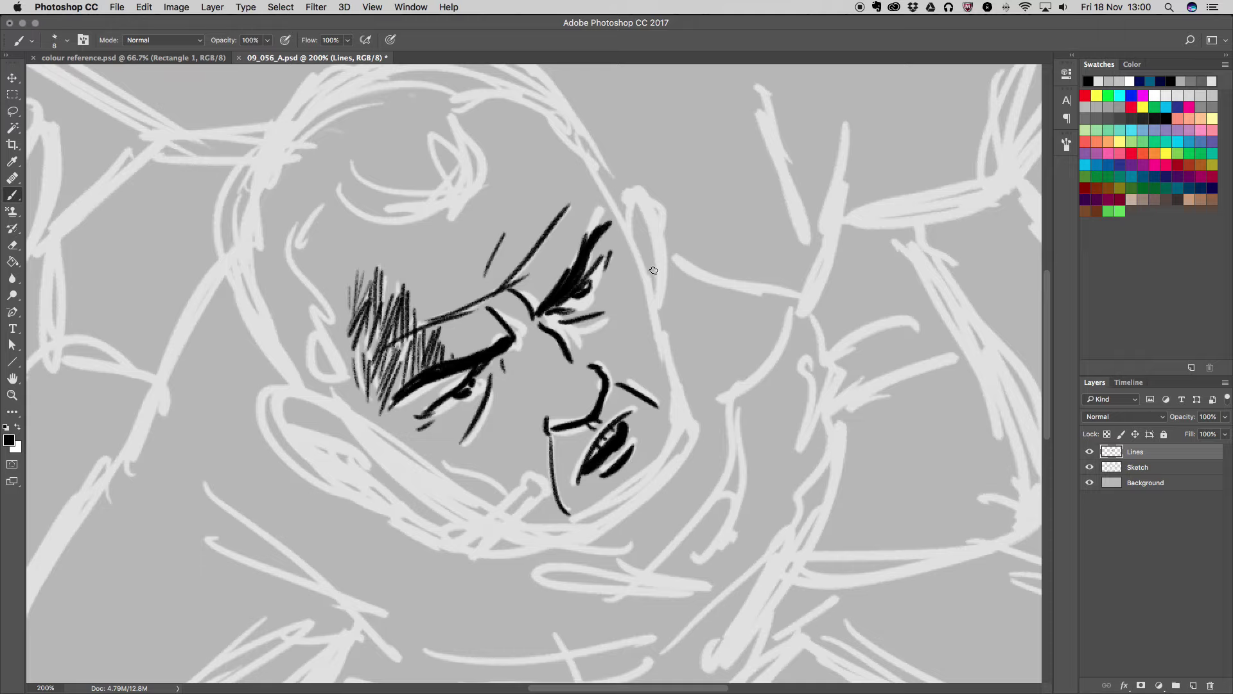
{"action": "left_click_drag", "start_coordinate": [638, 322], "coordinate": [654, 359]}
{"action": "left_click_drag", "start_coordinate": [478, 461], "coordinate": [507, 473]}
{"action": "left_click_drag", "start_coordinate": [622, 219], "coordinate": [686, 422]}
{"action": "mouse_move", "coordinate": [603, 530]}
{"action": "left_mouse_down"}
{"action": "mouse_move", "coordinate": [681, 453]}
{"action": "mouse_move", "coordinate": [665, 477]}
{"action": "left_mouse_up"}
Ink the chin's underside, the ear atop the head and the left pointed ear's outline
{"action": "left_click_drag", "start_coordinate": [519, 533], "coordinate": [610, 531]}
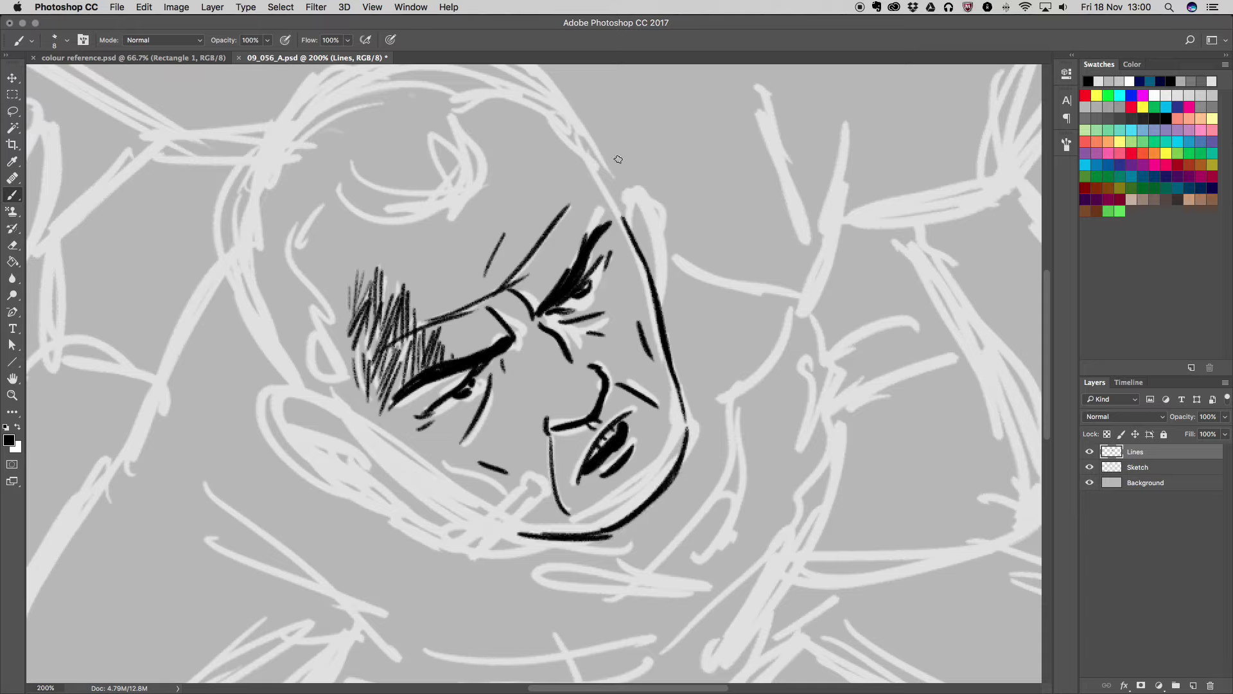
{"action": "mouse_move", "coordinate": [600, 168]}
{"action": "left_mouse_down"}
{"action": "mouse_move", "coordinate": [645, 212]}
{"action": "mouse_move", "coordinate": [652, 256]}
{"action": "mouse_move", "coordinate": [627, 199]}
{"action": "mouse_move", "coordinate": [634, 212]}
{"action": "left_mouse_up"}
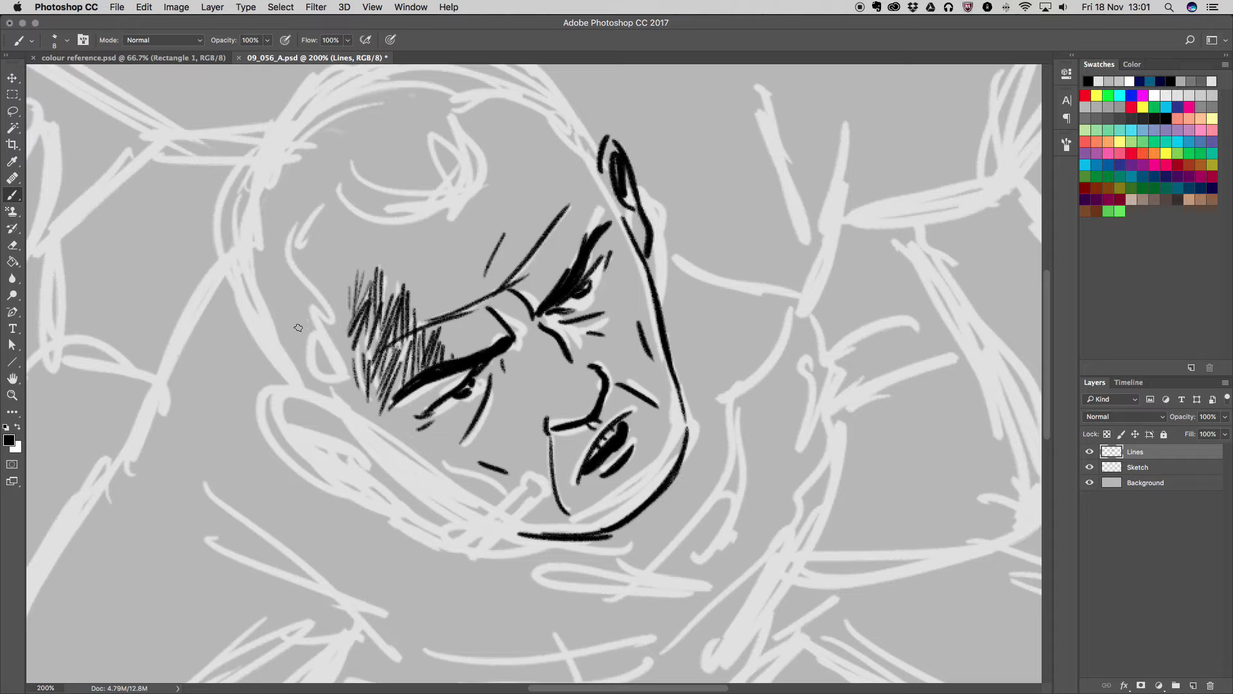
{"action": "mouse_move", "coordinate": [264, 408]}
{"action": "left_mouse_down"}
{"action": "mouse_move", "coordinate": [337, 489]}
{"action": "mouse_move", "coordinate": [358, 432]}
{"action": "mouse_move", "coordinate": [361, 495]}
{"action": "left_mouse_up"}
{"action": "left_click_drag", "start_coordinate": [301, 438], "coordinate": [378, 474]}
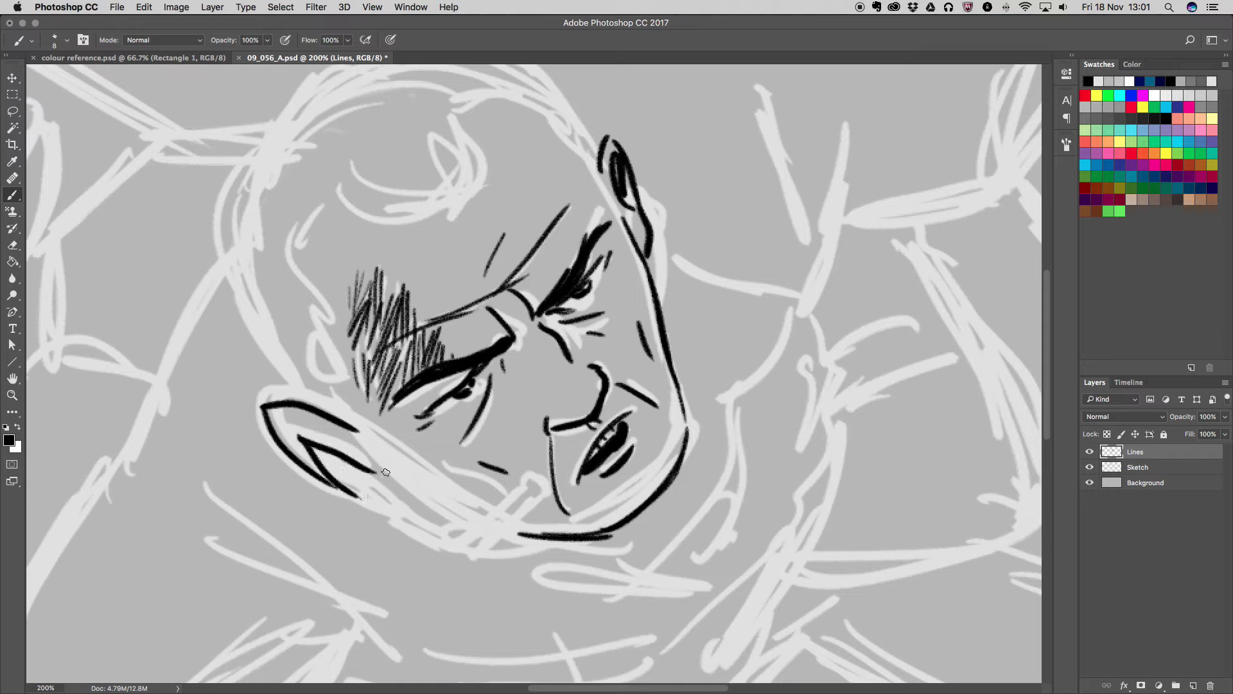
{"action": "left_click_drag", "start_coordinate": [319, 408], "coordinate": [424, 508]}
Finish the left ear's lower edge and inner line and draw the mouthpiece tube
{"action": "mouse_move", "coordinate": [347, 487]}
{"action": "left_mouse_down"}
{"action": "mouse_move", "coordinate": [412, 522]}
{"action": "mouse_move", "coordinate": [425, 512]}
{"action": "mouse_move", "coordinate": [472, 558]}
{"action": "left_mouse_up"}
{"action": "mouse_move", "coordinate": [424, 519]}
{"action": "left_mouse_down"}
{"action": "mouse_move", "coordinate": [466, 538]}
{"action": "mouse_move", "coordinate": [527, 472]}
{"action": "mouse_move", "coordinate": [544, 488]}
{"action": "mouse_move", "coordinate": [473, 557]}
{"action": "left_mouse_up"}
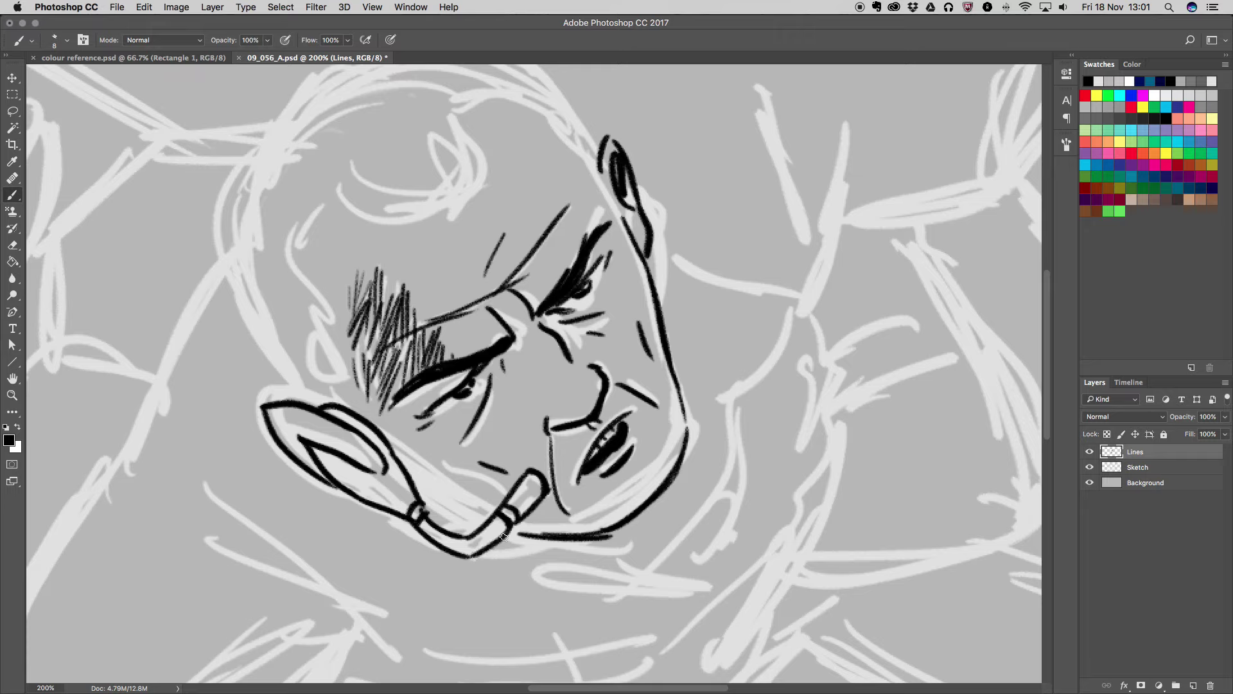
{"action": "mouse_move", "coordinate": [445, 459]}
{"action": "left_mouse_down"}
{"action": "mouse_move", "coordinate": [440, 488]}
{"action": "mouse_move", "coordinate": [462, 487]}
{"action": "left_mouse_up"}
{"action": "left_click_drag", "start_coordinate": [282, 426], "coordinate": [317, 446]}
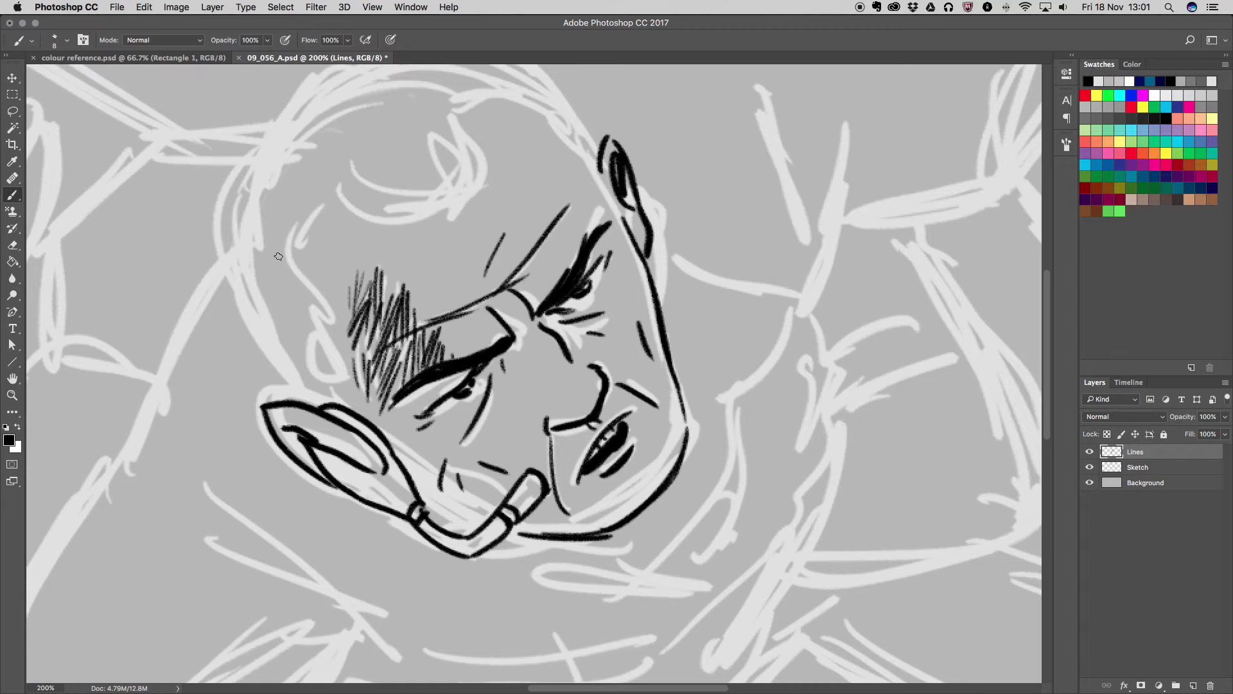
{"action": "left_click", "coordinate": [1066, 144]}
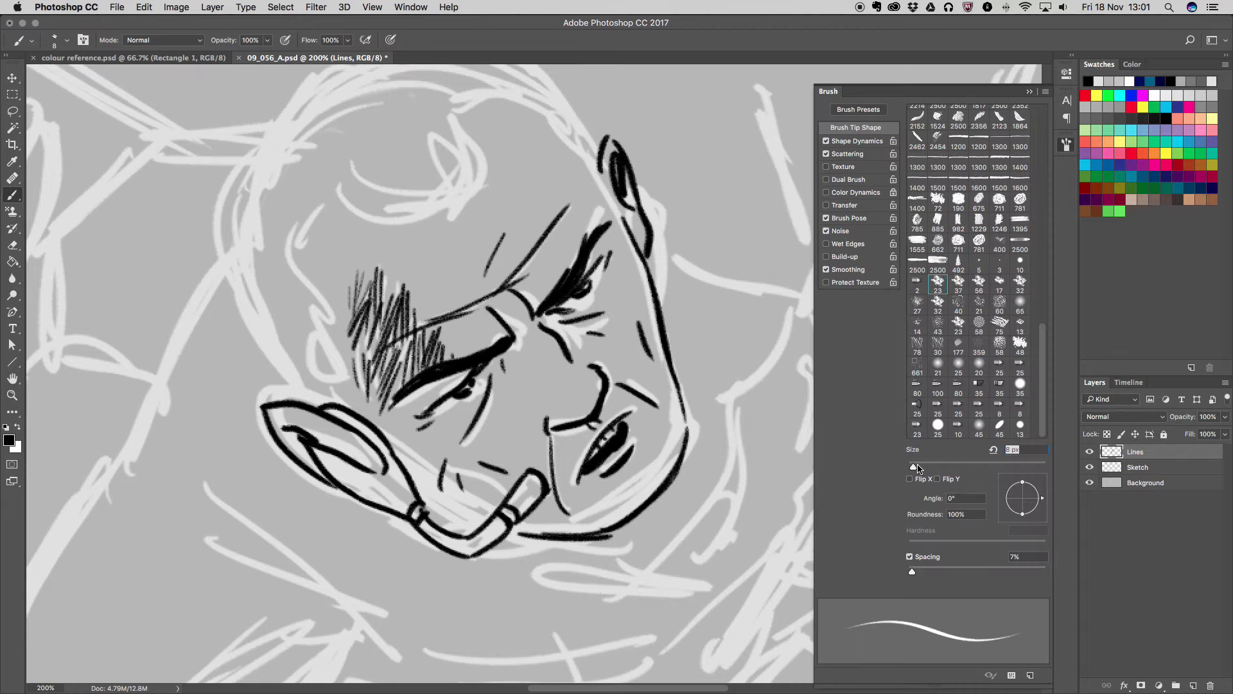
Raise the brush to 16 px and paint solid black from the temple toward the ear
{"action": "left_click", "coordinate": [917, 465]}
{"action": "mouse_move", "coordinate": [225, 215]}
{"action": "left_mouse_down"}
{"action": "mouse_move", "coordinate": [277, 380]}
{"action": "mouse_move", "coordinate": [251, 334]}
{"action": "mouse_move", "coordinate": [320, 374]}
{"action": "left_mouse_up"}
{"action": "mouse_move", "coordinate": [283, 279]}
{"action": "left_mouse_down"}
{"action": "mouse_move", "coordinate": [327, 315]}
{"action": "mouse_move", "coordinate": [318, 360]}
{"action": "mouse_move", "coordinate": [295, 372]}
{"action": "mouse_move", "coordinate": [234, 317]}
{"action": "mouse_move", "coordinate": [277, 283]}
{"action": "mouse_move", "coordinate": [296, 311]}
{"action": "left_mouse_up"}
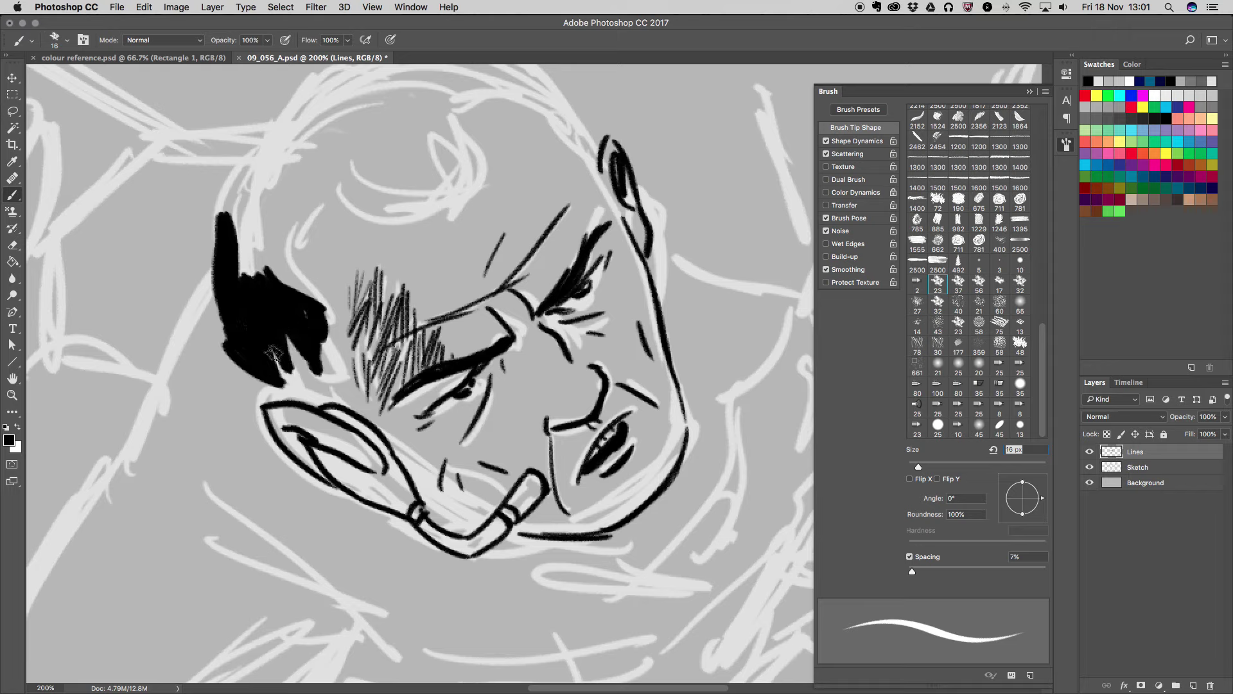
{"action": "mouse_move", "coordinate": [257, 382]}
{"action": "left_mouse_down"}
{"action": "mouse_move", "coordinate": [302, 398]}
{"action": "mouse_move", "coordinate": [293, 376]}
{"action": "mouse_move", "coordinate": [328, 398]}
{"action": "left_mouse_up"}
{"action": "left_click_drag", "start_coordinate": [318, 347], "coordinate": [352, 404]}
{"action": "mouse_move", "coordinate": [318, 310]}
{"action": "left_mouse_down"}
{"action": "mouse_move", "coordinate": [379, 417]}
{"action": "mouse_move", "coordinate": [362, 399]}
{"action": "mouse_move", "coordinate": [402, 443]}
{"action": "left_mouse_up"}
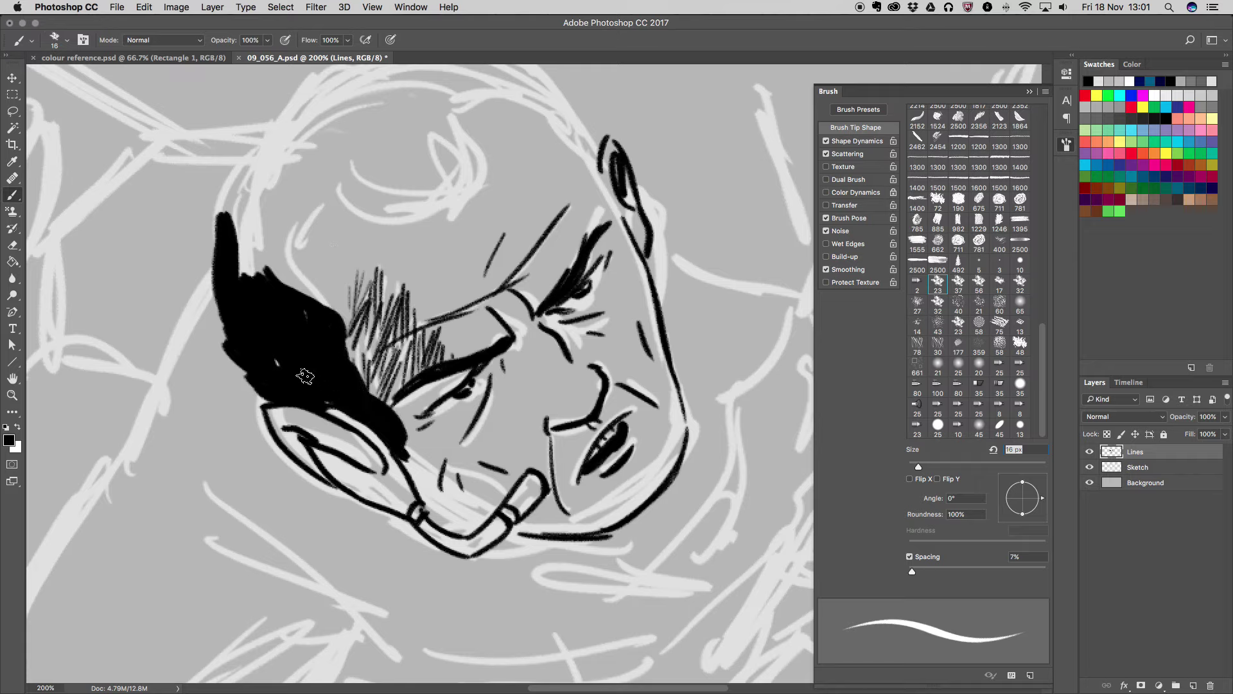
Extend the black hair mass up to a pointed tip and fill its gaps over the head
{"action": "mouse_move", "coordinate": [240, 267]}
{"action": "left_mouse_down"}
{"action": "mouse_move", "coordinate": [220, 221]}
{"action": "mouse_move", "coordinate": [248, 175]}
{"action": "left_mouse_up"}
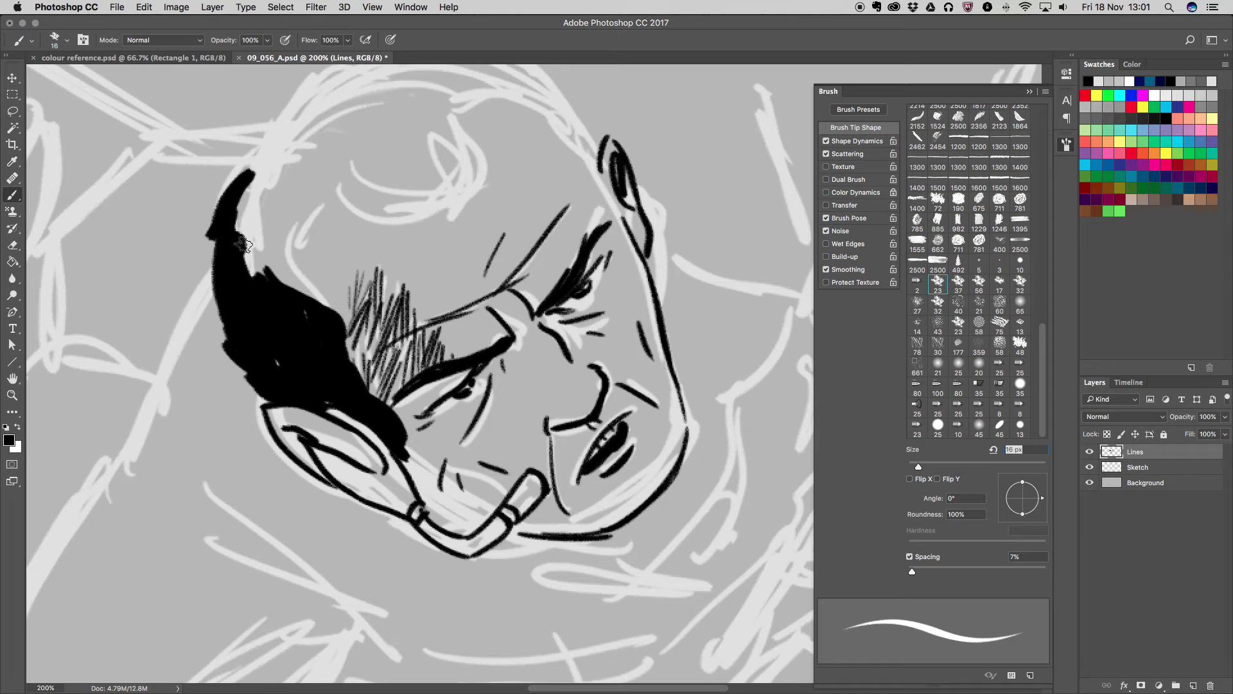
{"action": "mouse_move", "coordinate": [215, 244]}
{"action": "left_mouse_down"}
{"action": "mouse_move", "coordinate": [228, 316]}
{"action": "mouse_move", "coordinate": [253, 244]}
{"action": "mouse_move", "coordinate": [286, 353]}
{"action": "left_mouse_up"}
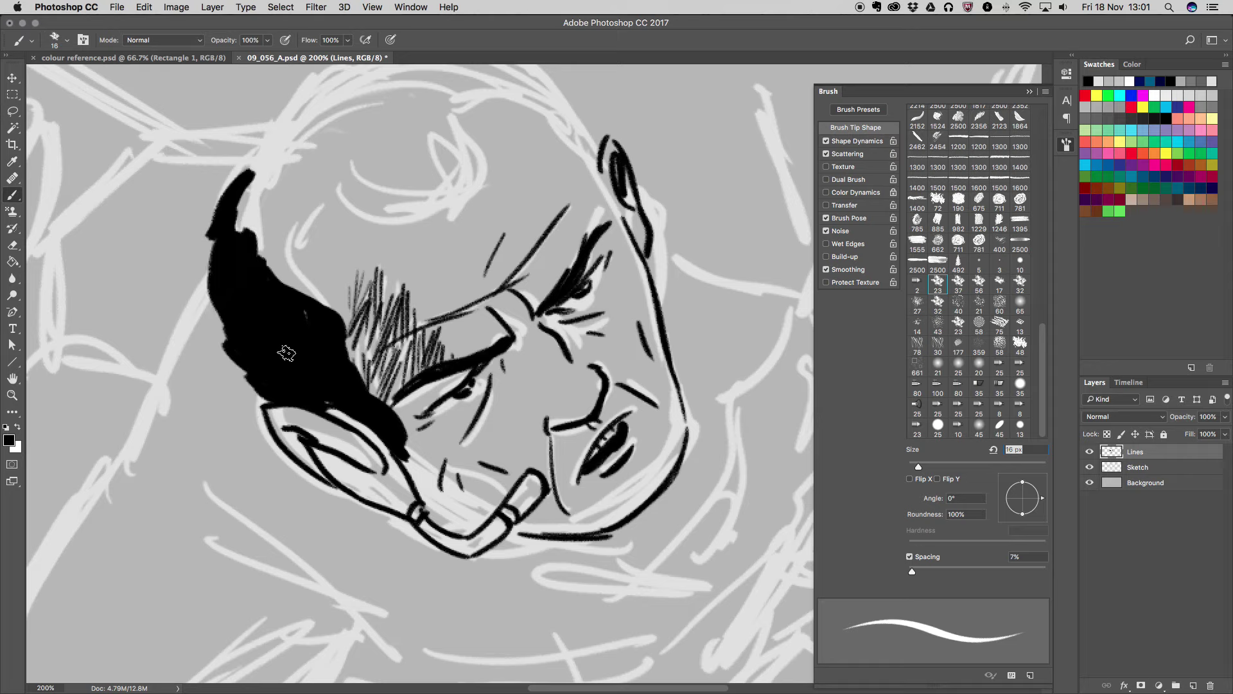
{"action": "mouse_move", "coordinate": [325, 168]}
{"action": "left_mouse_down"}
{"action": "mouse_move", "coordinate": [436, 193]}
{"action": "mouse_move", "coordinate": [375, 173]}
{"action": "mouse_move", "coordinate": [460, 151]}
{"action": "mouse_move", "coordinate": [453, 186]}
{"action": "mouse_move", "coordinate": [417, 126]}
{"action": "mouse_move", "coordinate": [441, 131]}
{"action": "mouse_move", "coordinate": [340, 163]}
{"action": "mouse_move", "coordinate": [411, 122]}
{"action": "mouse_move", "coordinate": [366, 160]}
{"action": "mouse_move", "coordinate": [375, 122]}
{"action": "left_mouse_up"}
{"action": "mouse_move", "coordinate": [238, 183]}
{"action": "left_mouse_down"}
{"action": "mouse_move", "coordinate": [254, 128]}
{"action": "mouse_move", "coordinate": [308, 93]}
{"action": "mouse_move", "coordinate": [296, 154]}
{"action": "mouse_move", "coordinate": [324, 169]}
{"action": "mouse_move", "coordinate": [232, 238]}
{"action": "left_mouse_up"}
{"action": "mouse_move", "coordinate": [285, 180]}
{"action": "left_mouse_down"}
{"action": "mouse_move", "coordinate": [267, 235]}
{"action": "mouse_move", "coordinate": [252, 228]}
{"action": "mouse_move", "coordinate": [346, 171]}
{"action": "left_mouse_up"}
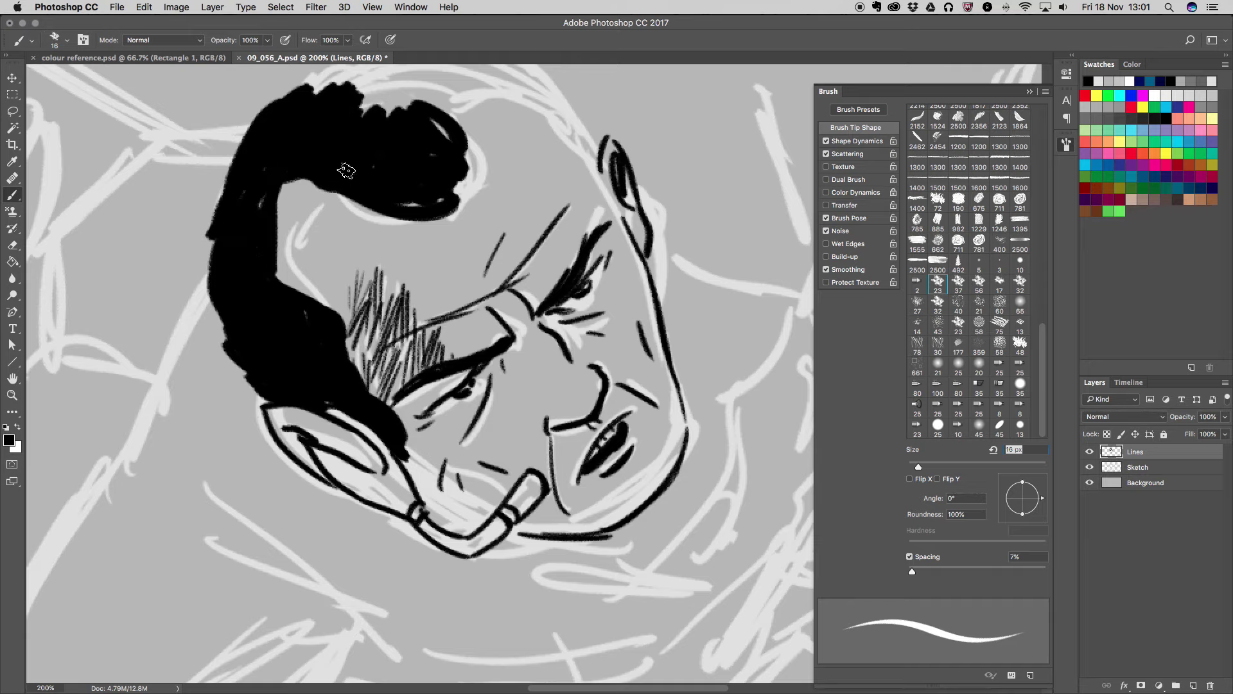
{"action": "scroll", "coordinate": [346, 171], "scroll_direction": "up", "scroll_amount": 5}
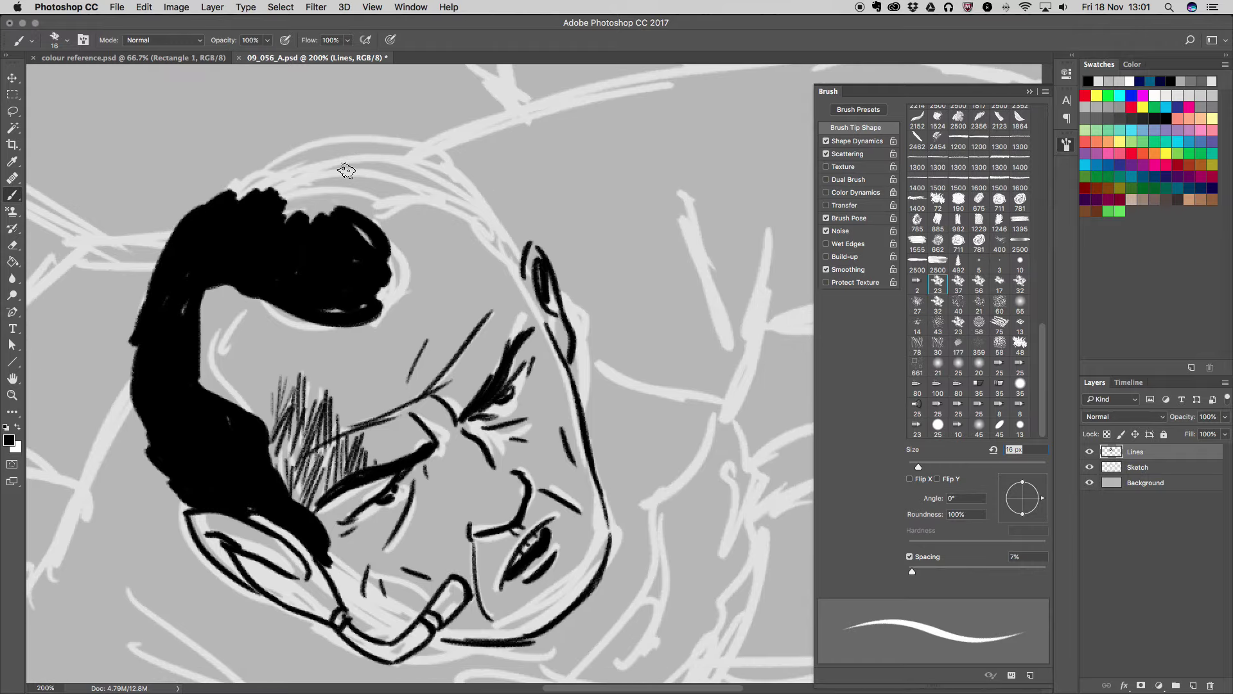
Grow the hair mass, cover its gaps and light marks, and smooth its upper-left edge
{"action": "mouse_move", "coordinate": [228, 189]}
{"action": "left_mouse_down"}
{"action": "mouse_move", "coordinate": [282, 155]}
{"action": "mouse_move", "coordinate": [254, 198]}
{"action": "mouse_move", "coordinate": [296, 230]}
{"action": "mouse_move", "coordinate": [334, 154]}
{"action": "mouse_move", "coordinate": [289, 212]}
{"action": "mouse_move", "coordinate": [359, 138]}
{"action": "mouse_move", "coordinate": [450, 164]}
{"action": "mouse_move", "coordinate": [468, 189]}
{"action": "mouse_move", "coordinate": [458, 156]}
{"action": "mouse_move", "coordinate": [507, 231]}
{"action": "mouse_move", "coordinate": [495, 247]}
{"action": "mouse_move", "coordinate": [514, 271]}
{"action": "mouse_move", "coordinate": [488, 232]}
{"action": "mouse_move", "coordinate": [517, 268]}
{"action": "mouse_move", "coordinate": [504, 220]}
{"action": "mouse_move", "coordinate": [512, 266]}
{"action": "left_mouse_up"}
{"action": "mouse_move", "coordinate": [364, 187]}
{"action": "left_mouse_down"}
{"action": "mouse_move", "coordinate": [327, 206]}
{"action": "mouse_move", "coordinate": [411, 167]}
{"action": "mouse_move", "coordinate": [289, 206]}
{"action": "mouse_move", "coordinate": [361, 248]}
{"action": "mouse_move", "coordinate": [265, 287]}
{"action": "mouse_move", "coordinate": [182, 341]}
{"action": "left_mouse_up"}
{"action": "mouse_move", "coordinate": [176, 283]}
{"action": "left_mouse_down"}
{"action": "mouse_move", "coordinate": [227, 437]}
{"action": "mouse_move", "coordinate": [193, 495]}
{"action": "mouse_move", "coordinate": [145, 399]}
{"action": "mouse_move", "coordinate": [175, 491]}
{"action": "mouse_move", "coordinate": [157, 463]}
{"action": "mouse_move", "coordinate": [138, 360]}
{"action": "mouse_move", "coordinate": [174, 411]}
{"action": "mouse_move", "coordinate": [195, 290]}
{"action": "left_mouse_up"}
{"action": "scroll", "coordinate": [626, 366], "scroll_direction": "down", "scroll_amount": 3}
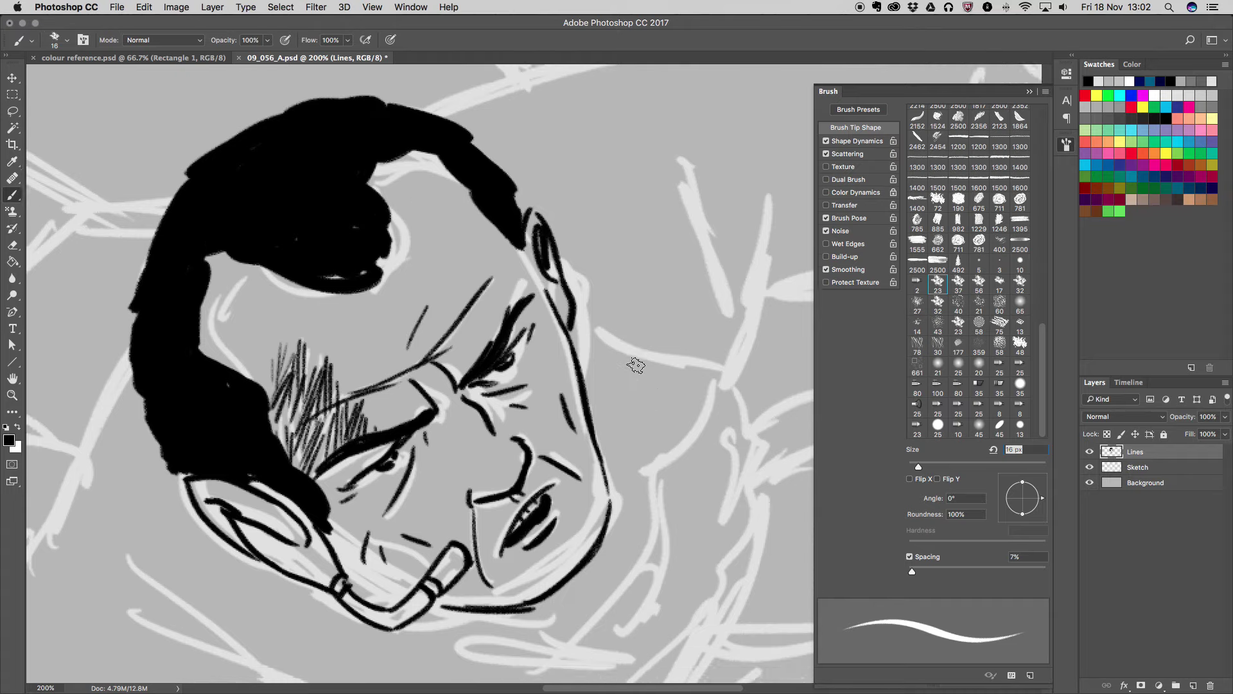
{"action": "mouse_move", "coordinate": [160, 218]}
{"action": "left_mouse_down"}
{"action": "mouse_move", "coordinate": [168, 178]}
{"action": "mouse_move", "coordinate": [260, 89]}
{"action": "left_mouse_up"}
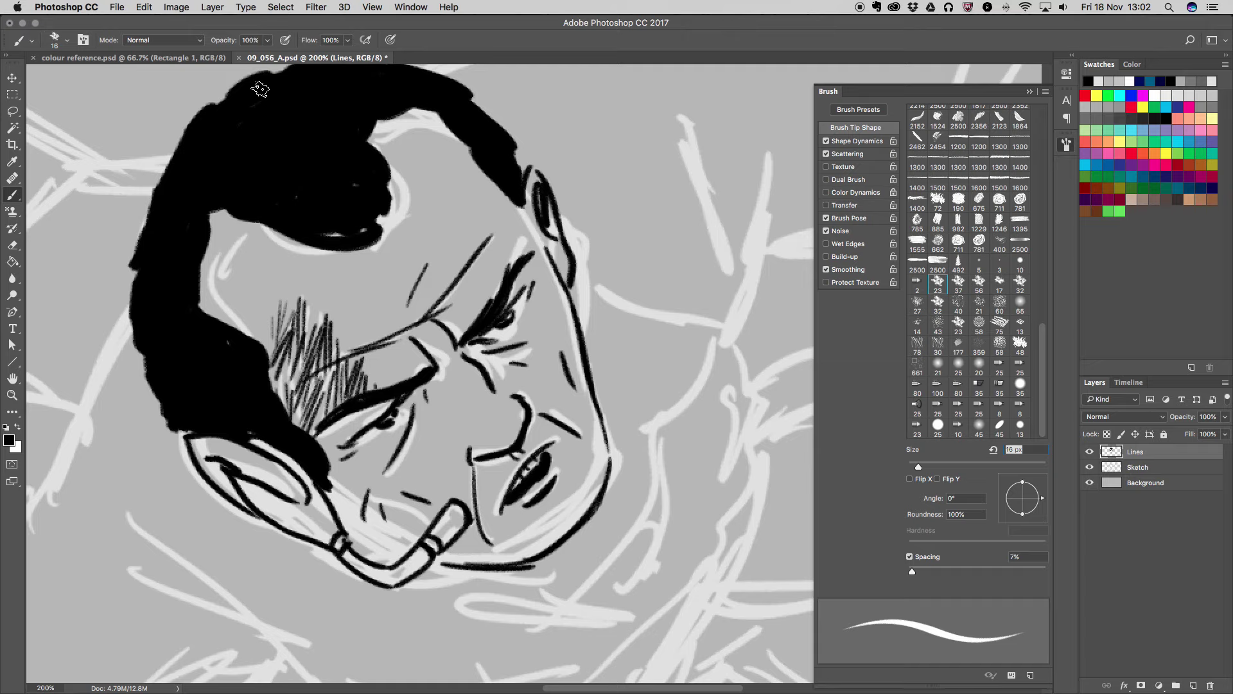
{"action": "scroll", "coordinate": [260, 89], "scroll_direction": "up", "scroll_amount": 4}
{"action": "scroll", "coordinate": [260, 88], "scroll_direction": "right", "scroll_amount": 3}
{"action": "scroll", "coordinate": [260, 88], "scroll_direction": "down", "scroll_amount": 6}
{"action": "scroll", "coordinate": [260, 89], "scroll_direction": "left", "scroll_amount": 1}
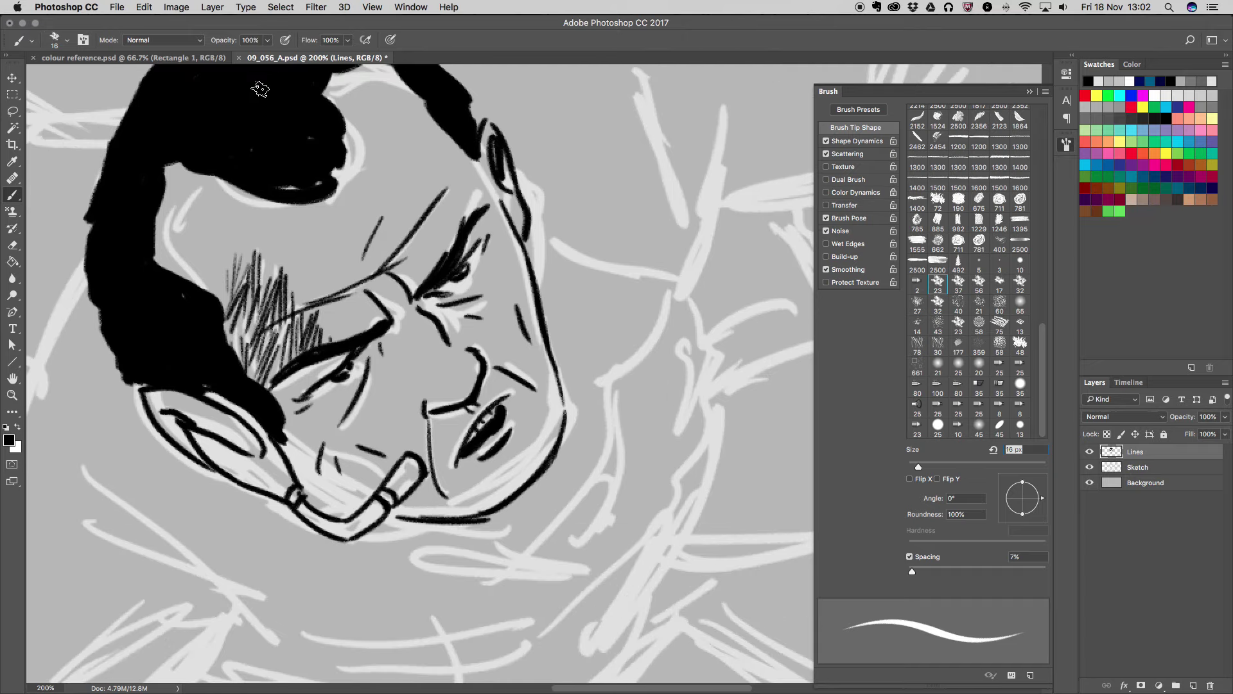
Darken the brow and lower-lid lines and fill black shadow around the mouthpiece
{"action": "left_click_drag", "start_coordinate": [275, 395], "coordinate": [359, 338]}
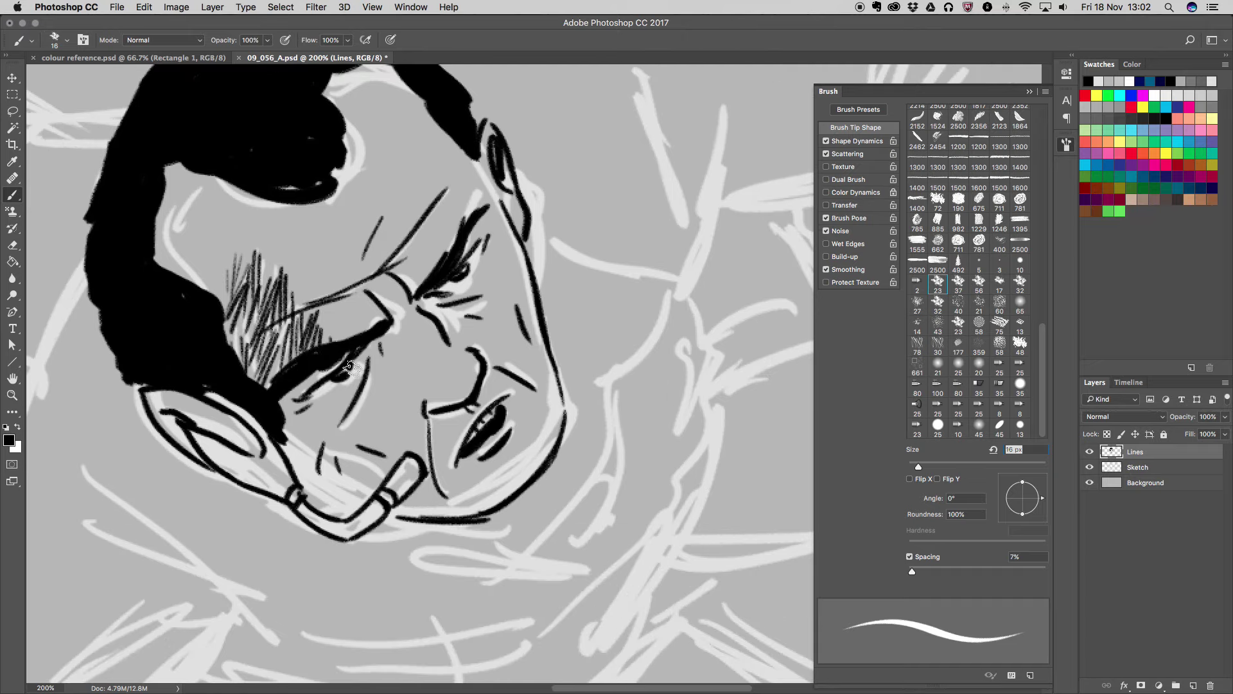
{"action": "mouse_move", "coordinate": [306, 400]}
{"action": "left_mouse_down"}
{"action": "mouse_move", "coordinate": [339, 388]}
{"action": "mouse_move", "coordinate": [360, 403]}
{"action": "left_mouse_up"}
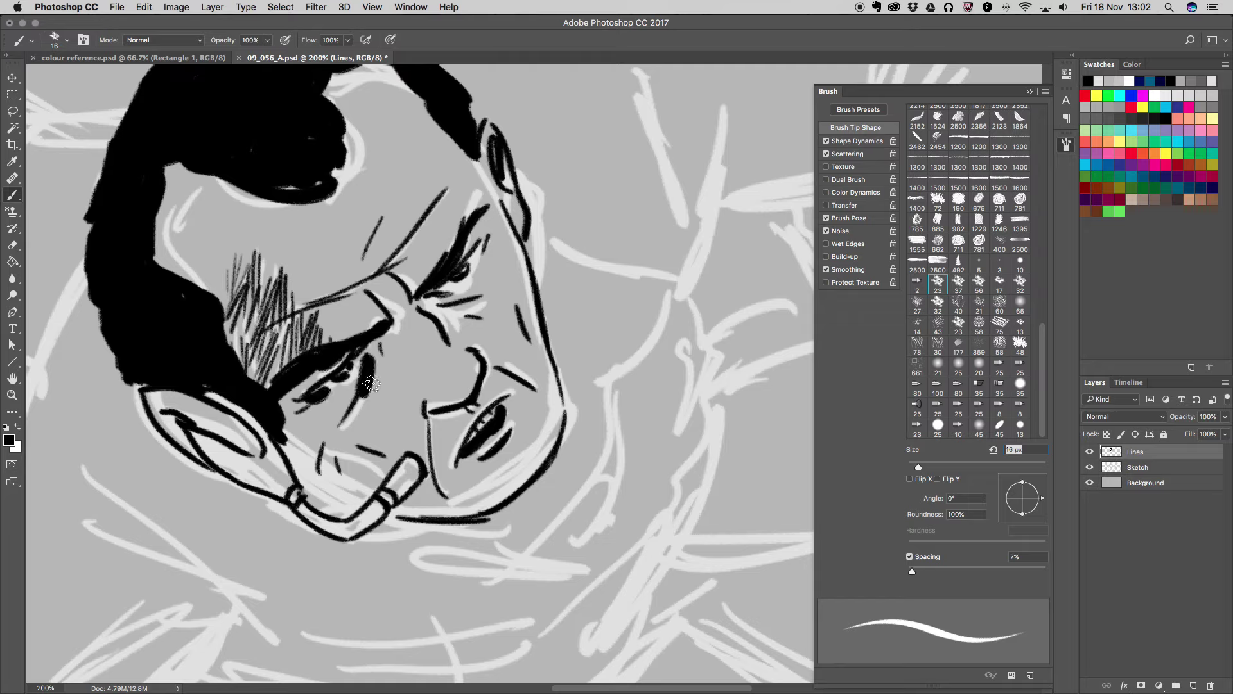
{"action": "left_click_drag", "start_coordinate": [442, 291], "coordinate": [415, 304]}
{"action": "mouse_move", "coordinate": [334, 424]}
{"action": "left_mouse_down"}
{"action": "mouse_move", "coordinate": [295, 459]}
{"action": "mouse_move", "coordinate": [325, 503]}
{"action": "mouse_move", "coordinate": [363, 496]}
{"action": "left_mouse_up"}
{"action": "left_click_drag", "start_coordinate": [324, 459], "coordinate": [446, 520]}
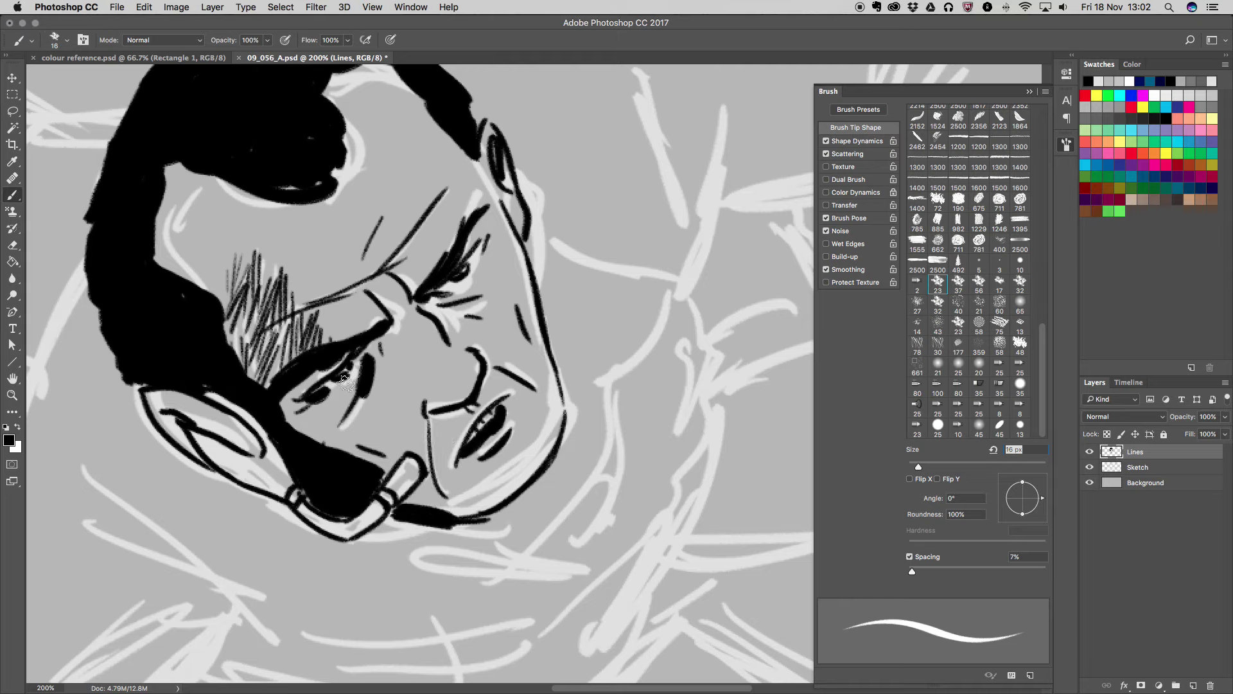
{"action": "left_click_drag", "start_coordinate": [280, 419], "coordinate": [321, 440]}
Drop the brush back to 8 px and hatch shading below the eye and on the cheek
{"action": "left_click_drag", "start_coordinate": [918, 470], "coordinate": [912, 470]}
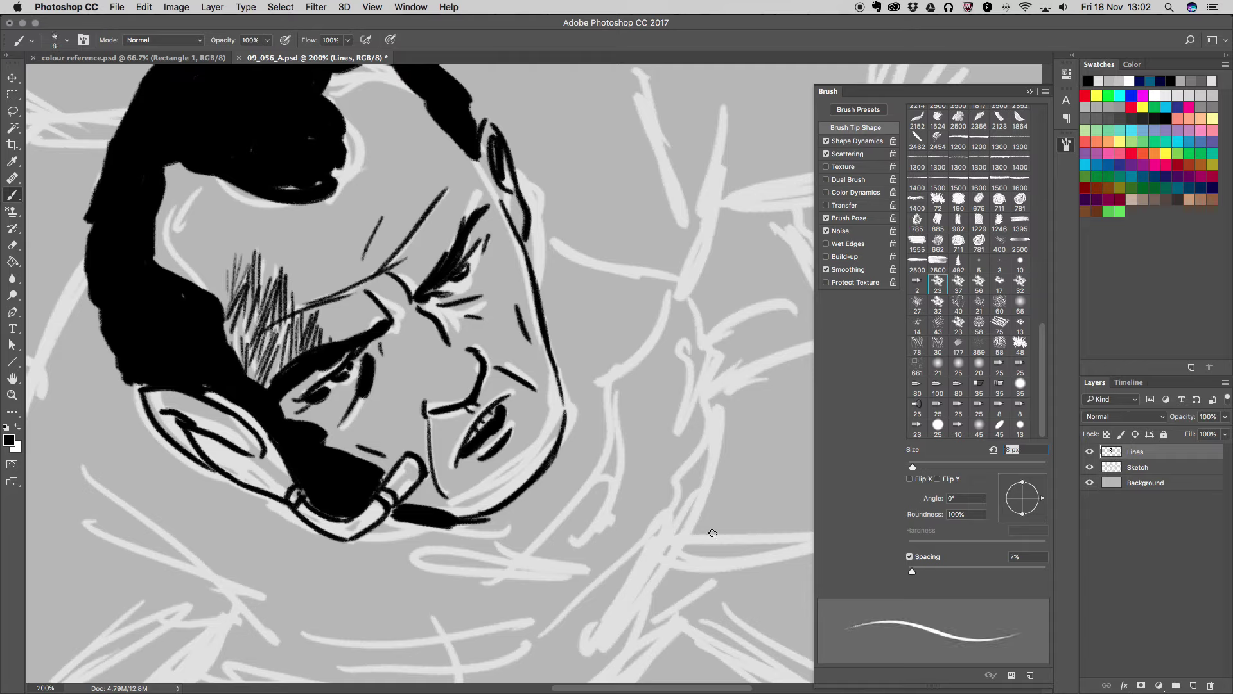
{"action": "mouse_move", "coordinate": [324, 403]}
{"action": "left_mouse_down"}
{"action": "mouse_move", "coordinate": [324, 446]}
{"action": "mouse_move", "coordinate": [334, 436]}
{"action": "mouse_move", "coordinate": [350, 453]}
{"action": "left_mouse_up"}
{"action": "mouse_move", "coordinate": [363, 408]}
{"action": "left_mouse_down"}
{"action": "mouse_move", "coordinate": [359, 453]}
{"action": "mouse_move", "coordinate": [376, 458]}
{"action": "mouse_move", "coordinate": [399, 436]}
{"action": "left_mouse_up"}
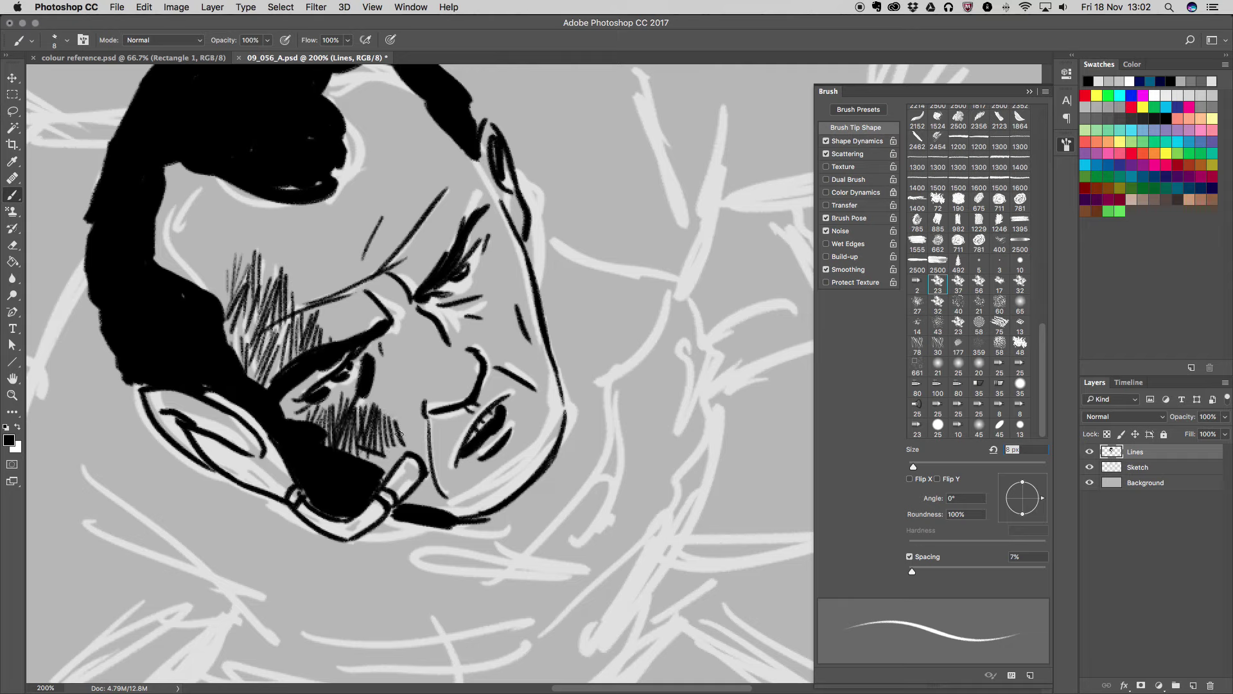
{"action": "left_click_drag", "start_coordinate": [244, 322], "coordinate": [229, 347]}
{"action": "left_click_drag", "start_coordinate": [229, 239], "coordinate": [226, 272]}
{"action": "left_click_drag", "start_coordinate": [238, 241], "coordinate": [234, 268]}
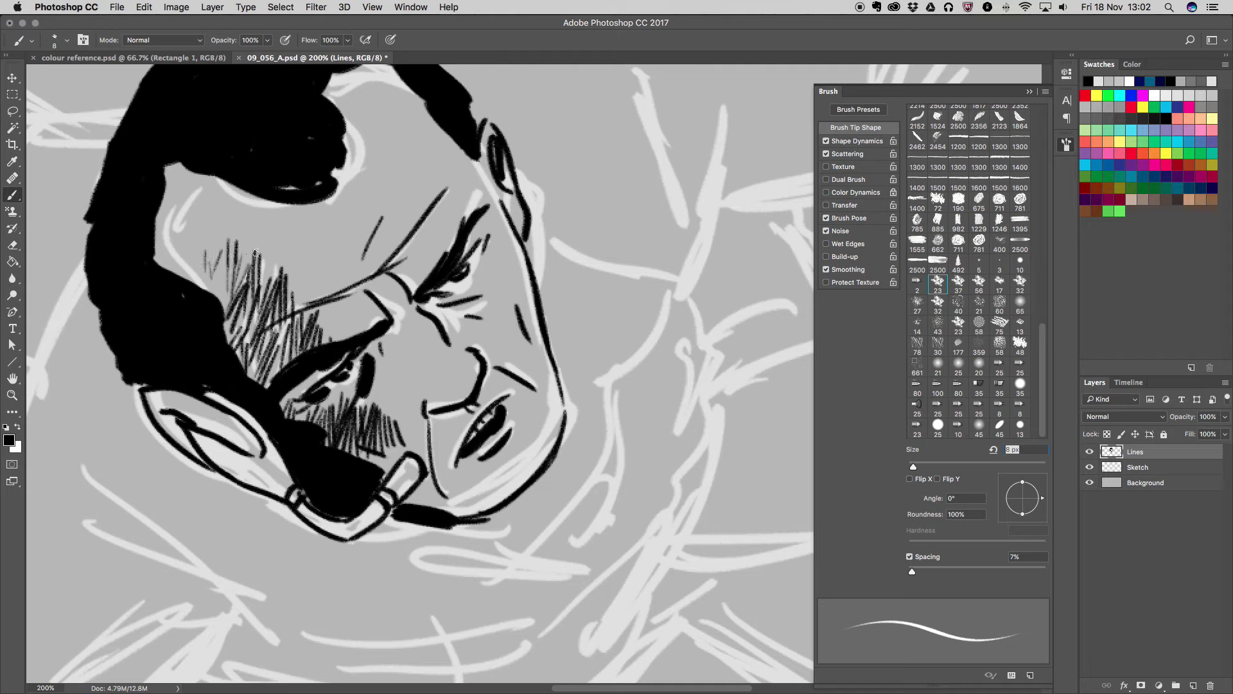
Hatch the upper cheek and the beard near the mustache, with short marks below the lip
{"action": "left_click_drag", "start_coordinate": [196, 197], "coordinate": [180, 243]}
{"action": "mouse_move", "coordinate": [202, 212]}
{"action": "left_mouse_down"}
{"action": "mouse_move", "coordinate": [190, 254]}
{"action": "mouse_move", "coordinate": [212, 286]}
{"action": "left_mouse_up"}
{"action": "mouse_move", "coordinate": [250, 230]}
{"action": "left_mouse_down"}
{"action": "mouse_move", "coordinate": [239, 265]}
{"action": "mouse_move", "coordinate": [274, 275]}
{"action": "left_mouse_up"}
{"action": "left_click_drag", "start_coordinate": [308, 249], "coordinate": [289, 303]}
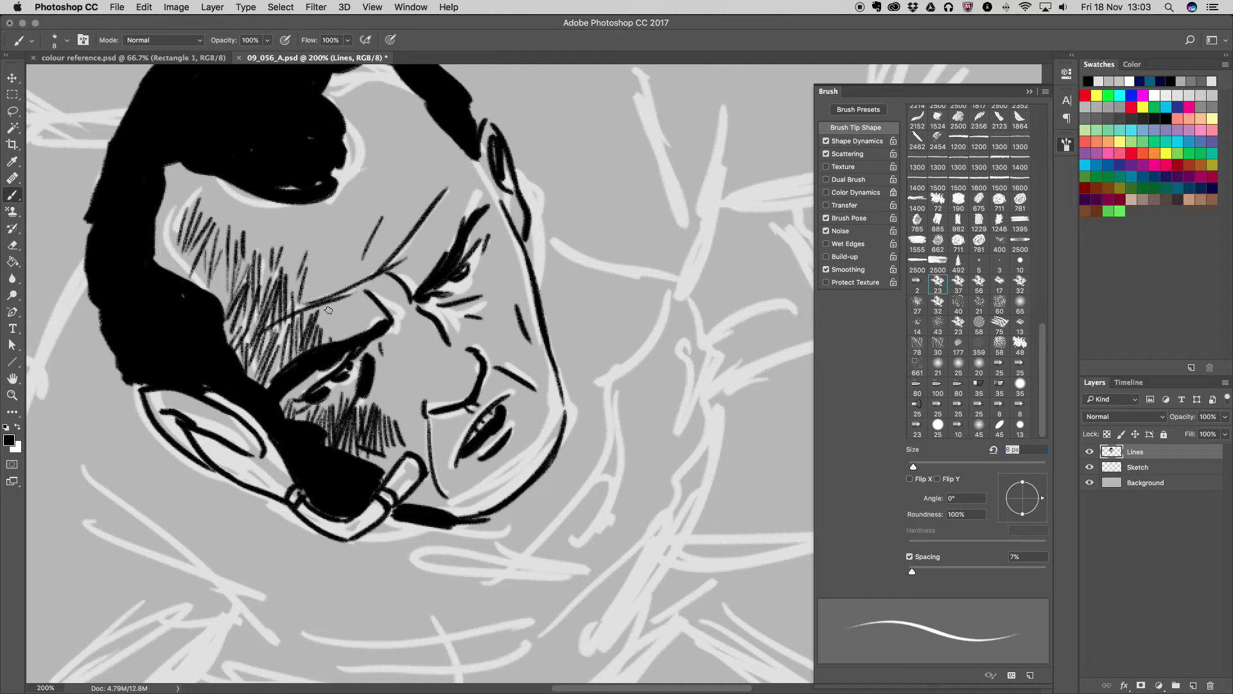
{"action": "left_click_drag", "start_coordinate": [389, 381], "coordinate": [384, 413]}
{"action": "left_click_drag", "start_coordinate": [400, 397], "coordinate": [394, 419]}
{"action": "left_click_drag", "start_coordinate": [460, 479], "coordinate": [457, 501]}
{"action": "left_click_drag", "start_coordinate": [464, 507], "coordinate": [469, 510]}
Zoom out and ink the jaw, collar lines, neck line and shoulder curve
{"action": "key", "text": "ctrl+minus"}
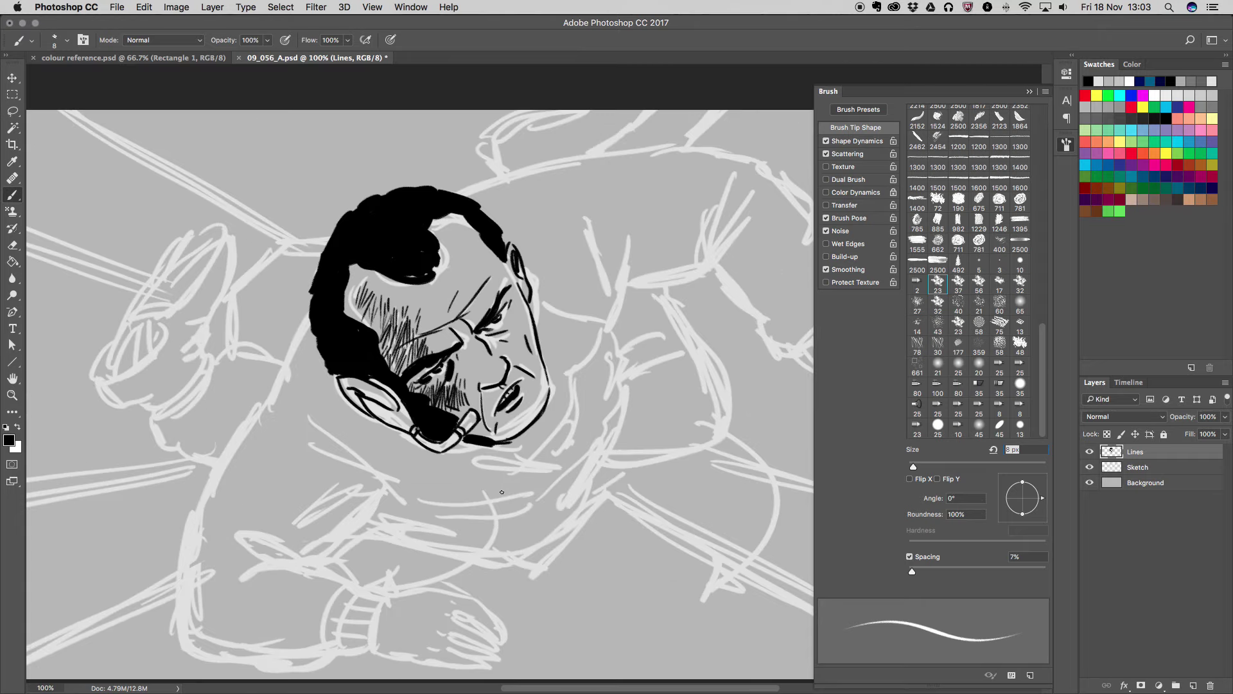
{"action": "mouse_move", "coordinate": [537, 306]}
{"action": "left_mouse_down"}
{"action": "mouse_move", "coordinate": [604, 321]}
{"action": "mouse_move", "coordinate": [563, 387]}
{"action": "left_mouse_up"}
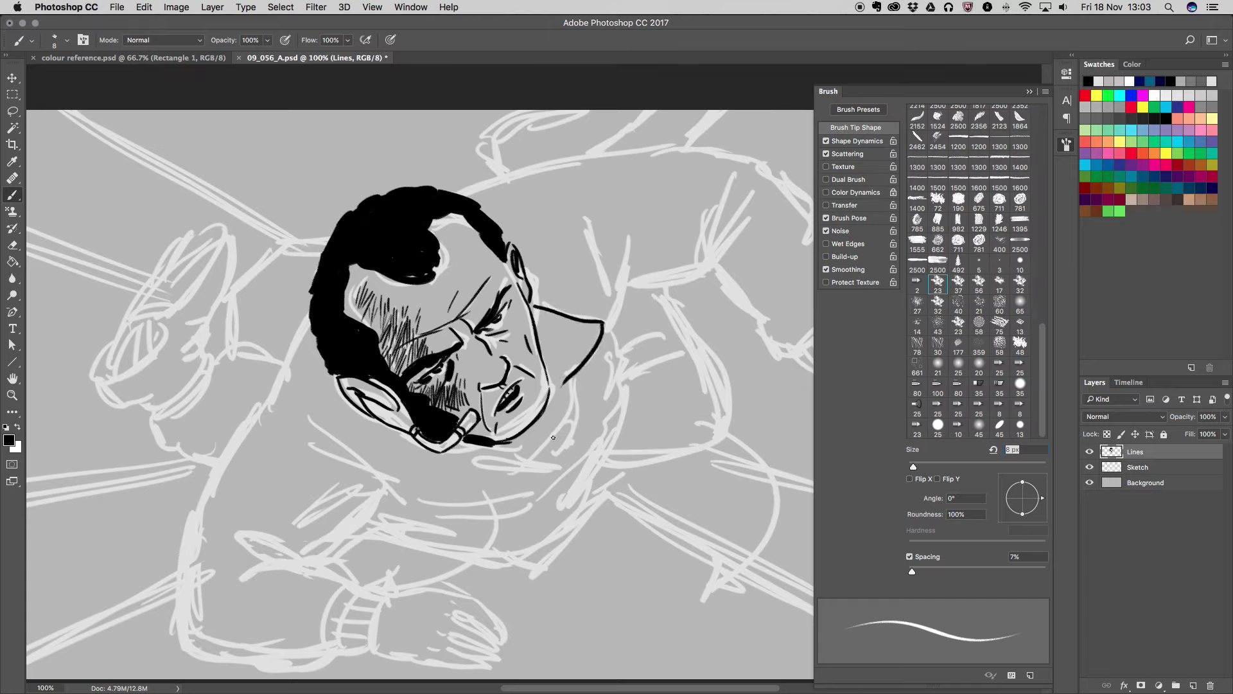
{"action": "left_click_drag", "start_coordinate": [306, 404], "coordinate": [414, 490]}
{"action": "left_click_drag", "start_coordinate": [300, 440], "coordinate": [394, 486]}
{"action": "left_click_drag", "start_coordinate": [286, 470], "coordinate": [395, 486]}
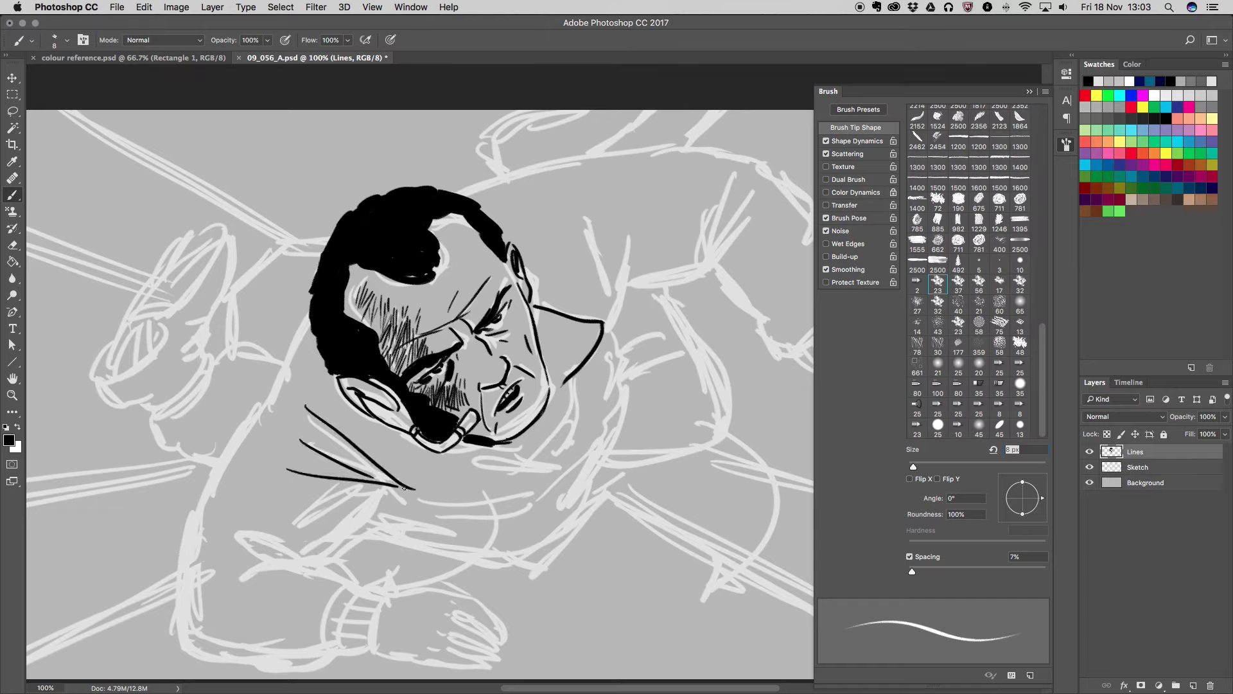
{"action": "left_click_drag", "start_coordinate": [578, 203], "coordinate": [613, 293]}
{"action": "mouse_move", "coordinate": [634, 227]}
{"action": "left_mouse_down"}
{"action": "mouse_move", "coordinate": [612, 322]}
{"action": "mouse_move", "coordinate": [618, 431]}
{"action": "left_mouse_up"}
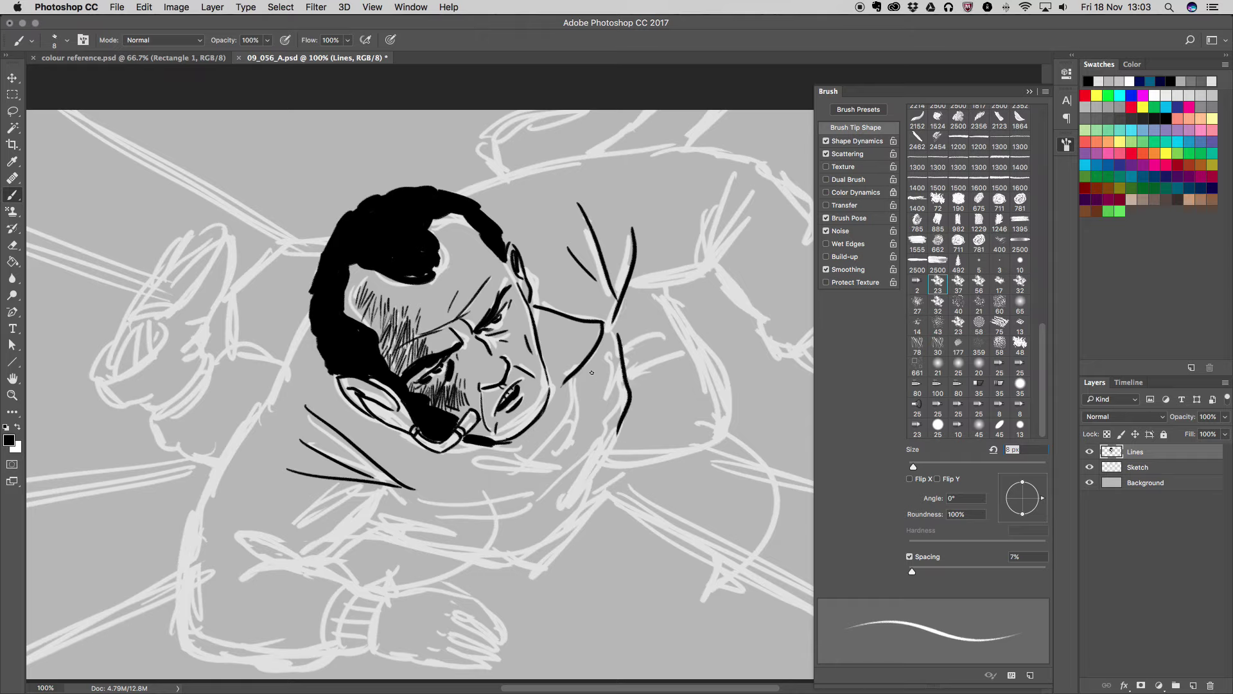
Ink the lower jaw and neck line, the folds below the chin and the shoulder contour
{"action": "left_click_drag", "start_coordinate": [568, 391], "coordinate": [557, 453]}
{"action": "mouse_move", "coordinate": [444, 458]}
{"action": "left_mouse_down"}
{"action": "mouse_move", "coordinate": [547, 454]}
{"action": "mouse_move", "coordinate": [578, 467]}
{"action": "left_mouse_up"}
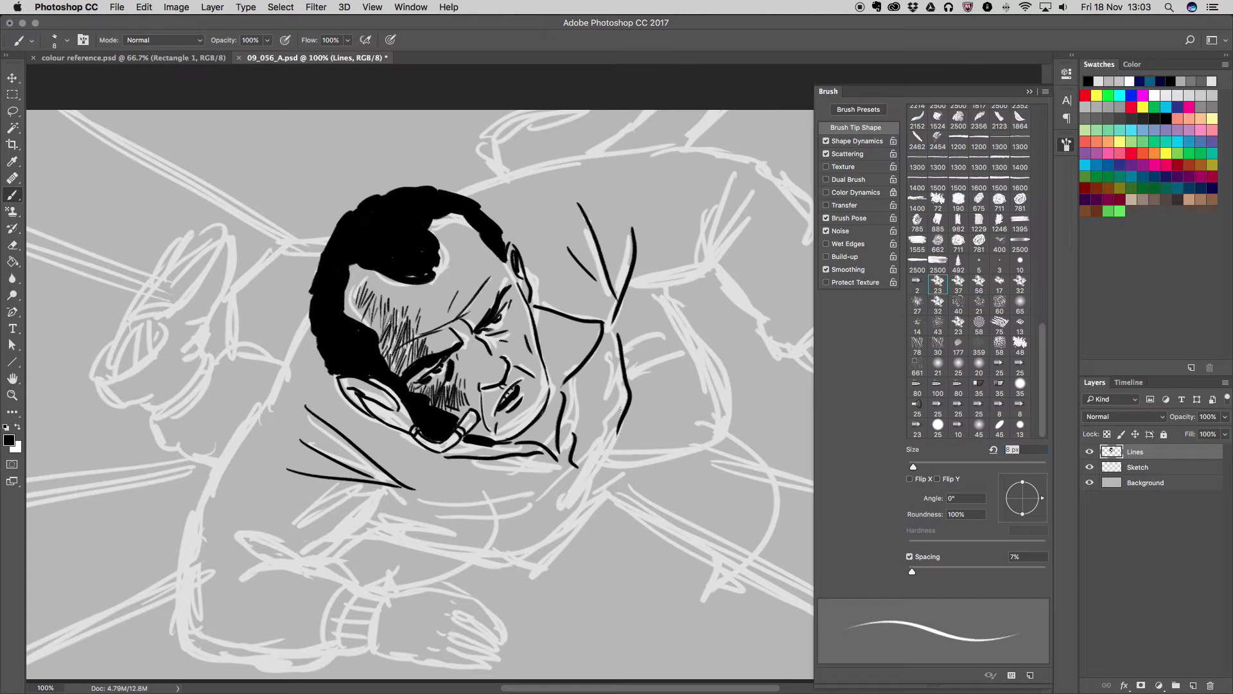
{"action": "mouse_move", "coordinate": [384, 500]}
{"action": "left_mouse_down"}
{"action": "mouse_move", "coordinate": [479, 541]}
{"action": "mouse_move", "coordinate": [550, 514]}
{"action": "left_mouse_up"}
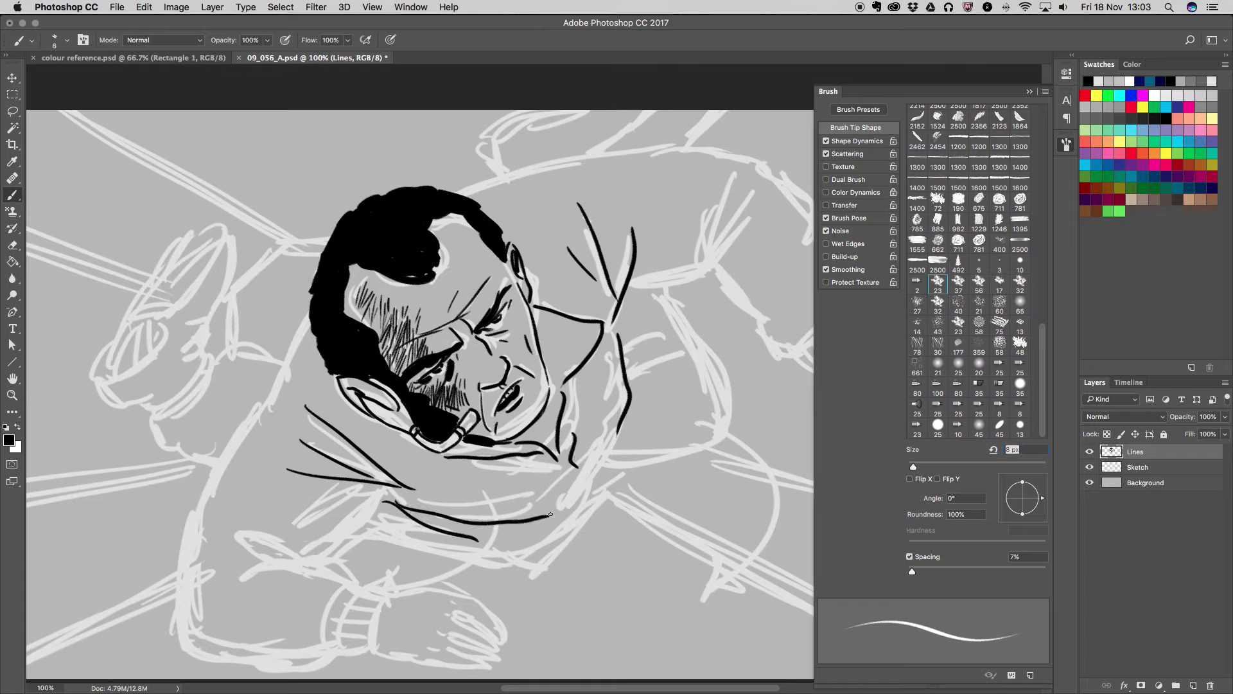
{"action": "left_click_drag", "start_coordinate": [618, 435], "coordinate": [583, 515]}
{"action": "mouse_move", "coordinate": [371, 530]}
{"action": "left_mouse_down"}
{"action": "mouse_move", "coordinate": [487, 560]}
{"action": "mouse_move", "coordinate": [555, 552]}
{"action": "left_mouse_up"}
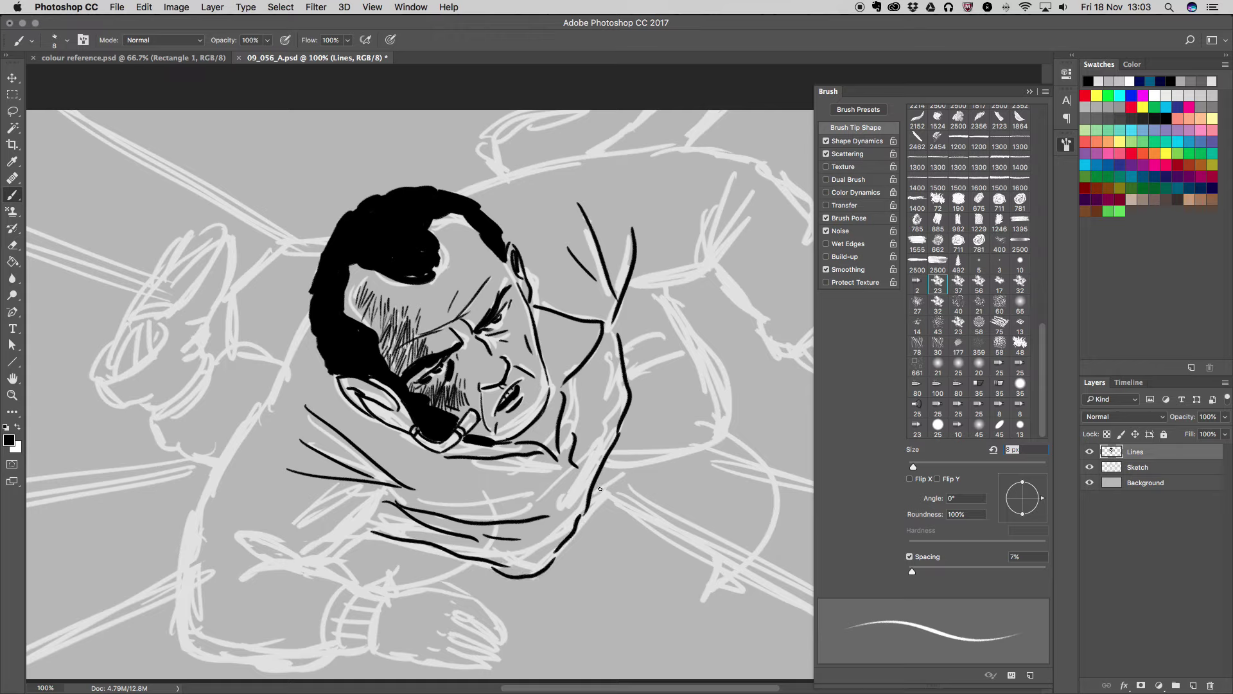
Complete the shoulder outline, its bottom edge and two short fold lines
{"action": "left_click_drag", "start_coordinate": [591, 502], "coordinate": [623, 463]}
{"action": "mouse_move", "coordinate": [685, 315]}
{"action": "left_mouse_down"}
{"action": "mouse_move", "coordinate": [733, 375]}
{"action": "mouse_move", "coordinate": [709, 452]}
{"action": "left_mouse_up"}
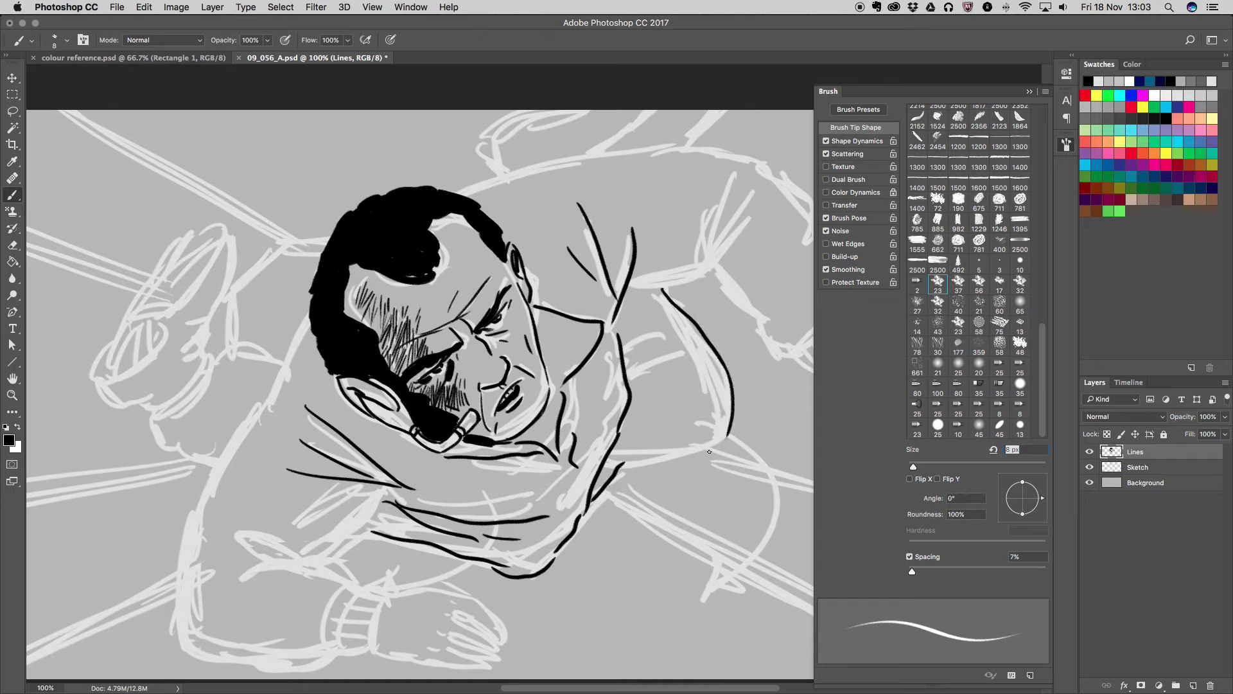
{"action": "left_click_drag", "start_coordinate": [614, 456], "coordinate": [712, 450]}
{"action": "mouse_move", "coordinate": [628, 366]}
{"action": "left_mouse_down"}
{"action": "mouse_move", "coordinate": [699, 377]}
{"action": "mouse_move", "coordinate": [672, 351]}
{"action": "left_mouse_up"}
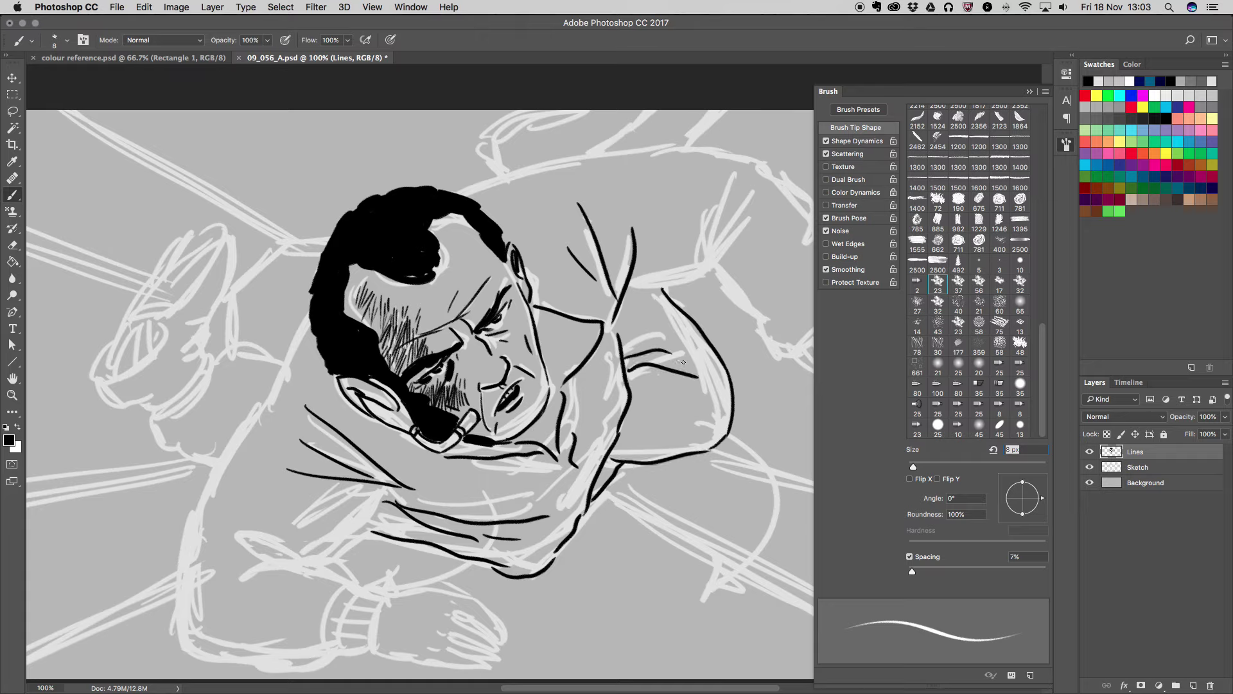
Ink the top line of the back along the sketch
{"action": "scroll", "coordinate": [684, 362], "scroll_direction": "right", "scroll_amount": 3}
{"action": "scroll", "coordinate": [683, 363], "scroll_direction": "up", "scroll_amount": 5}
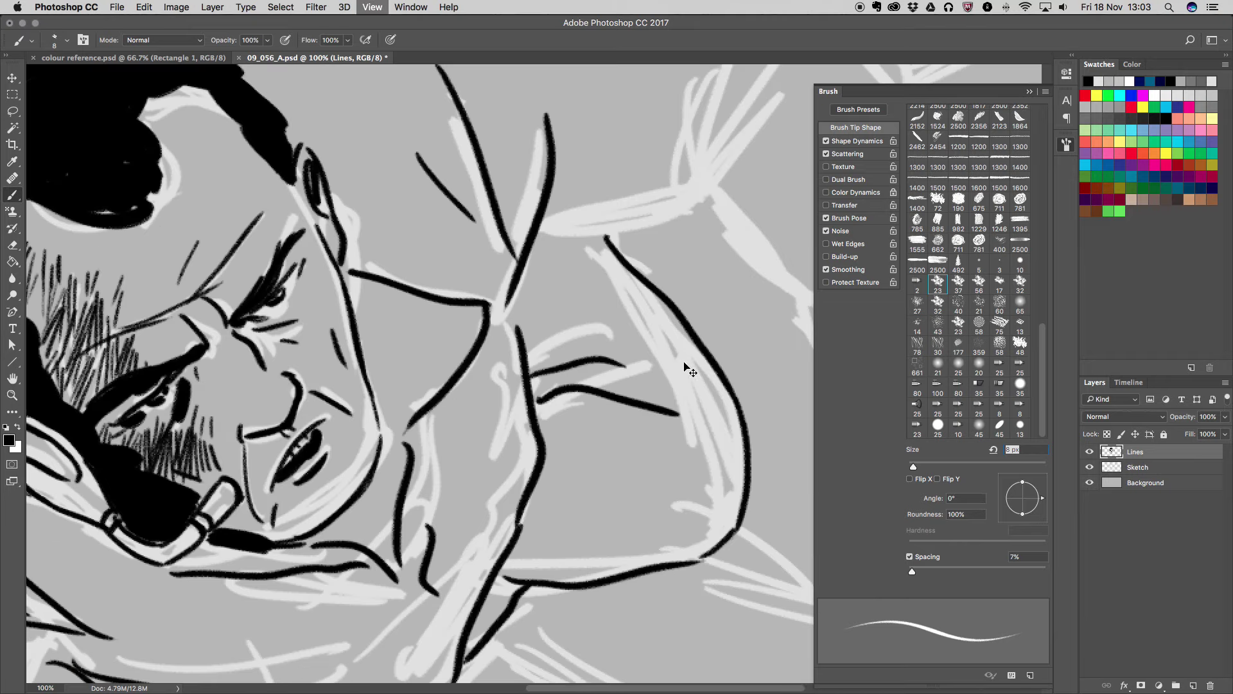
{"action": "scroll", "coordinate": [685, 361], "scroll_direction": "up", "scroll_amount": 3}
{"action": "scroll", "coordinate": [686, 361], "scroll_direction": "up", "scroll_amount": 3}
{"action": "scroll", "coordinate": [686, 361], "scroll_direction": "up", "scroll_amount": 3}
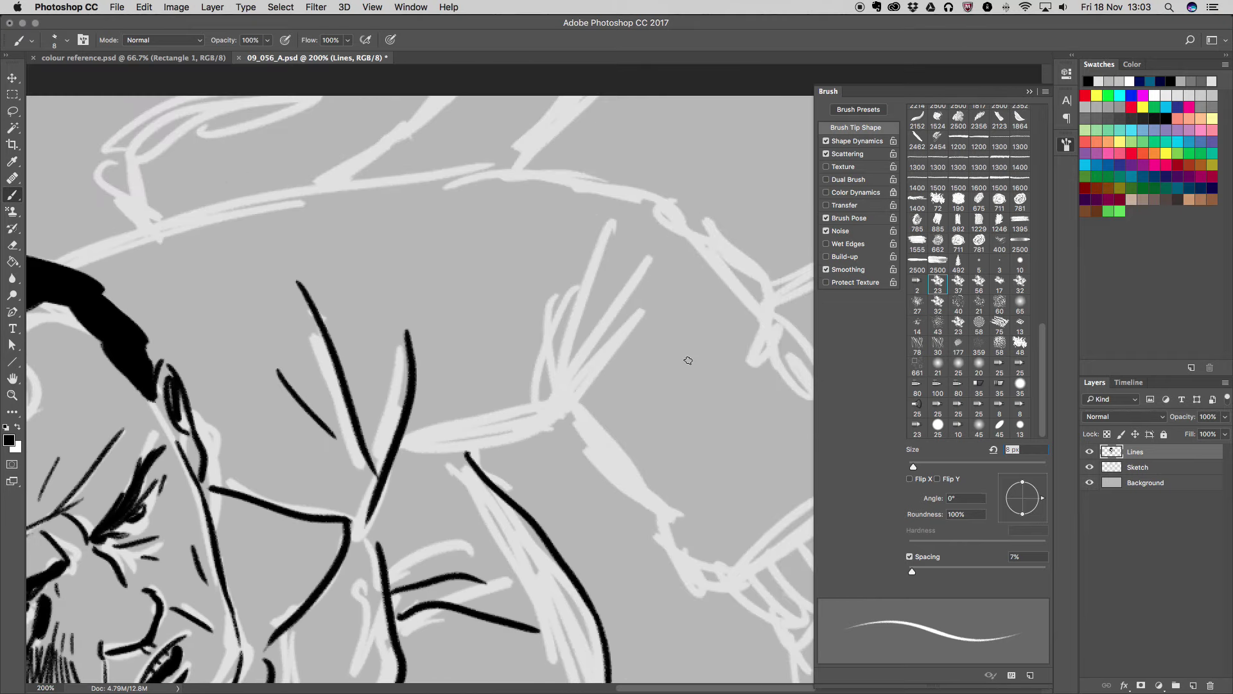
{"action": "left_click_drag", "start_coordinate": [57, 264], "coordinate": [520, 175]}
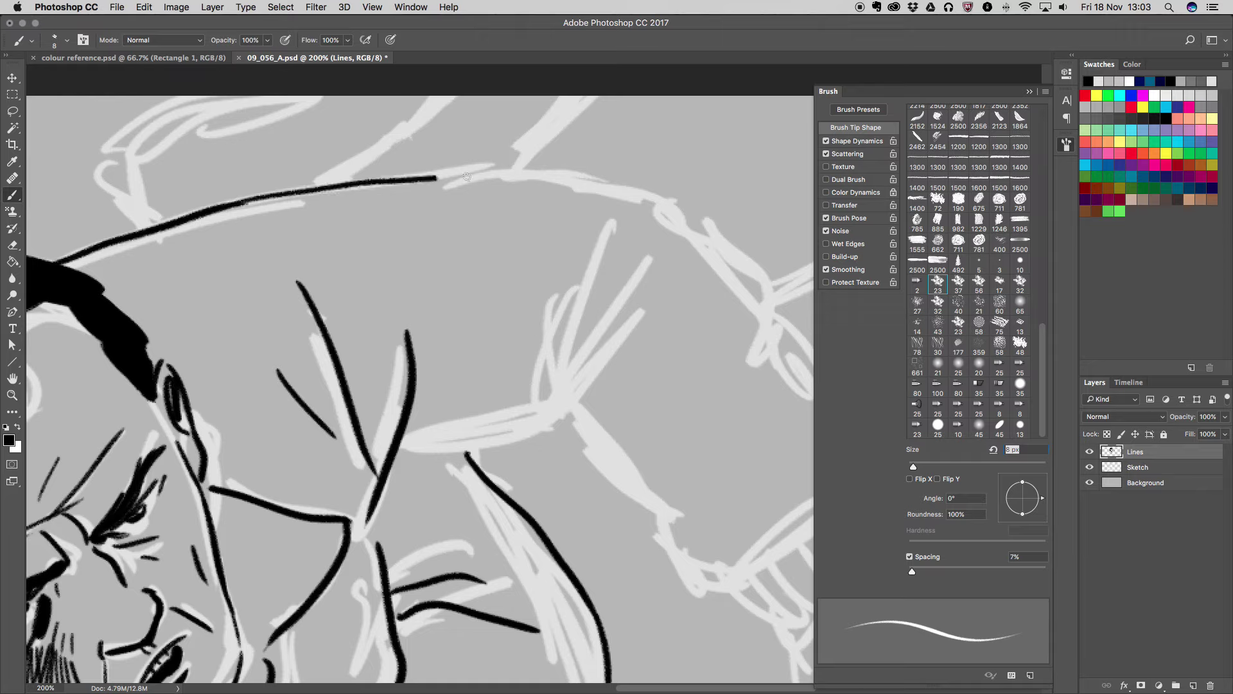
{"action": "left_click_drag", "start_coordinate": [514, 175], "coordinate": [749, 264]}
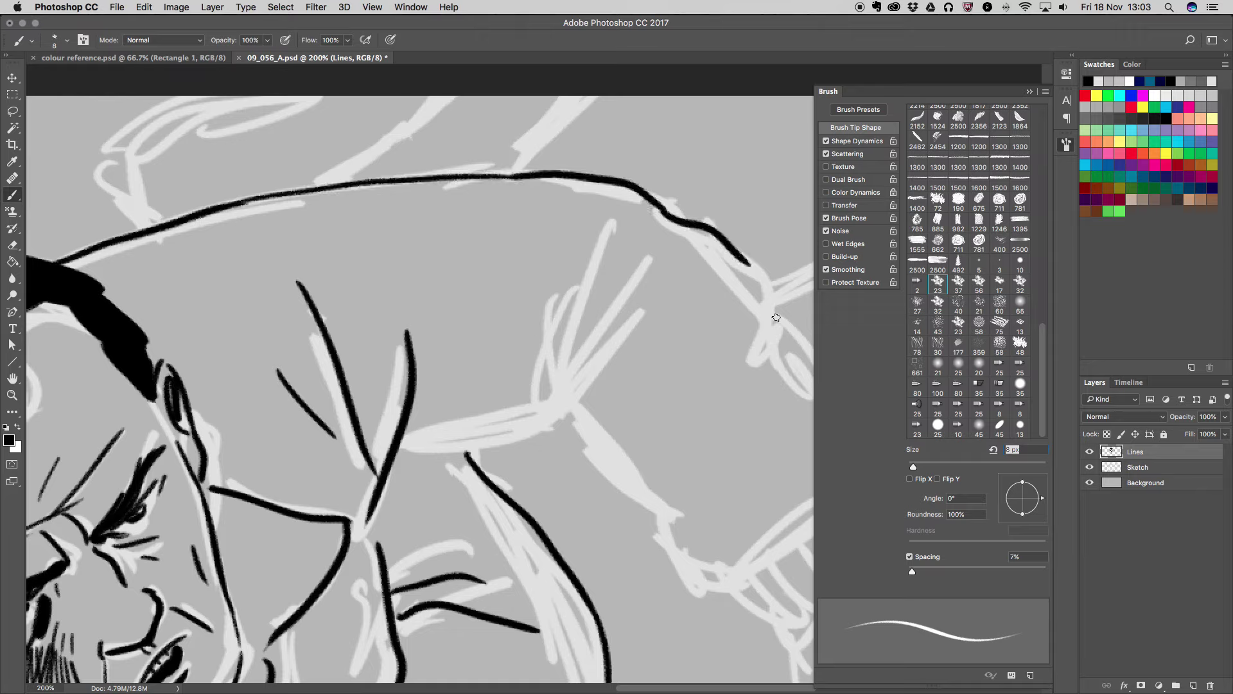
Ink the arm's lower edge and a fan of fabric fold lines
{"action": "mouse_move", "coordinate": [400, 442]}
{"action": "left_mouse_down"}
{"action": "mouse_move", "coordinate": [569, 404]}
{"action": "mouse_move", "coordinate": [602, 236]}
{"action": "left_mouse_up"}
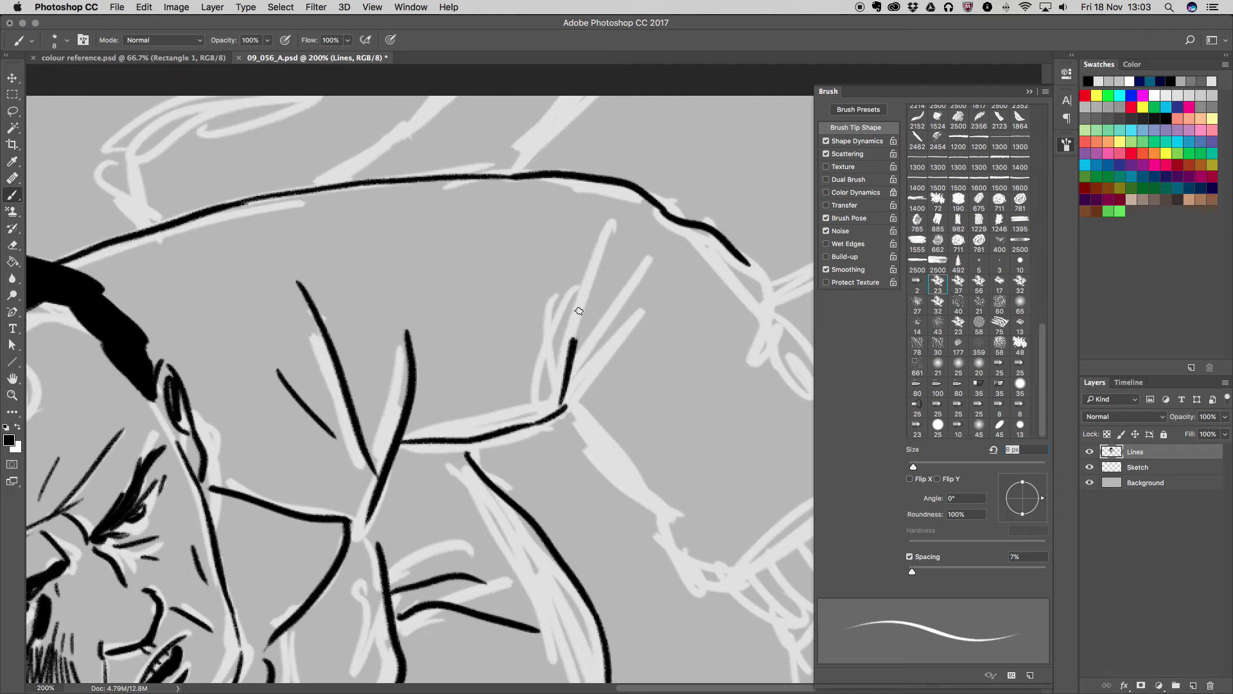
{"action": "left_click_drag", "start_coordinate": [575, 367], "coordinate": [626, 254]}
{"action": "left_click_drag", "start_coordinate": [574, 391], "coordinate": [624, 307]}
{"action": "left_click_drag", "start_coordinate": [533, 314], "coordinate": [544, 357]}
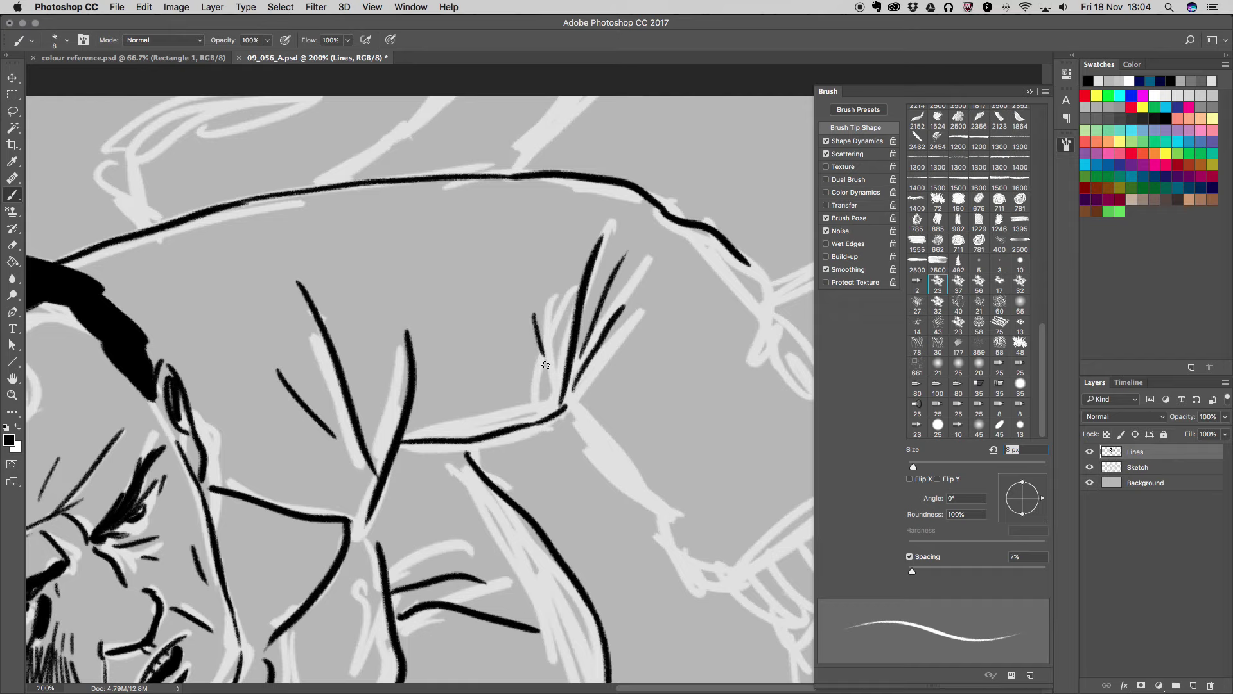
{"action": "scroll", "coordinate": [545, 365], "scroll_direction": "right", "scroll_amount": 5}
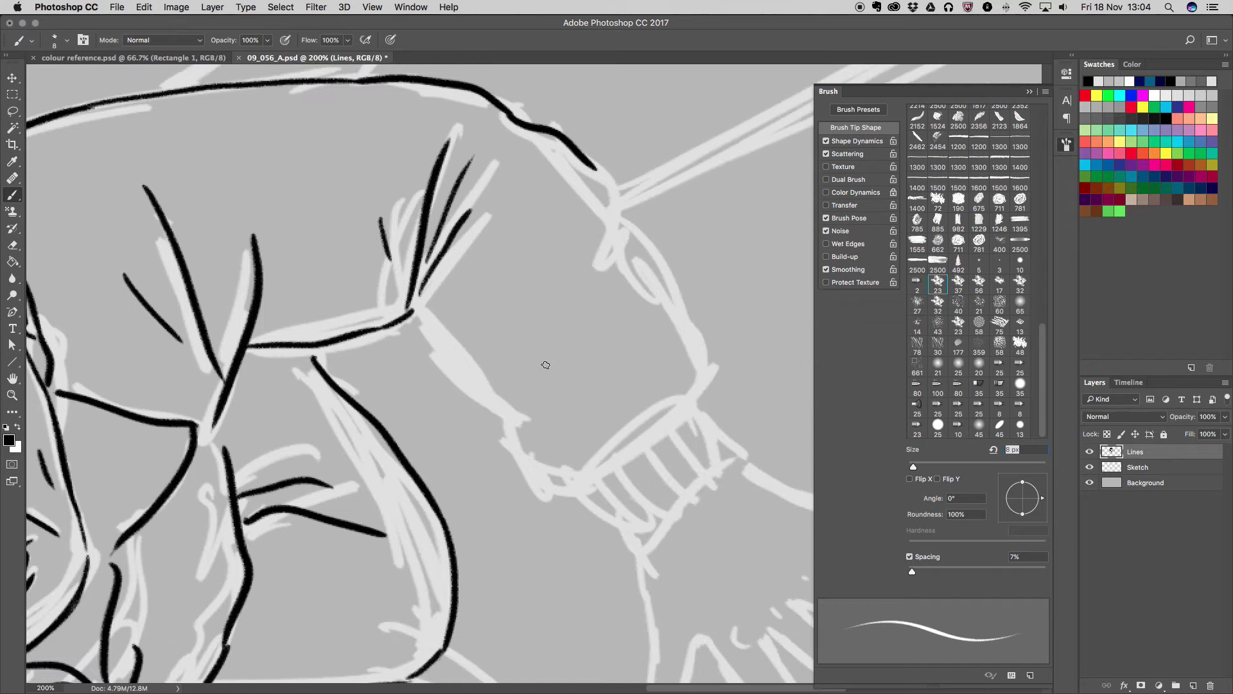
Ink the arm line, the sleeve's outer and lower edges, and the cuff's sides
{"action": "left_click_drag", "start_coordinate": [397, 316], "coordinate": [558, 488]}
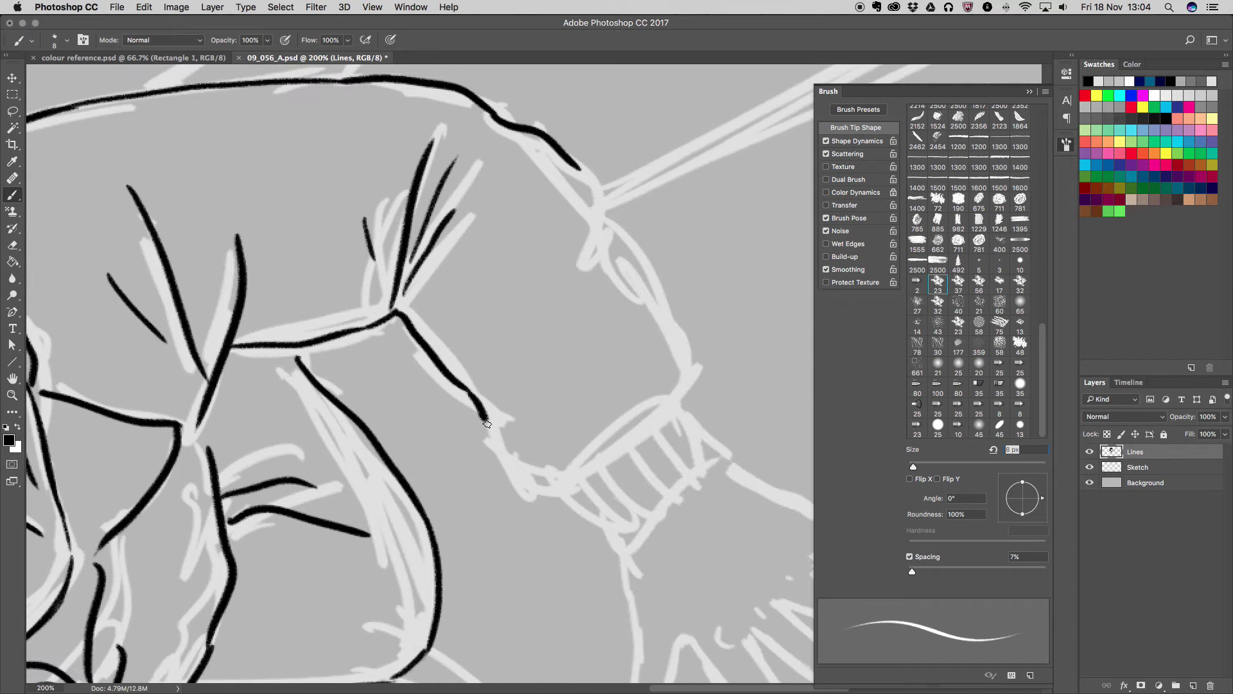
{"action": "left_click_drag", "start_coordinate": [580, 178], "coordinate": [691, 407]}
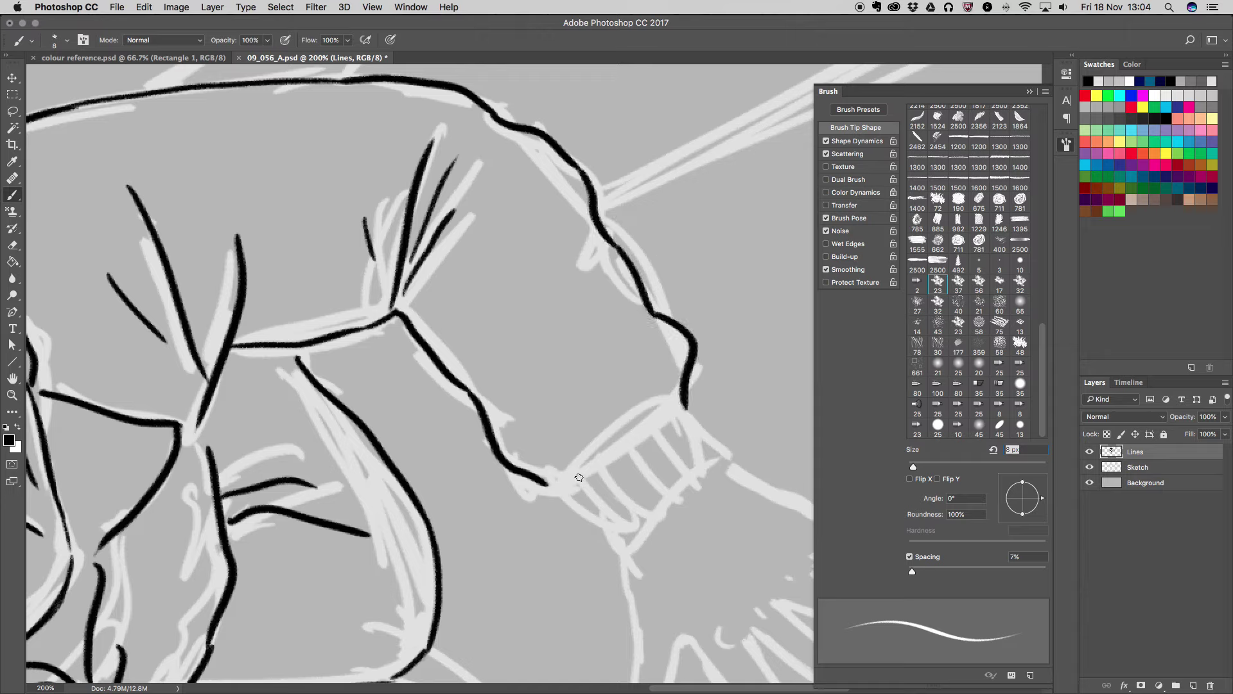
{"action": "left_click_drag", "start_coordinate": [554, 481], "coordinate": [684, 400]}
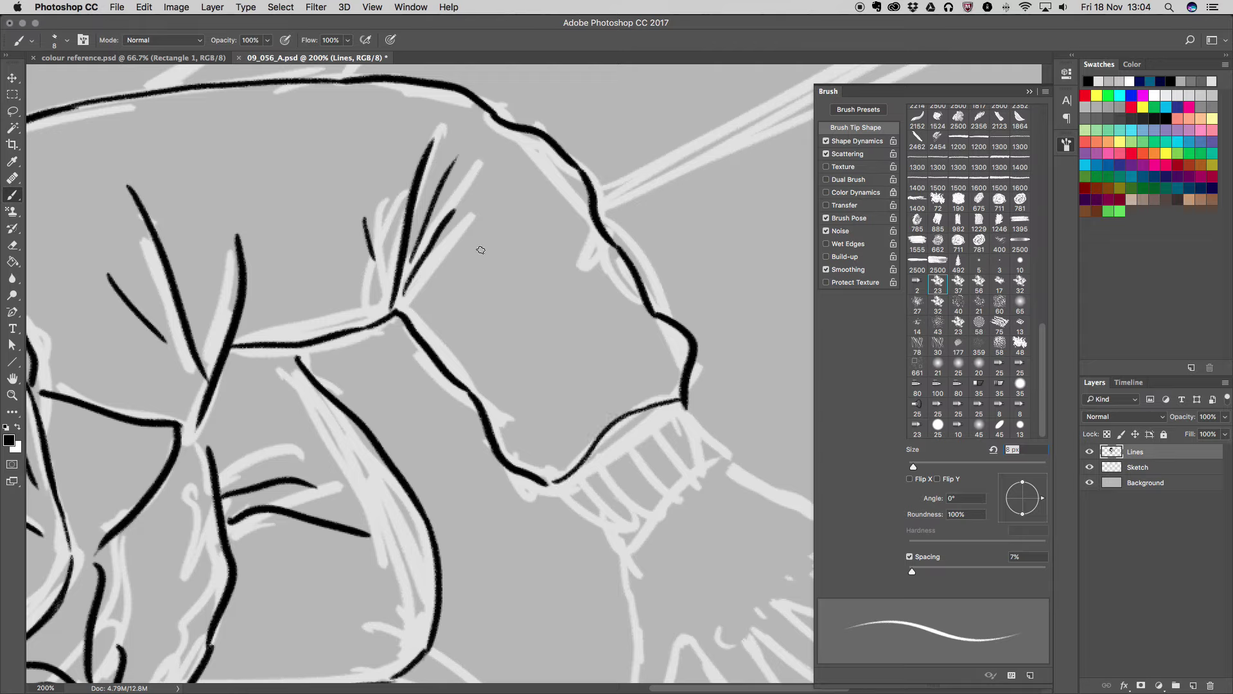
{"action": "left_click_drag", "start_coordinate": [553, 482], "coordinate": [610, 532]}
{"action": "left_click_drag", "start_coordinate": [678, 402], "coordinate": [718, 454]}
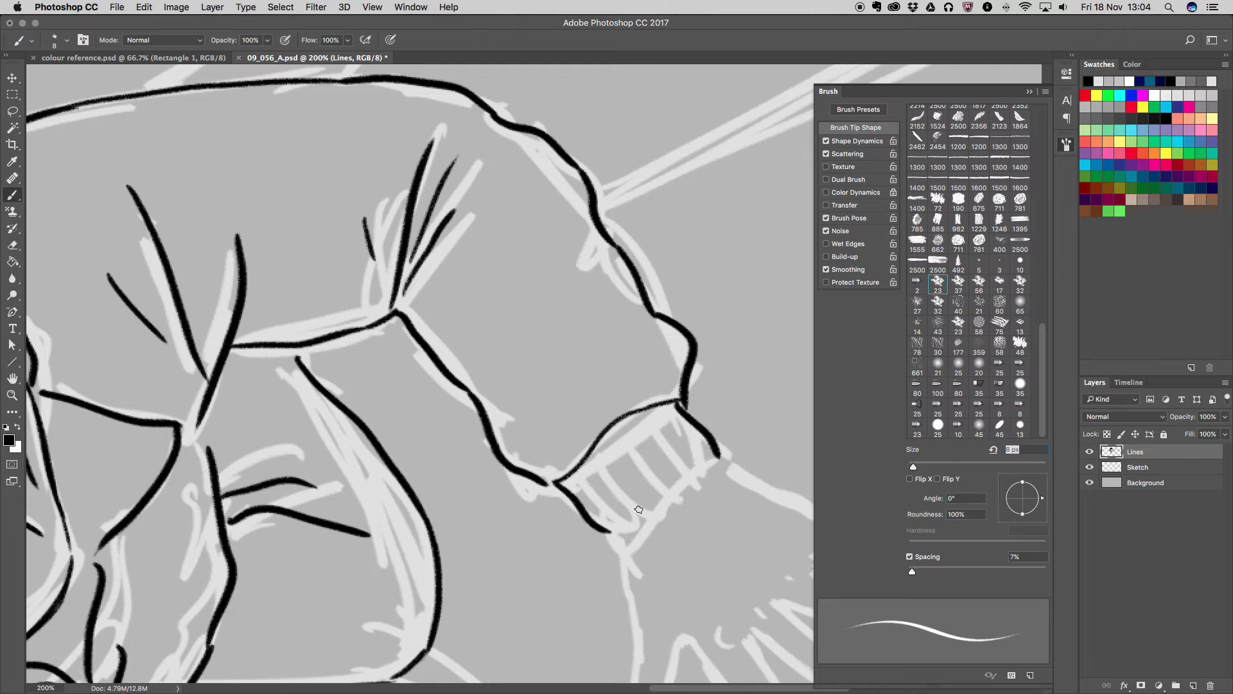
Ink the cuff's lower edge and fill the cuff with stripes
{"action": "left_click_drag", "start_coordinate": [610, 531], "coordinate": [719, 458]}
{"action": "mouse_move", "coordinate": [569, 478]}
{"action": "left_mouse_down"}
{"action": "mouse_move", "coordinate": [627, 525]}
{"action": "mouse_move", "coordinate": [634, 515]}
{"action": "left_mouse_up"}
{"action": "mouse_move", "coordinate": [592, 443]}
{"action": "left_mouse_down"}
{"action": "mouse_move", "coordinate": [640, 505]}
{"action": "mouse_move", "coordinate": [654, 490]}
{"action": "left_mouse_up"}
{"action": "mouse_move", "coordinate": [622, 422]}
{"action": "left_mouse_down"}
{"action": "mouse_move", "coordinate": [672, 480]}
{"action": "mouse_move", "coordinate": [686, 472]}
{"action": "left_mouse_up"}
{"action": "mouse_move", "coordinate": [652, 408]}
{"action": "left_mouse_down"}
{"action": "mouse_move", "coordinate": [699, 462]}
{"action": "mouse_move", "coordinate": [696, 451]}
{"action": "left_mouse_up"}
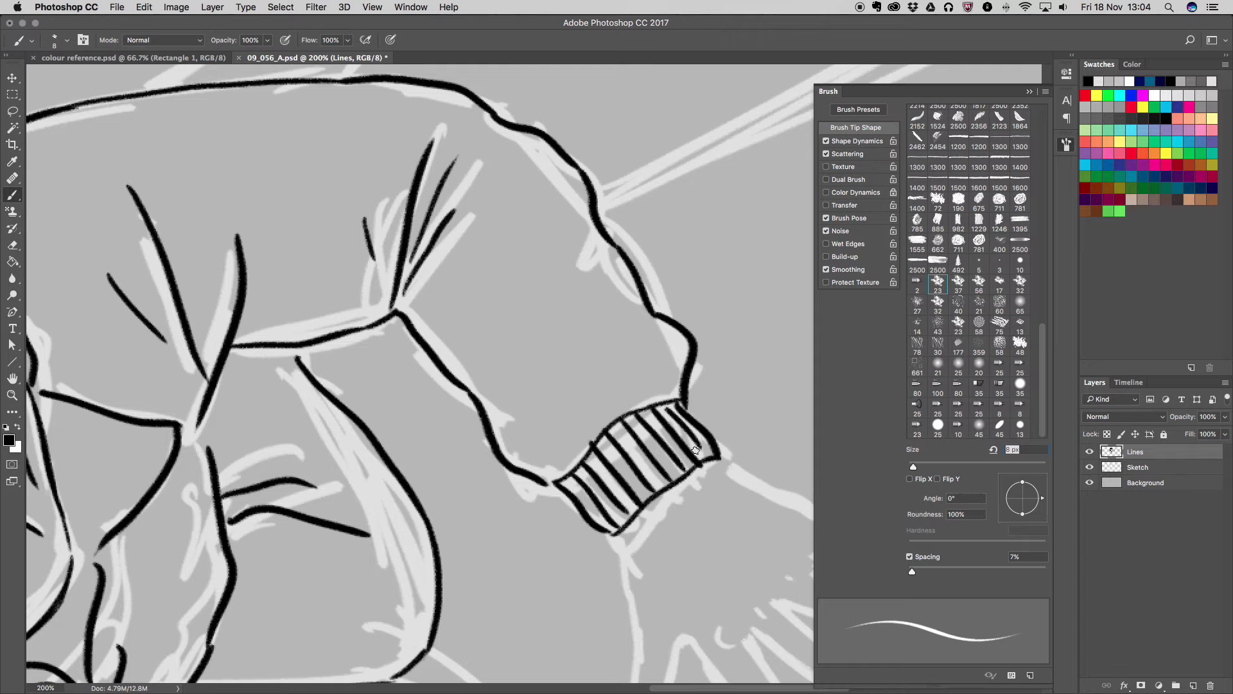
{"action": "scroll", "coordinate": [696, 449], "scroll_direction": "right", "scroll_amount": 6}
{"action": "scroll", "coordinate": [695, 449], "scroll_direction": "down", "scroll_amount": 4}
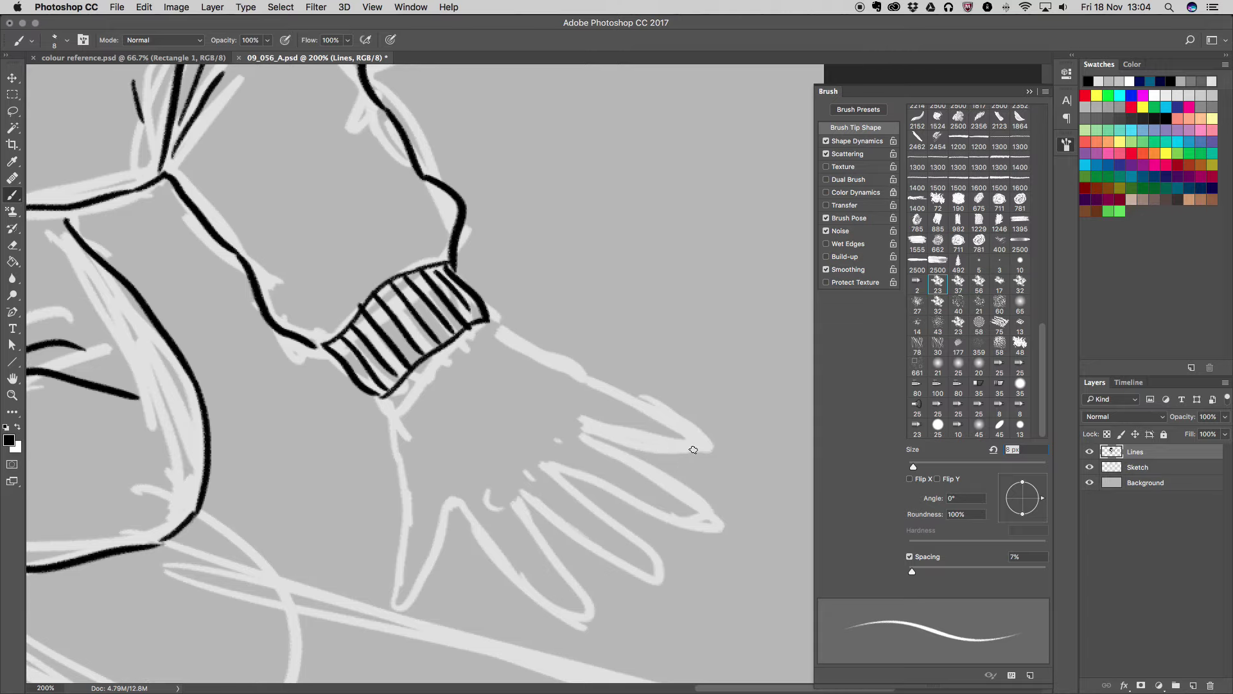
Ink the hand's outline, its fingers and the back of the hand below the cuff
{"action": "mouse_move", "coordinate": [385, 407]}
{"action": "left_mouse_down"}
{"action": "mouse_move", "coordinate": [403, 493]}
{"action": "mouse_move", "coordinate": [393, 602]}
{"action": "mouse_move", "coordinate": [434, 559]}
{"action": "mouse_move", "coordinate": [451, 502]}
{"action": "mouse_move", "coordinate": [550, 602]}
{"action": "mouse_move", "coordinate": [588, 620]}
{"action": "mouse_move", "coordinate": [521, 501]}
{"action": "mouse_move", "coordinate": [652, 577]}
{"action": "left_mouse_up"}
{"action": "mouse_move", "coordinate": [551, 472]}
{"action": "left_mouse_down"}
{"action": "mouse_move", "coordinate": [636, 543]}
{"action": "mouse_move", "coordinate": [654, 574]}
{"action": "left_mouse_up"}
{"action": "left_click_drag", "start_coordinate": [551, 472], "coordinate": [690, 524]}
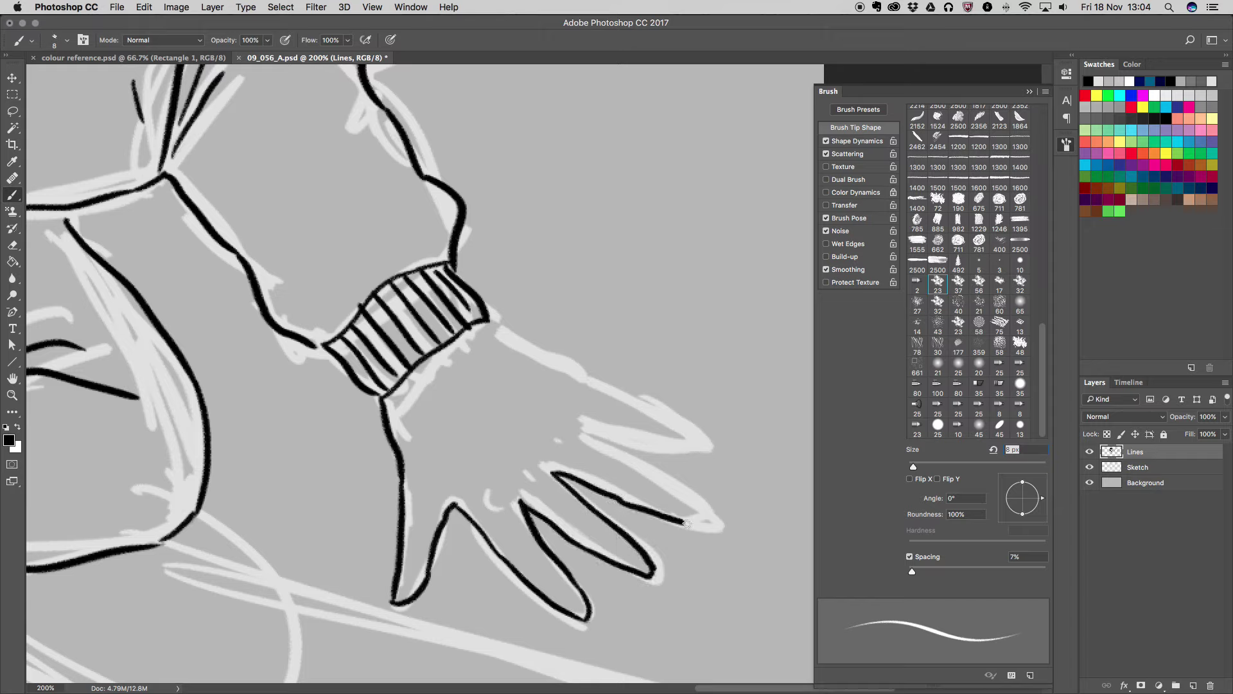
{"action": "left_click_drag", "start_coordinate": [578, 439], "coordinate": [695, 517]}
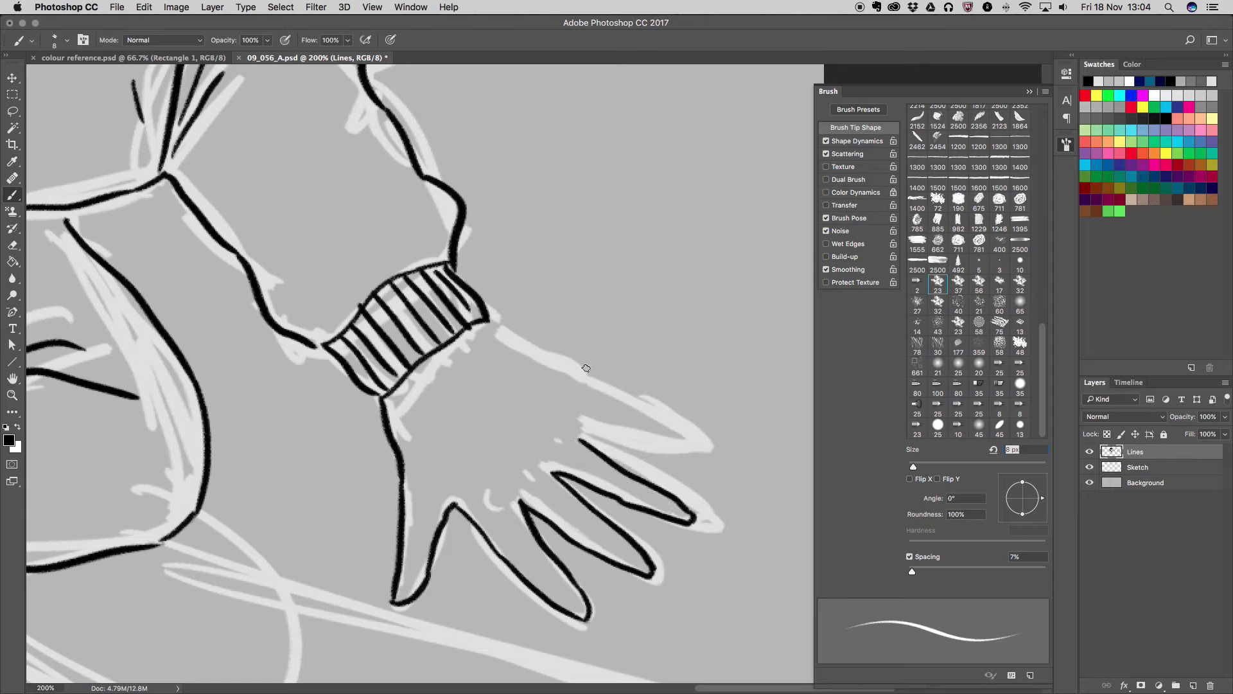
{"action": "left_click_drag", "start_coordinate": [587, 431], "coordinate": [674, 452]}
{"action": "left_click_drag", "start_coordinate": [596, 393], "coordinate": [706, 451]}
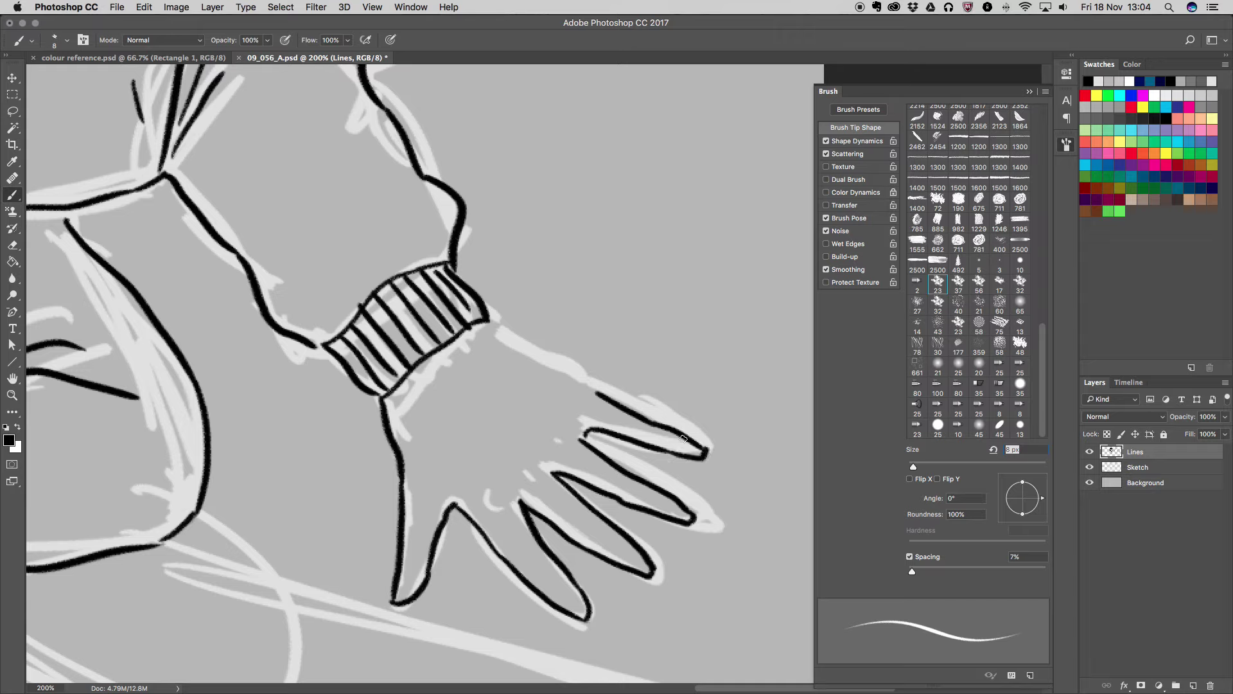
{"action": "left_click_drag", "start_coordinate": [492, 327], "coordinate": [600, 401]}
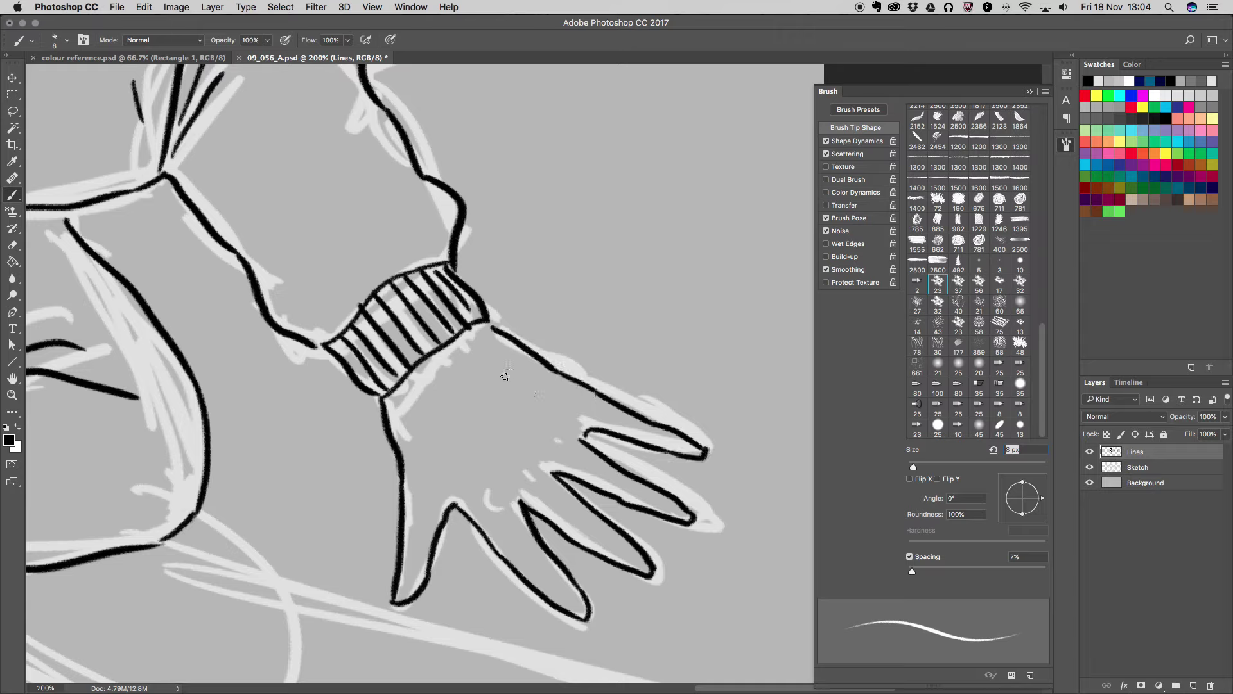
Add knuckle marks, fingertip nails and the thumbnail to the hand
{"action": "left_click_drag", "start_coordinate": [478, 514], "coordinate": [487, 504]}
{"action": "mouse_move", "coordinate": [491, 501]}
{"action": "left_mouse_down"}
{"action": "mouse_move", "coordinate": [543, 472]}
{"action": "mouse_move", "coordinate": [558, 443]}
{"action": "left_mouse_up"}
{"action": "left_click_drag", "start_coordinate": [560, 445], "coordinate": [565, 438]}
{"action": "left_click_drag", "start_coordinate": [582, 615], "coordinate": [585, 607]}
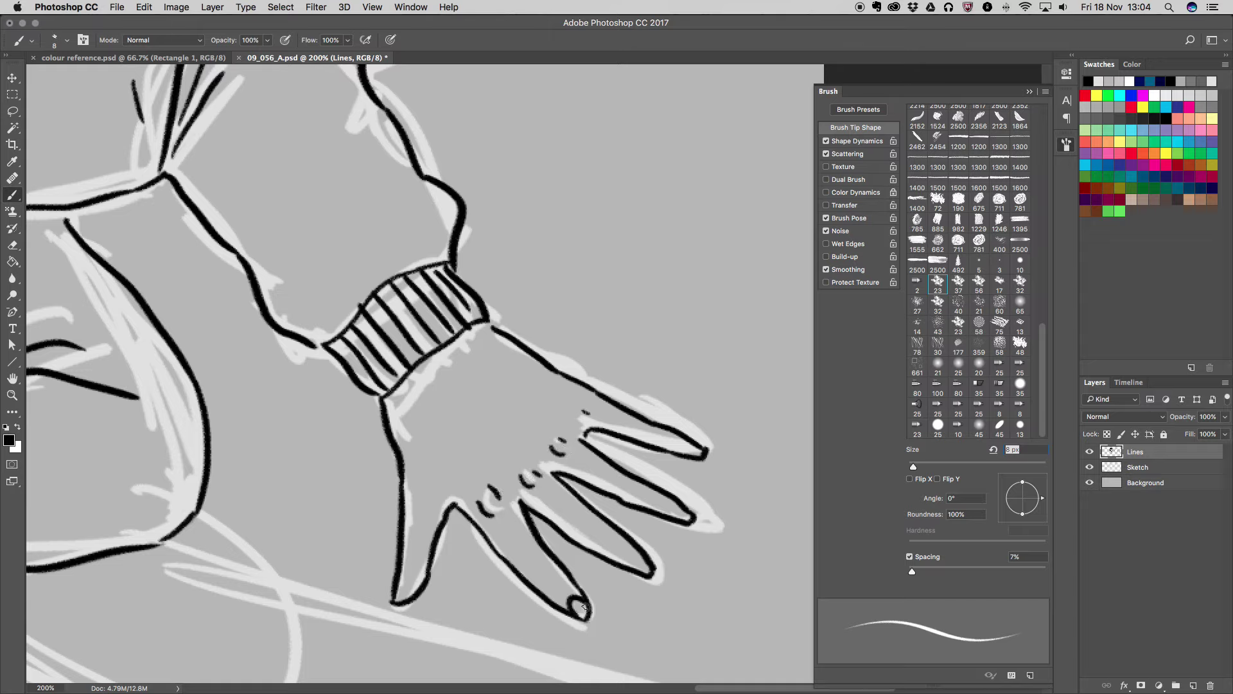
{"action": "left_click_drag", "start_coordinate": [633, 567], "coordinate": [646, 557]}
{"action": "left_click_drag", "start_coordinate": [671, 514], "coordinate": [686, 508]}
{"action": "left_click_drag", "start_coordinate": [682, 451], "coordinate": [698, 444]}
{"action": "left_click_drag", "start_coordinate": [404, 590], "coordinate": [404, 583]}
{"action": "scroll", "coordinate": [394, 398], "scroll_direction": "up", "scroll_amount": 5}
{"action": "scroll", "coordinate": [398, 401], "scroll_direction": "left", "scroll_amount": 5}
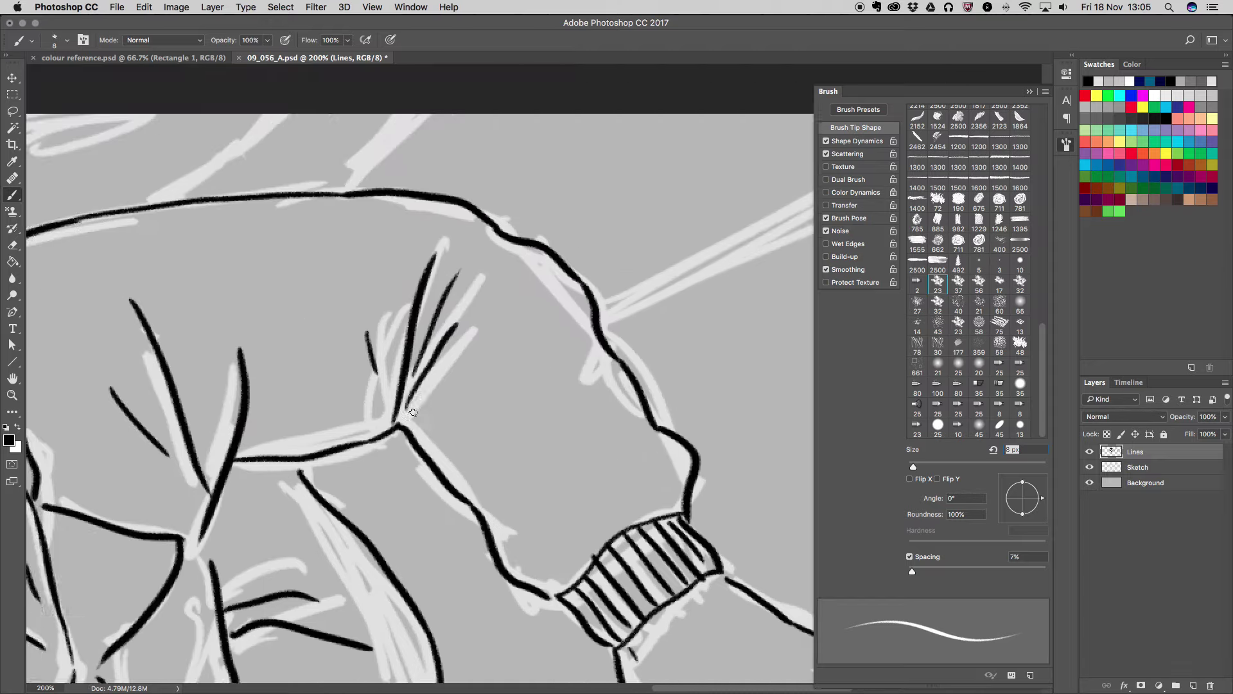
Ink the collar fold at the top of the back and its connecting back lines
{"action": "scroll", "coordinate": [408, 408], "scroll_direction": "up", "scroll_amount": 5}
{"action": "scroll", "coordinate": [411, 411], "scroll_direction": "left", "scroll_amount": 3}
{"action": "scroll", "coordinate": [413, 412], "scroll_direction": "left", "scroll_amount": 4}
{"action": "mouse_move", "coordinate": [314, 295]}
{"action": "left_mouse_down"}
{"action": "mouse_move", "coordinate": [239, 343]}
{"action": "mouse_move", "coordinate": [266, 347]}
{"action": "mouse_move", "coordinate": [411, 259]}
{"action": "left_mouse_up"}
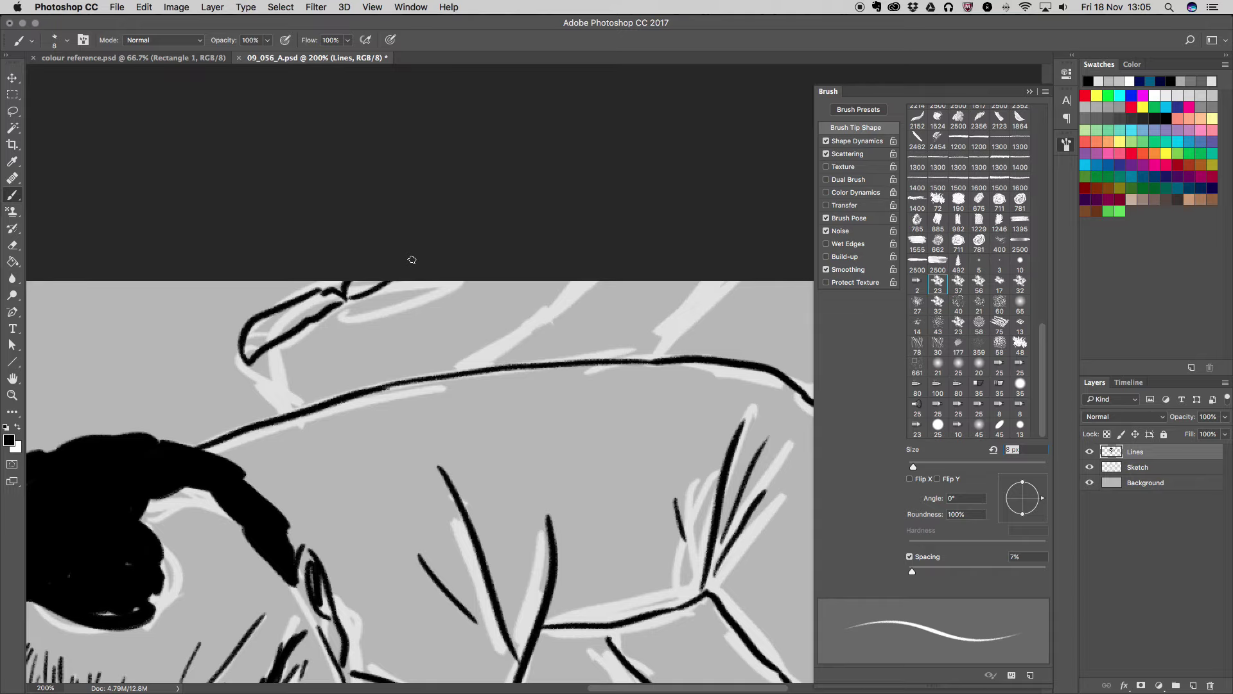
{"action": "left_click_drag", "start_coordinate": [252, 362], "coordinate": [295, 409]}
{"action": "mouse_move", "coordinate": [559, 284]}
{"action": "left_mouse_down"}
{"action": "mouse_move", "coordinate": [443, 372]}
{"action": "mouse_move", "coordinate": [432, 334]}
{"action": "mouse_move", "coordinate": [471, 341]}
{"action": "left_mouse_up"}
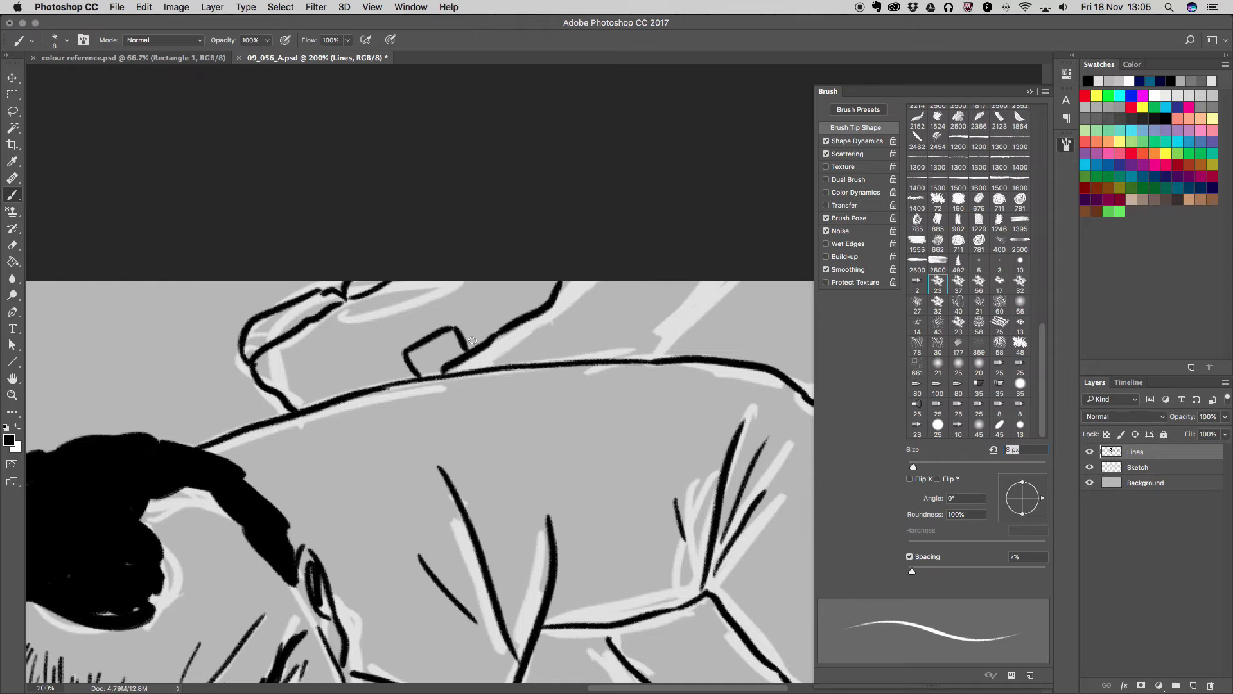
{"action": "mouse_move", "coordinate": [357, 360]}
{"action": "left_mouse_down"}
{"action": "mouse_move", "coordinate": [384, 372]}
{"action": "mouse_move", "coordinate": [358, 382]}
{"action": "left_mouse_up"}
Ink the long outline running down from behind the hair along the figure's left side
{"action": "scroll", "coordinate": [359, 382], "scroll_direction": "down", "scroll_amount": 5}
{"action": "scroll", "coordinate": [366, 379], "scroll_direction": "left", "scroll_amount": 2}
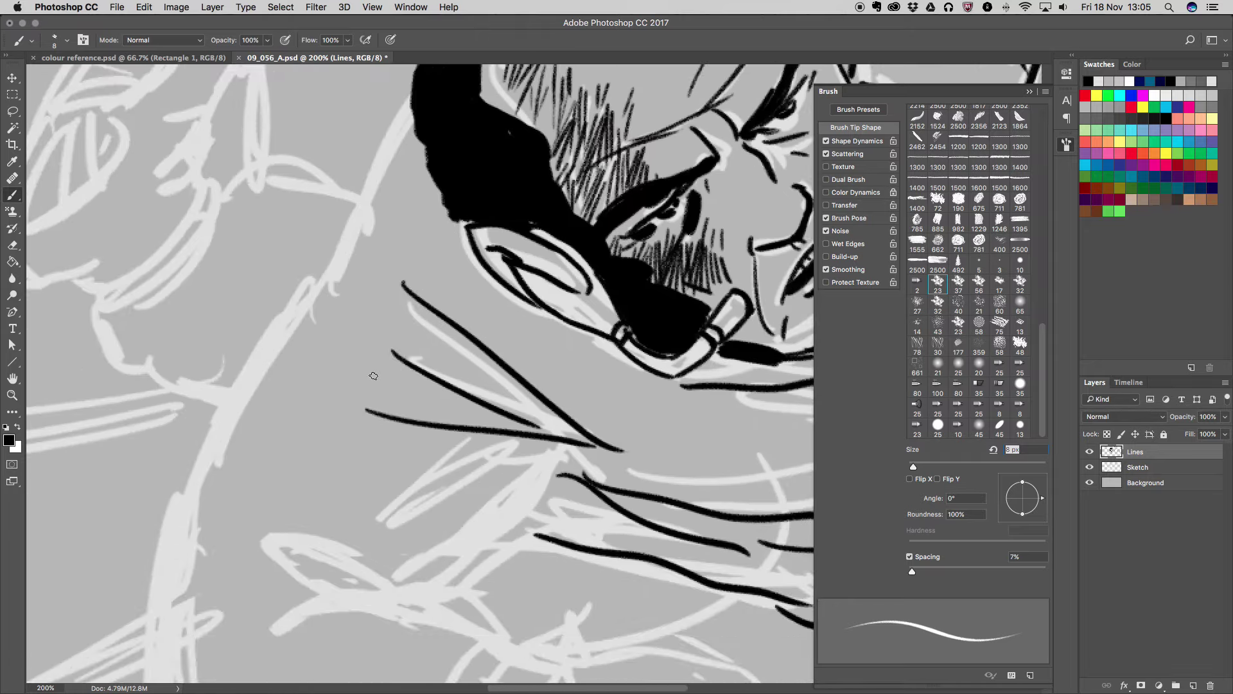
{"action": "mouse_move", "coordinate": [412, 104]}
{"action": "left_mouse_down"}
{"action": "mouse_move", "coordinate": [331, 219]}
{"action": "mouse_move", "coordinate": [313, 302]}
{"action": "mouse_move", "coordinate": [192, 483]}
{"action": "mouse_move", "coordinate": [171, 608]}
{"action": "left_mouse_up"}
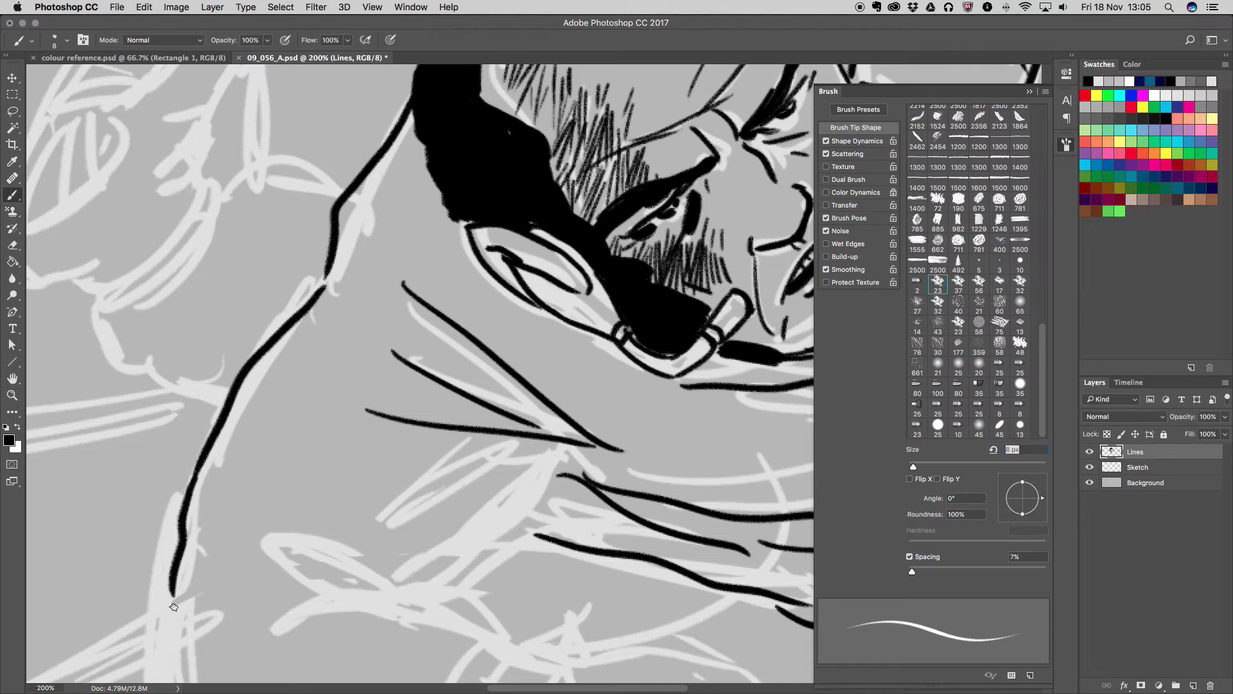
Continue the outline down to the glove, inking arm fold lines and the glove's bottom edge
{"action": "scroll", "coordinate": [173, 604], "scroll_direction": "down", "scroll_amount": 3}
{"action": "scroll", "coordinate": [179, 601], "scroll_direction": "down", "scroll_amount": 3}
{"action": "mouse_move", "coordinate": [172, 350]}
{"action": "left_mouse_down"}
{"action": "mouse_move", "coordinate": [143, 449]}
{"action": "mouse_move", "coordinate": [176, 521]}
{"action": "left_mouse_up"}
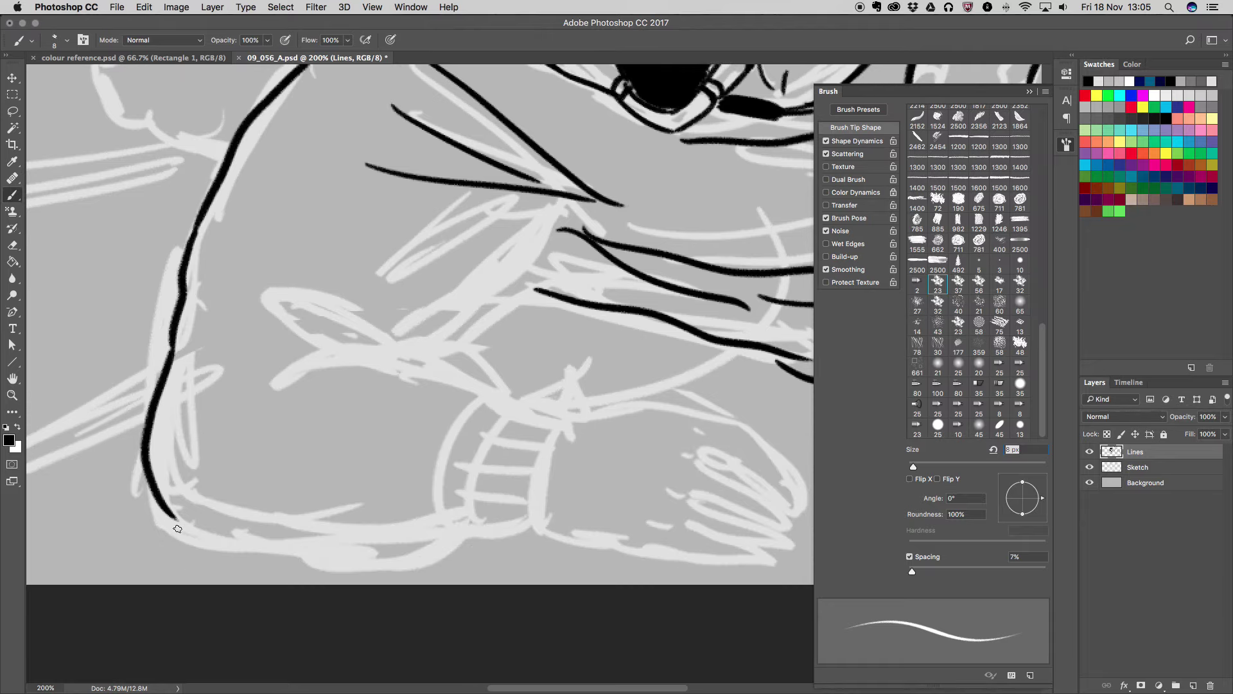
{"action": "mouse_move", "coordinate": [570, 206]}
{"action": "left_mouse_down"}
{"action": "mouse_move", "coordinate": [476, 318]}
{"action": "mouse_move", "coordinate": [434, 334]}
{"action": "left_mouse_up"}
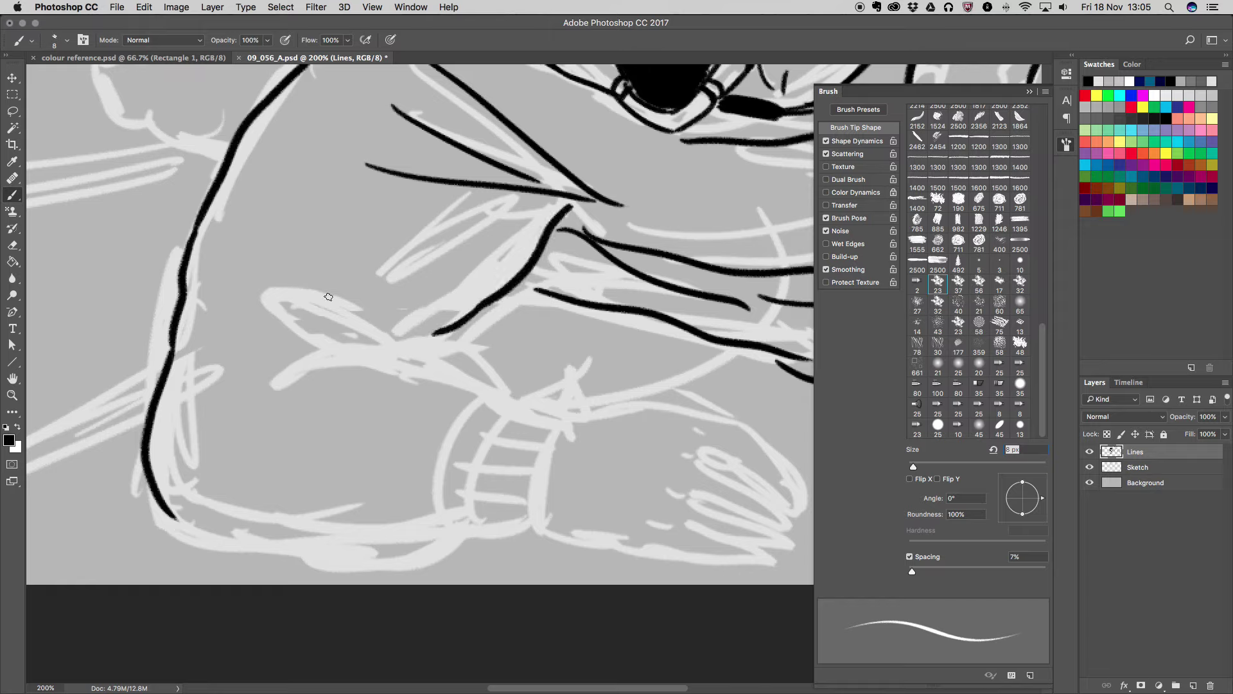
{"action": "left_click_drag", "start_coordinate": [244, 289], "coordinate": [381, 350]}
{"action": "left_click_drag", "start_coordinate": [252, 324], "coordinate": [363, 350]}
{"action": "left_click_drag", "start_coordinate": [241, 369], "coordinate": [449, 329]}
{"action": "mouse_move", "coordinate": [377, 353]}
{"action": "left_mouse_down"}
{"action": "mouse_move", "coordinate": [493, 397]}
{"action": "mouse_move", "coordinate": [436, 443]}
{"action": "mouse_move", "coordinate": [418, 508]}
{"action": "mouse_move", "coordinate": [444, 543]}
{"action": "left_mouse_up"}
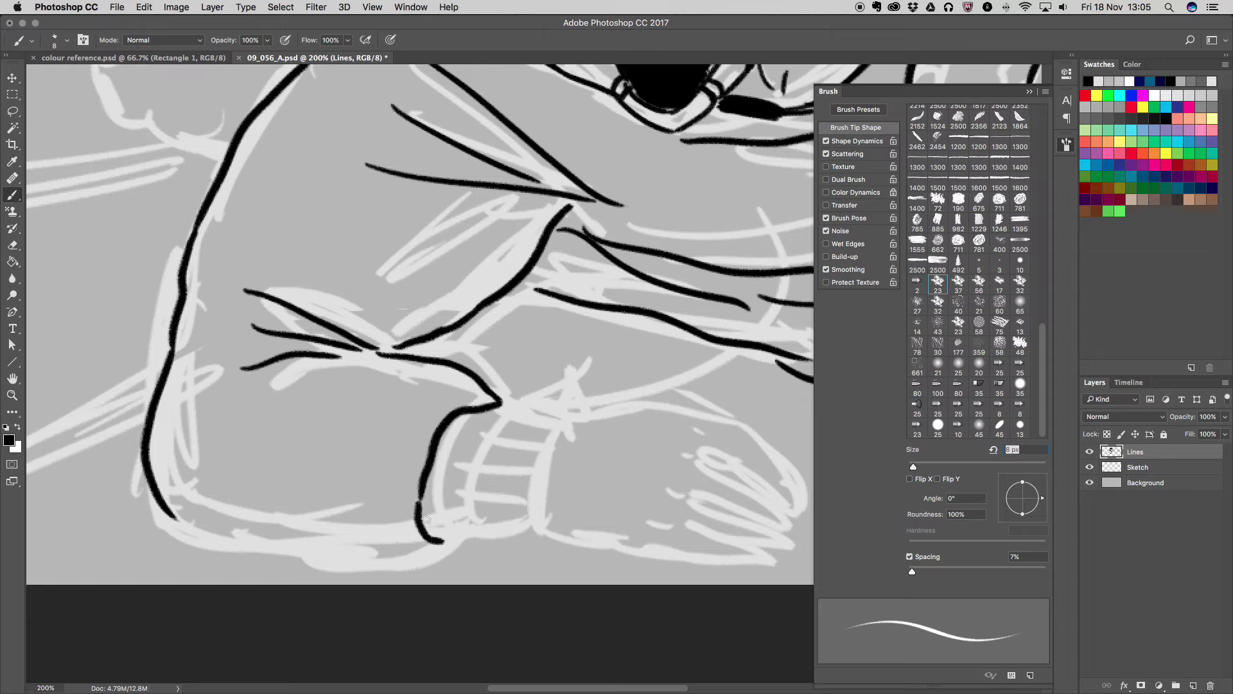
{"action": "mouse_move", "coordinate": [178, 518]}
{"action": "left_mouse_down"}
{"action": "mouse_move", "coordinate": [330, 557]}
{"action": "mouse_move", "coordinate": [437, 543]}
{"action": "left_mouse_up"}
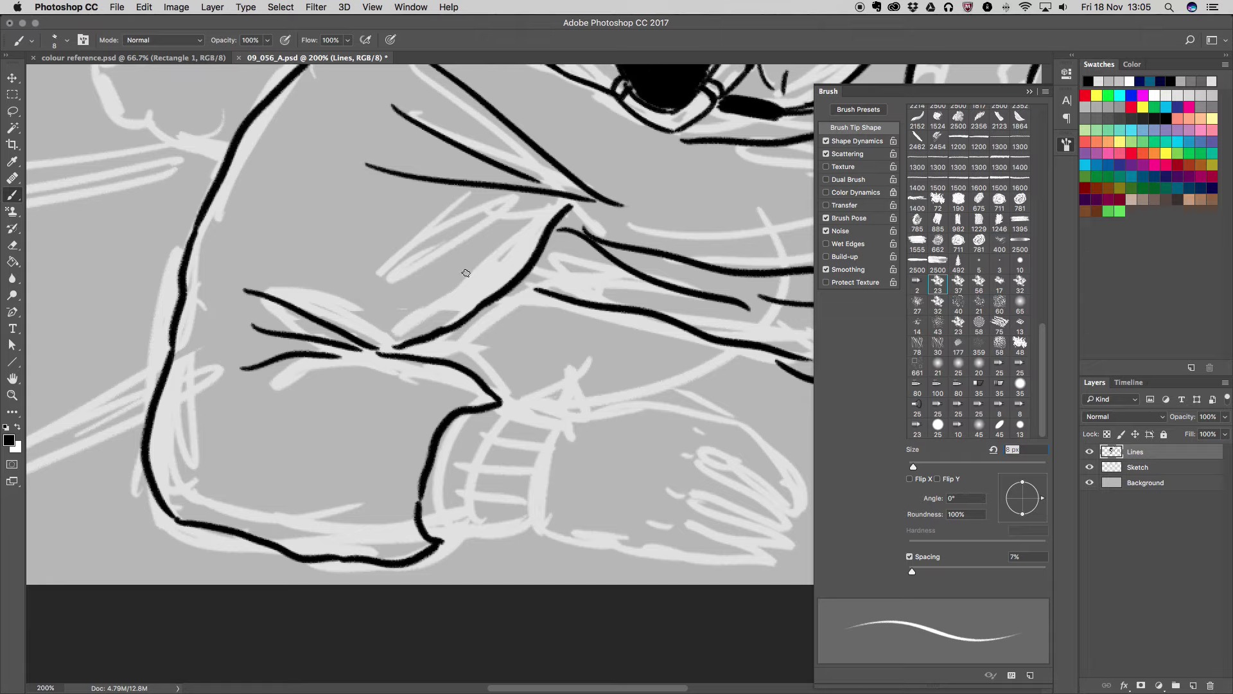
Ink the cuff's outline and fill it with horizontal stripes
{"action": "left_click_drag", "start_coordinate": [439, 541], "coordinate": [524, 532]}
{"action": "mouse_move", "coordinate": [498, 406]}
{"action": "left_mouse_down"}
{"action": "mouse_move", "coordinate": [562, 417]}
{"action": "mouse_move", "coordinate": [524, 531]}
{"action": "left_mouse_up"}
{"action": "mouse_move", "coordinate": [421, 519]}
{"action": "left_mouse_down"}
{"action": "mouse_move", "coordinate": [519, 518]}
{"action": "mouse_move", "coordinate": [517, 507]}
{"action": "left_mouse_up"}
{"action": "left_click_drag", "start_coordinate": [427, 482], "coordinate": [530, 477]}
{"action": "left_click_drag", "start_coordinate": [446, 455], "coordinate": [539, 462]}
{"action": "left_click_drag", "start_coordinate": [456, 429], "coordinate": [556, 444]}
{"action": "left_click_drag", "start_coordinate": [475, 412], "coordinate": [544, 434]}
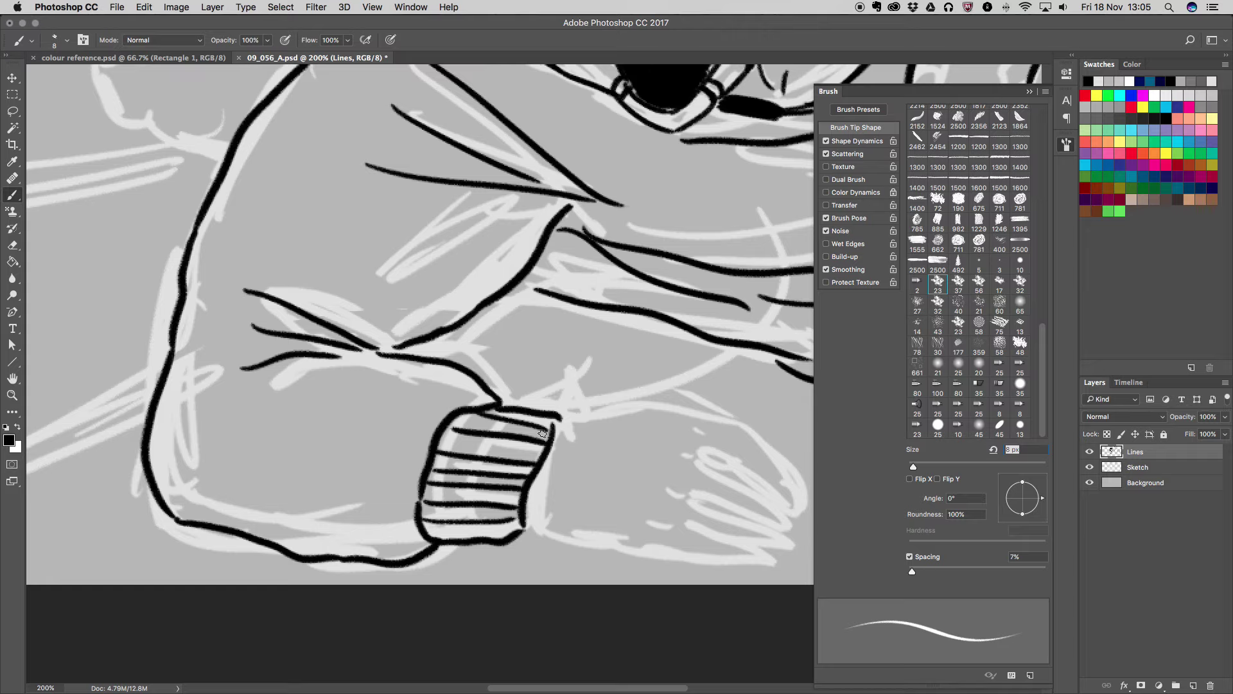
Ink the hand's top edge and the upper finger lines
{"action": "scroll", "coordinate": [543, 433], "scroll_direction": "down", "scroll_amount": 5}
{"action": "scroll", "coordinate": [543, 433], "scroll_direction": "right", "scroll_amount": 5}
{"action": "mouse_move", "coordinate": [373, 297]}
{"action": "left_mouse_down"}
{"action": "mouse_move", "coordinate": [554, 298]}
{"action": "mouse_move", "coordinate": [600, 347]}
{"action": "mouse_move", "coordinate": [608, 390]}
{"action": "left_mouse_up"}
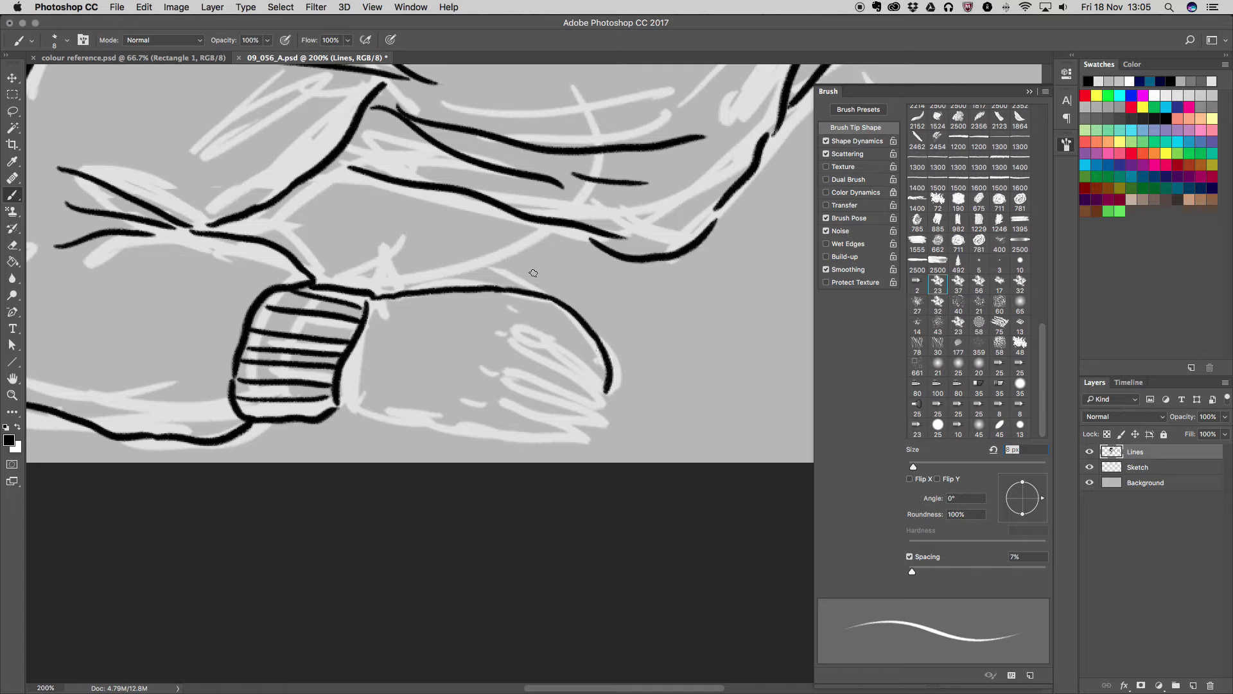
{"action": "mouse_move", "coordinate": [511, 330]}
{"action": "left_mouse_down"}
{"action": "mouse_move", "coordinate": [568, 355]}
{"action": "mouse_move", "coordinate": [613, 414]}
{"action": "left_mouse_up"}
{"action": "left_click_drag", "start_coordinate": [505, 366], "coordinate": [611, 416]}
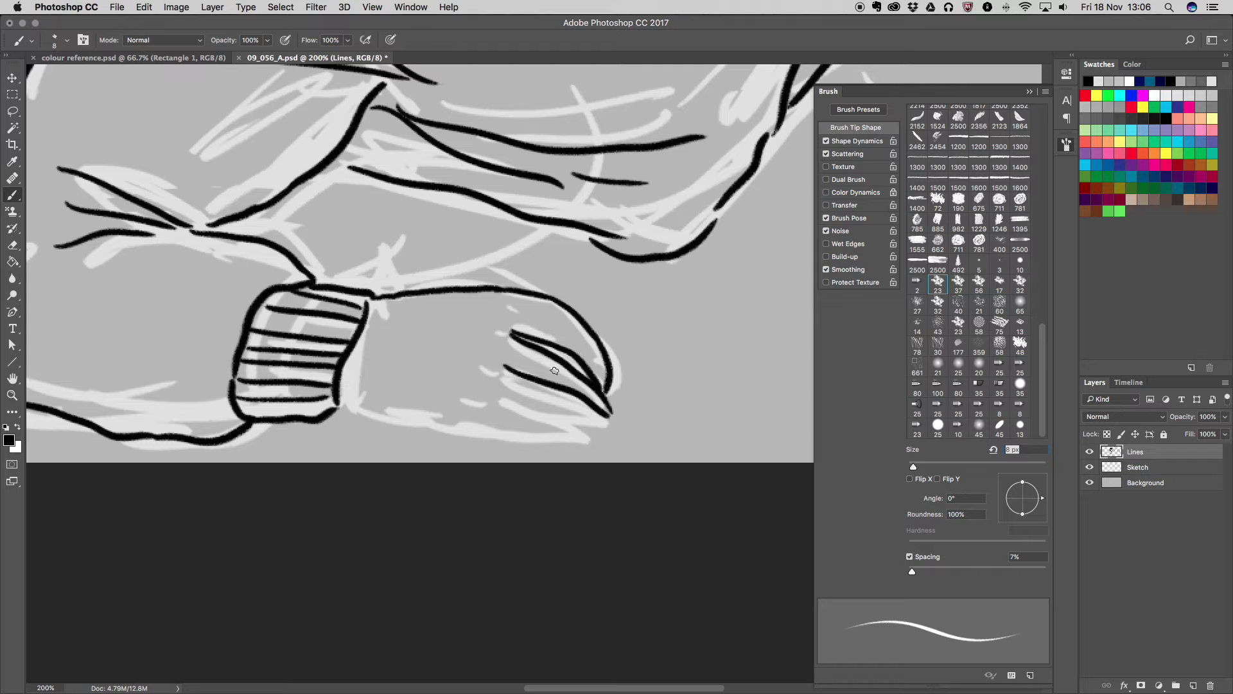
Redraw the lowest finger line, then ink the hand's underside, nail curls and knuckle dashes
{"action": "key", "text": "super+z"}
{"action": "left_click_drag", "start_coordinate": [507, 371], "coordinate": [612, 420]}
{"action": "left_click_drag", "start_coordinate": [506, 375], "coordinate": [609, 421]}
{"action": "left_click_drag", "start_coordinate": [496, 402], "coordinate": [594, 431]}
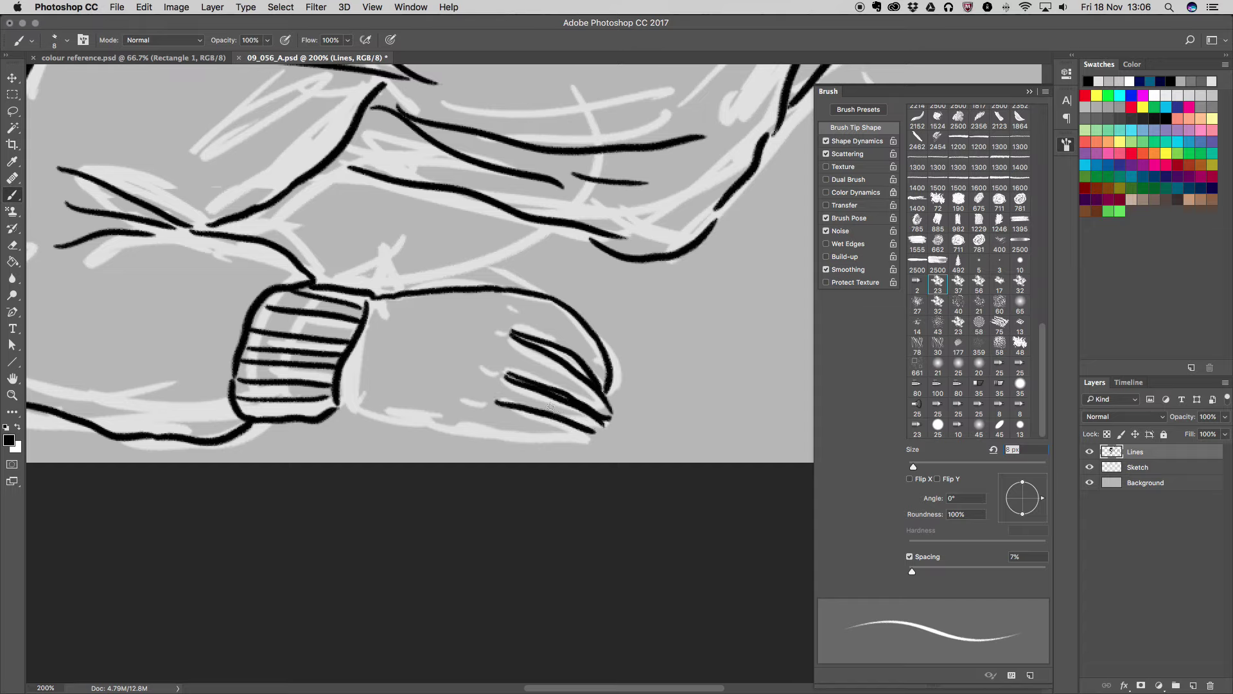
{"action": "left_click_drag", "start_coordinate": [348, 405], "coordinate": [576, 432]}
{"action": "left_click_drag", "start_coordinate": [610, 369], "coordinate": [573, 440]}
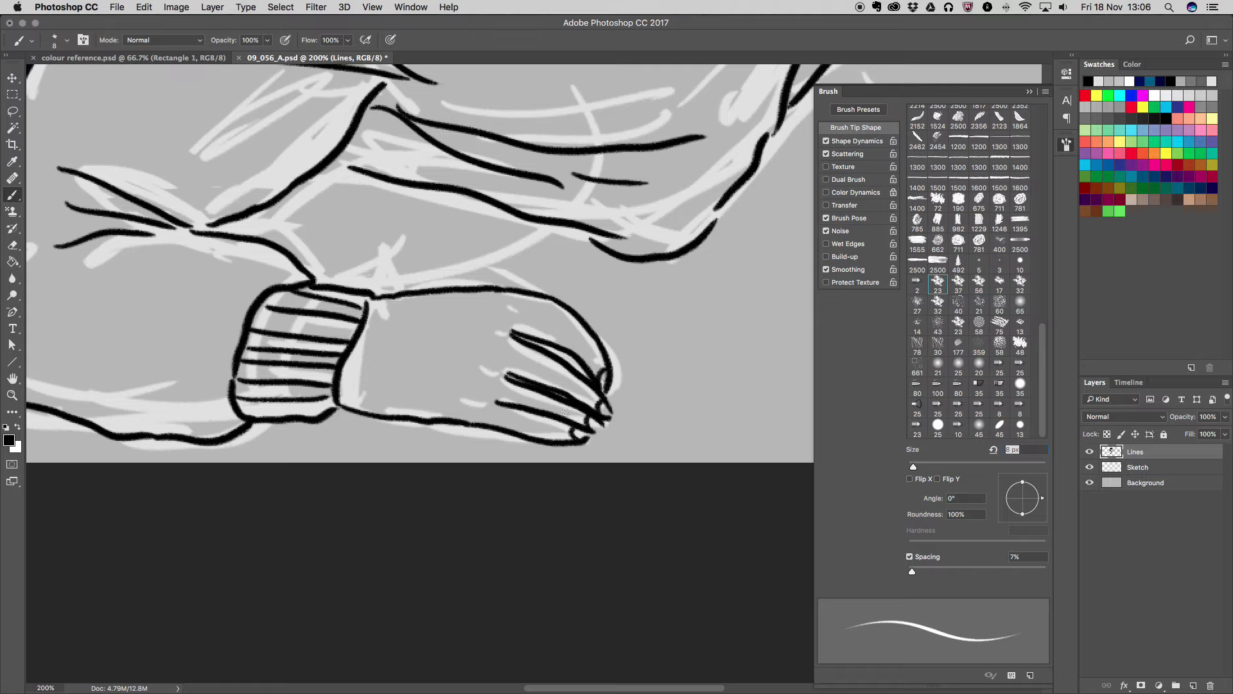
{"action": "left_click_drag", "start_coordinate": [473, 409], "coordinate": [519, 297]}
Ink the raised foot's outer contour, right edge and toe
{"action": "scroll", "coordinate": [524, 218], "scroll_direction": "up", "scroll_amount": 5}
{"action": "scroll", "coordinate": [524, 219], "scroll_direction": "up", "scroll_amount": 5}
{"action": "scroll", "coordinate": [524, 219], "scroll_direction": "up", "scroll_amount": 5}
{"action": "scroll", "coordinate": [523, 218], "scroll_direction": "up", "scroll_amount": 5}
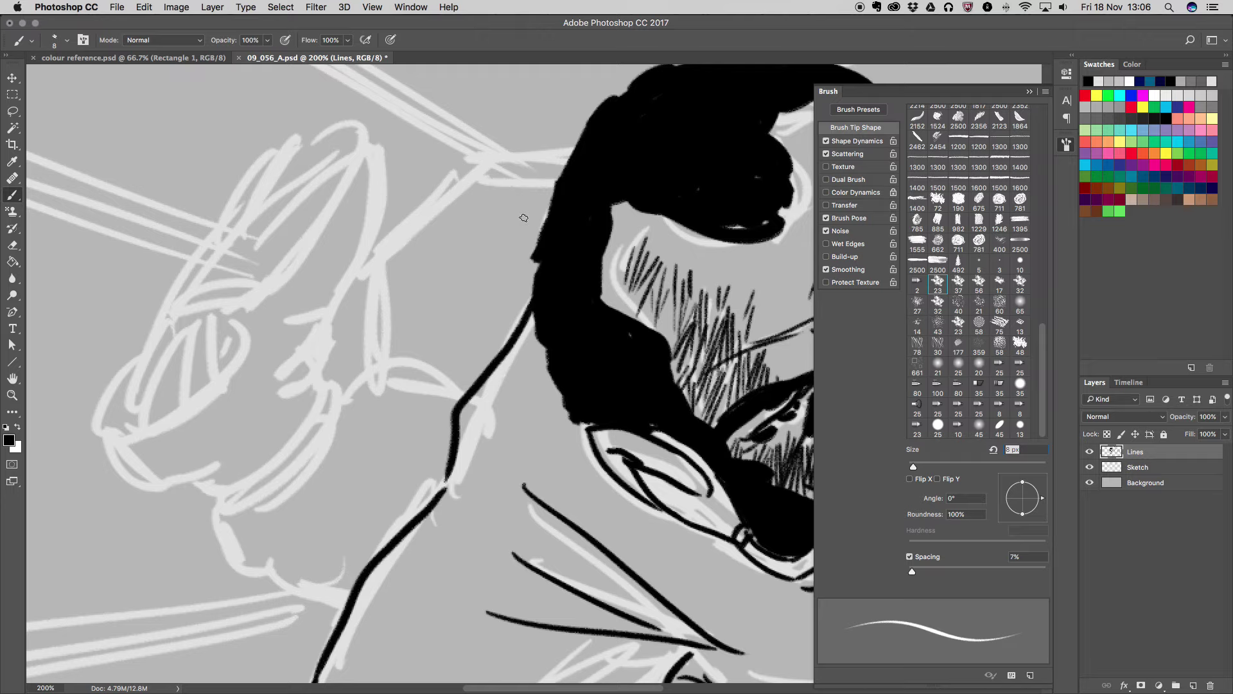
{"action": "scroll", "coordinate": [523, 218], "scroll_direction": "up", "scroll_amount": 2}
{"action": "mouse_move", "coordinate": [167, 319]}
{"action": "left_mouse_down"}
{"action": "mouse_move", "coordinate": [200, 251]}
{"action": "mouse_move", "coordinate": [291, 155]}
{"action": "mouse_move", "coordinate": [326, 137]}
{"action": "mouse_move", "coordinate": [372, 153]}
{"action": "mouse_move", "coordinate": [368, 241]}
{"action": "mouse_move", "coordinate": [313, 382]}
{"action": "left_mouse_up"}
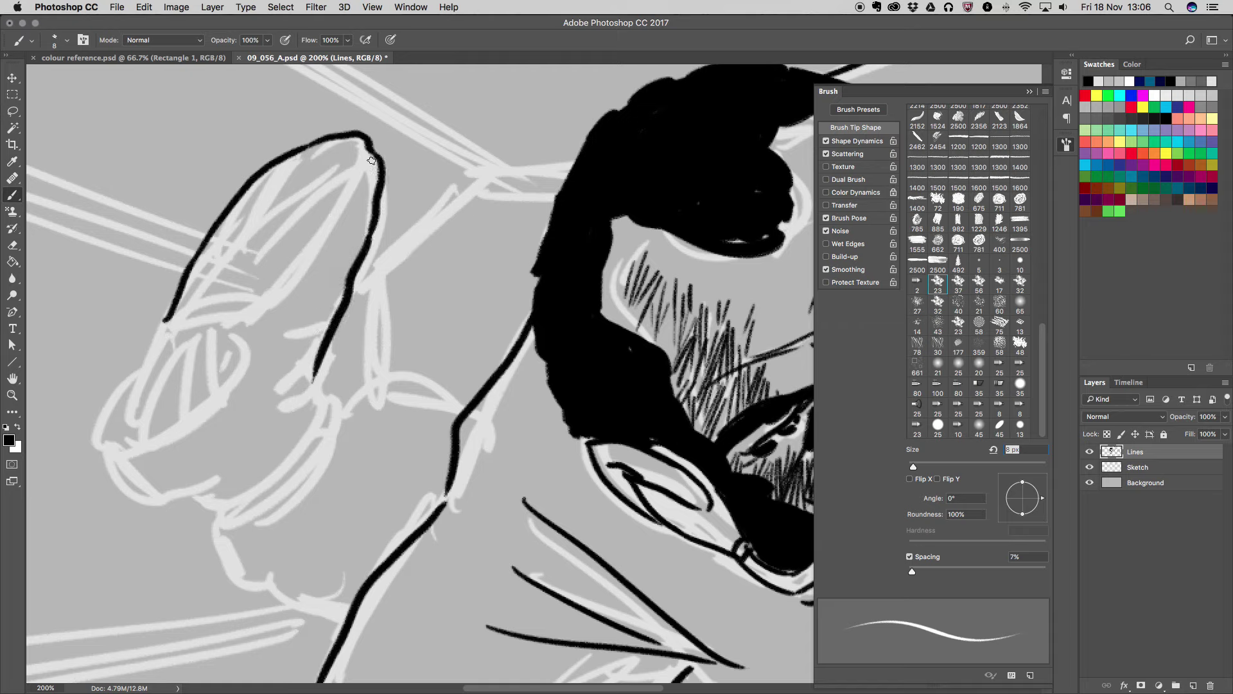
{"action": "left_click_drag", "start_coordinate": [377, 169], "coordinate": [264, 326]}
{"action": "mouse_move", "coordinate": [161, 326]}
{"action": "left_mouse_down"}
{"action": "mouse_move", "coordinate": [197, 313]}
{"action": "mouse_move", "coordinate": [264, 325]}
{"action": "left_mouse_up"}
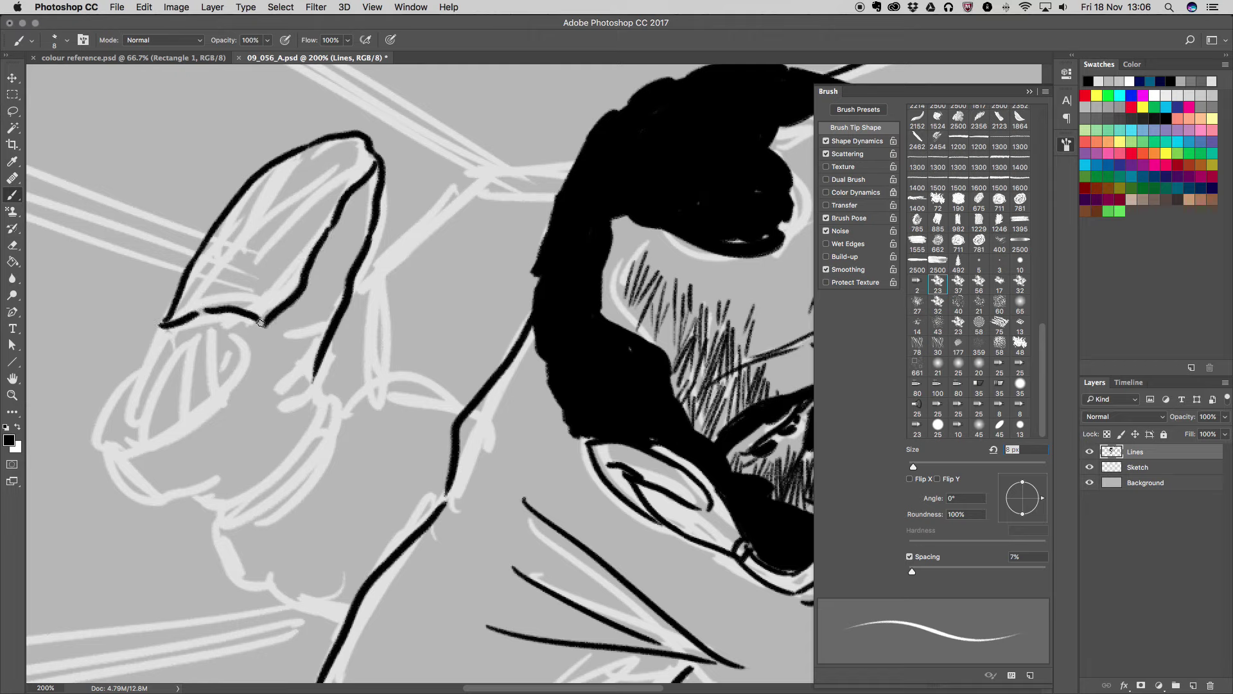
{"action": "mouse_move", "coordinate": [191, 314]}
{"action": "left_mouse_down"}
{"action": "mouse_move", "coordinate": [170, 347]}
{"action": "mouse_move", "coordinate": [207, 335]}
{"action": "mouse_move", "coordinate": [103, 452]}
{"action": "left_mouse_up"}
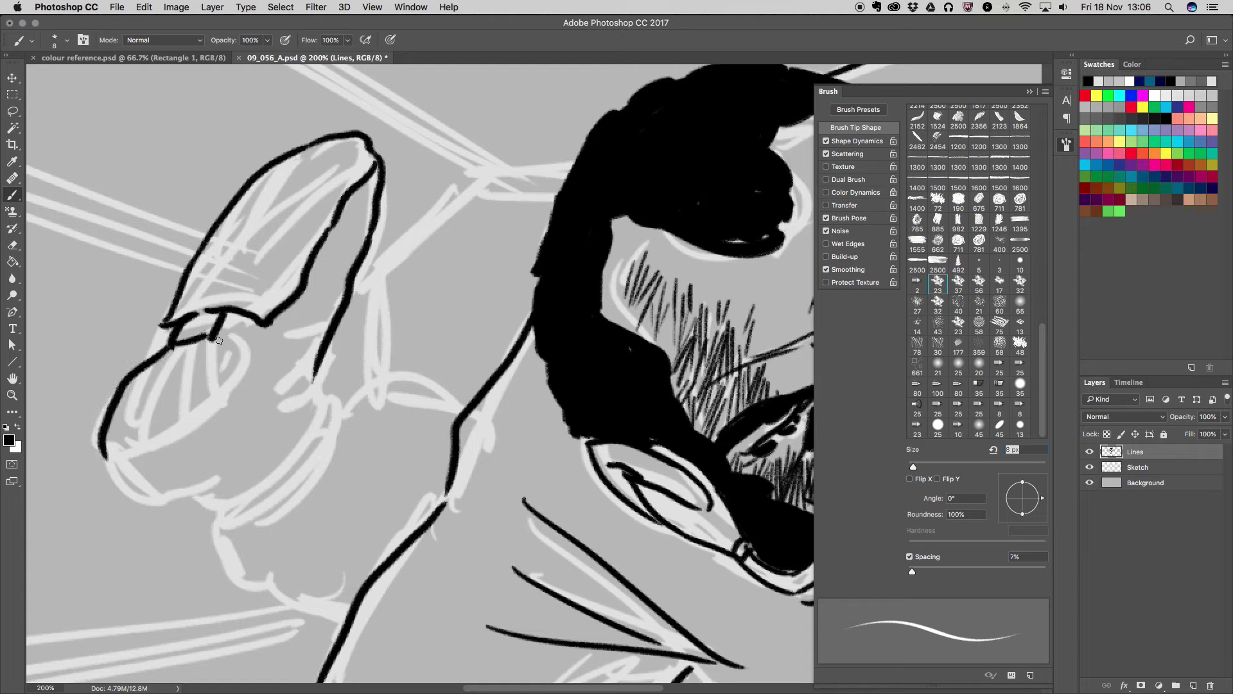
{"action": "mouse_move", "coordinate": [221, 340]}
{"action": "left_mouse_down"}
{"action": "mouse_move", "coordinate": [248, 363]}
{"action": "mouse_move", "coordinate": [193, 430]}
{"action": "mouse_move", "coordinate": [112, 461]}
{"action": "left_mouse_up"}
{"action": "mouse_move", "coordinate": [179, 350]}
{"action": "left_mouse_down"}
{"action": "mouse_move", "coordinate": [115, 457]}
{"action": "mouse_move", "coordinate": [171, 441]}
{"action": "left_mouse_up"}
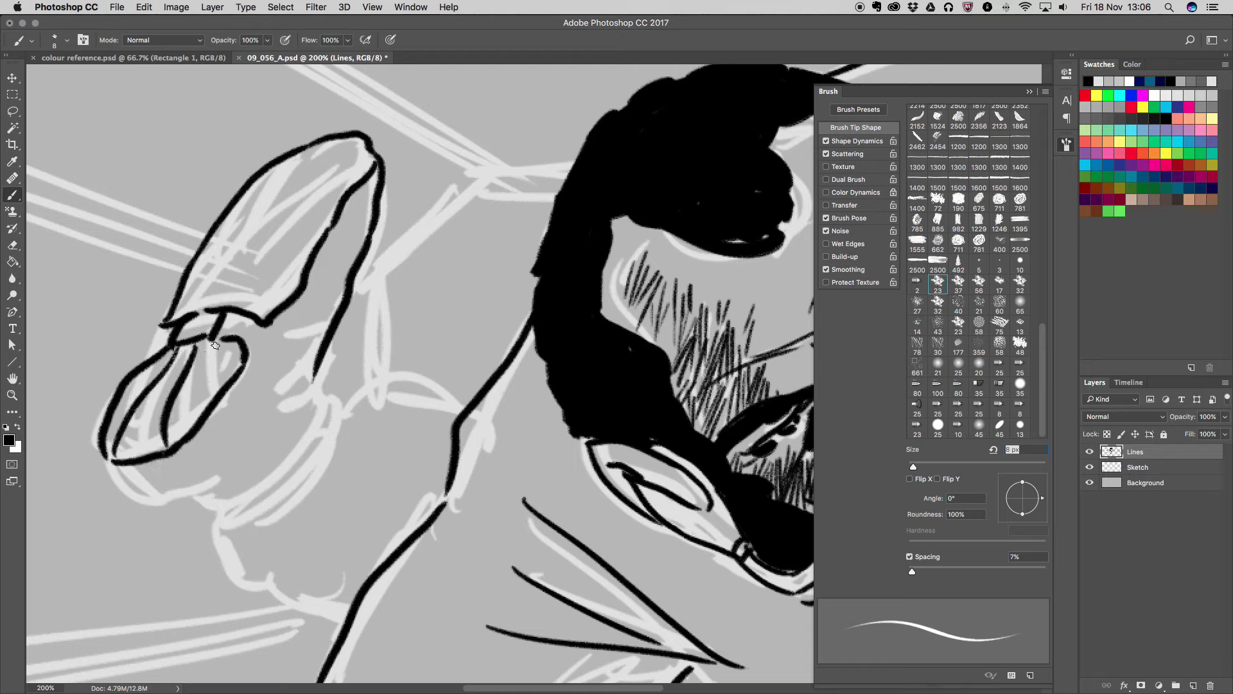
Ink the foot's left side and lower contour, plus the leg line and arc toward the shoulder
{"action": "mouse_move", "coordinate": [218, 305]}
{"action": "left_mouse_down"}
{"action": "mouse_move", "coordinate": [373, 162]}
{"action": "mouse_move", "coordinate": [254, 233]}
{"action": "mouse_move", "coordinate": [329, 144]}
{"action": "left_mouse_up"}
{"action": "left_click_drag", "start_coordinate": [244, 195], "coordinate": [207, 304]}
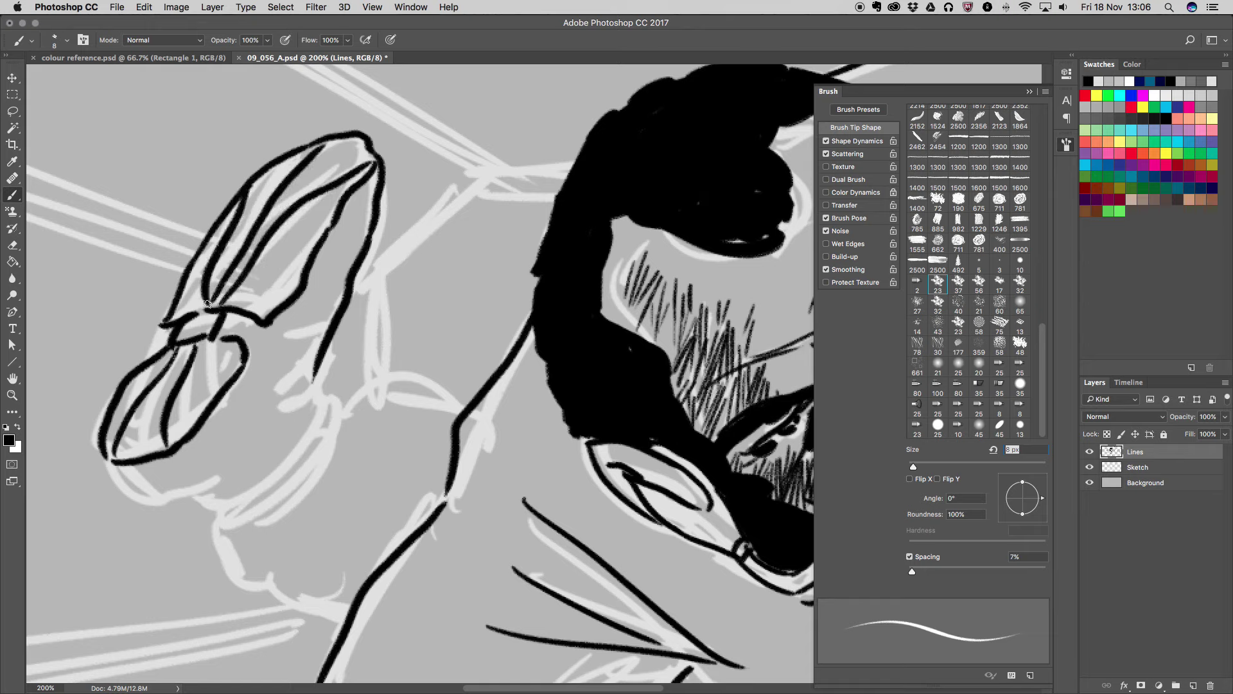
{"action": "mouse_move", "coordinate": [109, 464]}
{"action": "left_mouse_down"}
{"action": "mouse_move", "coordinate": [234, 503]}
{"action": "mouse_move", "coordinate": [297, 460]}
{"action": "mouse_move", "coordinate": [330, 390]}
{"action": "left_mouse_up"}
{"action": "mouse_move", "coordinate": [221, 514]}
{"action": "left_mouse_down"}
{"action": "mouse_move", "coordinate": [273, 513]}
{"action": "mouse_move", "coordinate": [336, 444]}
{"action": "mouse_move", "coordinate": [337, 395]}
{"action": "mouse_move", "coordinate": [325, 382]}
{"action": "left_mouse_up"}
{"action": "mouse_move", "coordinate": [224, 520]}
{"action": "left_mouse_down"}
{"action": "mouse_move", "coordinate": [232, 572]}
{"action": "mouse_move", "coordinate": [338, 622]}
{"action": "left_mouse_up"}
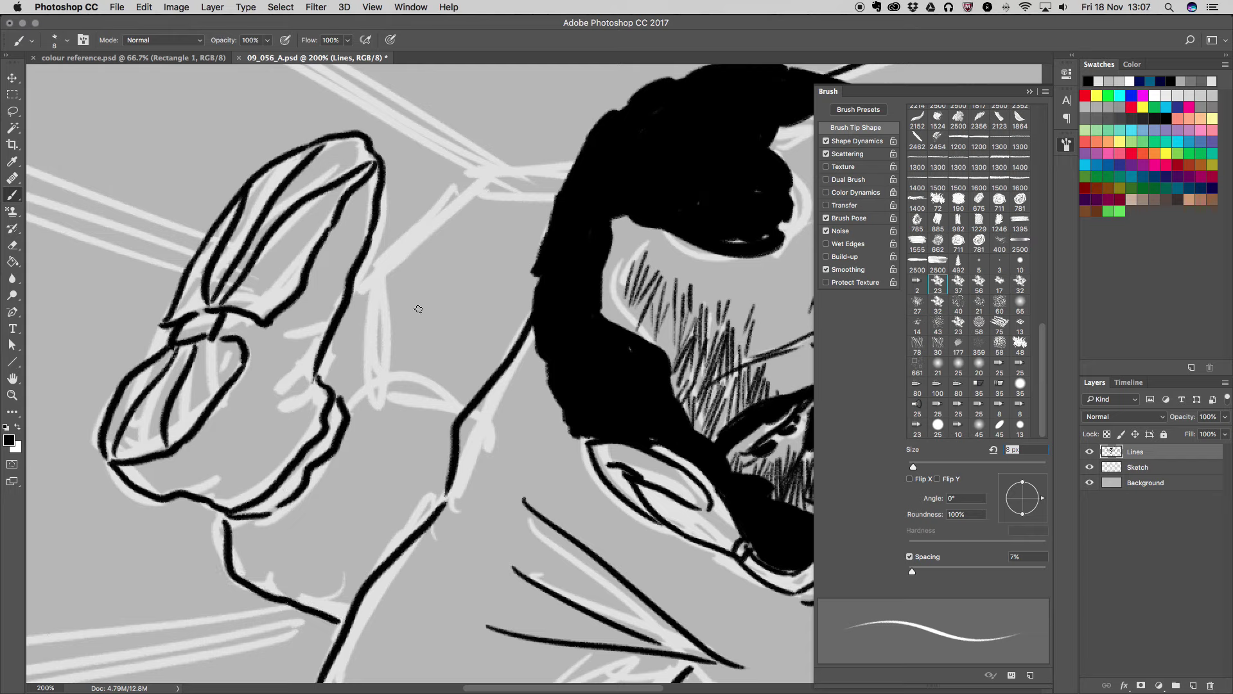
{"action": "mouse_move", "coordinate": [341, 398]}
{"action": "left_mouse_down"}
{"action": "mouse_move", "coordinate": [418, 380]}
{"action": "mouse_move", "coordinate": [458, 411]}
{"action": "left_mouse_up"}
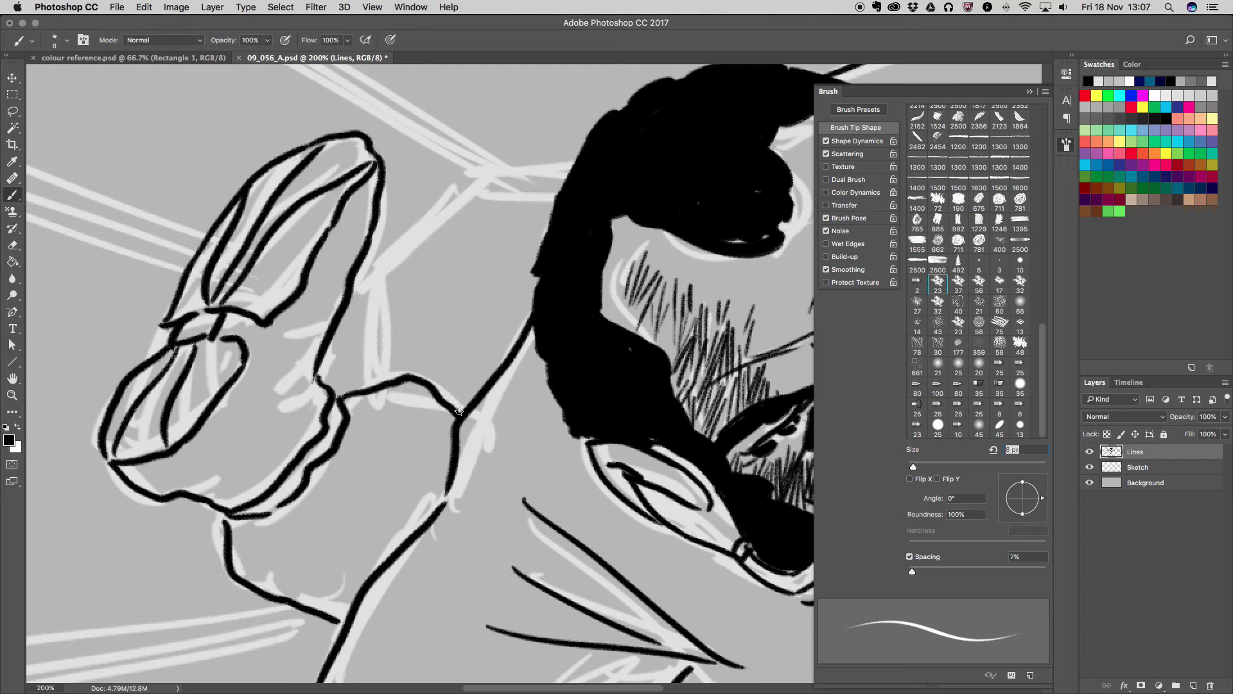
Enlarge the brush to 29 px and fill a black shadow mass under the foot
{"action": "left_click", "coordinate": [922, 466]}
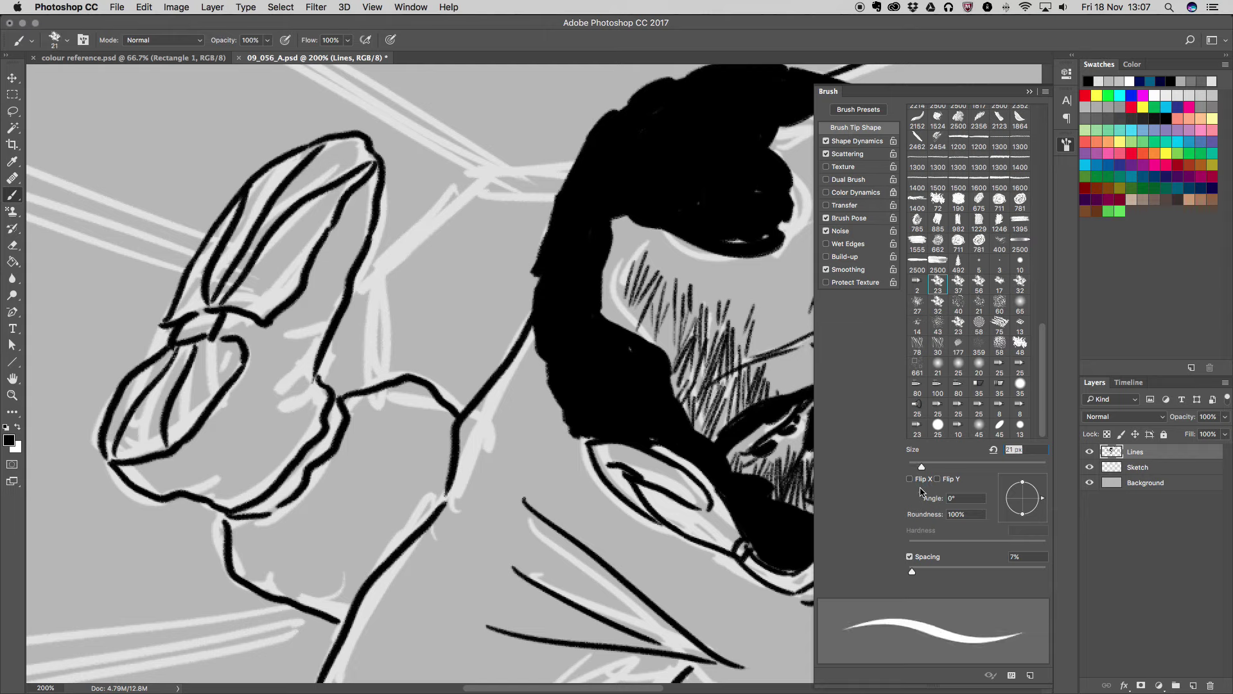
{"action": "left_click", "coordinate": [927, 467]}
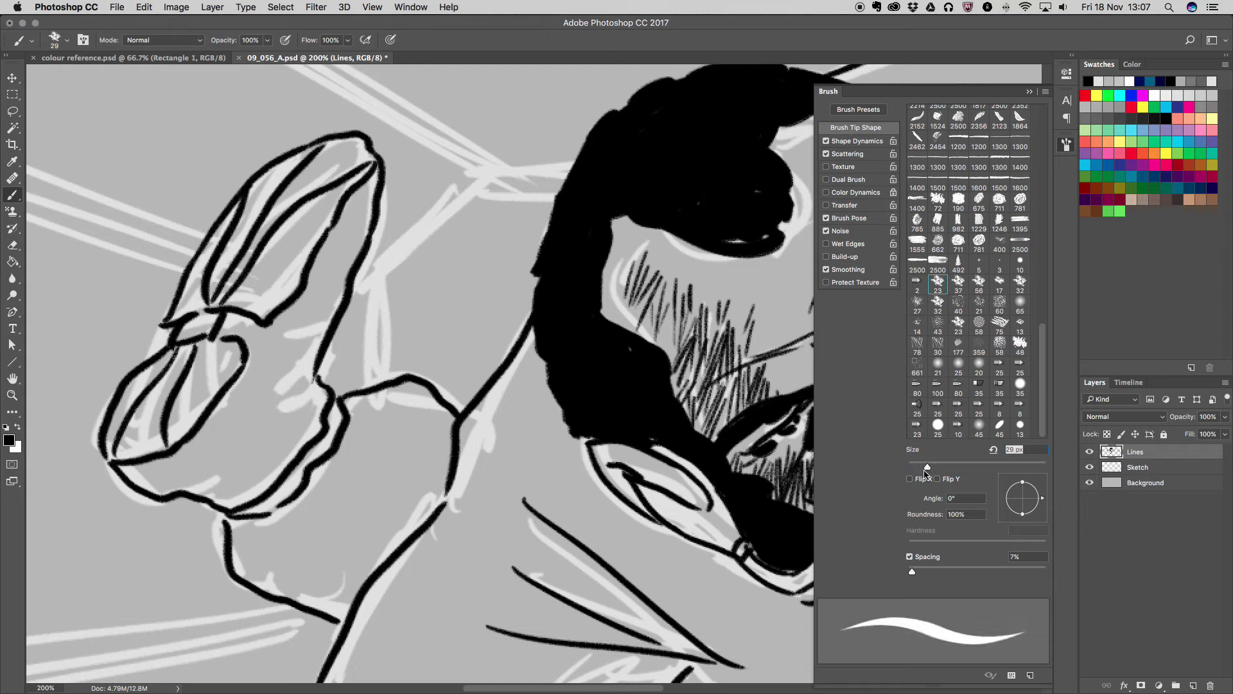
{"action": "mouse_move", "coordinate": [330, 473]}
{"action": "left_mouse_down"}
{"action": "mouse_move", "coordinate": [356, 569]}
{"action": "mouse_move", "coordinate": [423, 493]}
{"action": "mouse_move", "coordinate": [385, 460]}
{"action": "mouse_move", "coordinate": [404, 469]}
{"action": "mouse_move", "coordinate": [418, 514]}
{"action": "mouse_move", "coordinate": [268, 538]}
{"action": "mouse_move", "coordinate": [347, 578]}
{"action": "left_mouse_up"}
{"action": "mouse_move", "coordinate": [249, 495]}
{"action": "left_mouse_down"}
{"action": "mouse_move", "coordinate": [221, 427]}
{"action": "mouse_move", "coordinate": [286, 404]}
{"action": "mouse_move", "coordinate": [270, 462]}
{"action": "mouse_move", "coordinate": [309, 420]}
{"action": "mouse_move", "coordinate": [261, 413]}
{"action": "mouse_move", "coordinate": [302, 405]}
{"action": "left_mouse_up"}
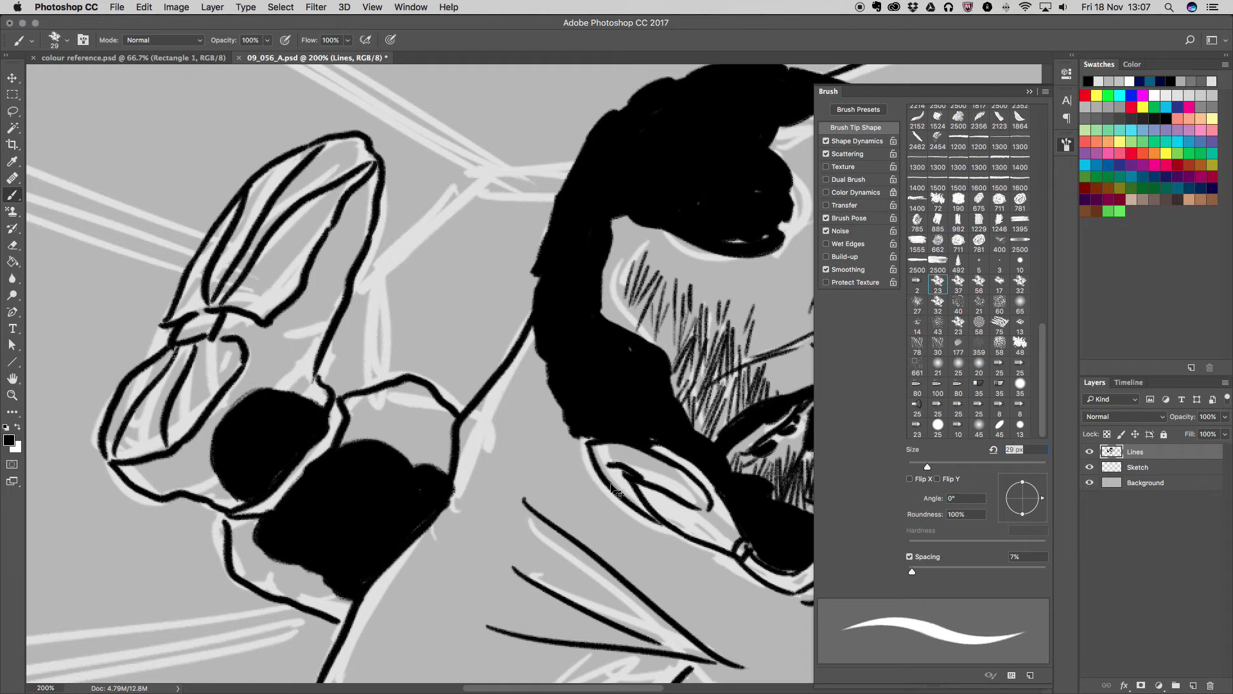
Fill black shadows on the figure's side and on the shoulder near the face
{"action": "key", "text": "ctrl+minus"}
{"action": "mouse_move", "coordinate": [440, 557]}
{"action": "left_mouse_down"}
{"action": "mouse_move", "coordinate": [517, 585]}
{"action": "mouse_move", "coordinate": [437, 574]}
{"action": "mouse_move", "coordinate": [443, 559]}
{"action": "mouse_move", "coordinate": [436, 571]}
{"action": "mouse_move", "coordinate": [448, 576]}
{"action": "mouse_move", "coordinate": [421, 617]}
{"action": "mouse_move", "coordinate": [493, 598]}
{"action": "mouse_move", "coordinate": [449, 588]}
{"action": "mouse_move", "coordinate": [503, 594]}
{"action": "mouse_move", "coordinate": [514, 581]}
{"action": "left_mouse_up"}
{"action": "mouse_move", "coordinate": [530, 404]}
{"action": "left_mouse_down"}
{"action": "mouse_move", "coordinate": [561, 442]}
{"action": "mouse_move", "coordinate": [546, 418]}
{"action": "mouse_move", "coordinate": [533, 424]}
{"action": "mouse_move", "coordinate": [552, 443]}
{"action": "mouse_move", "coordinate": [536, 389]}
{"action": "mouse_move", "coordinate": [546, 430]}
{"action": "mouse_move", "coordinate": [597, 475]}
{"action": "mouse_move", "coordinate": [579, 444]}
{"action": "mouse_move", "coordinate": [617, 465]}
{"action": "mouse_move", "coordinate": [639, 511]}
{"action": "mouse_move", "coordinate": [616, 475]}
{"action": "mouse_move", "coordinate": [639, 500]}
{"action": "left_mouse_up"}
{"action": "mouse_move", "coordinate": [529, 449]}
{"action": "left_mouse_down"}
{"action": "mouse_move", "coordinate": [578, 488]}
{"action": "mouse_move", "coordinate": [514, 444]}
{"action": "mouse_move", "coordinate": [502, 473]}
{"action": "mouse_move", "coordinate": [610, 514]}
{"action": "mouse_move", "coordinate": [594, 514]}
{"action": "left_mouse_up"}
{"action": "scroll", "coordinate": [595, 514], "scroll_direction": "right", "scroll_amount": 6}
{"action": "scroll", "coordinate": [594, 514], "scroll_direction": "down", "scroll_amount": 2}
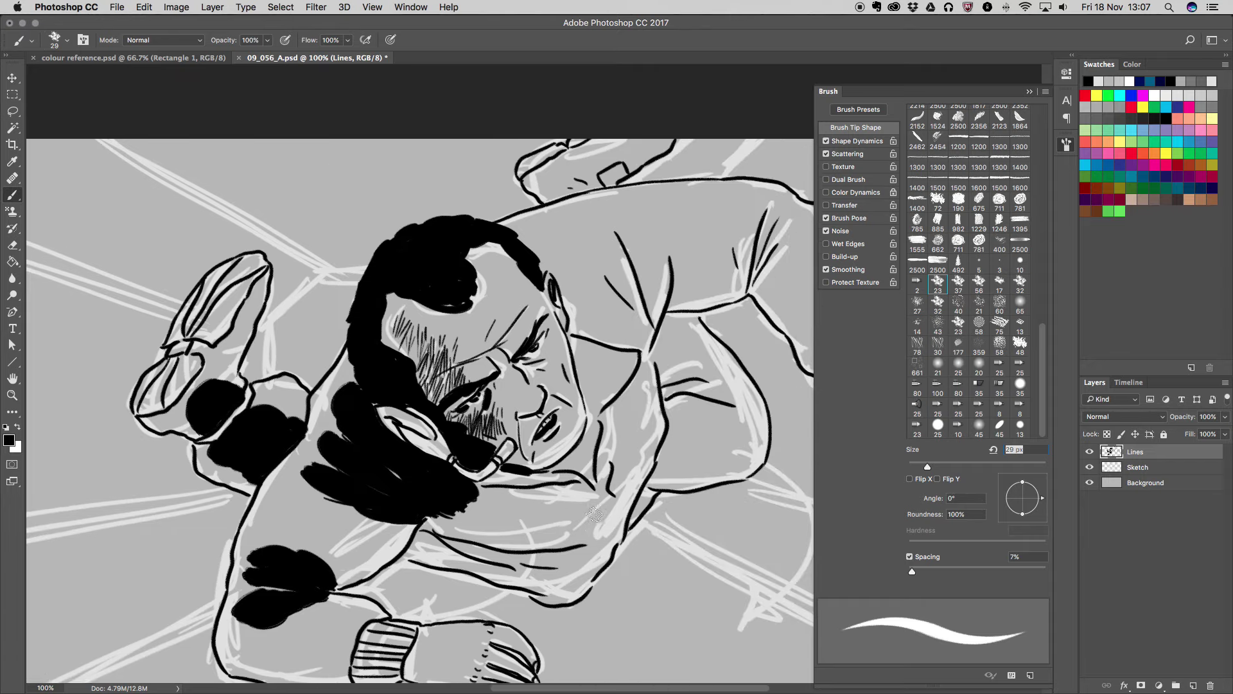
Fill black shadow across the arm band and under the chin to the collar edge
{"action": "mouse_move", "coordinate": [448, 479]}
{"action": "left_mouse_down"}
{"action": "mouse_move", "coordinate": [411, 482]}
{"action": "mouse_move", "coordinate": [415, 513]}
{"action": "mouse_move", "coordinate": [461, 483]}
{"action": "mouse_move", "coordinate": [511, 531]}
{"action": "left_mouse_up"}
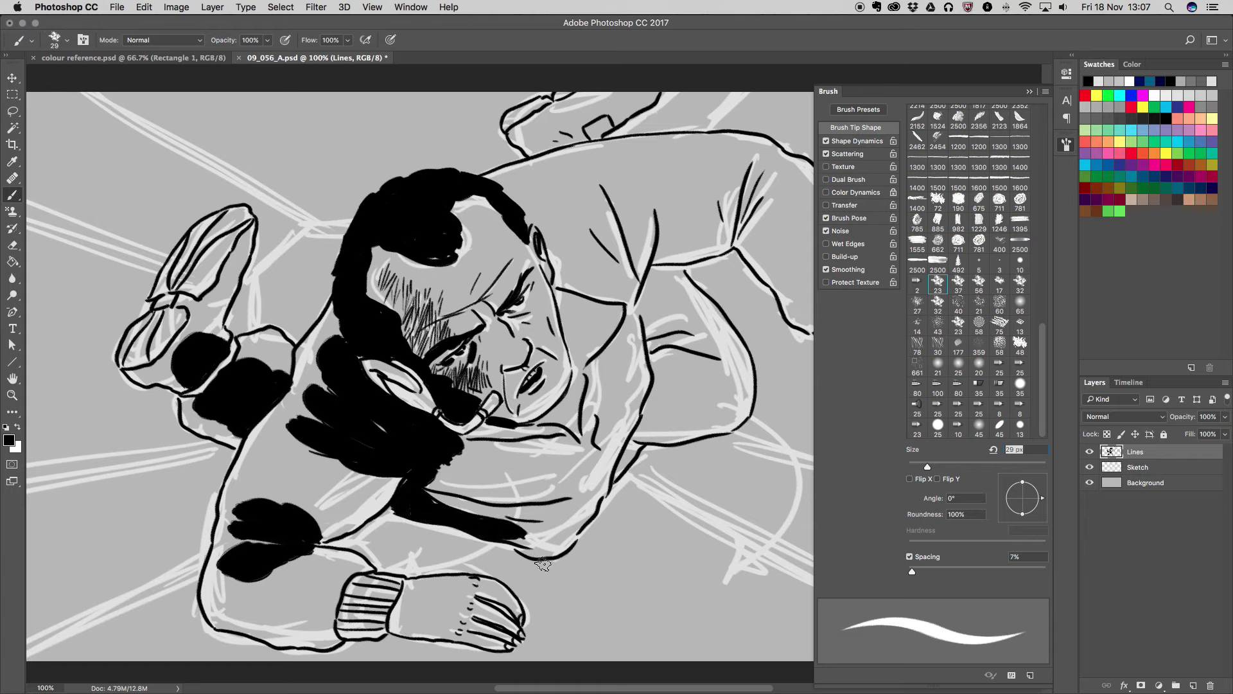
{"action": "mouse_move", "coordinate": [530, 529]}
{"action": "left_mouse_down"}
{"action": "mouse_move", "coordinate": [568, 527]}
{"action": "mouse_move", "coordinate": [594, 501]}
{"action": "mouse_move", "coordinate": [583, 514]}
{"action": "left_mouse_up"}
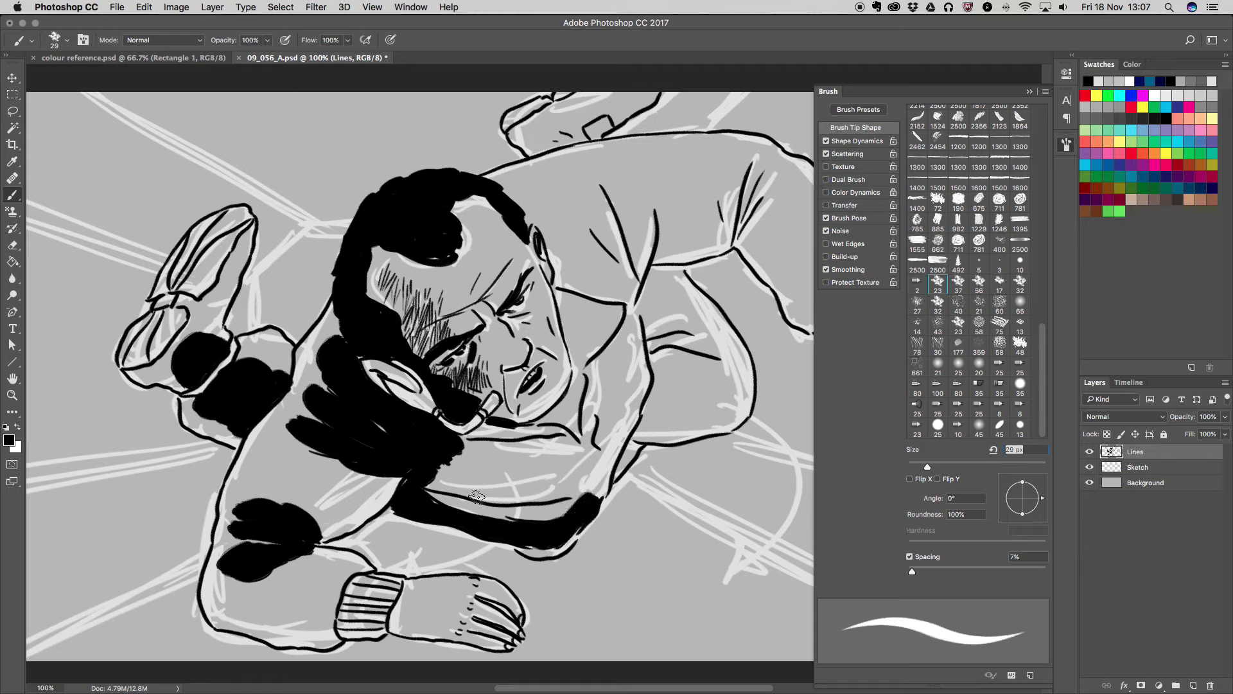
{"action": "mouse_move", "coordinate": [476, 496]}
{"action": "left_mouse_down"}
{"action": "mouse_move", "coordinate": [414, 481]}
{"action": "mouse_move", "coordinate": [562, 501]}
{"action": "mouse_move", "coordinate": [537, 483]}
{"action": "left_mouse_up"}
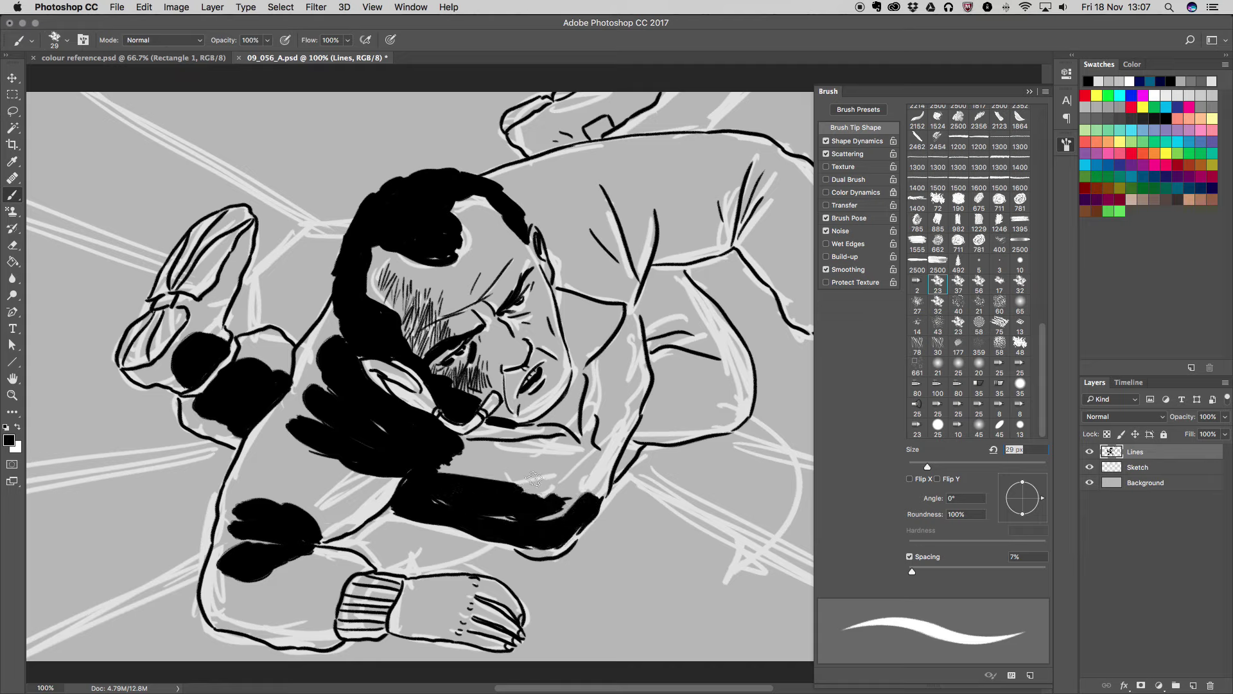
{"action": "mouse_move", "coordinate": [570, 398]}
{"action": "left_mouse_down"}
{"action": "mouse_move", "coordinate": [521, 437]}
{"action": "mouse_move", "coordinate": [464, 429]}
{"action": "mouse_move", "coordinate": [543, 431]}
{"action": "mouse_move", "coordinate": [439, 463]}
{"action": "mouse_move", "coordinate": [543, 472]}
{"action": "mouse_move", "coordinate": [571, 445]}
{"action": "mouse_move", "coordinate": [533, 476]}
{"action": "mouse_move", "coordinate": [580, 439]}
{"action": "mouse_move", "coordinate": [559, 488]}
{"action": "mouse_move", "coordinate": [594, 458]}
{"action": "mouse_move", "coordinate": [606, 482]}
{"action": "mouse_move", "coordinate": [534, 547]}
{"action": "mouse_move", "coordinate": [572, 517]}
{"action": "left_mouse_up"}
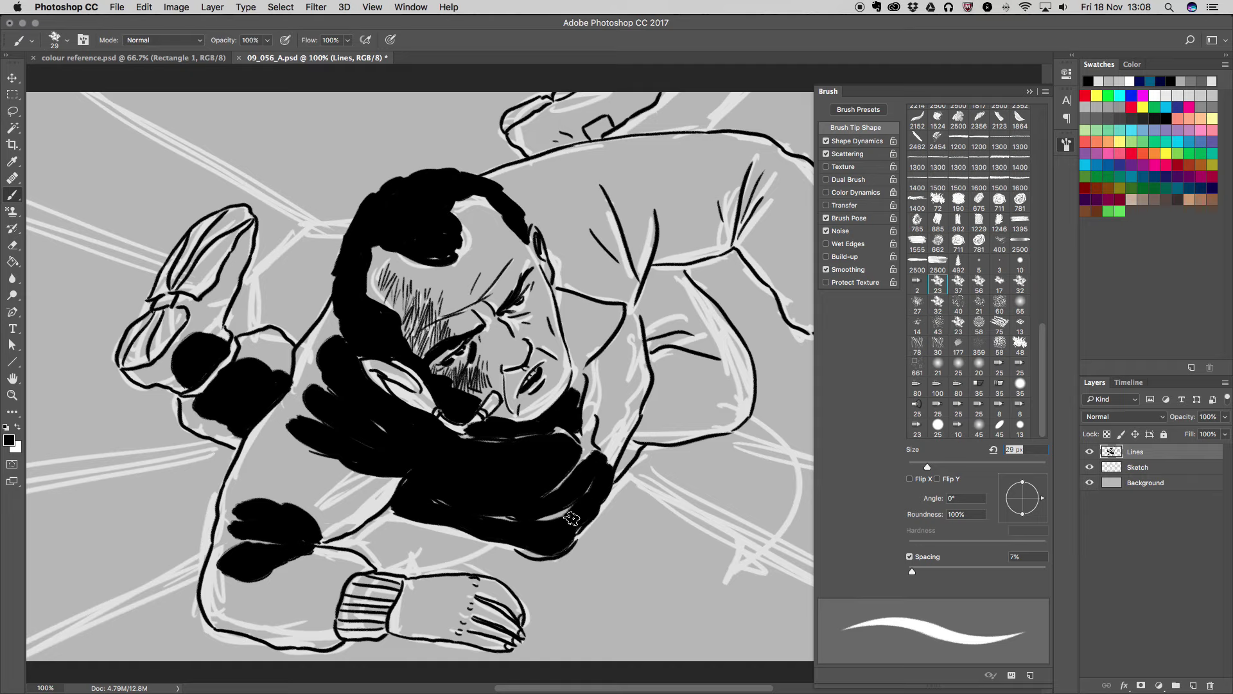
{"action": "mouse_move", "coordinate": [626, 332]}
{"action": "left_mouse_down"}
{"action": "mouse_move", "coordinate": [581, 402]}
{"action": "mouse_move", "coordinate": [623, 340]}
{"action": "mouse_move", "coordinate": [581, 427]}
{"action": "mouse_move", "coordinate": [628, 360]}
{"action": "mouse_move", "coordinate": [604, 444]}
{"action": "mouse_move", "coordinate": [632, 363]}
{"action": "mouse_move", "coordinate": [636, 386]}
{"action": "mouse_move", "coordinate": [614, 450]}
{"action": "mouse_move", "coordinate": [628, 372]}
{"action": "mouse_move", "coordinate": [624, 409]}
{"action": "mouse_move", "coordinate": [627, 384]}
{"action": "left_mouse_up"}
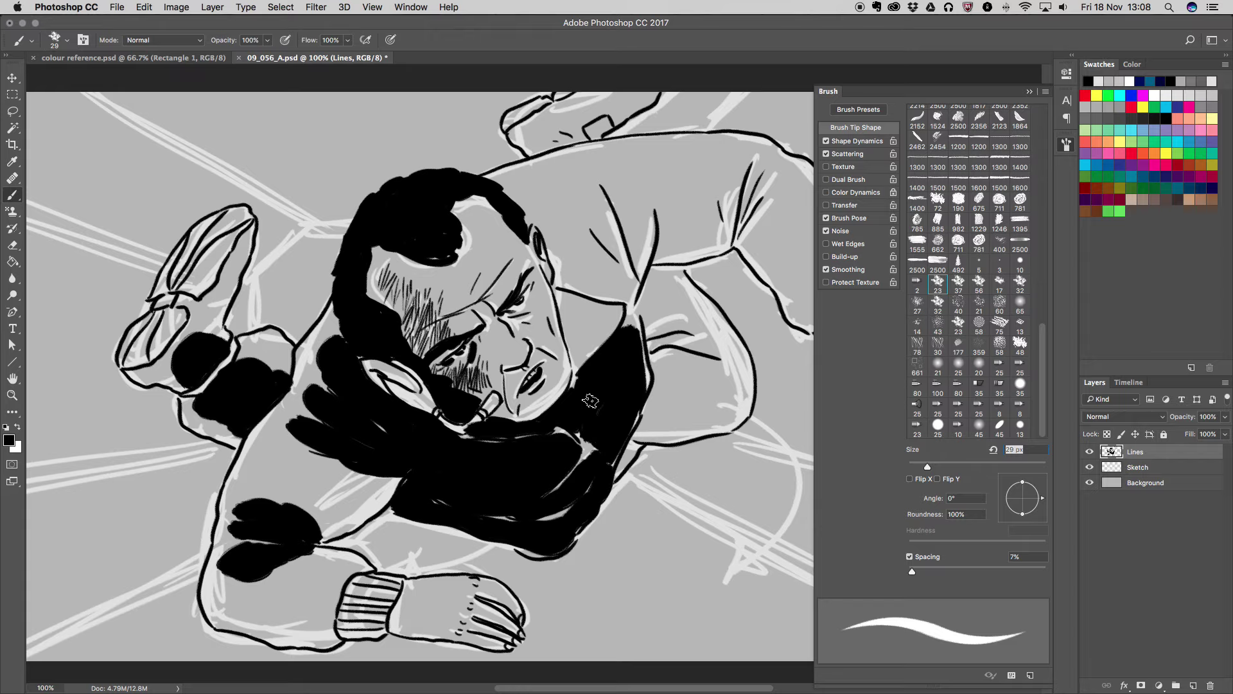
Paint black shadows over the collar hand, below the ear and on the far shoulder
{"action": "mouse_move", "coordinate": [648, 355]}
{"action": "left_mouse_down"}
{"action": "mouse_move", "coordinate": [705, 373]}
{"action": "mouse_move", "coordinate": [693, 371]}
{"action": "left_mouse_up"}
{"action": "mouse_move", "coordinate": [668, 359]}
{"action": "left_mouse_down"}
{"action": "mouse_move", "coordinate": [643, 429]}
{"action": "mouse_move", "coordinate": [700, 401]}
{"action": "mouse_move", "coordinate": [663, 400]}
{"action": "mouse_move", "coordinate": [707, 382]}
{"action": "mouse_move", "coordinate": [713, 360]}
{"action": "mouse_move", "coordinate": [726, 369]}
{"action": "mouse_move", "coordinate": [672, 410]}
{"action": "left_mouse_up"}
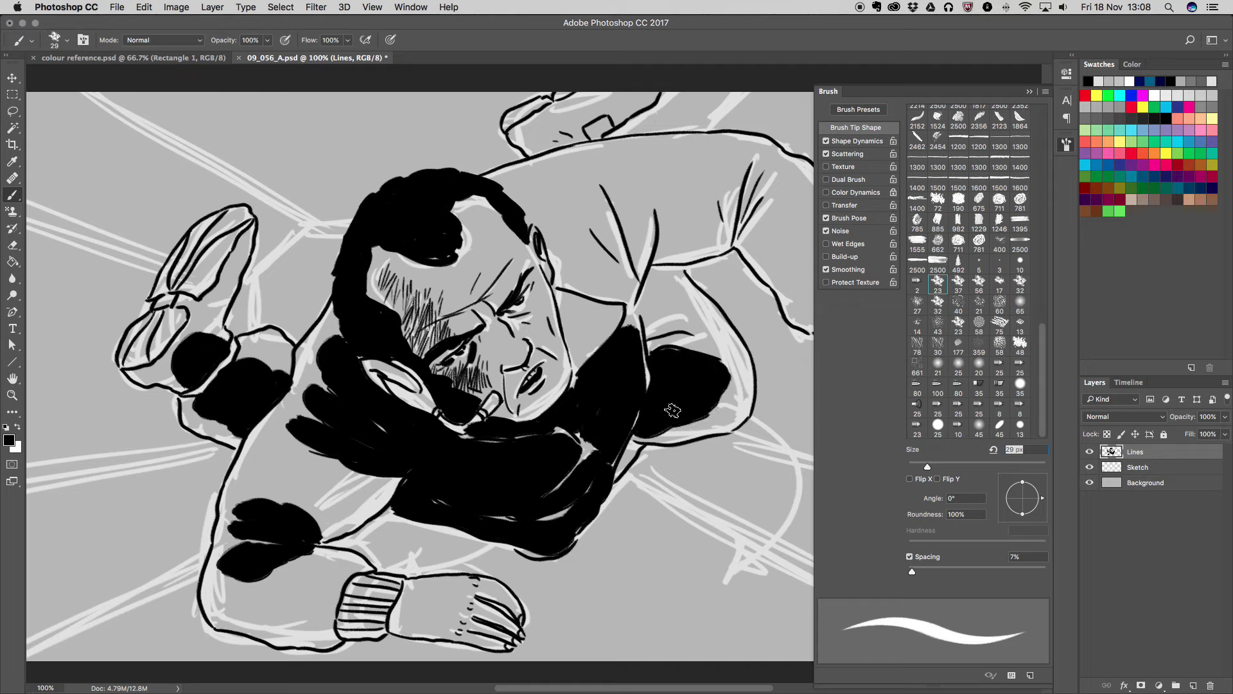
{"action": "left_click_drag", "start_coordinate": [649, 335], "coordinate": [703, 333]}
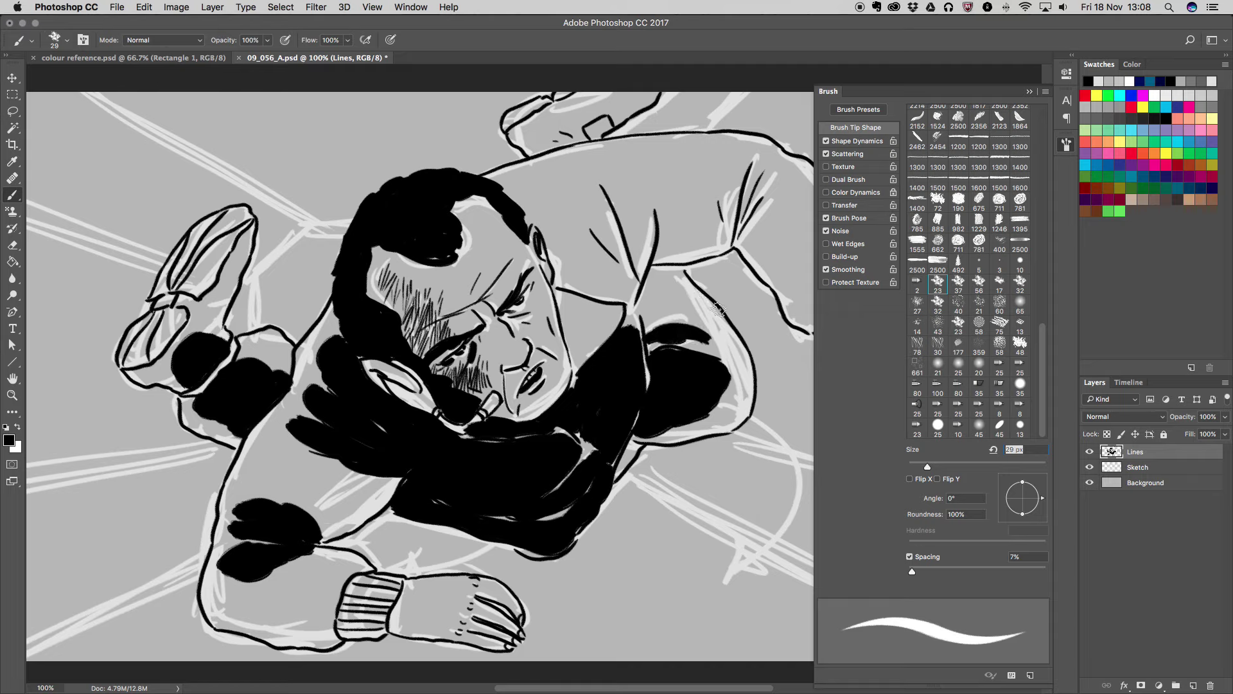
{"action": "mouse_move", "coordinate": [671, 269]}
{"action": "left_mouse_down"}
{"action": "mouse_move", "coordinate": [698, 324]}
{"action": "mouse_move", "coordinate": [642, 311]}
{"action": "mouse_move", "coordinate": [668, 263]}
{"action": "mouse_move", "coordinate": [649, 330]}
{"action": "mouse_move", "coordinate": [674, 327]}
{"action": "left_mouse_up"}
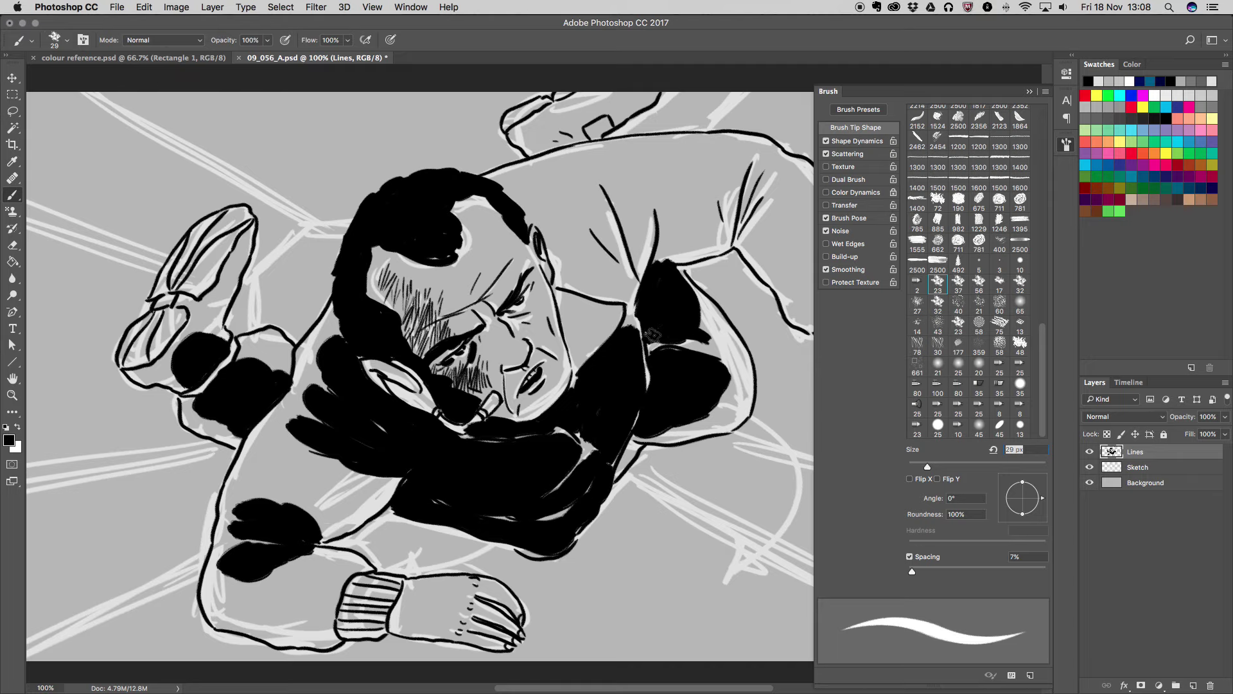
{"action": "left_click_drag", "start_coordinate": [672, 283], "coordinate": [710, 334]}
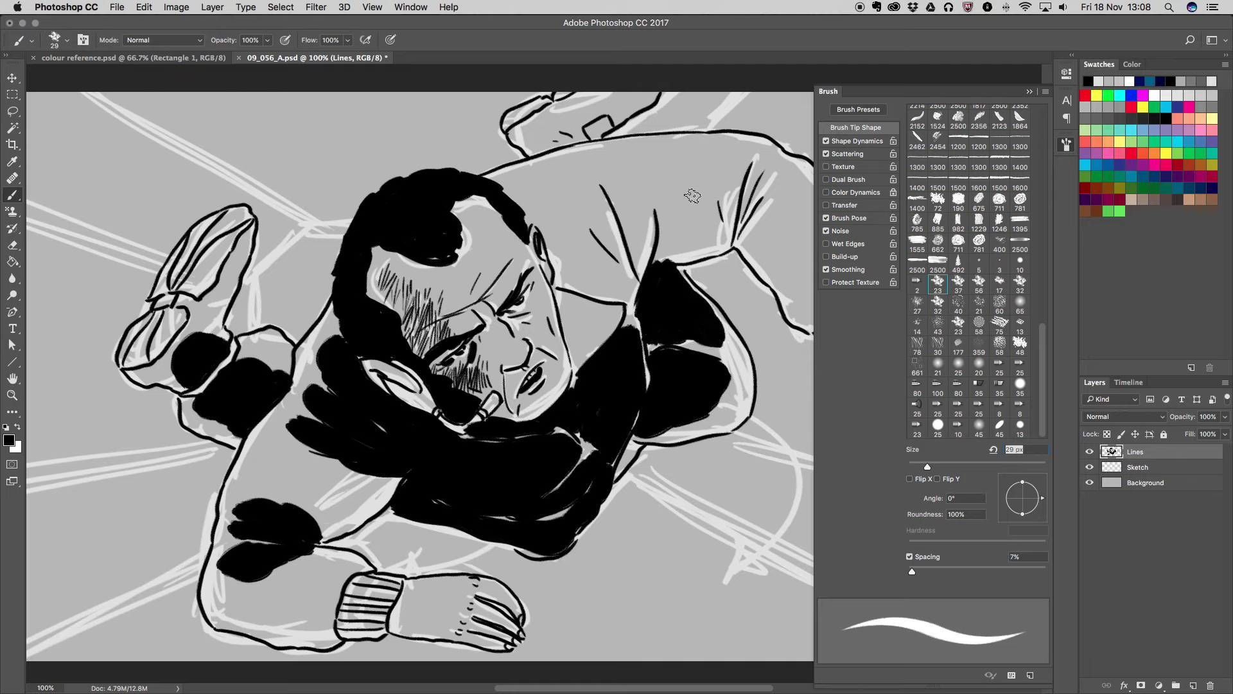
{"action": "mouse_move", "coordinate": [577, 227]}
{"action": "left_mouse_down"}
{"action": "mouse_move", "coordinate": [591, 287]}
{"action": "mouse_move", "coordinate": [619, 272]}
{"action": "mouse_move", "coordinate": [633, 300]}
{"action": "left_mouse_up"}
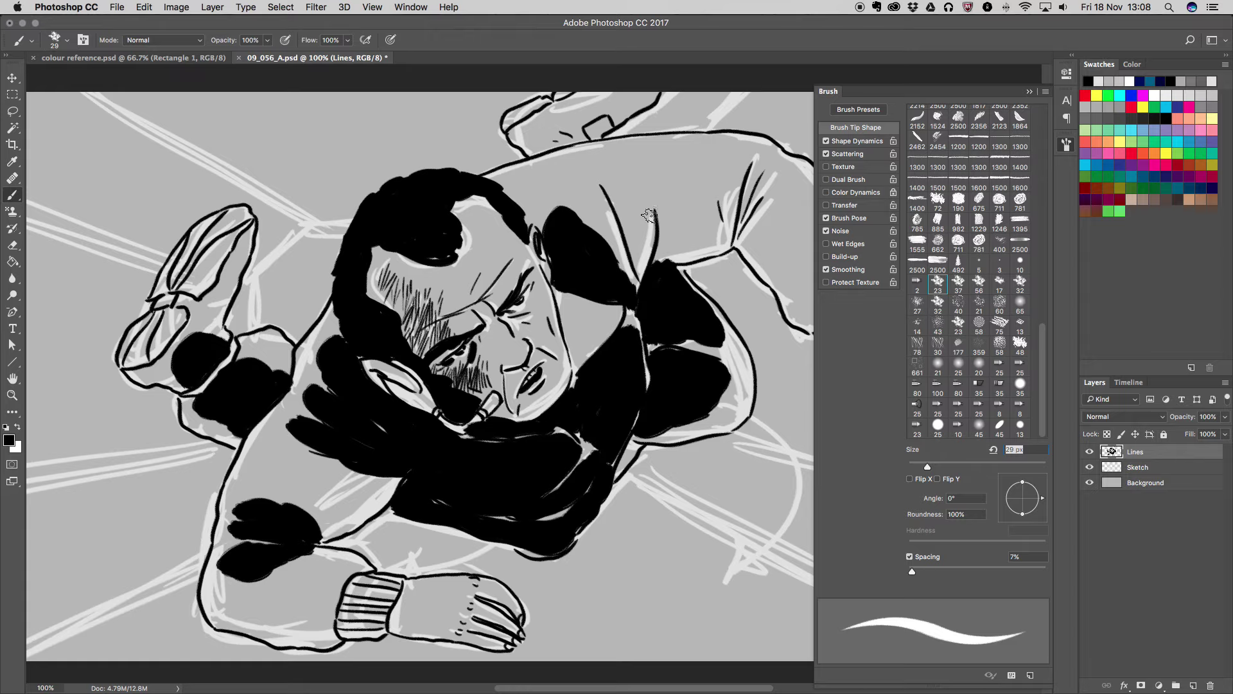
{"action": "left_click_drag", "start_coordinate": [620, 217], "coordinate": [634, 248]}
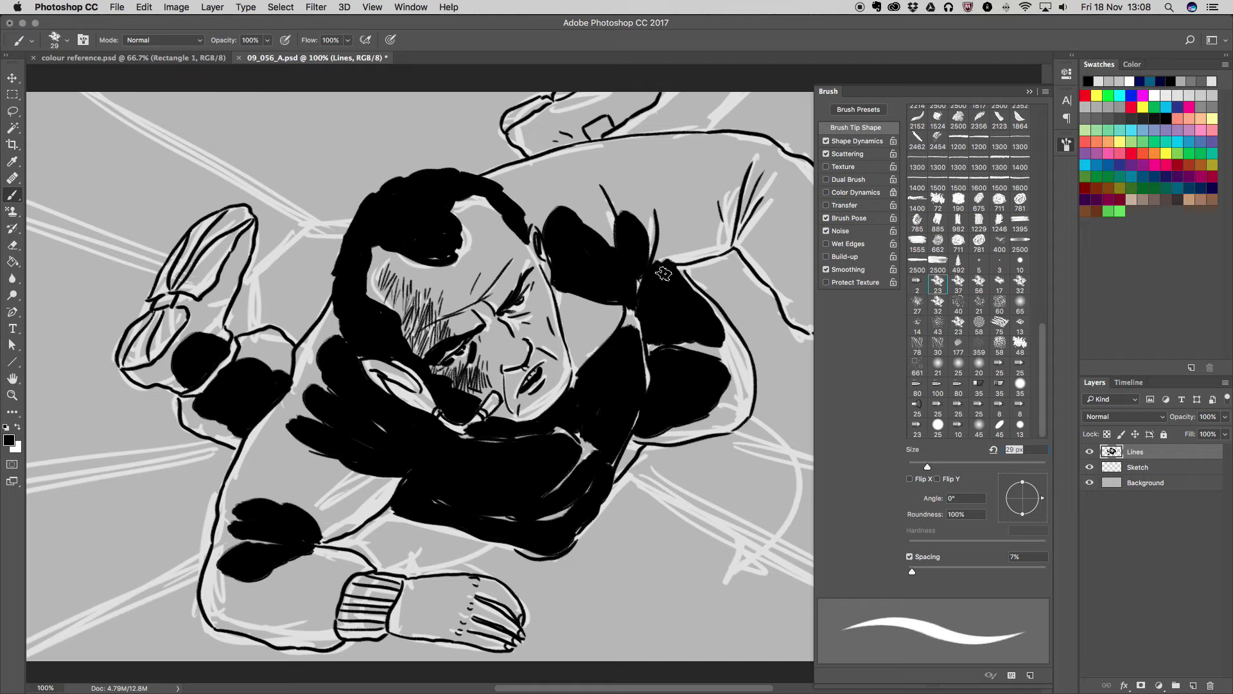
{"action": "left_click_drag", "start_coordinate": [739, 193], "coordinate": [726, 234]}
{"action": "left_click_drag", "start_coordinate": [773, 201], "coordinate": [756, 209]}
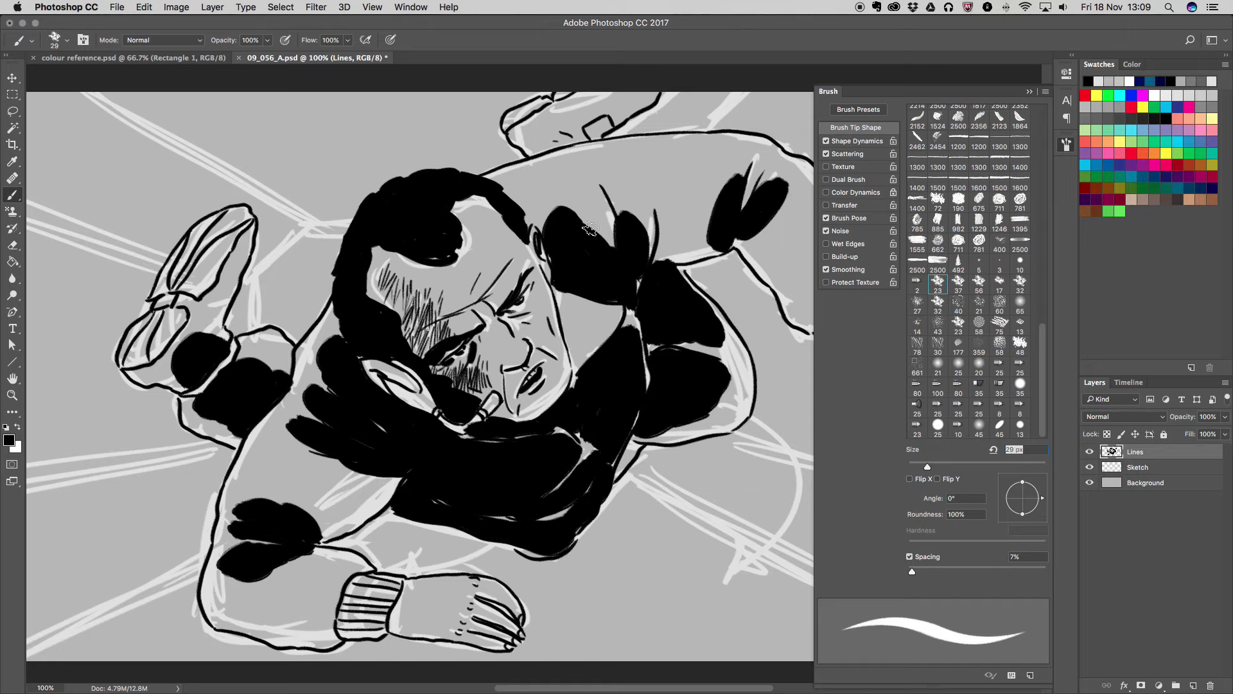
Zoom out to the whole document and shrink the brush for finer lines
{"action": "scroll", "coordinate": [595, 229], "scroll_direction": "right", "scroll_amount": 5}
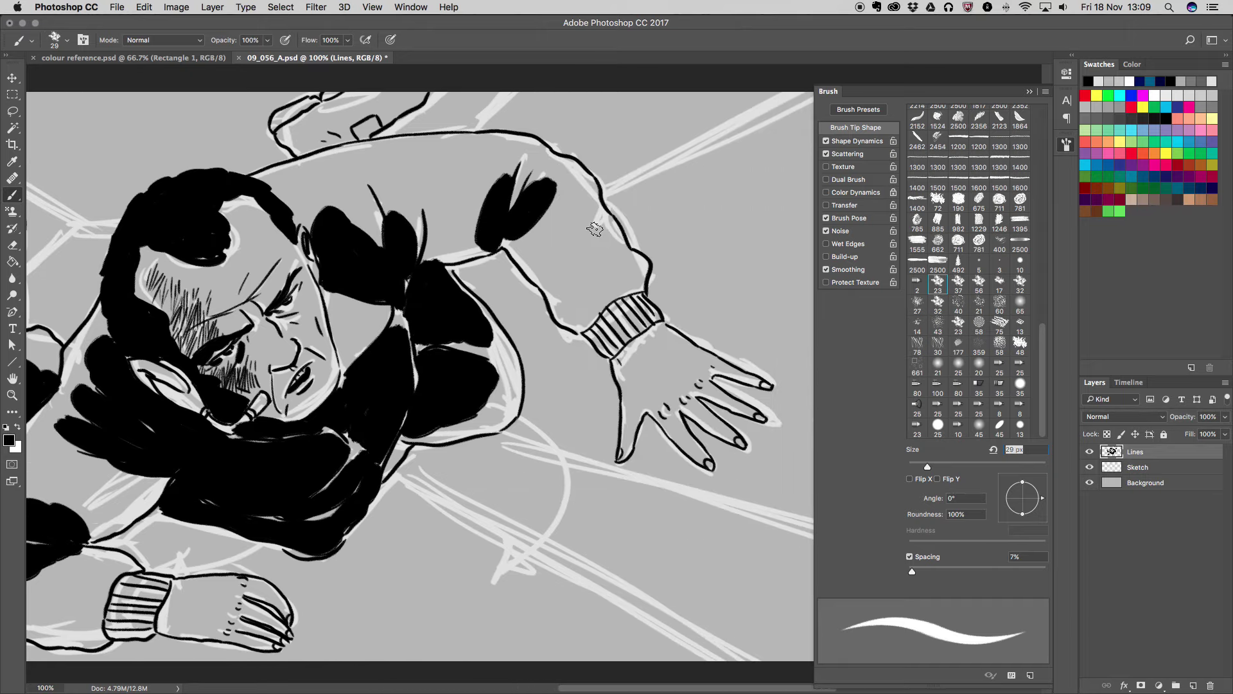
{"action": "key", "text": "super+minus"}
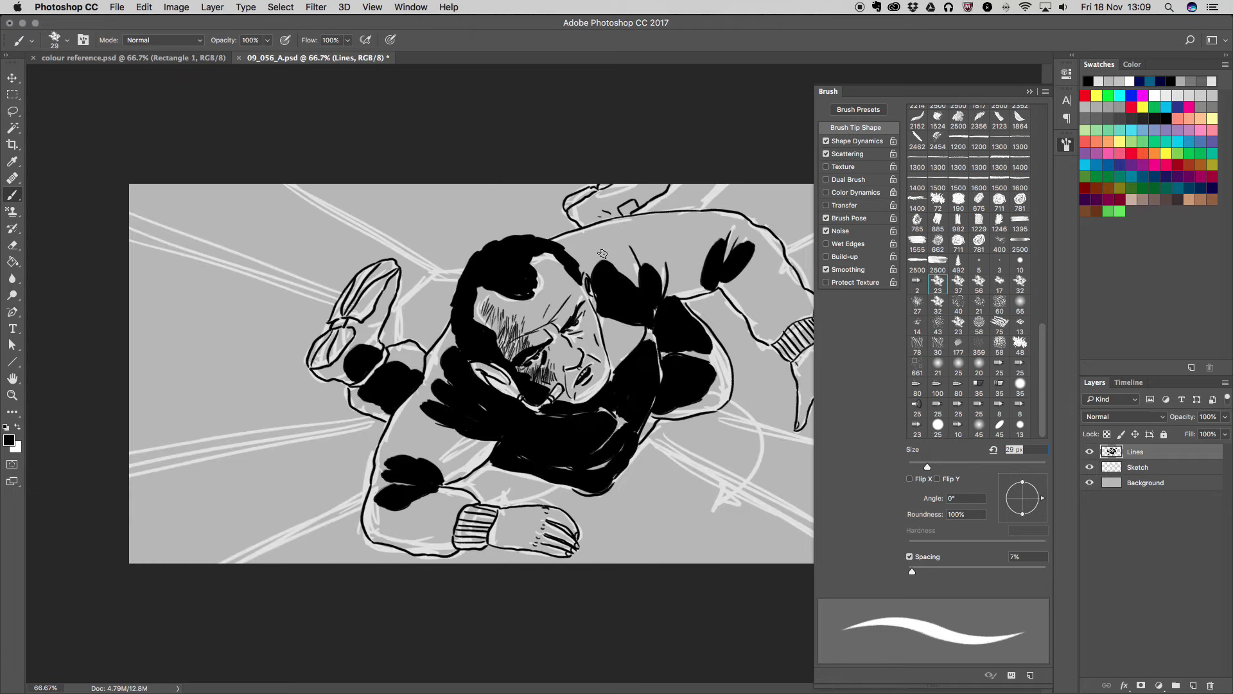
{"action": "left_click_drag", "start_coordinate": [931, 472], "coordinate": [915, 468]}
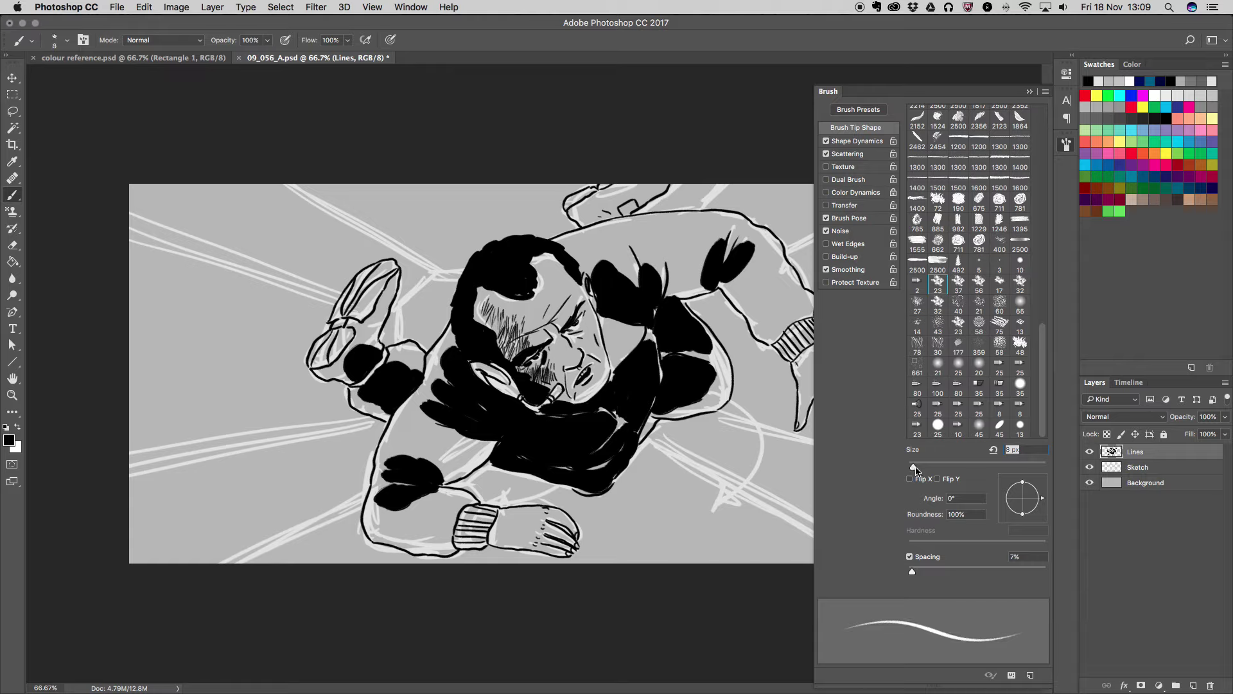
{"action": "left_click", "coordinate": [1029, 93]}
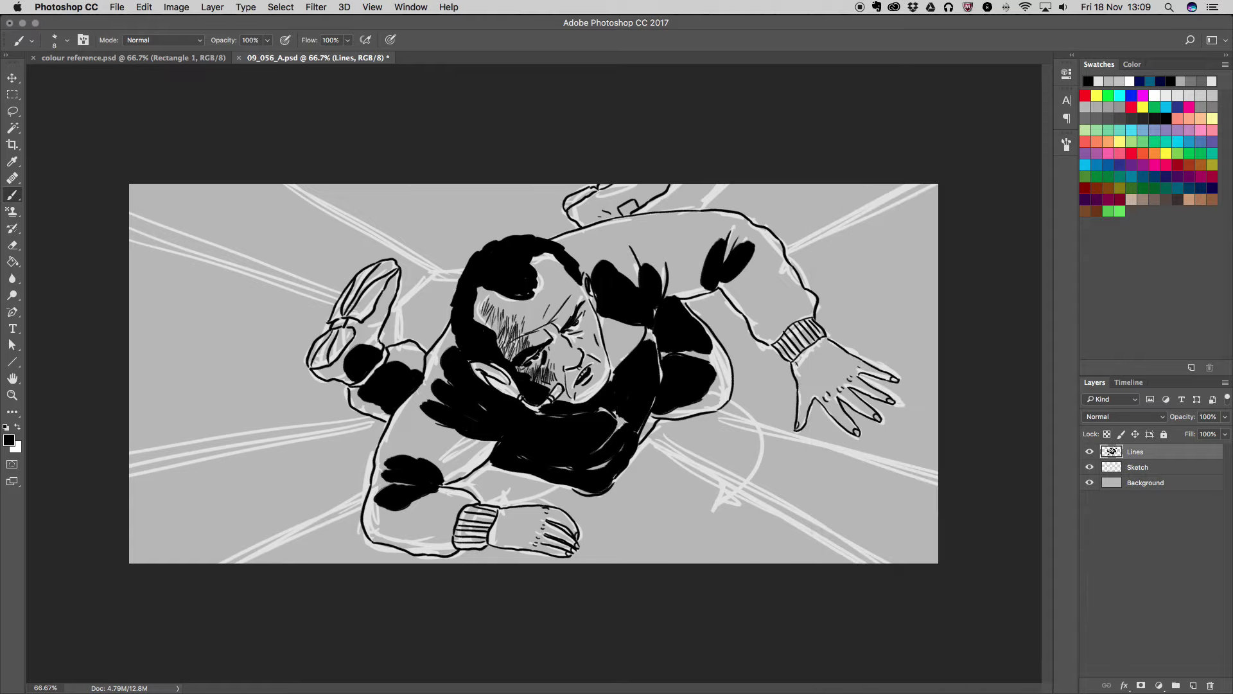
Ink straight speed lines out to the bottom, left, top and right edges, then enlarge the brush to 18
{"action": "left_click_drag", "start_coordinate": [366, 496], "coordinate": [241, 564]}
{"action": "left_click_drag", "start_coordinate": [381, 421], "coordinate": [129, 460]}
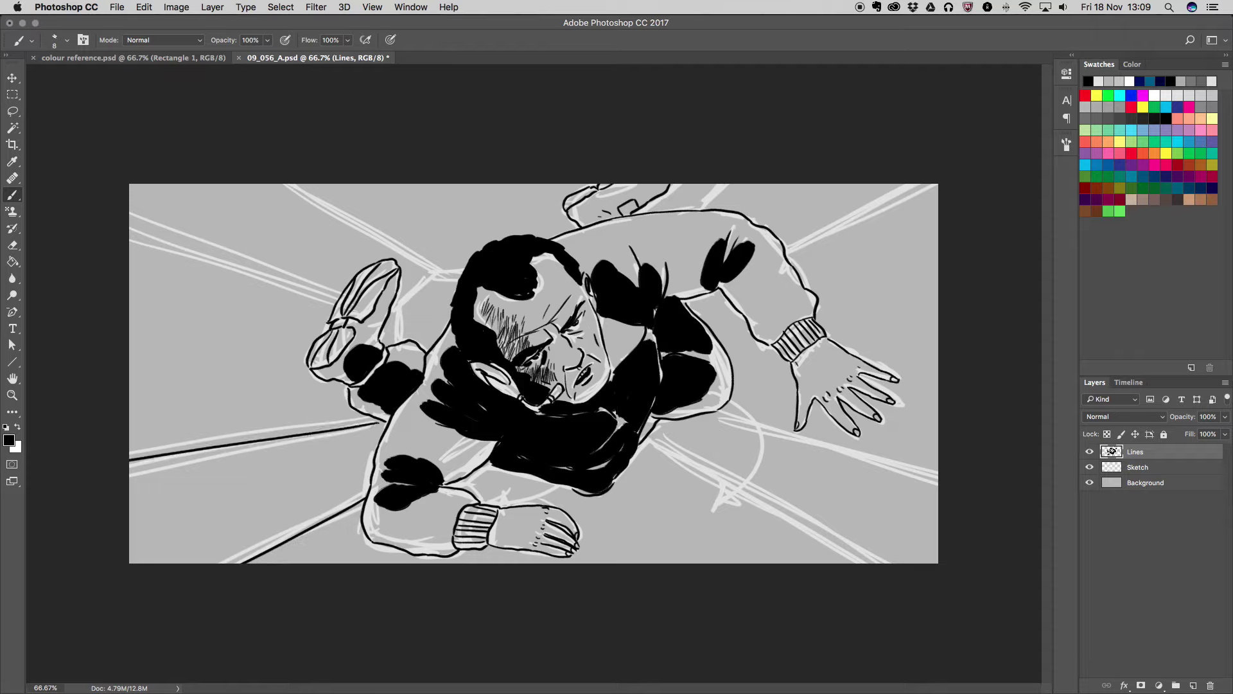
{"action": "left_click_drag", "start_coordinate": [337, 302], "coordinate": [129, 228]}
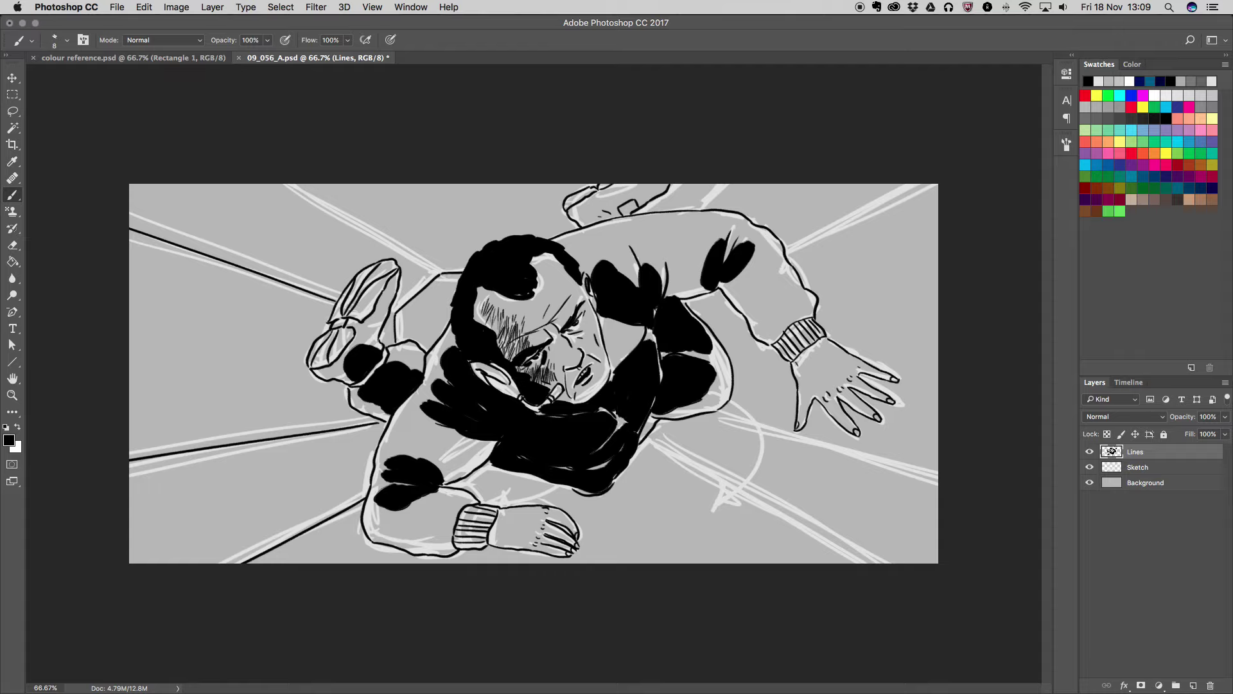
{"action": "left_click", "coordinate": [443, 275], "text": "shift"}
{"action": "left_click", "coordinate": [786, 250], "text": "shift"}
{"action": "left_click", "coordinate": [720, 411], "text": "shift"}
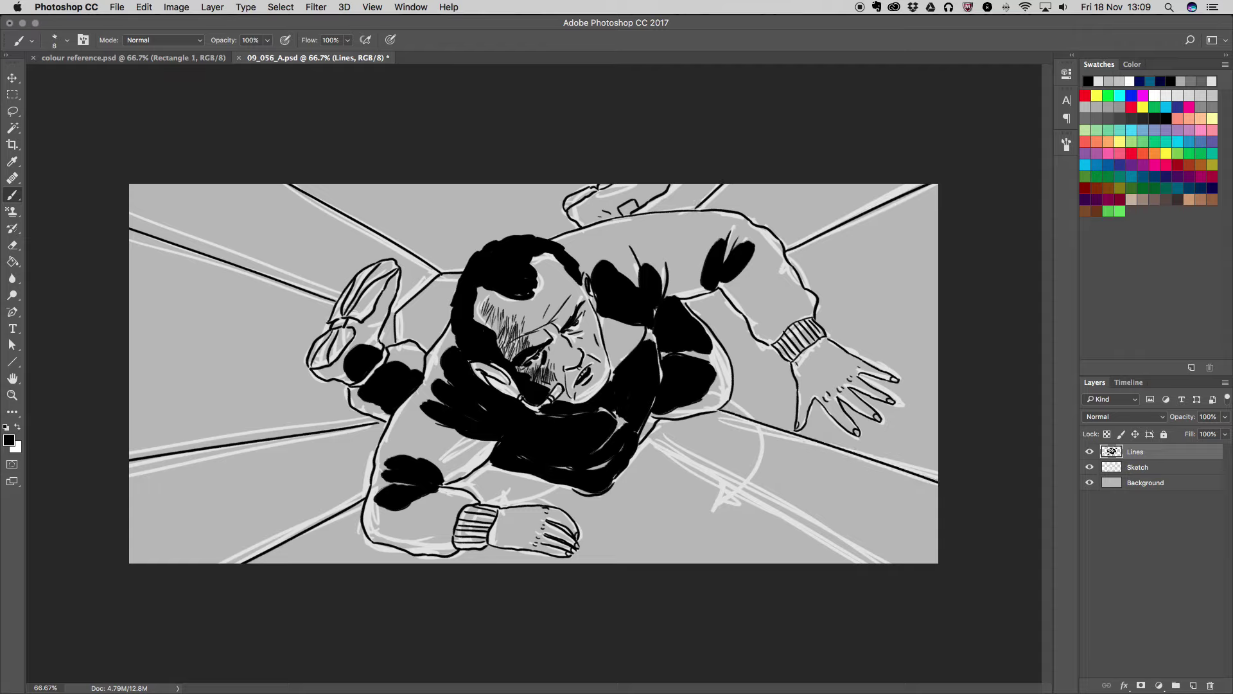
{"action": "left_click", "coordinate": [646, 437], "text": "shift"}
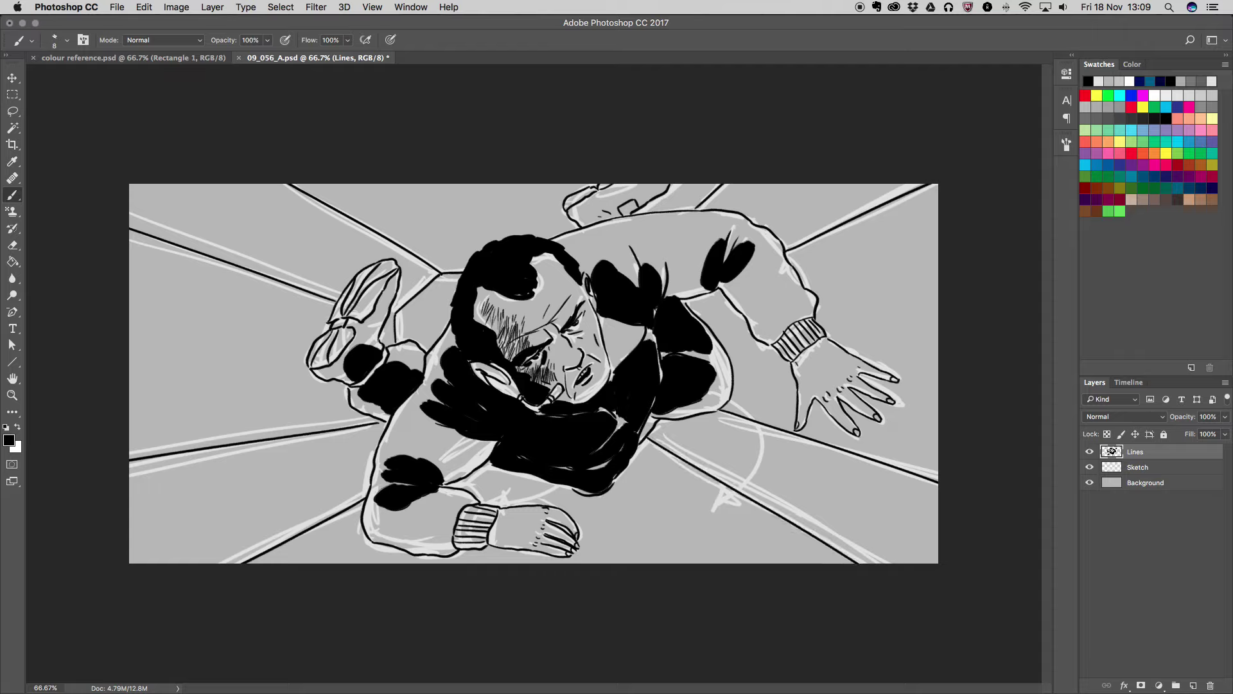
{"action": "left_click", "coordinate": [1066, 144]}
{"action": "left_click", "coordinate": [920, 464]}
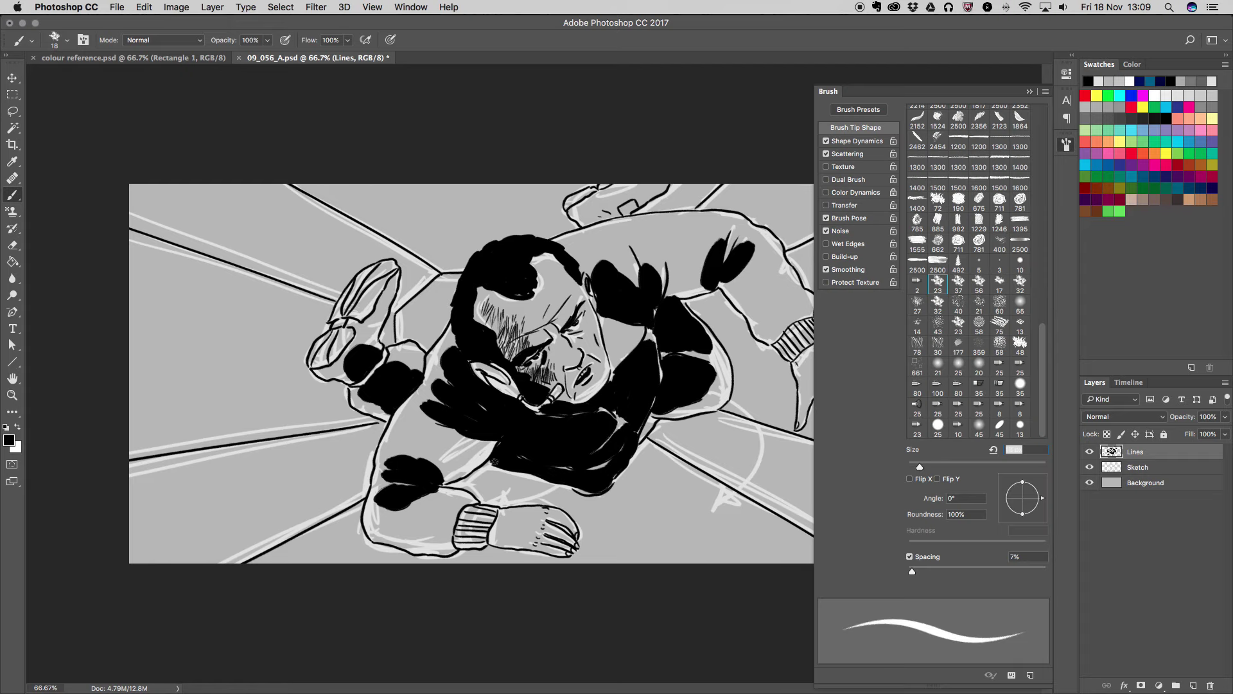
Fill light gaps in the torso's shadow with a 42 px brush, then reduce it to 12
{"action": "left_click", "coordinate": [936, 463]}
{"action": "left_click_drag", "start_coordinate": [509, 464], "coordinate": [548, 478]}
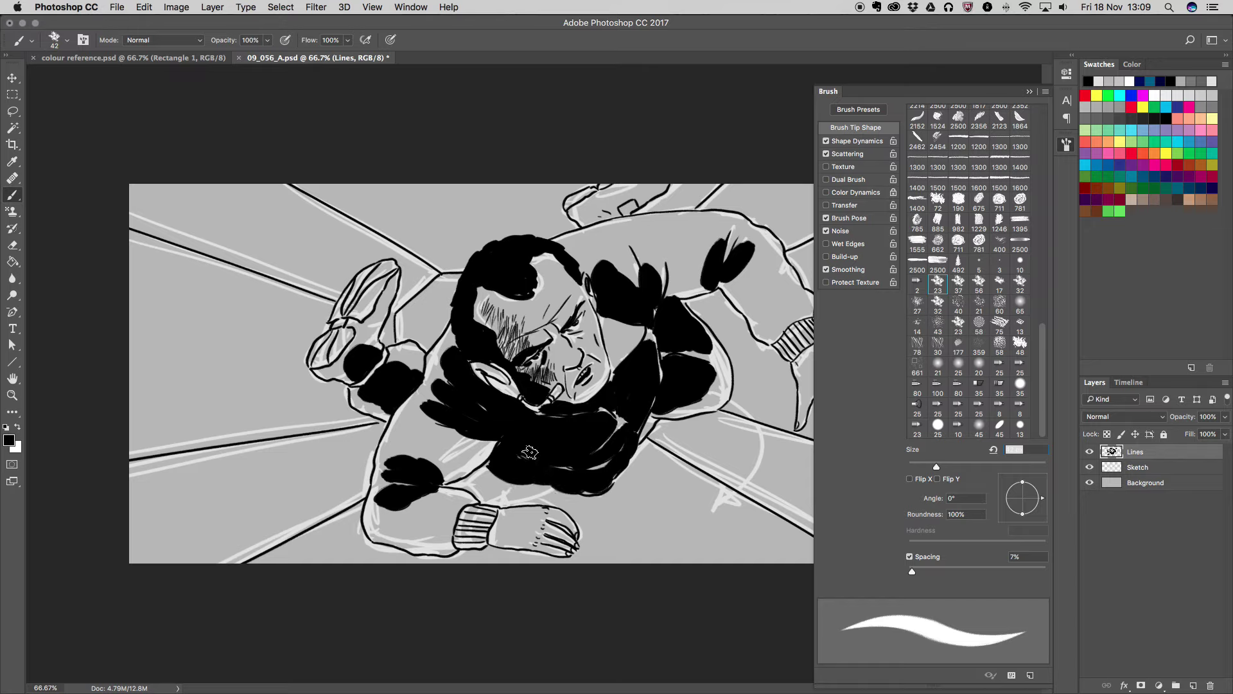
{"action": "left_click_drag", "start_coordinate": [925, 467], "coordinate": [915, 470]}
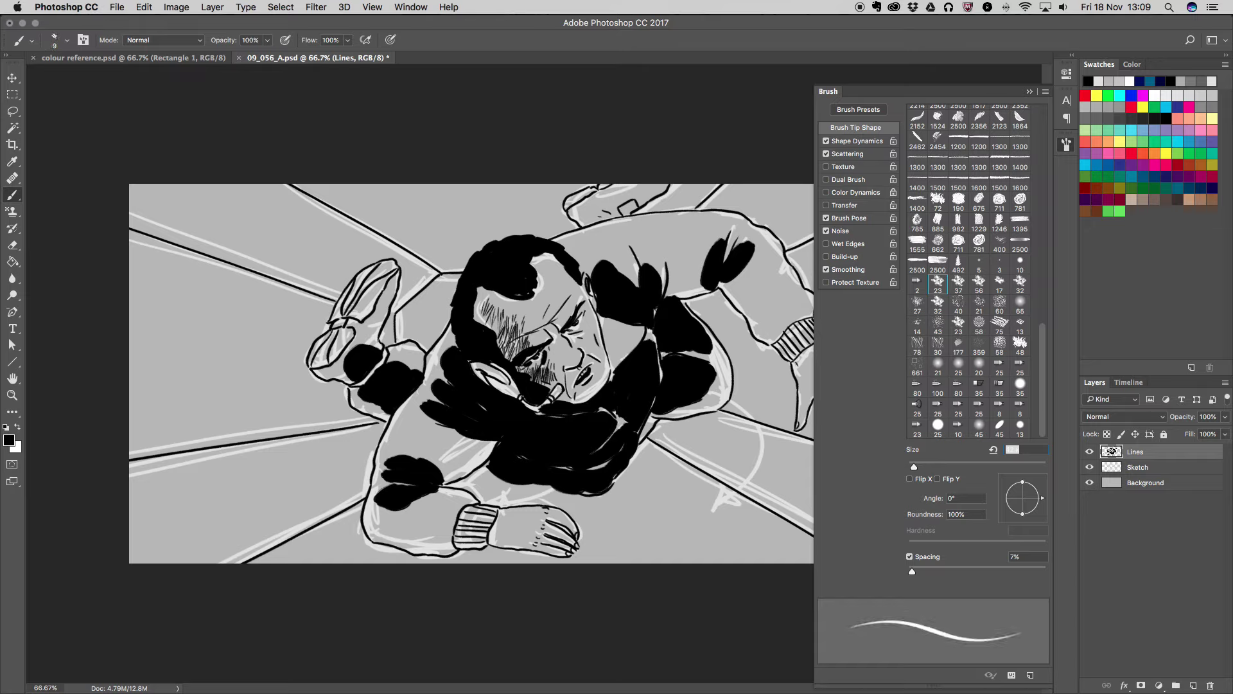
Select the Background layer and sample a pinkish red from colour reference.psd, returning to 09_056_A.psd
{"action": "left_click", "coordinate": [1140, 482]}
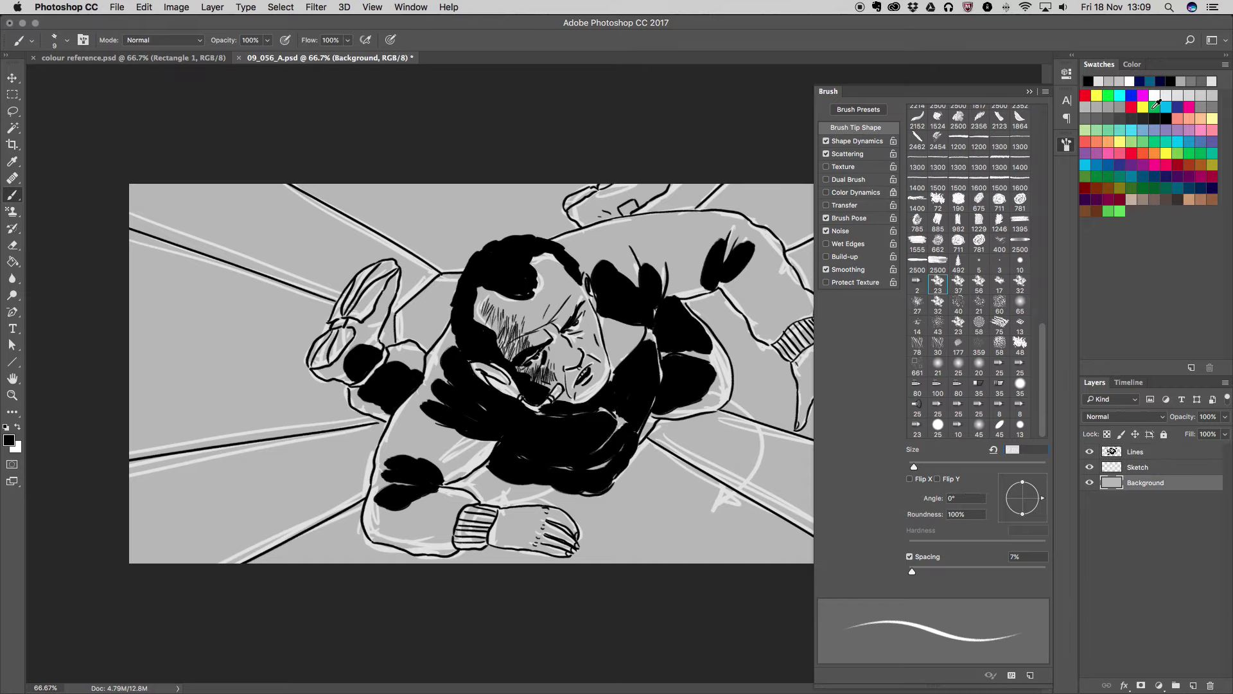
{"action": "left_click", "coordinate": [129, 58]}
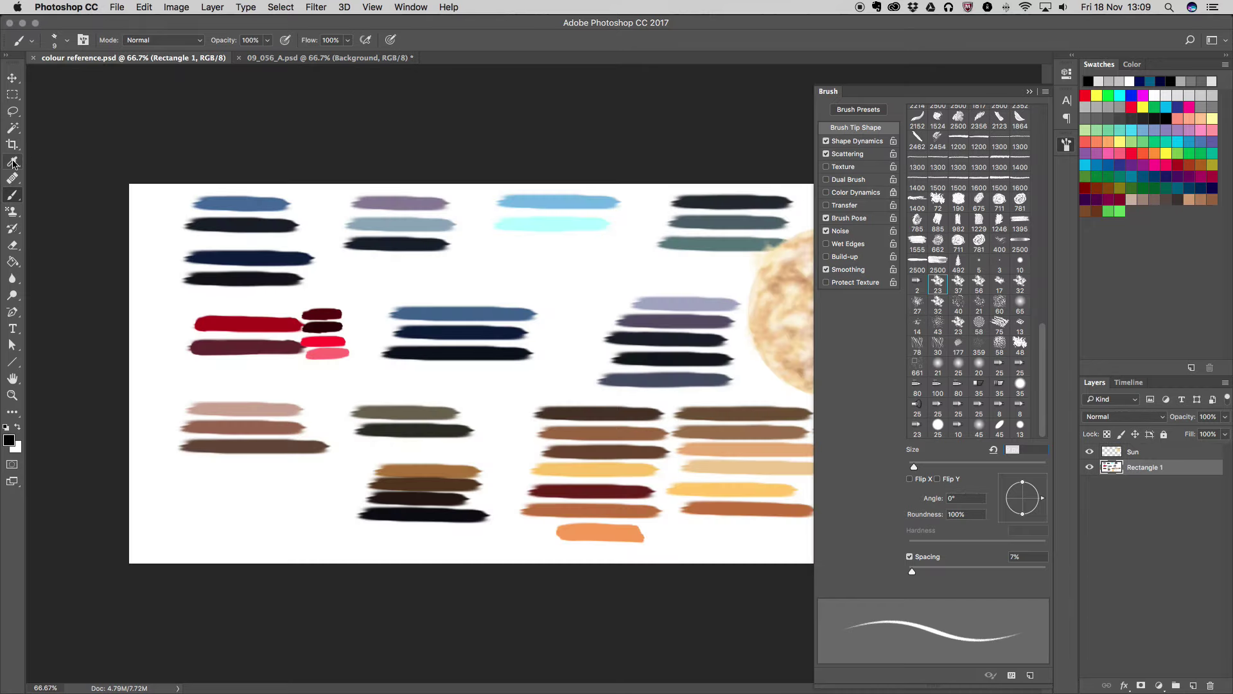
{"action": "left_click", "coordinate": [13, 161]}
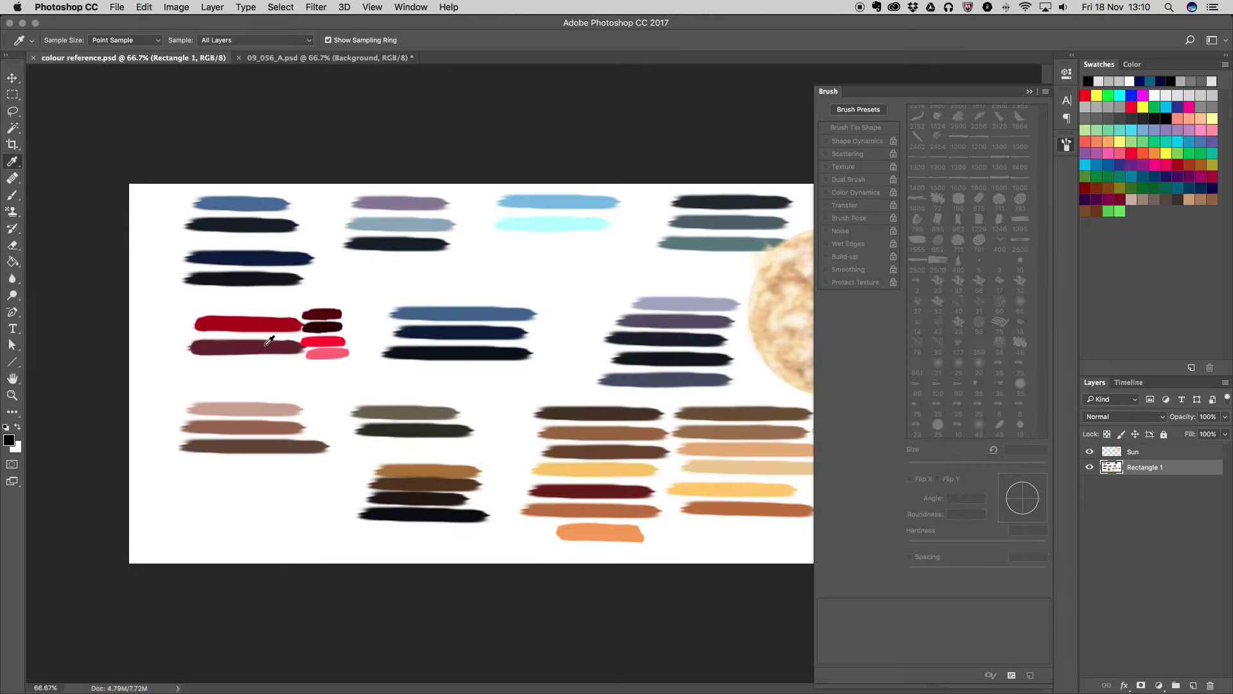
{"action": "left_click", "coordinate": [269, 323]}
{"action": "left_click", "coordinate": [295, 340]}
{"action": "left_click", "coordinate": [326, 313]}
{"action": "left_click", "coordinate": [324, 340]}
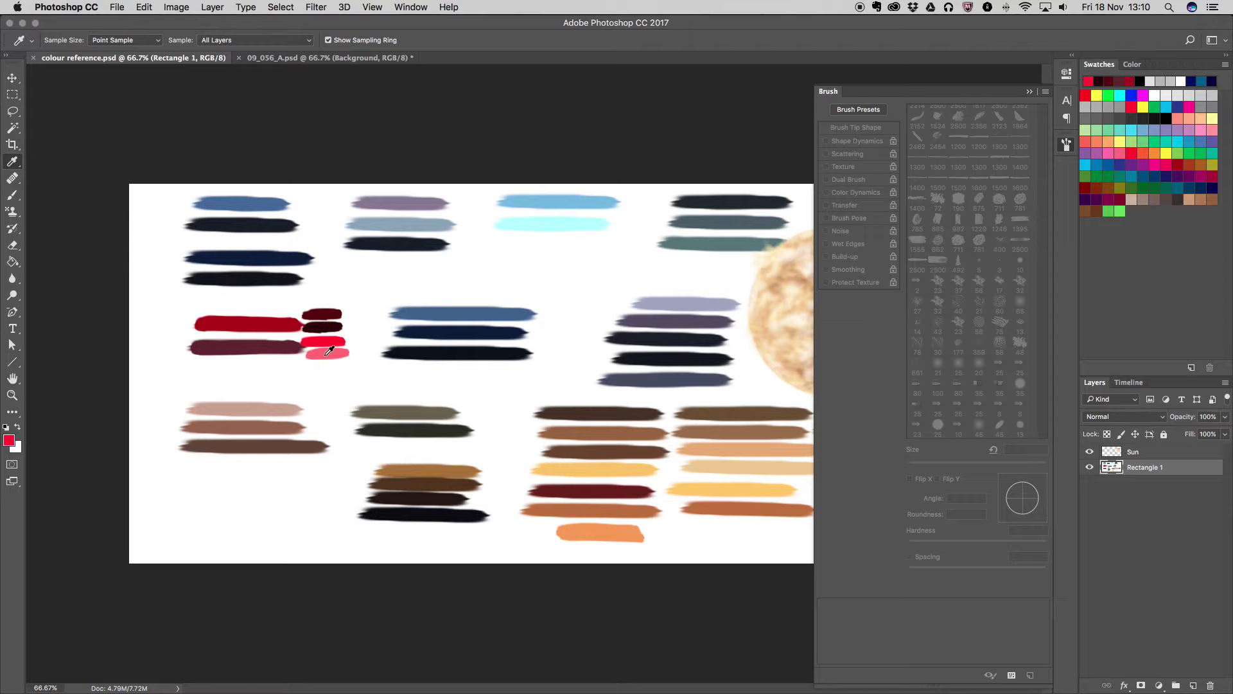
{"action": "left_click", "coordinate": [327, 352]}
{"action": "left_click", "coordinate": [280, 58]}
{"action": "key", "text": "b"}
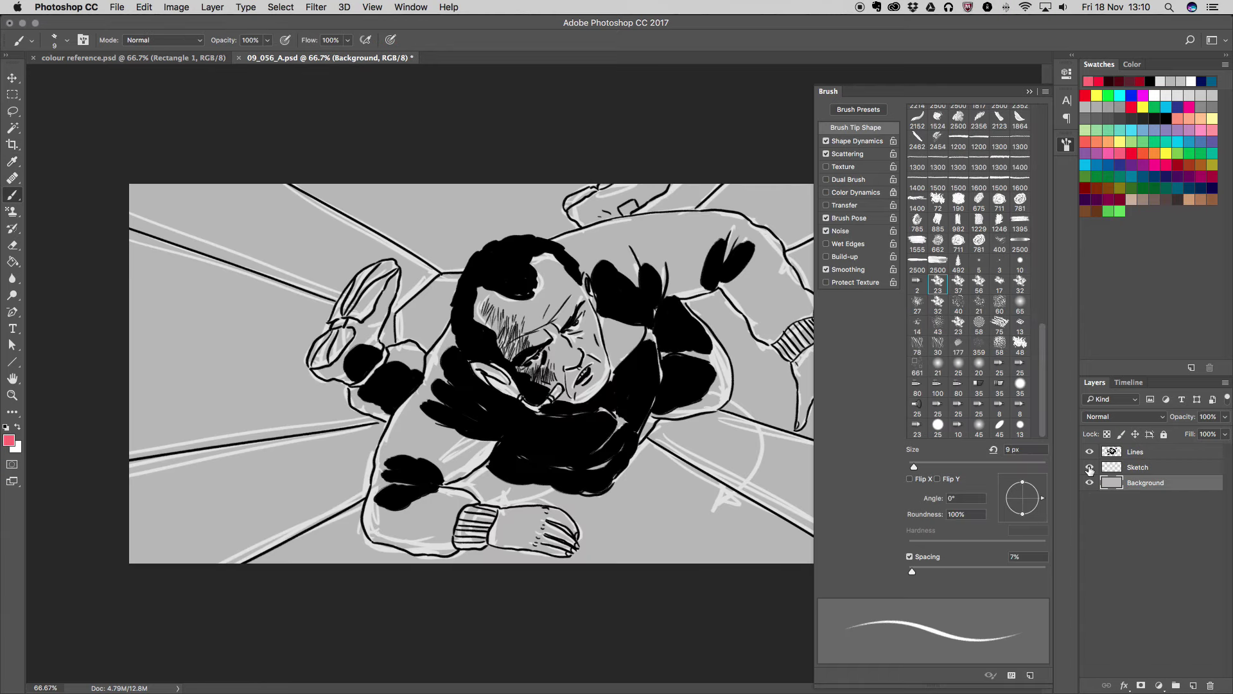
Hide the Sketch layer and paint-bucket the Background solid dark red
{"action": "left_click", "coordinate": [1089, 468]}
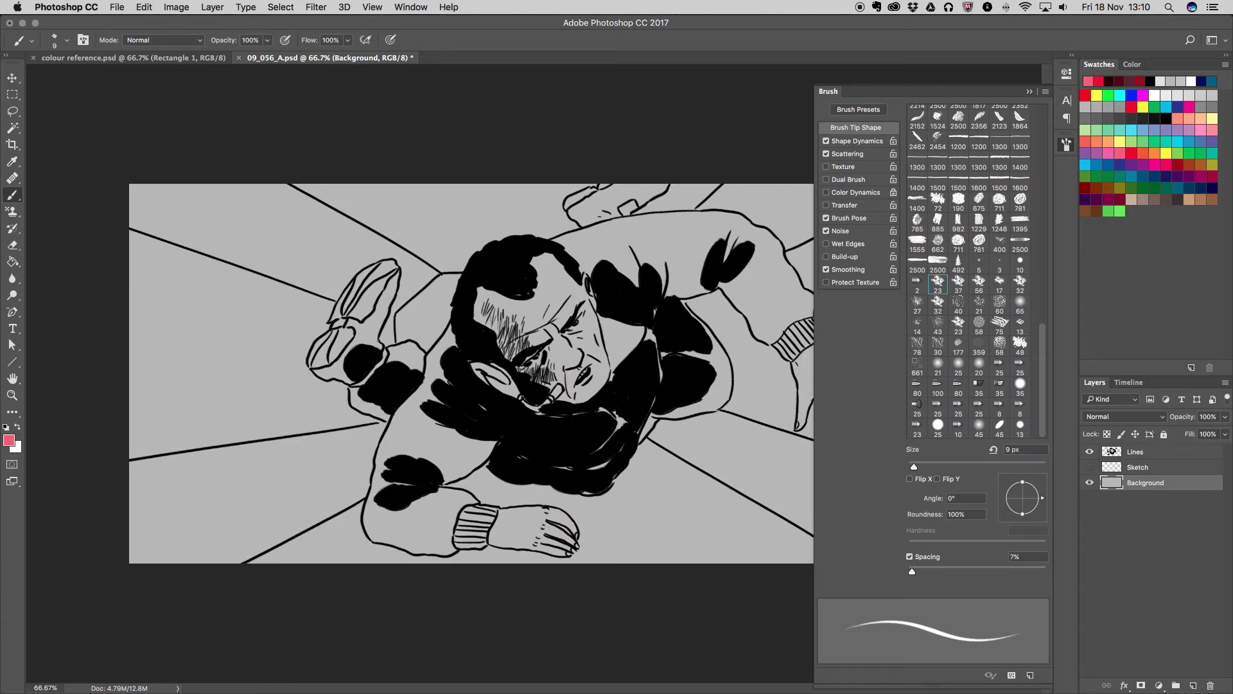
{"action": "left_click", "coordinate": [12, 261]}
{"action": "left_click", "coordinate": [1141, 82]}
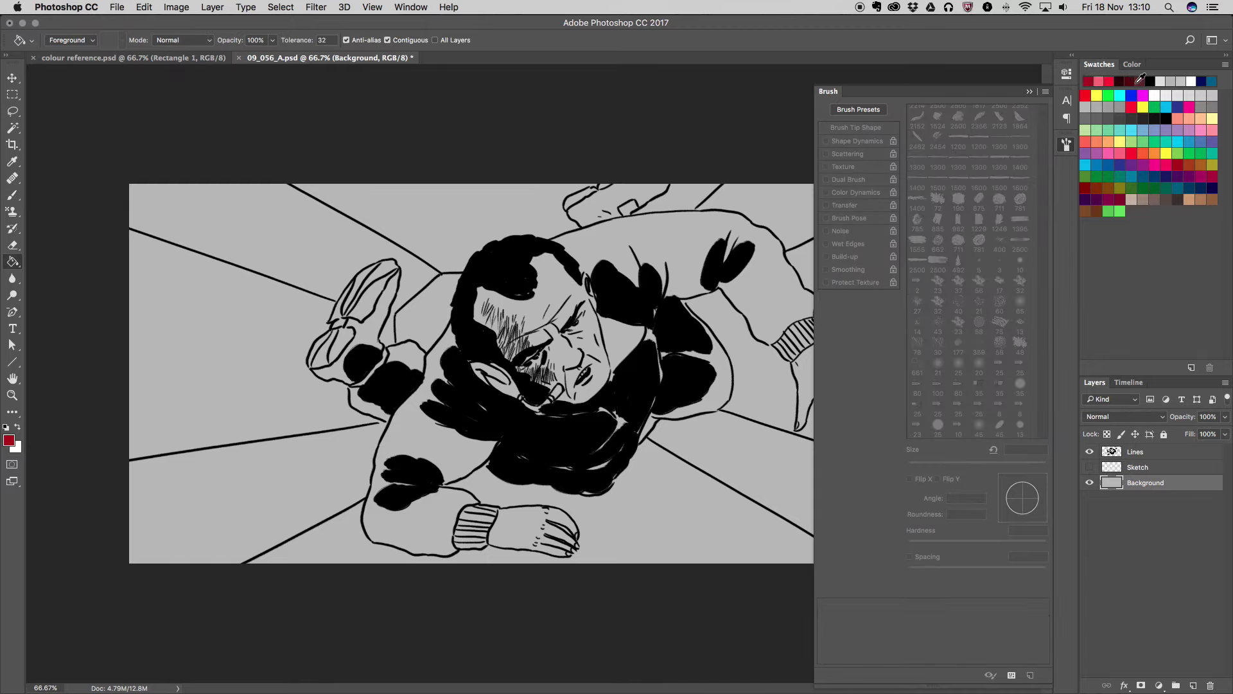
{"action": "left_click", "coordinate": [403, 225]}
{"action": "left_click", "coordinate": [12, 195]}
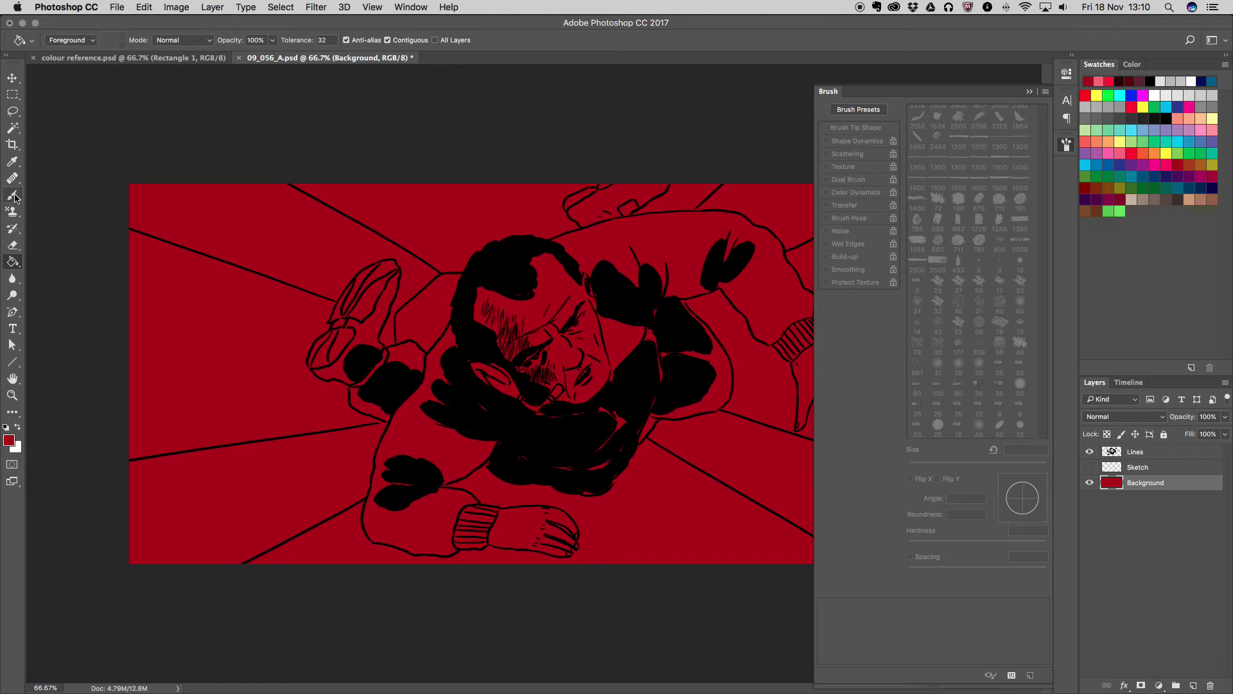
{"action": "scroll", "coordinate": [1006, 199], "scroll_direction": "up", "scroll_amount": 2}
{"action": "scroll", "coordinate": [1013, 177], "scroll_direction": "up", "scroll_amount": 1}
{"action": "scroll", "coordinate": [1021, 156], "scroll_direction": "up", "scroll_amount": 1}
{"action": "scroll", "coordinate": [1020, 156], "scroll_direction": "up", "scroll_amount": 1}
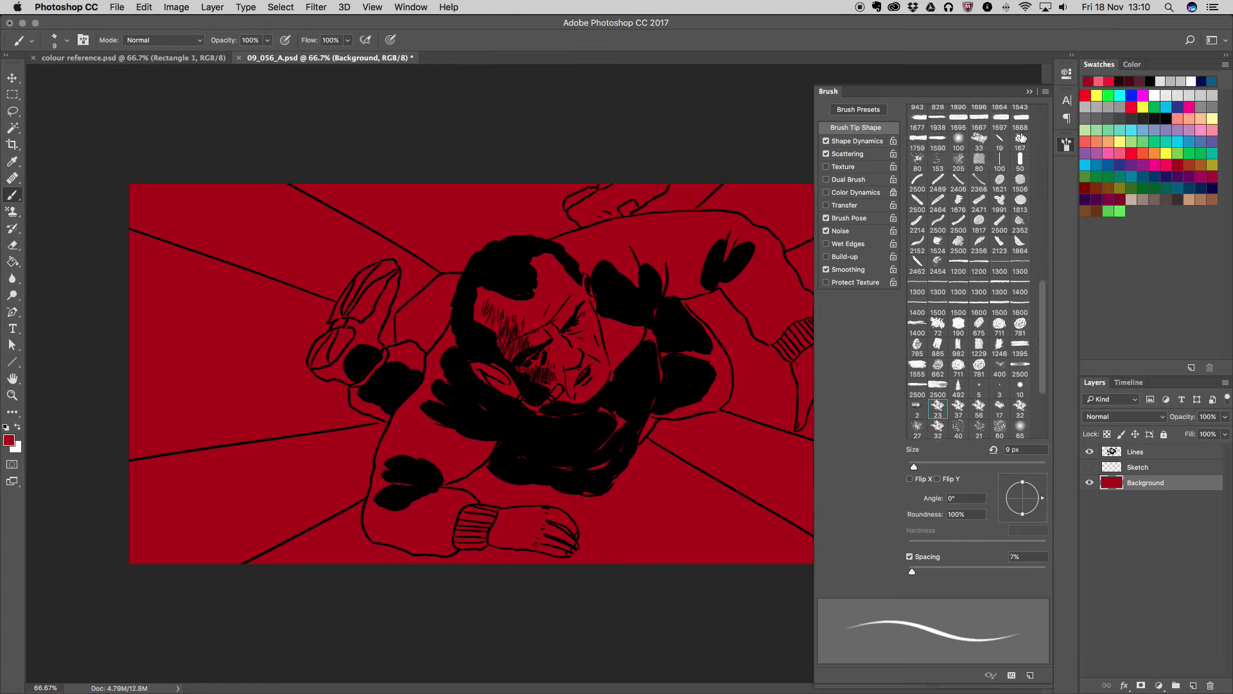
Set up a large soft brush: minimal spacing, Shape Dynamics off, size 337 px
{"action": "left_click", "coordinate": [1020, 138]}
{"action": "left_click_drag", "start_coordinate": [923, 571], "coordinate": [908, 571]}
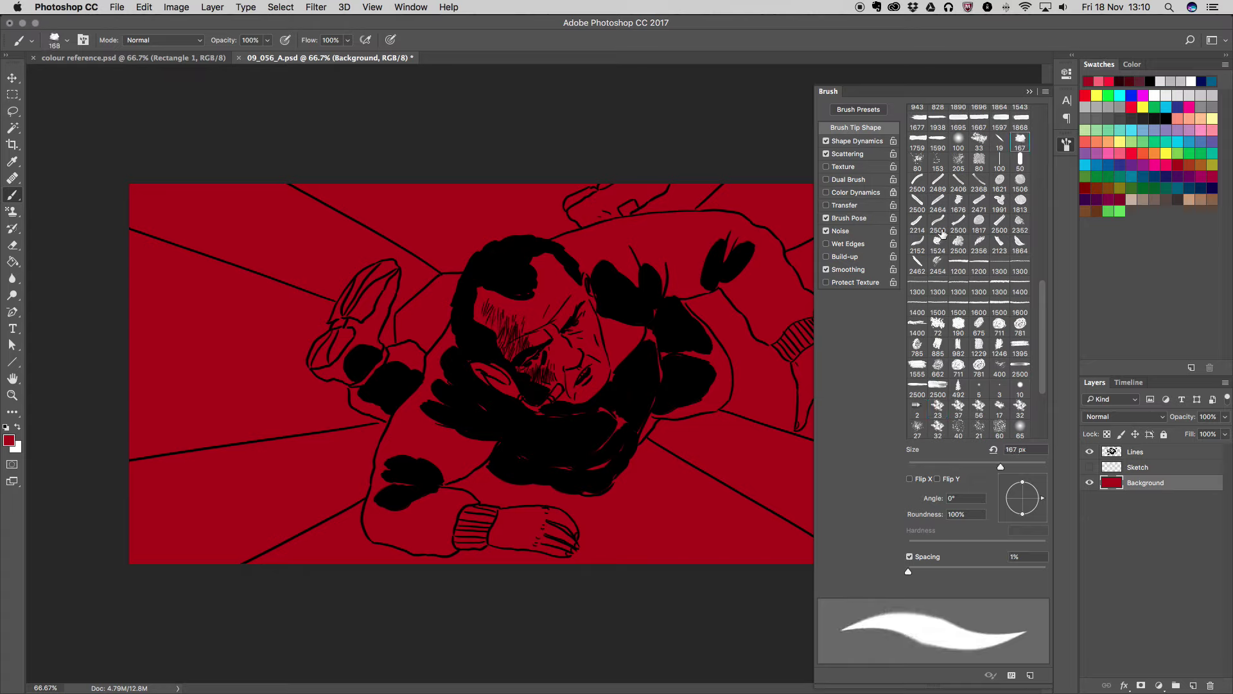
{"action": "left_click", "coordinate": [826, 140]}
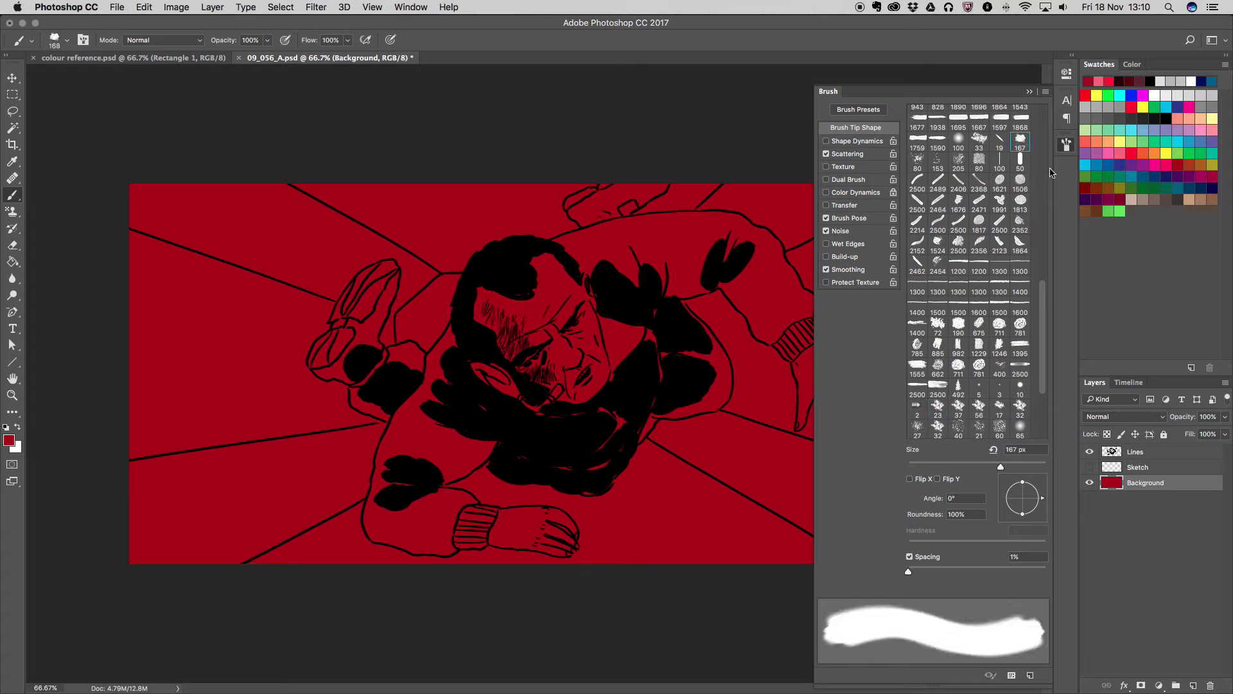
{"action": "left_click", "coordinate": [1024, 467]}
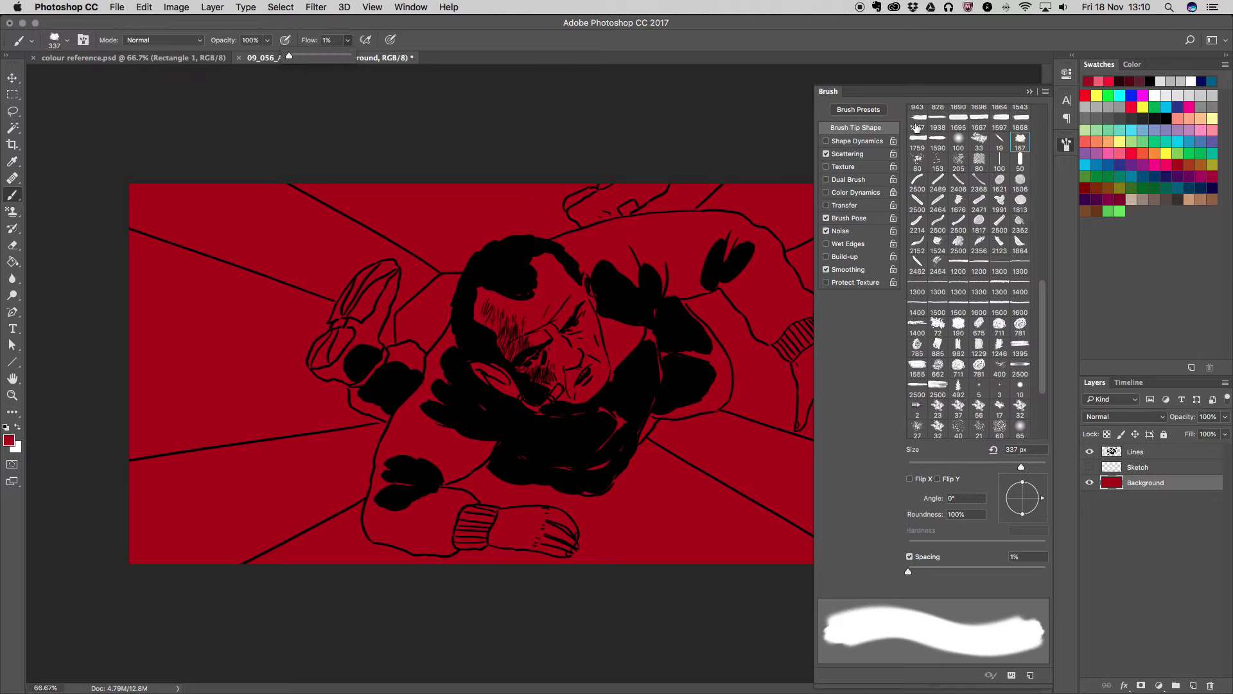
{"action": "left_click", "coordinate": [1028, 93]}
Shade the background dark maroon around the head, shoulder, lower-left and beside the hand
{"action": "left_click", "coordinate": [1121, 80]}
{"action": "mouse_move", "coordinate": [454, 262]}
{"action": "left_mouse_down"}
{"action": "mouse_move", "coordinate": [490, 275]}
{"action": "mouse_move", "coordinate": [446, 234]}
{"action": "mouse_move", "coordinate": [347, 389]}
{"action": "mouse_move", "coordinate": [353, 468]}
{"action": "mouse_move", "coordinate": [366, 325]}
{"action": "mouse_move", "coordinate": [358, 171]}
{"action": "mouse_move", "coordinate": [635, 207]}
{"action": "mouse_move", "coordinate": [619, 311]}
{"action": "mouse_move", "coordinate": [503, 454]}
{"action": "mouse_move", "coordinate": [688, 407]}
{"action": "mouse_move", "coordinate": [760, 246]}
{"action": "mouse_move", "coordinate": [798, 248]}
{"action": "mouse_move", "coordinate": [840, 523]}
{"action": "mouse_move", "coordinate": [840, 441]}
{"action": "left_mouse_up"}
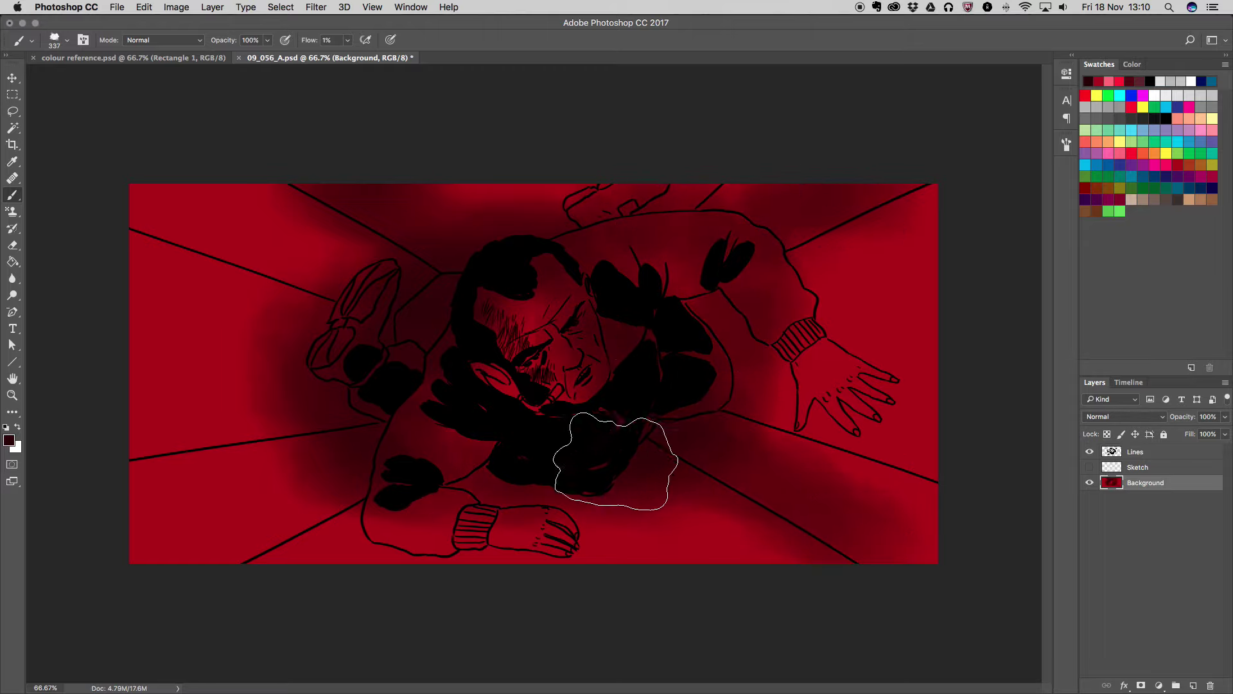
{"action": "left_click_drag", "start_coordinate": [454, 469], "coordinate": [244, 565]}
{"action": "left_click_drag", "start_coordinate": [244, 566], "coordinate": [420, 461]}
{"action": "mouse_move", "coordinate": [424, 488]}
{"action": "left_mouse_down"}
{"action": "mouse_move", "coordinate": [289, 441]}
{"action": "mouse_move", "coordinate": [187, 435]}
{"action": "mouse_move", "coordinate": [384, 245]}
{"action": "left_mouse_up"}
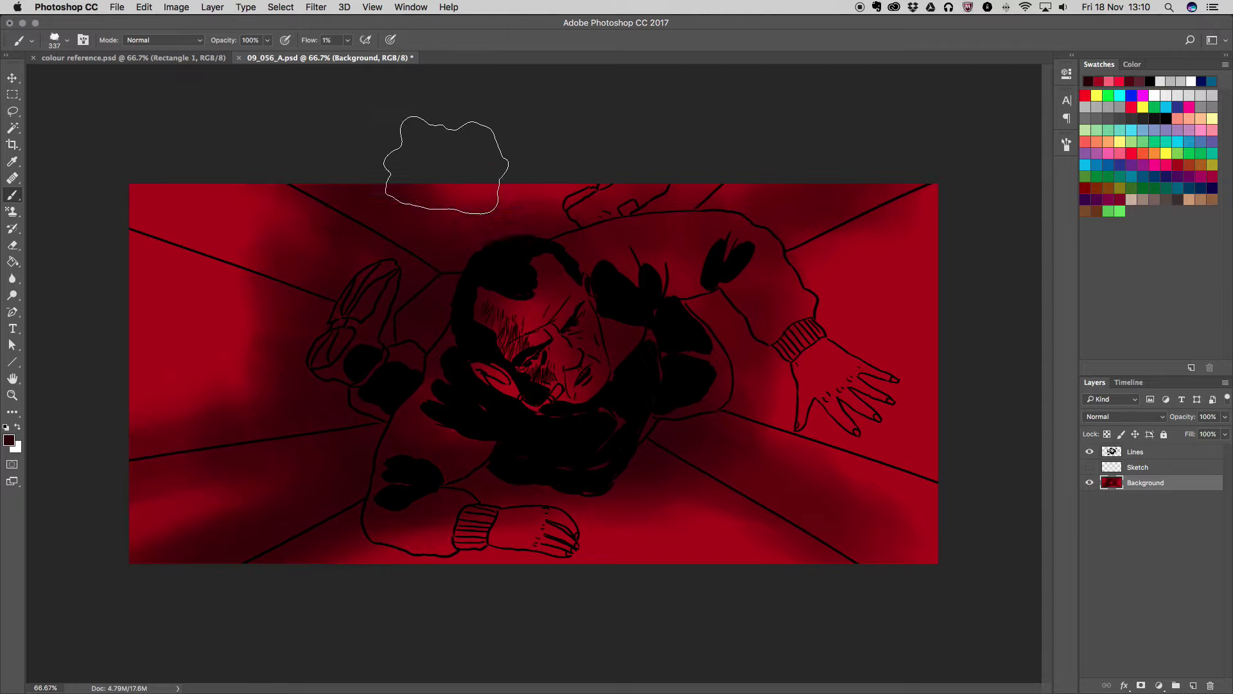
{"action": "mouse_move", "coordinate": [864, 475]}
{"action": "left_mouse_down"}
{"action": "mouse_move", "coordinate": [798, 509]}
{"action": "mouse_move", "coordinate": [729, 523]}
{"action": "mouse_move", "coordinate": [998, 427]}
{"action": "left_mouse_up"}
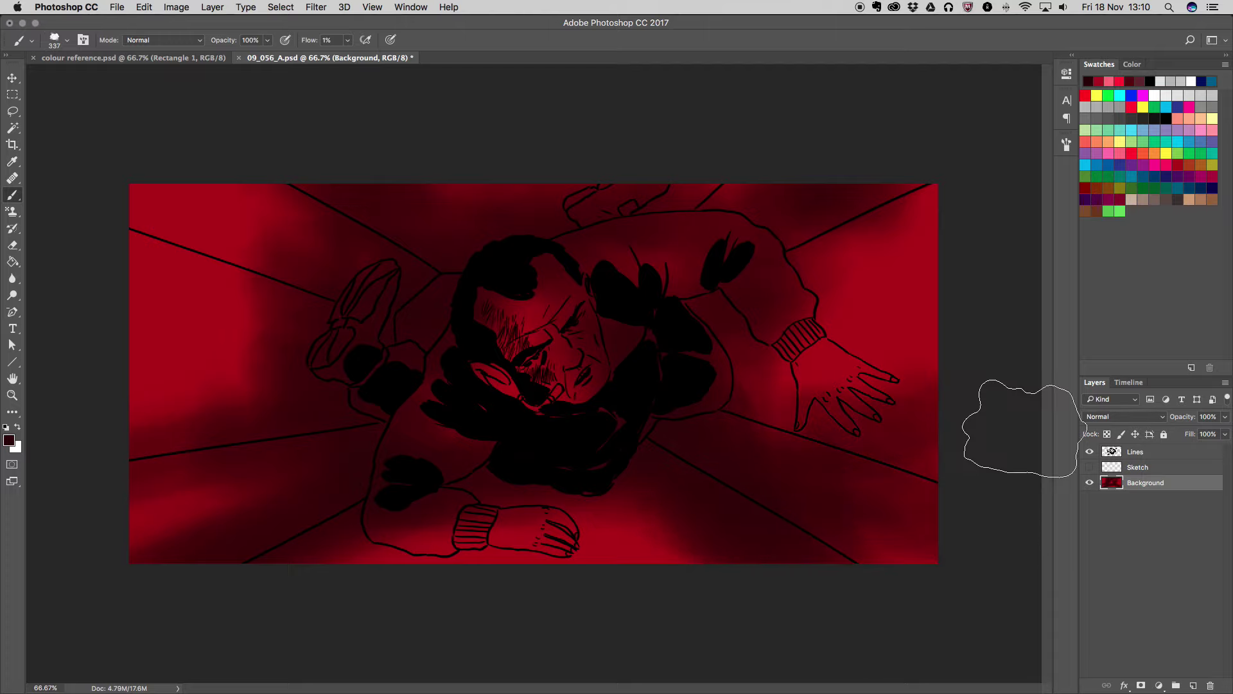
Deepen the left side and right of the hand in dark red, with black above-left of the head
{"action": "left_click", "coordinate": [1136, 73]}
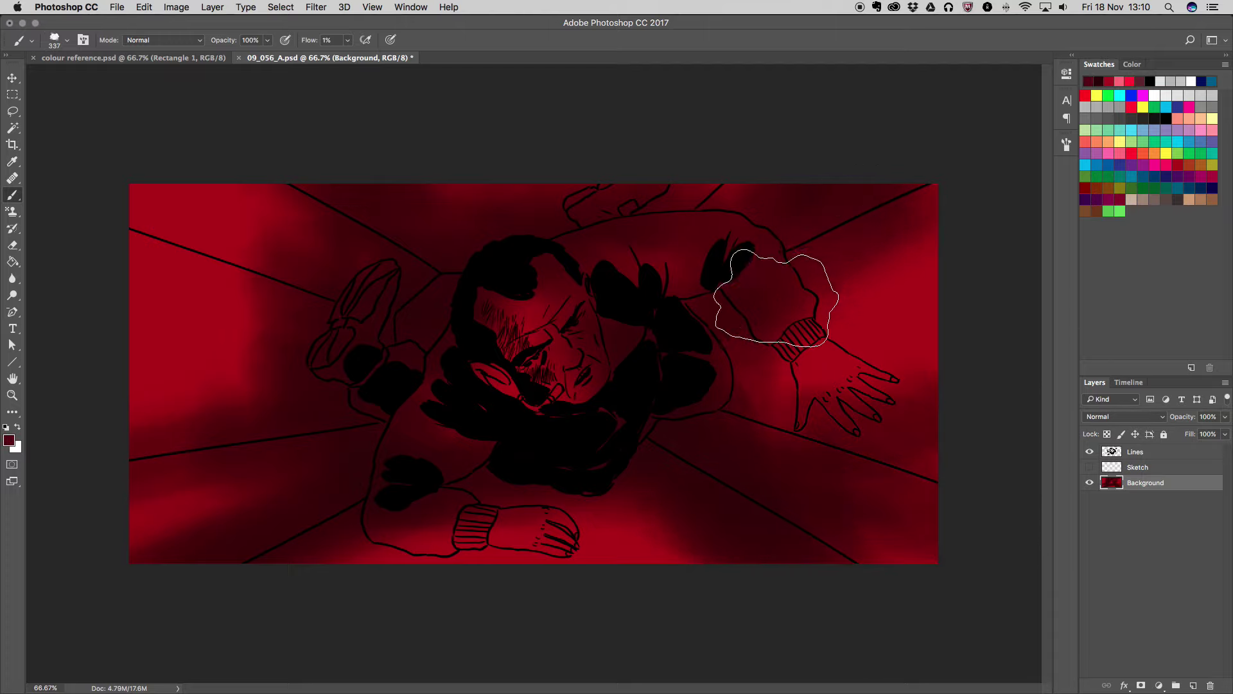
{"action": "mouse_move", "coordinate": [799, 413]}
{"action": "left_mouse_down"}
{"action": "mouse_move", "coordinate": [977, 441]}
{"action": "mouse_move", "coordinate": [922, 399]}
{"action": "mouse_move", "coordinate": [794, 494]}
{"action": "left_mouse_up"}
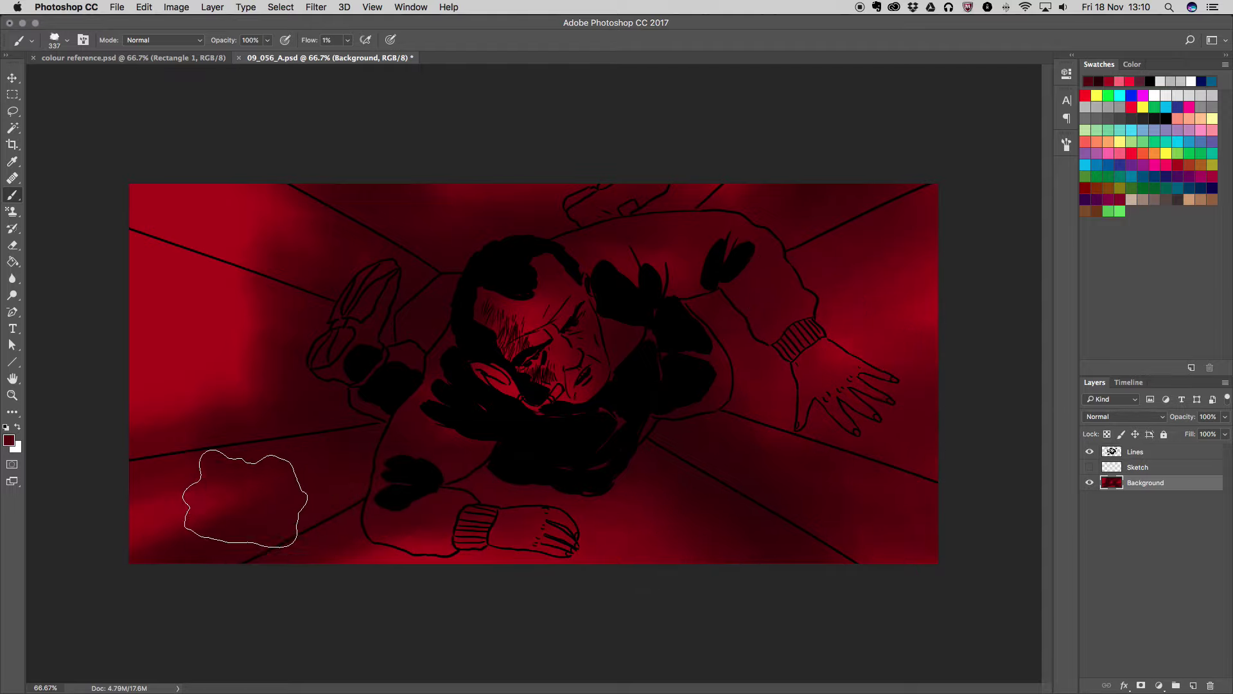
{"action": "mouse_move", "coordinate": [400, 403]}
{"action": "left_mouse_down"}
{"action": "mouse_move", "coordinate": [214, 309]}
{"action": "mouse_move", "coordinate": [262, 220]}
{"action": "mouse_move", "coordinate": [453, 187]}
{"action": "mouse_move", "coordinate": [564, 193]}
{"action": "mouse_move", "coordinate": [600, 220]}
{"action": "left_mouse_up"}
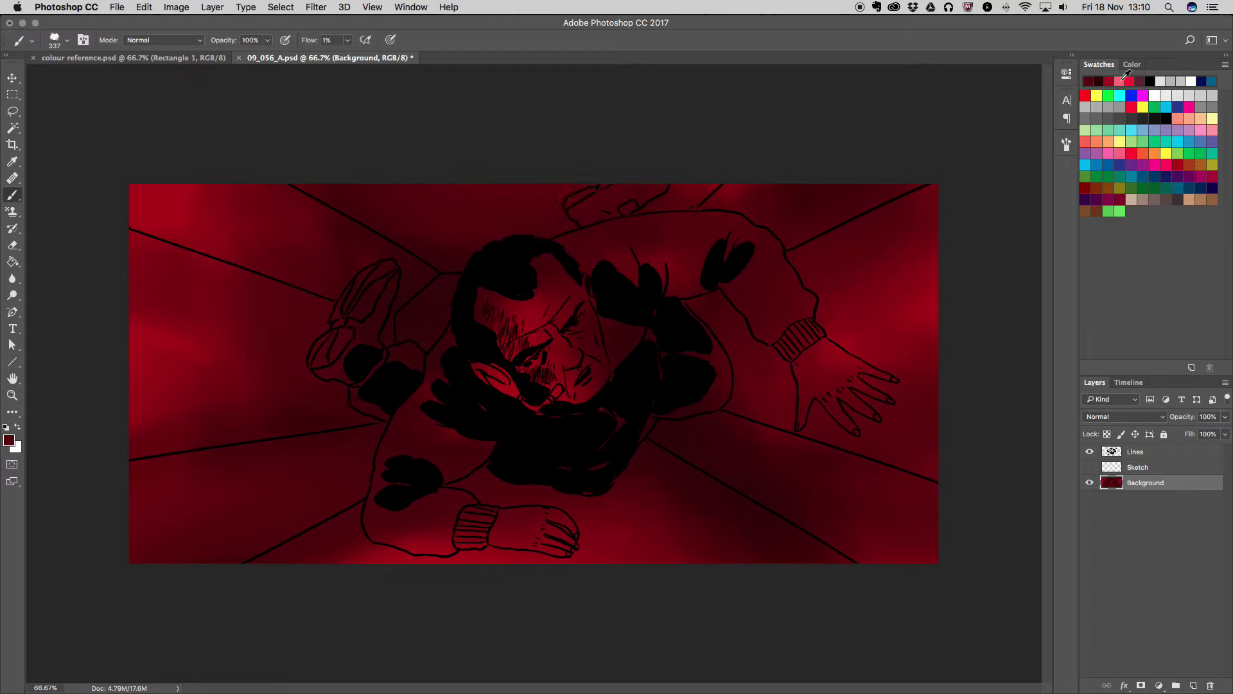
{"action": "left_click", "coordinate": [1151, 81]}
{"action": "left_click_drag", "start_coordinate": [454, 248], "coordinate": [558, 263]}
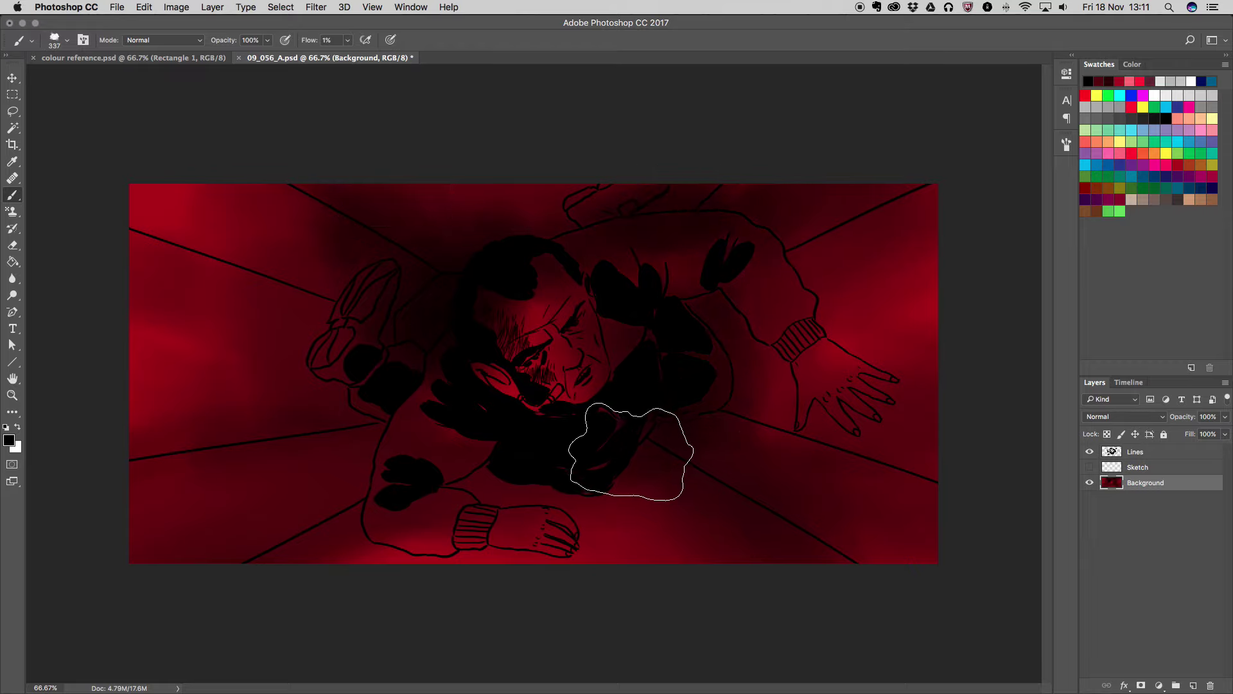
{"action": "left_click", "coordinate": [1099, 82]}
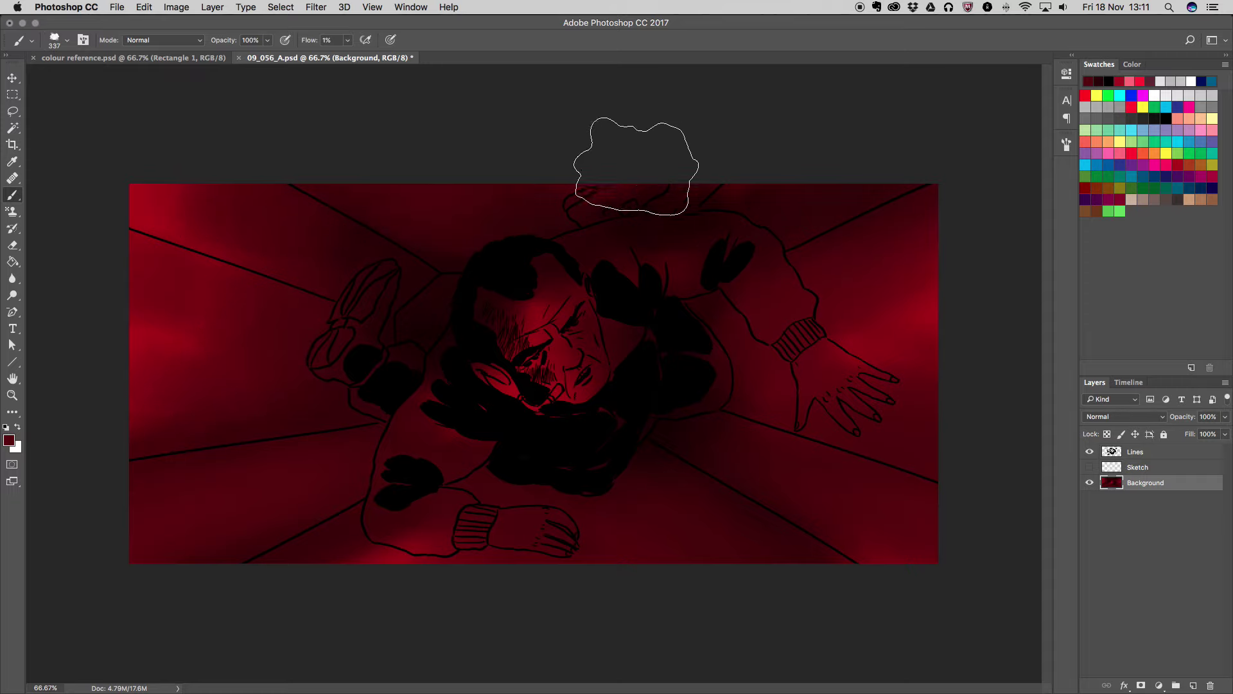
Switch to a brighter red paint colour and enlarge the brush
{"action": "left_click", "coordinate": [1123, 80]}
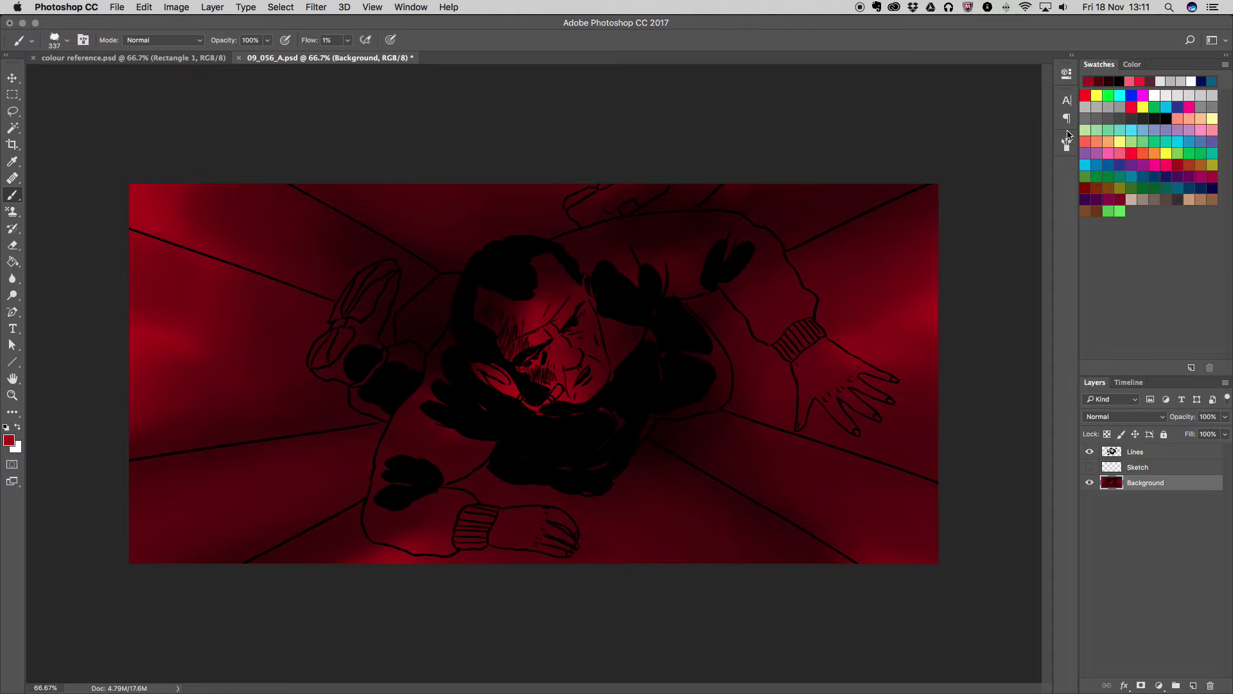
{"action": "key", "text": "F5"}
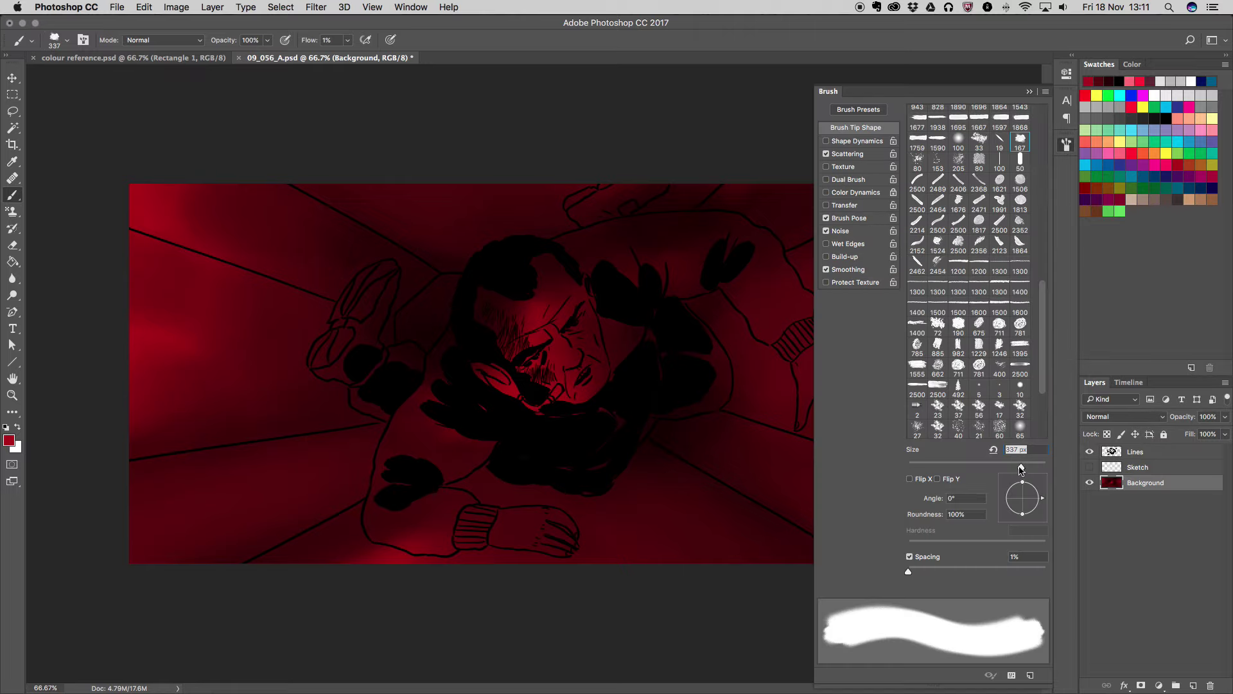
{"action": "left_click", "coordinate": [1029, 91]}
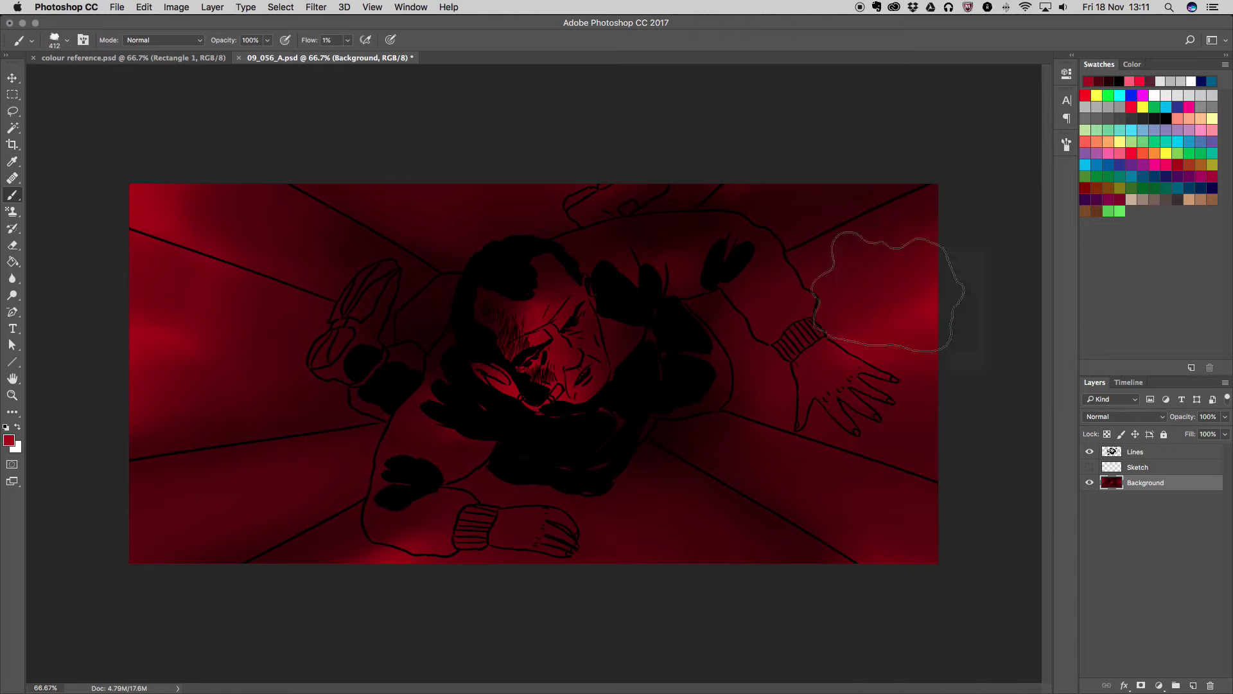
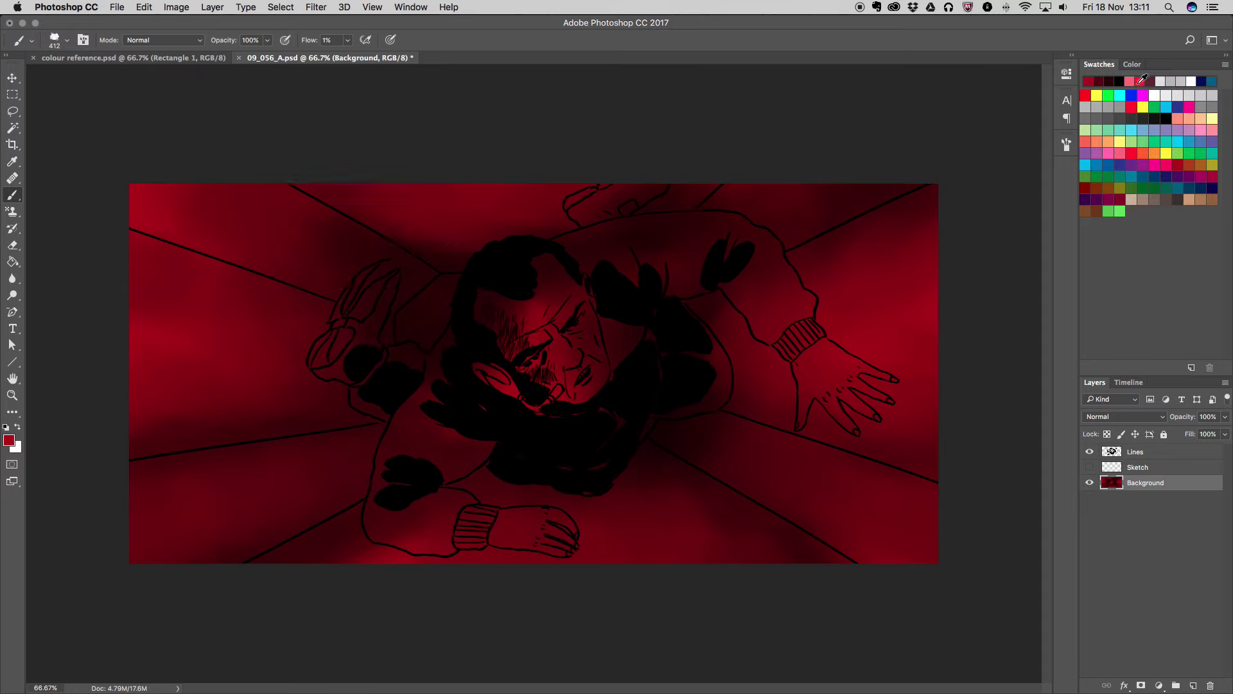
Choose bright red as the painting colour and set the brush to 56 px
{"action": "left_click", "coordinate": [1140, 80]}
{"action": "left_click", "coordinate": [1099, 81]}
{"action": "key", "text": "F5"}
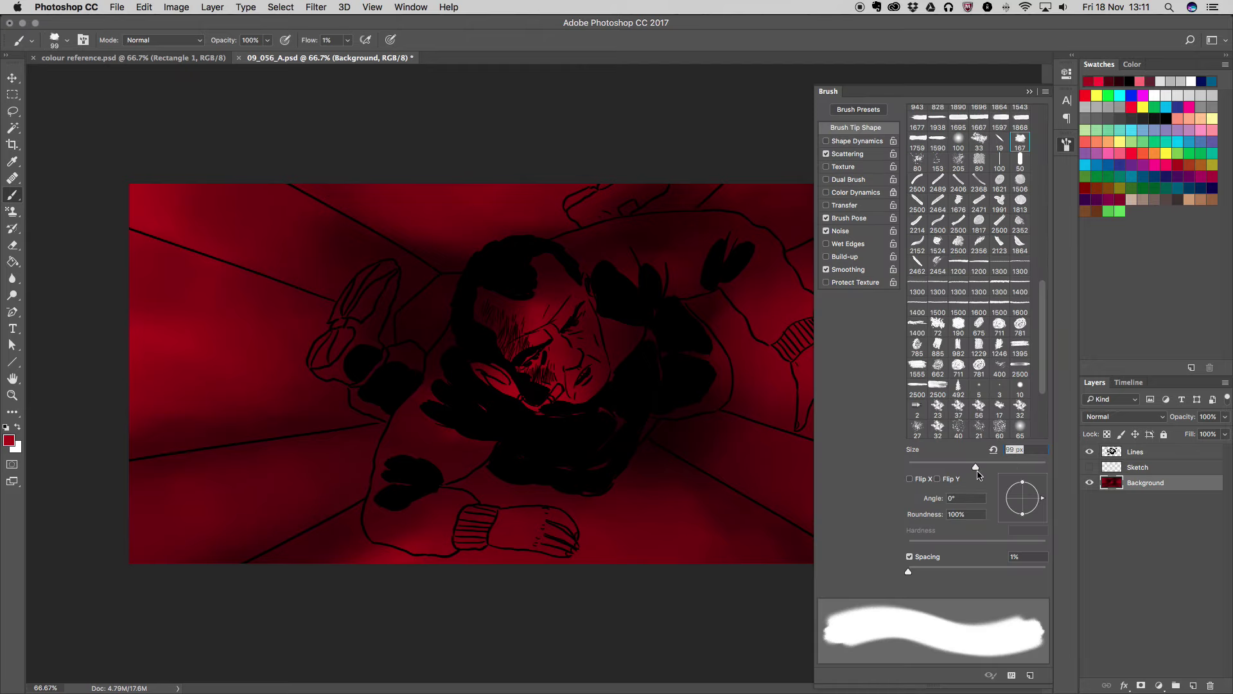
{"action": "left_click", "coordinate": [1102, 97]}
{"action": "left_click", "coordinate": [948, 464]}
{"action": "left_click", "coordinate": [1030, 91]}
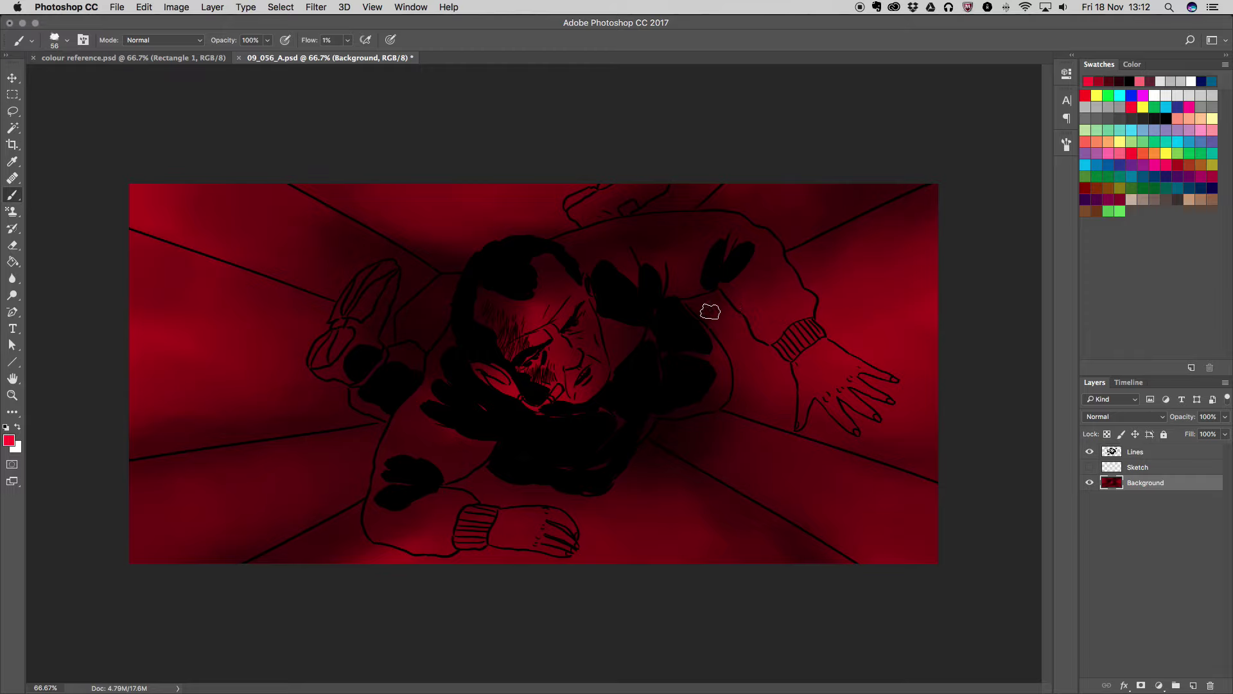
Paint bright-red beams from the character out to the right edge
{"action": "left_click_drag", "start_coordinate": [709, 311], "coordinate": [980, 196]}
{"action": "left_click_drag", "start_coordinate": [707, 312], "coordinate": [926, 216]}
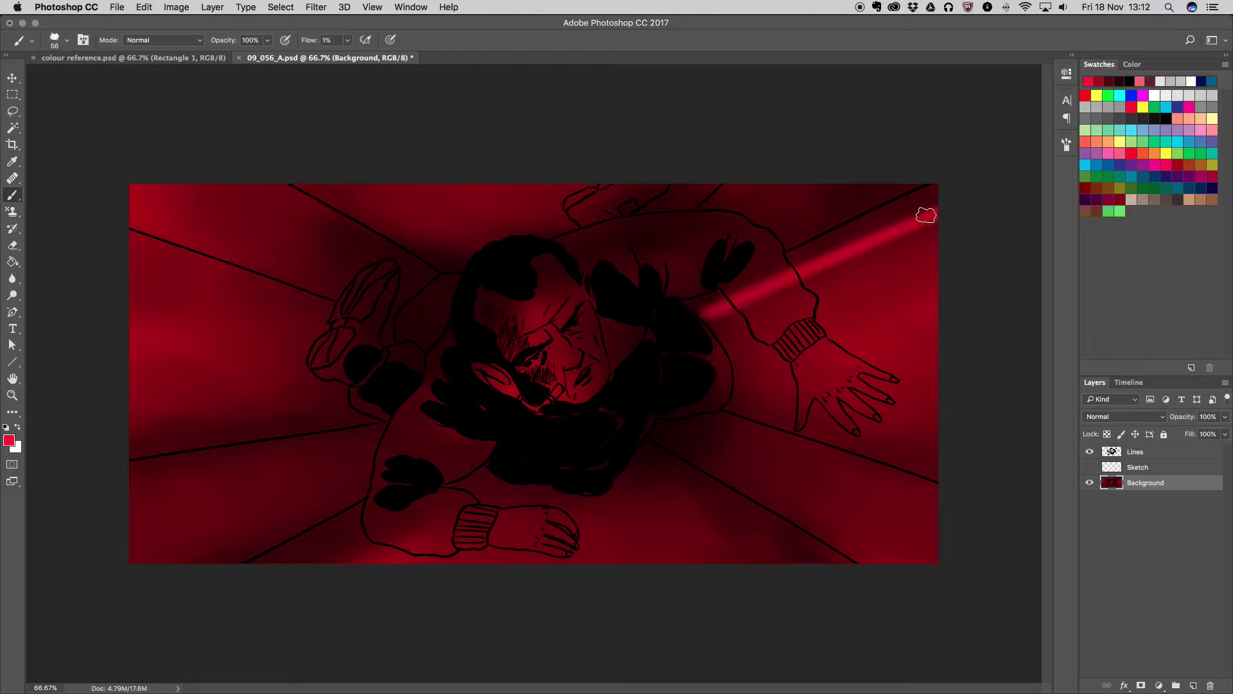
{"action": "left_click_drag", "start_coordinate": [706, 315], "coordinate": [877, 236]}
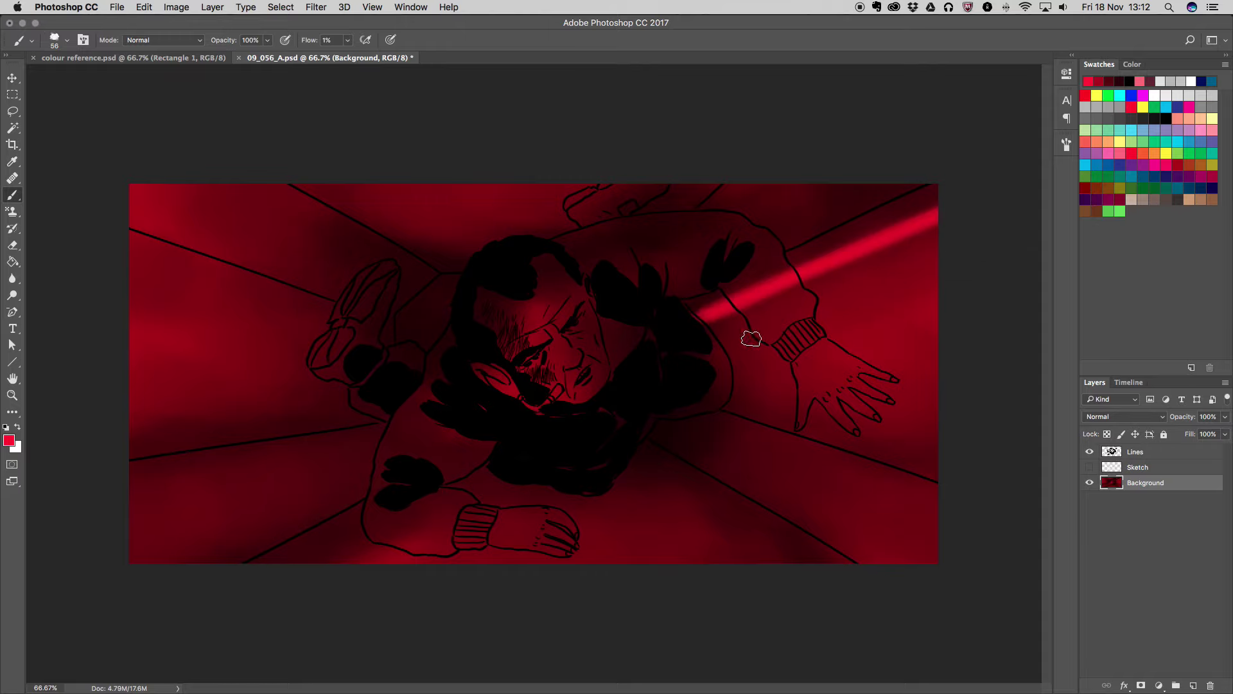
{"action": "left_click_drag", "start_coordinate": [713, 335], "coordinate": [940, 271]}
{"action": "left_click_drag", "start_coordinate": [756, 325], "coordinate": [951, 266]}
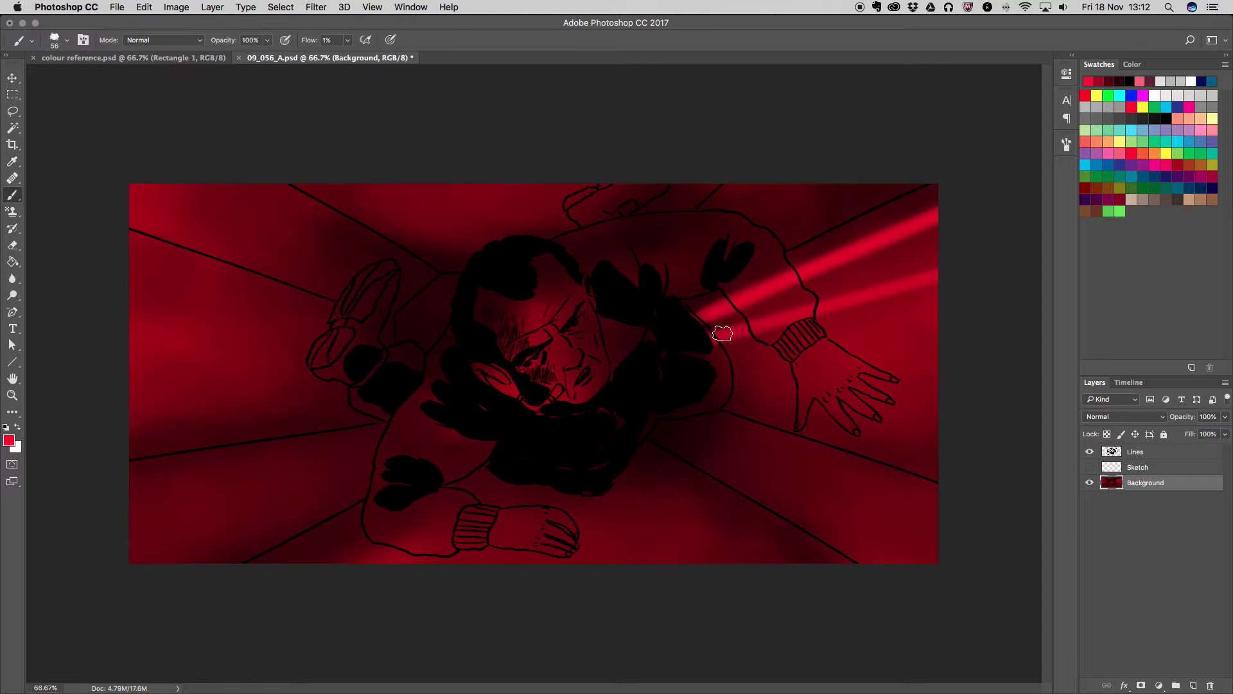
{"action": "left_click_drag", "start_coordinate": [870, 344], "coordinate": [705, 353]}
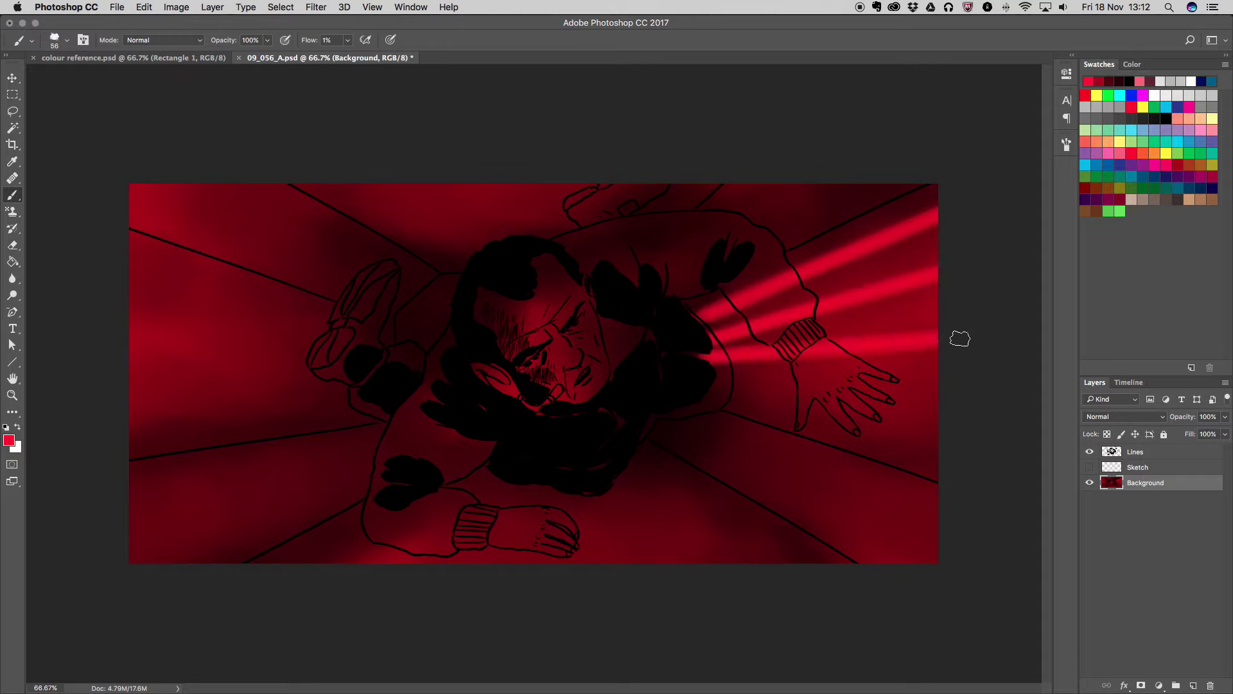
{"action": "left_click_drag", "start_coordinate": [750, 386], "coordinate": [931, 393]}
{"action": "left_click_drag", "start_coordinate": [707, 360], "coordinate": [902, 403]}
{"action": "mouse_move", "coordinate": [699, 388]}
{"action": "left_mouse_down"}
{"action": "mouse_move", "coordinate": [1001, 467]}
{"action": "mouse_move", "coordinate": [964, 448]}
{"action": "left_mouse_up"}
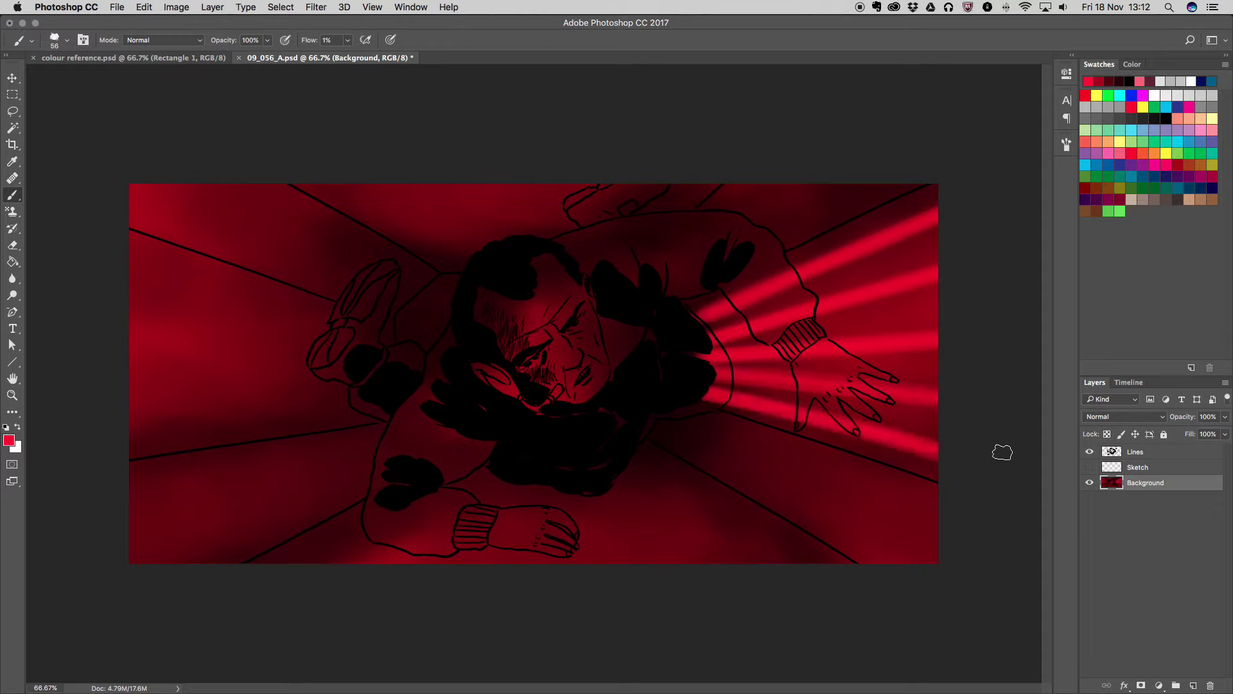
Paint bright-red beams down to the bottom edge and lower-left corner
{"action": "mouse_move", "coordinate": [553, 493]}
{"action": "left_mouse_down"}
{"action": "mouse_move", "coordinate": [539, 572]}
{"action": "mouse_move", "coordinate": [564, 532]}
{"action": "left_mouse_up"}
{"action": "mouse_move", "coordinate": [593, 486]}
{"action": "left_mouse_down"}
{"action": "mouse_move", "coordinate": [649, 581]}
{"action": "mouse_move", "coordinate": [630, 512]}
{"action": "left_mouse_up"}
{"action": "mouse_move", "coordinate": [617, 458]}
{"action": "left_mouse_down"}
{"action": "mouse_move", "coordinate": [768, 559]}
{"action": "mouse_move", "coordinate": [660, 481]}
{"action": "left_mouse_up"}
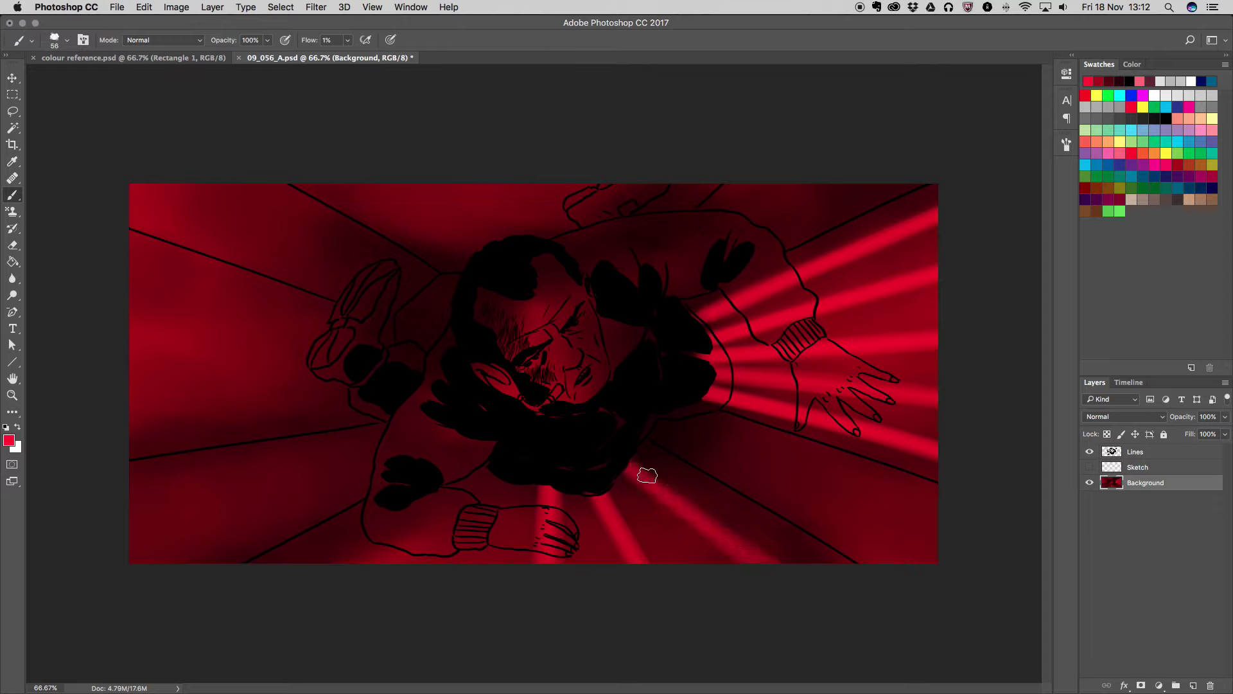
{"action": "left_click_drag", "start_coordinate": [506, 486], "coordinate": [416, 616]}
{"action": "left_click_drag", "start_coordinate": [458, 482], "coordinate": [379, 553]}
{"action": "left_click_drag", "start_coordinate": [460, 471], "coordinate": [519, 467]}
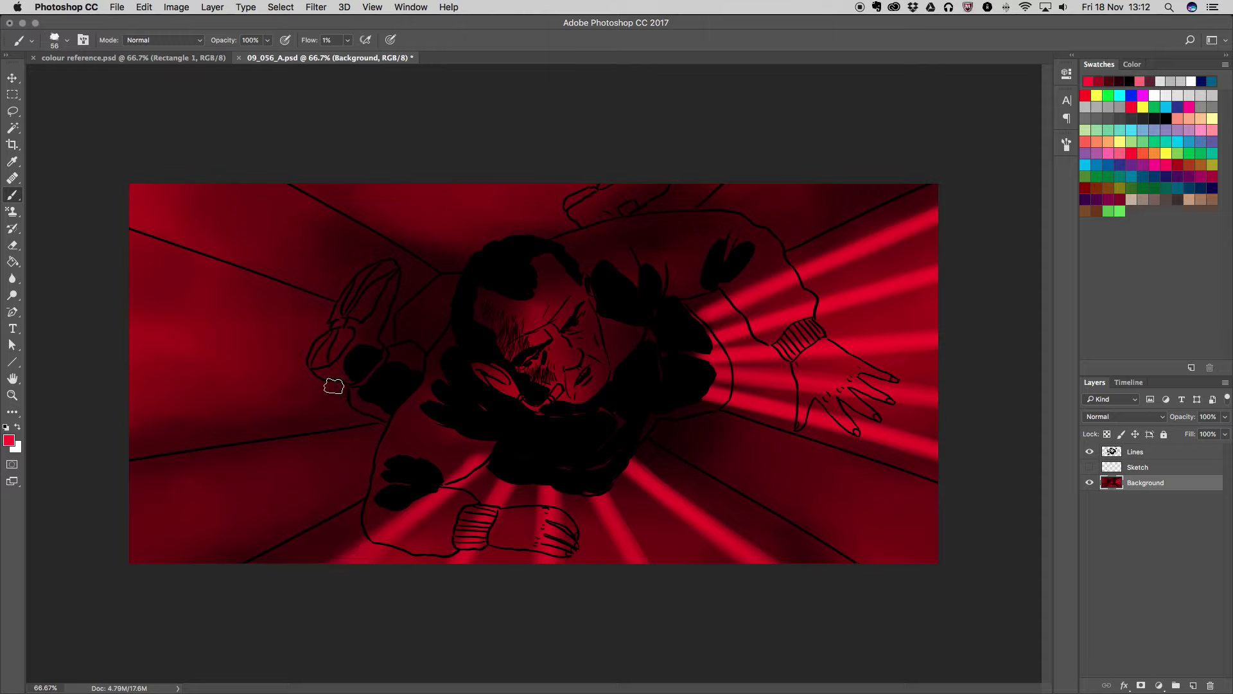
Paint horizontal bright-red beams in from the left edge
{"action": "left_click_drag", "start_coordinate": [324, 363], "coordinate": [64, 330]}
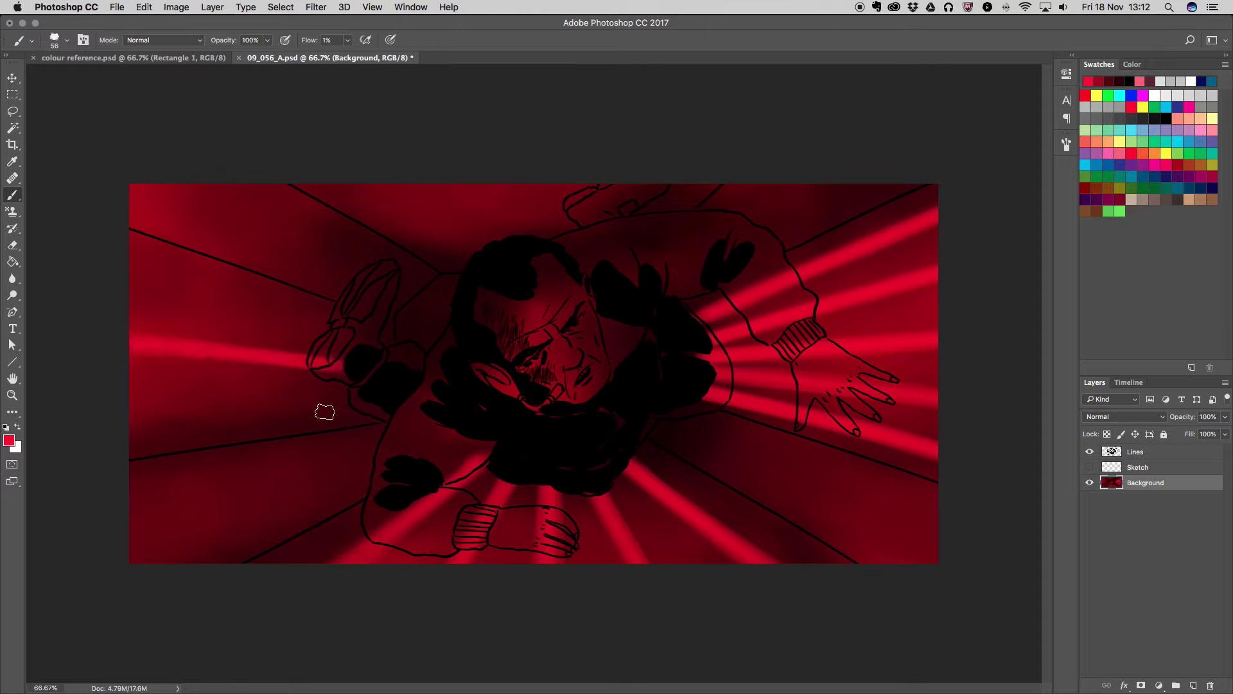
{"action": "left_click_drag", "start_coordinate": [328, 390], "coordinate": [74, 382]}
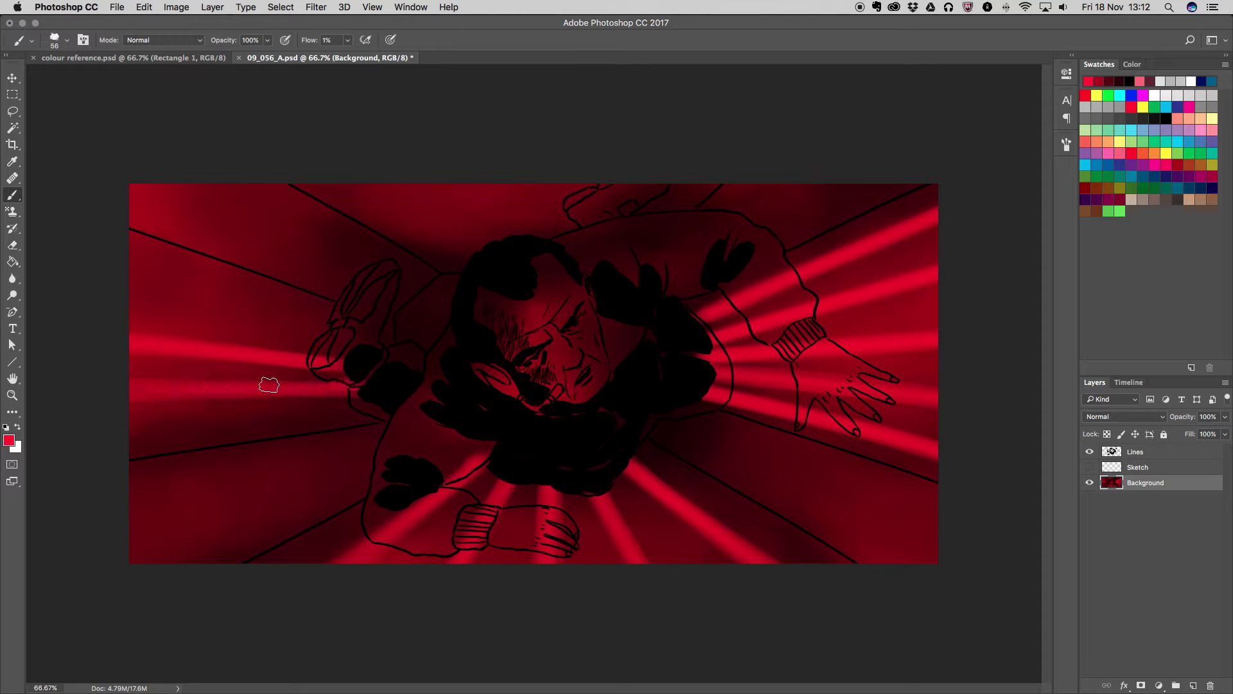
{"action": "left_click_drag", "start_coordinate": [355, 408], "coordinate": [87, 440]}
{"action": "left_click_drag", "start_coordinate": [315, 416], "coordinate": [129, 425]}
{"action": "left_click_drag", "start_coordinate": [359, 408], "coordinate": [233, 439]}
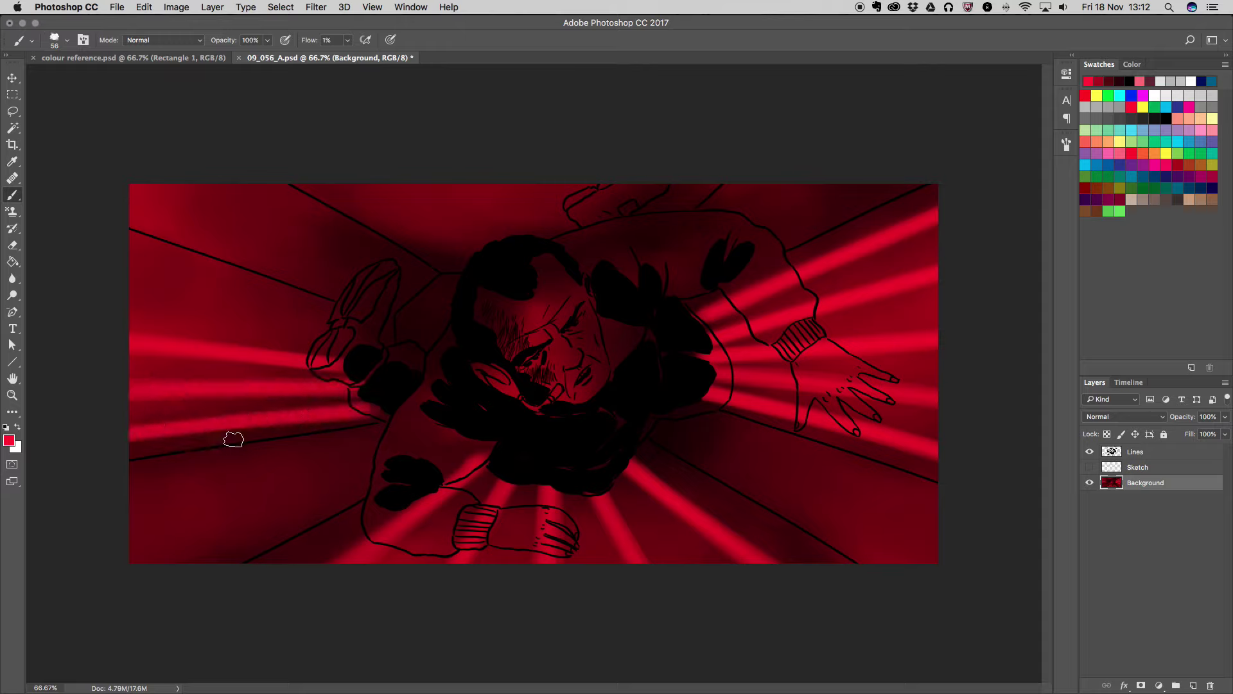
{"action": "mouse_move", "coordinate": [312, 335]}
{"action": "left_mouse_down"}
{"action": "mouse_move", "coordinate": [171, 289]}
{"action": "mouse_move", "coordinate": [129, 299]}
{"action": "left_mouse_up"}
{"action": "left_click_drag", "start_coordinate": [334, 318], "coordinate": [52, 231]}
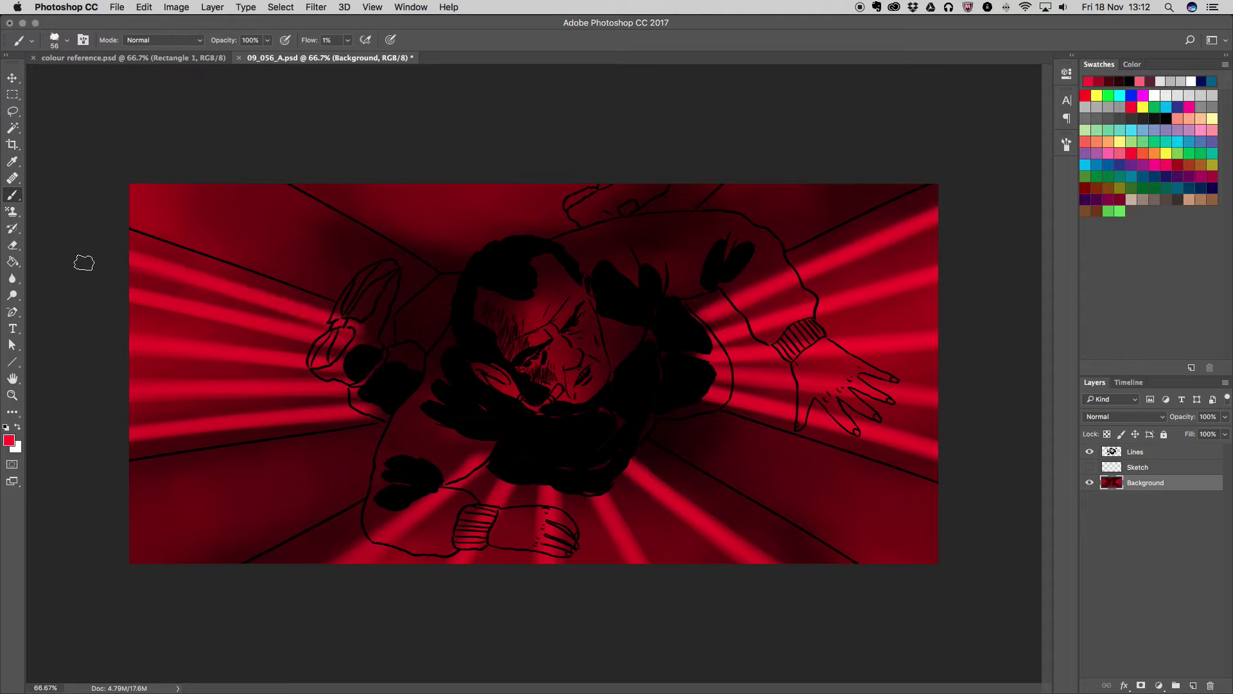
Paint bright-red beams down from the top edge above the head
{"action": "left_click_drag", "start_coordinate": [535, 178], "coordinate": [545, 243]}
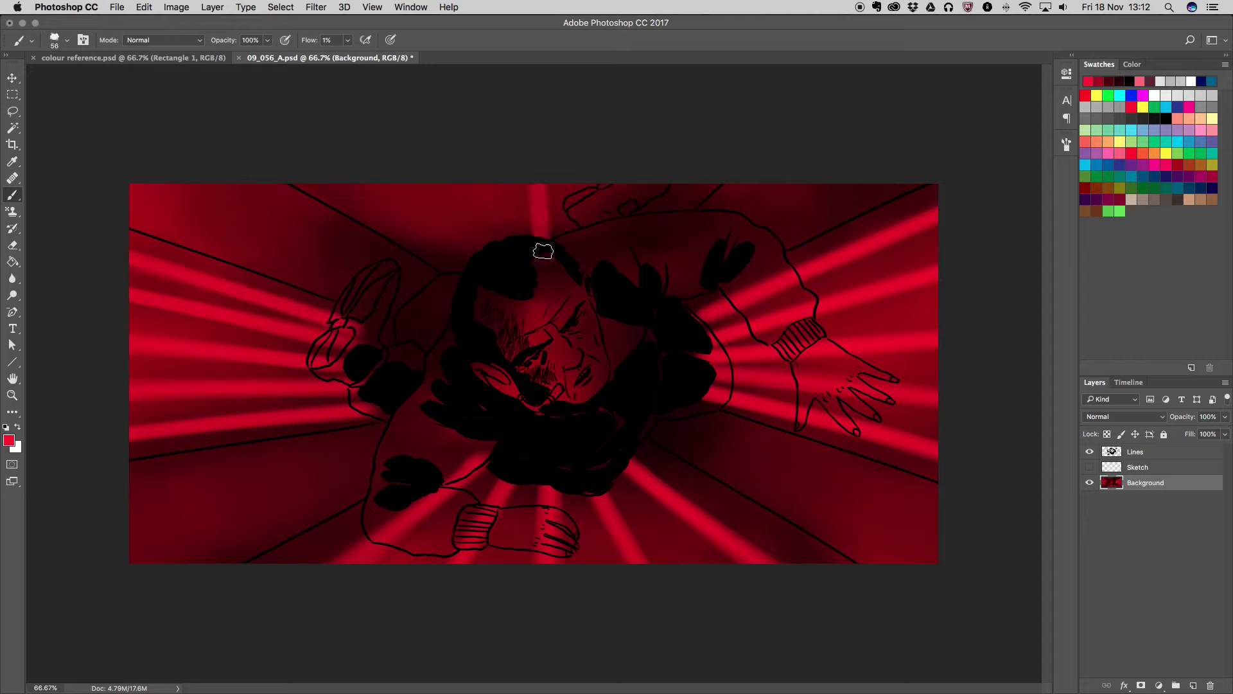
{"action": "left_click_drag", "start_coordinate": [471, 184], "coordinate": [478, 190]}
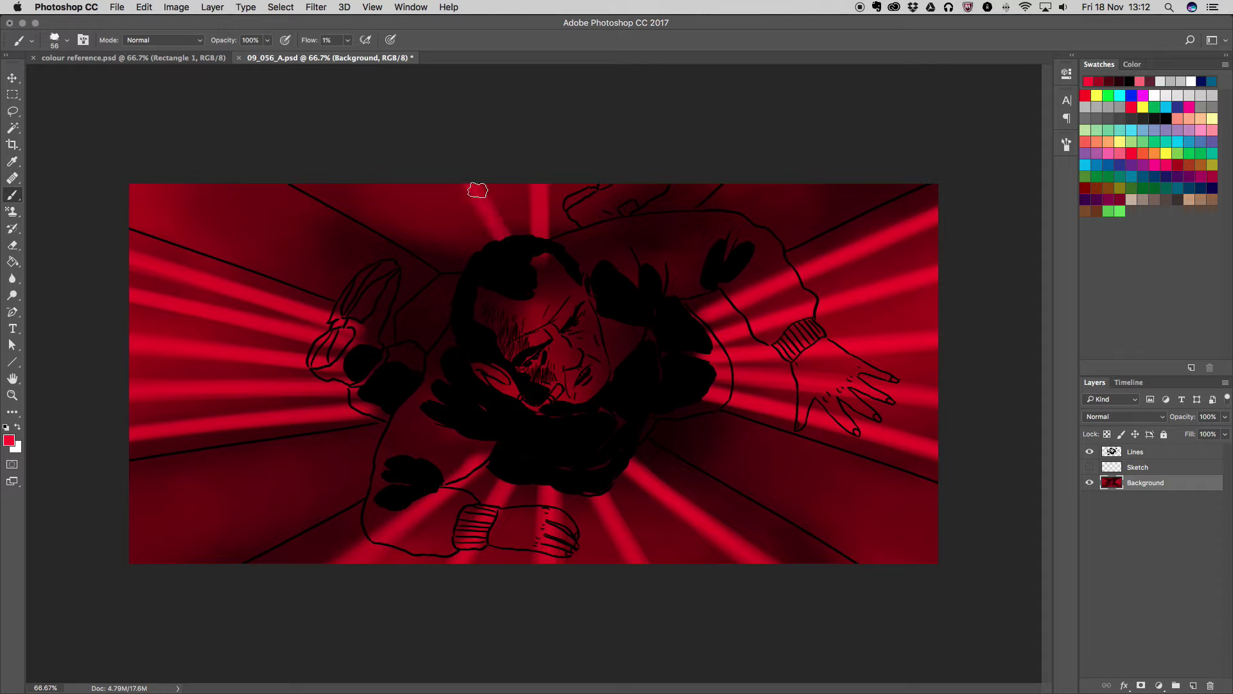
{"action": "left_click_drag", "start_coordinate": [402, 187], "coordinate": [472, 260]}
{"action": "left_click_drag", "start_coordinate": [380, 168], "coordinate": [478, 266]}
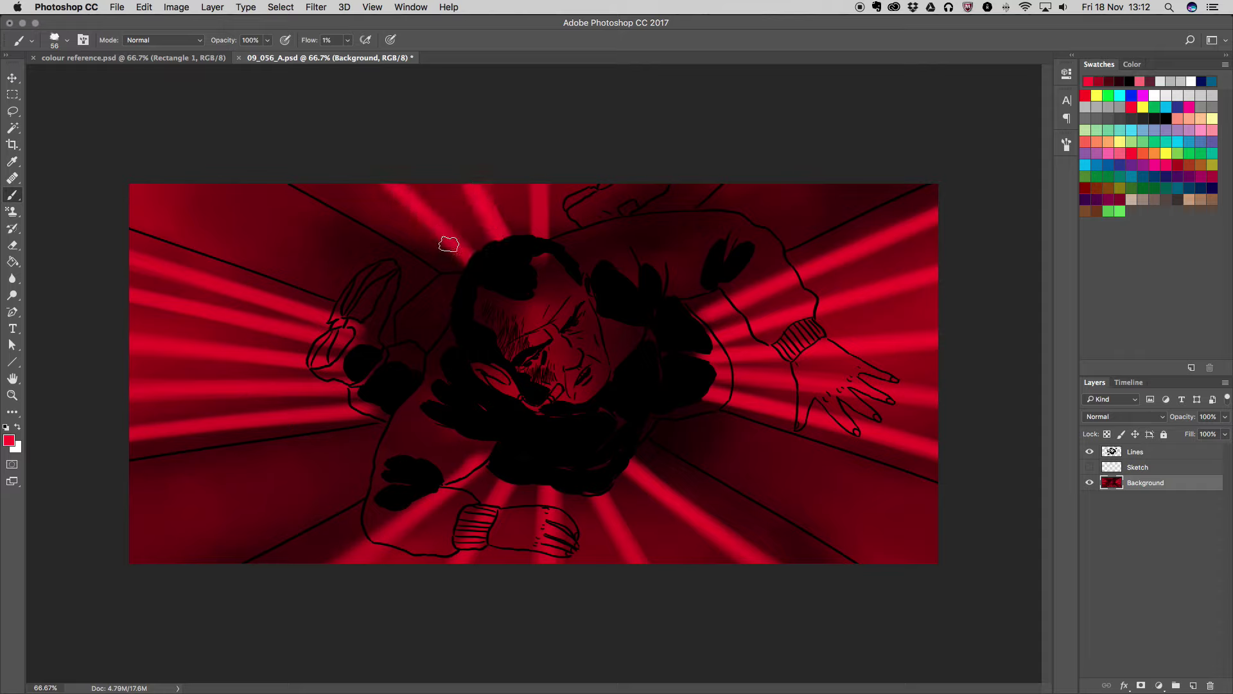
{"action": "left_click_drag", "start_coordinate": [610, 177], "coordinate": [570, 257]}
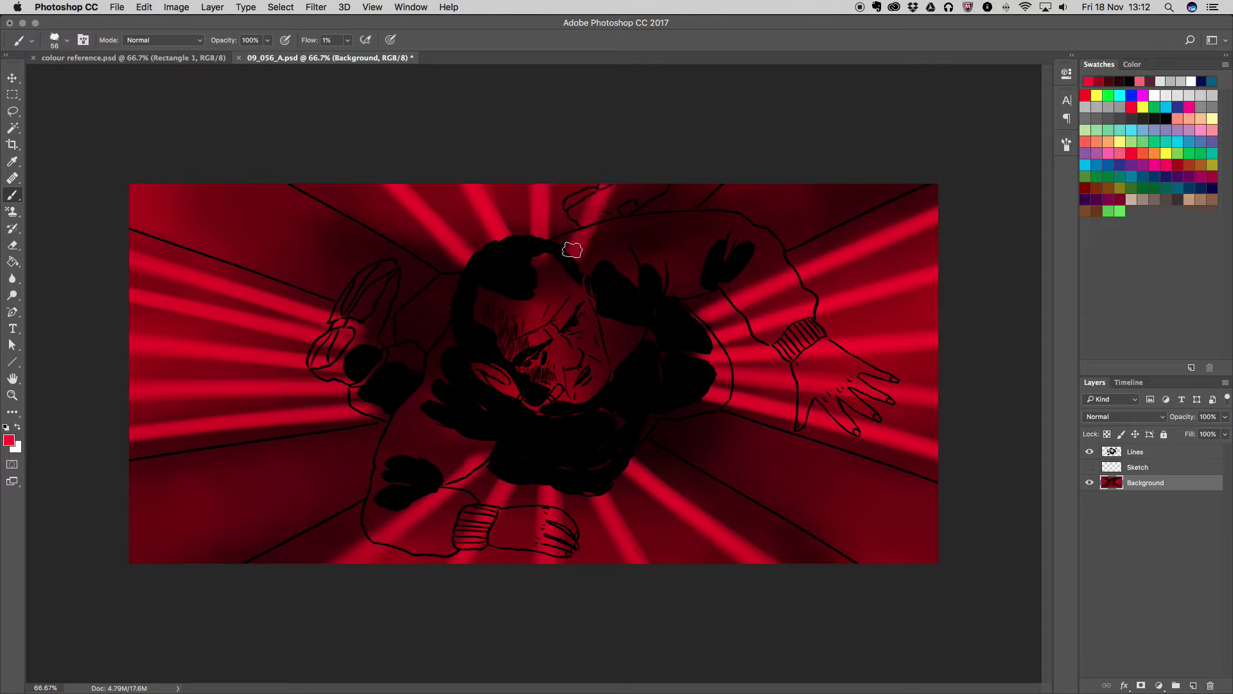
{"action": "left_click_drag", "start_coordinate": [675, 173], "coordinate": [603, 264]}
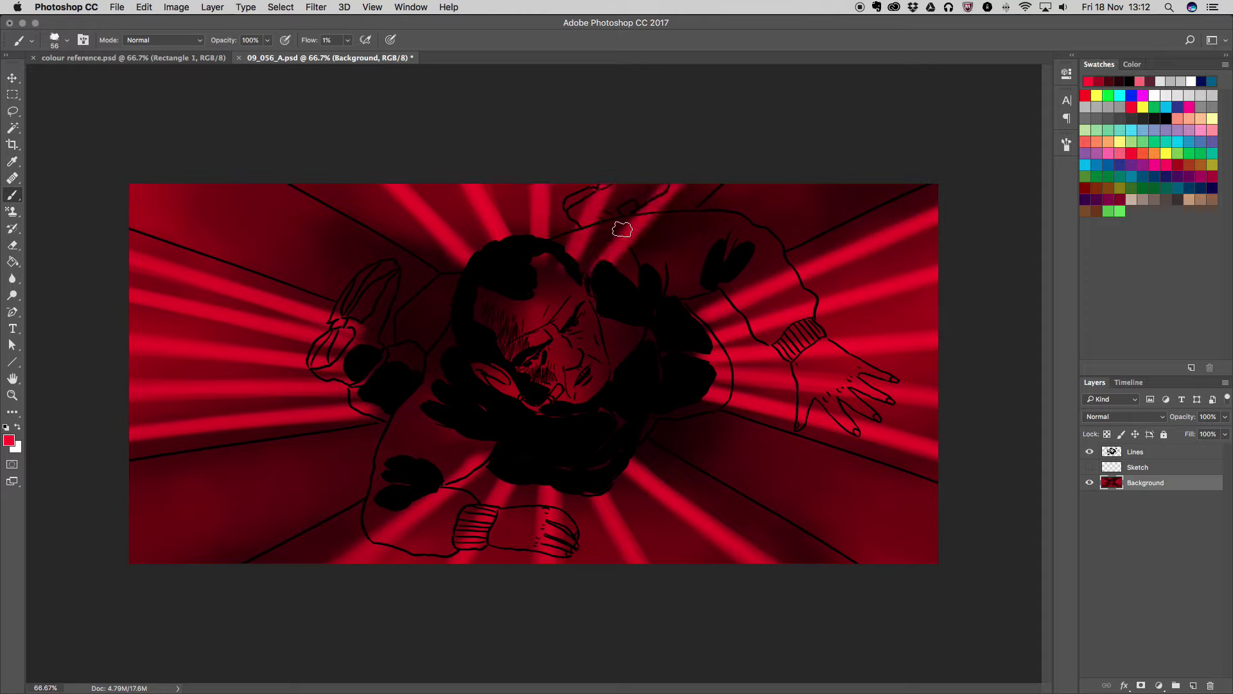
{"action": "left_click", "coordinate": [1140, 81]}
Shrink the brush to 33 px and brighten the right-side beams in pink
{"action": "left_click", "coordinate": [1065, 145]}
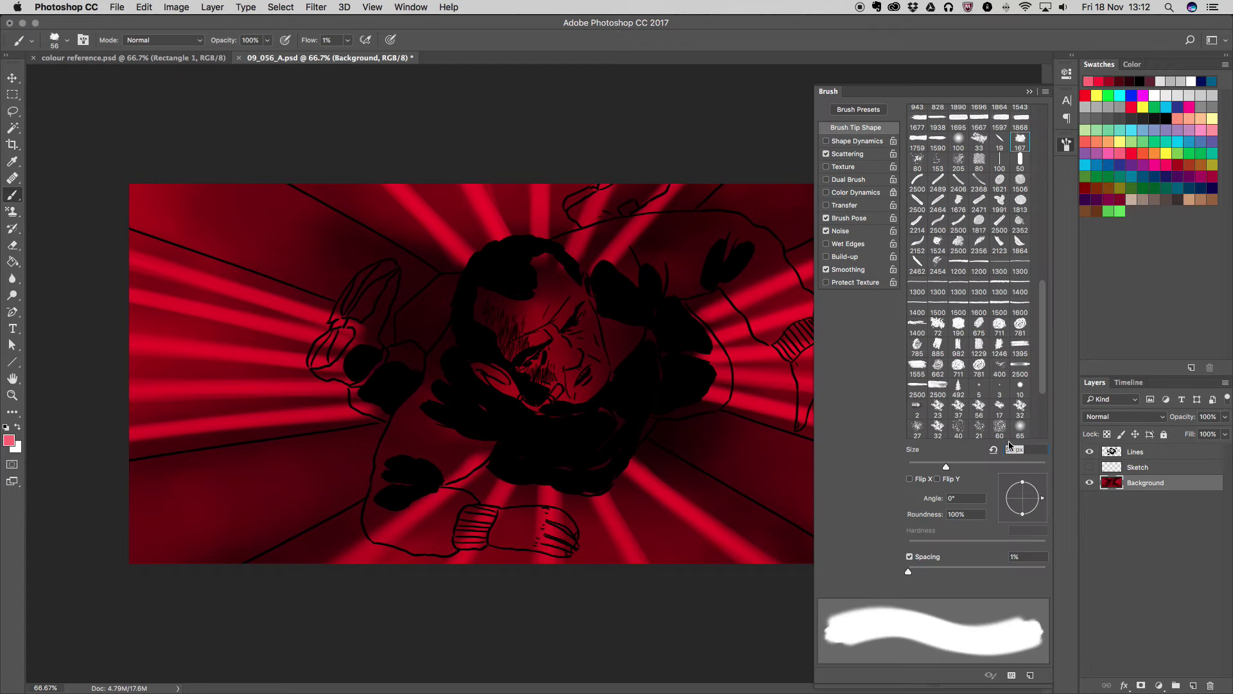
{"action": "left_click_drag", "start_coordinate": [936, 469], "coordinate": [931, 470]}
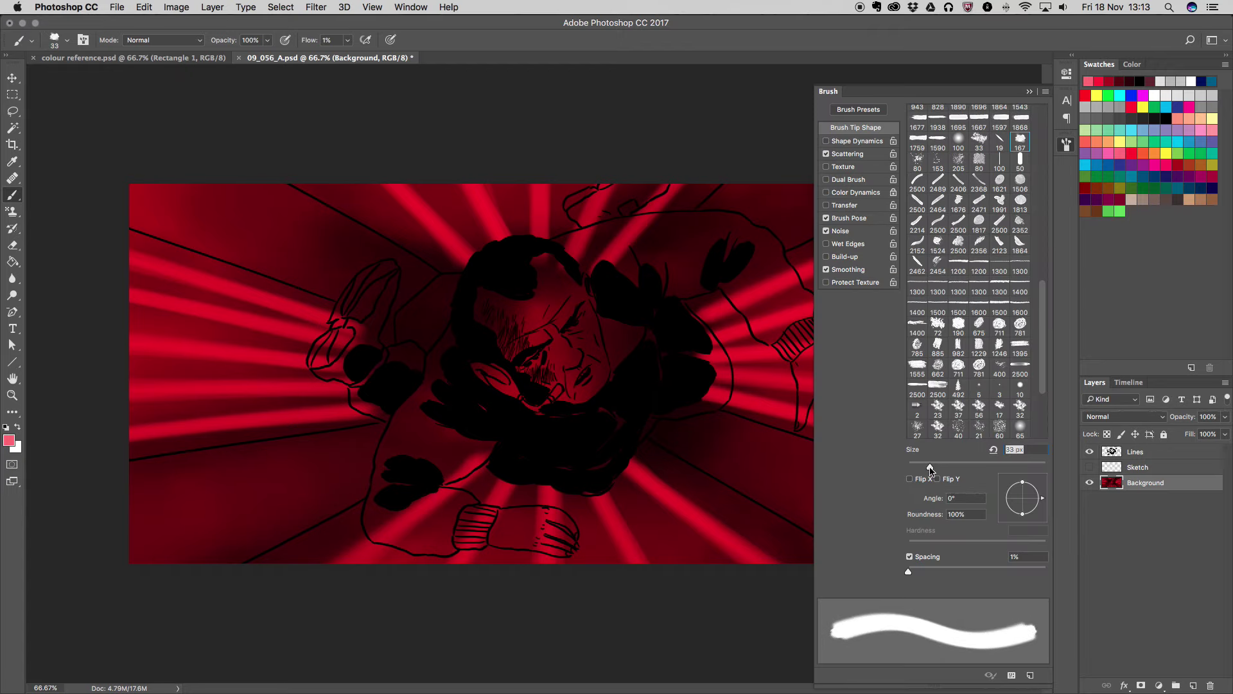
{"action": "left_click", "coordinate": [1028, 93]}
{"action": "mouse_move", "coordinate": [721, 313]}
{"action": "left_mouse_down"}
{"action": "mouse_move", "coordinate": [921, 224]}
{"action": "mouse_move", "coordinate": [707, 315]}
{"action": "mouse_move", "coordinate": [732, 299]}
{"action": "mouse_move", "coordinate": [944, 268]}
{"action": "mouse_move", "coordinate": [732, 325]}
{"action": "left_mouse_up"}
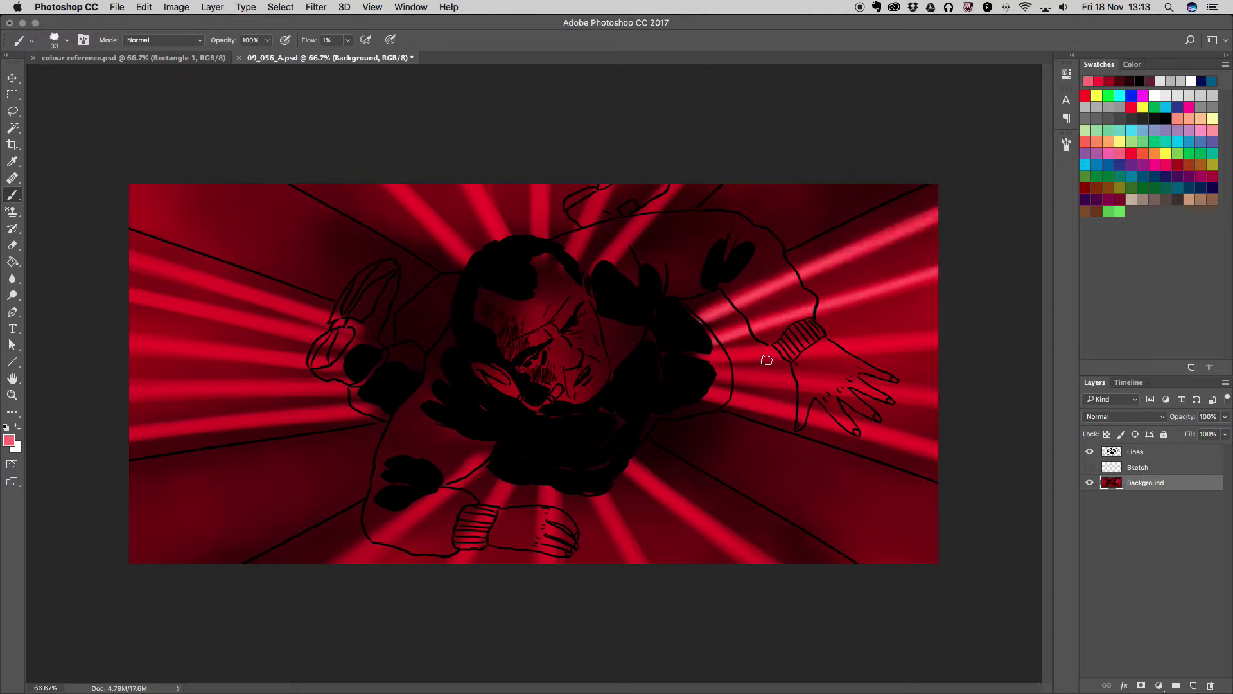
{"action": "mouse_move", "coordinate": [885, 343]}
{"action": "left_mouse_down"}
{"action": "mouse_move", "coordinate": [947, 339]}
{"action": "mouse_move", "coordinate": [732, 350]}
{"action": "mouse_move", "coordinate": [947, 391]}
{"action": "mouse_move", "coordinate": [713, 371]}
{"action": "left_mouse_up"}
{"action": "left_click_drag", "start_coordinate": [927, 448], "coordinate": [764, 392]}
Brighten the top-centre, vertical and top-left beams in pink
{"action": "left_click_drag", "start_coordinate": [611, 180], "coordinate": [570, 256]}
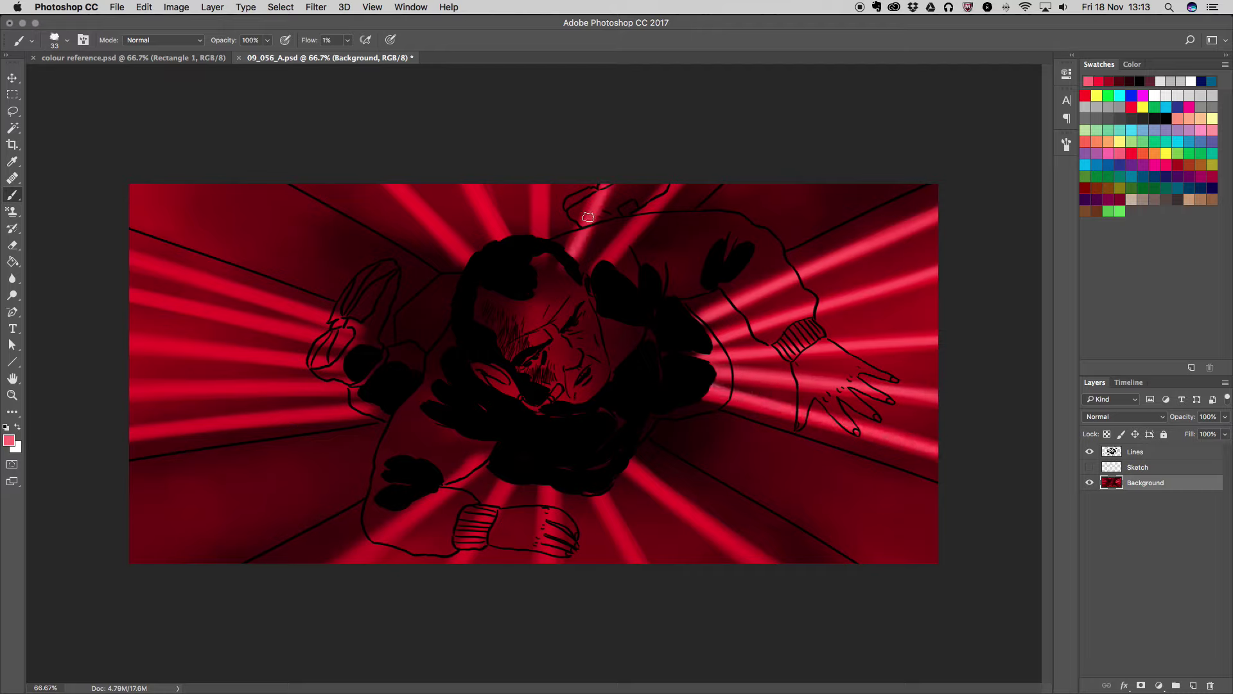
{"action": "left_click_drag", "start_coordinate": [672, 184], "coordinate": [604, 264]}
{"action": "left_click_drag", "start_coordinate": [537, 166], "coordinate": [540, 236]}
{"action": "left_click_drag", "start_coordinate": [469, 184], "coordinate": [514, 247]}
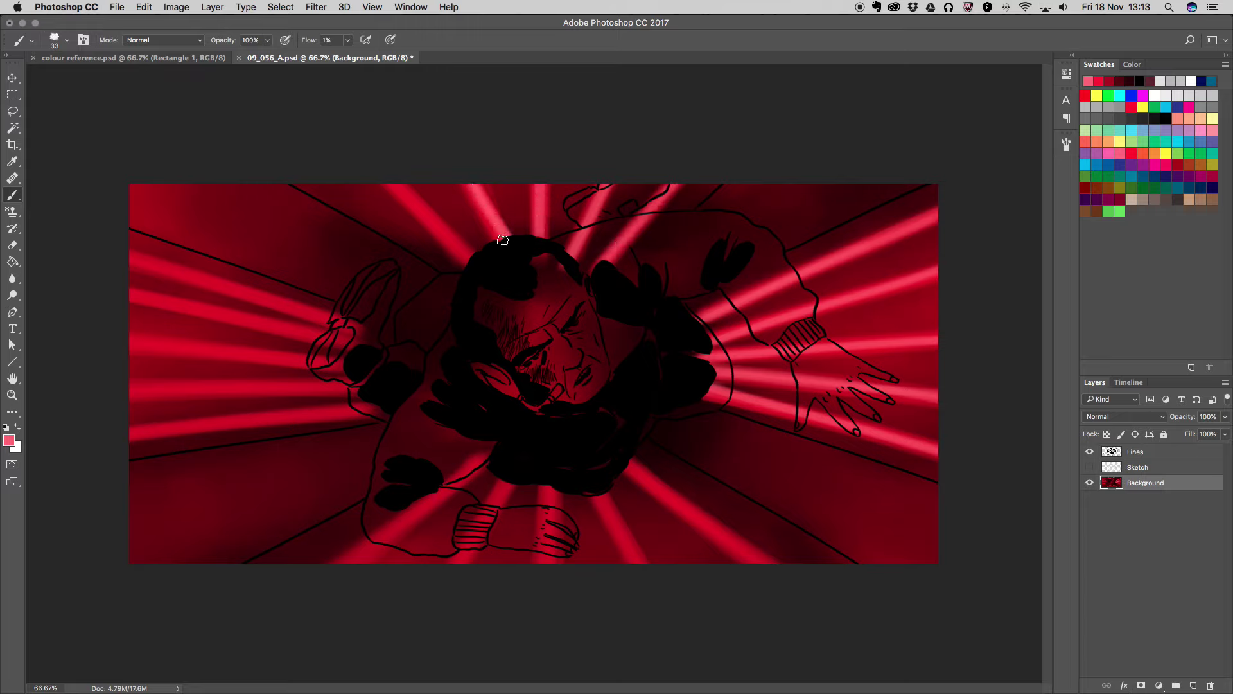
{"action": "left_click_drag", "start_coordinate": [402, 187], "coordinate": [465, 264]}
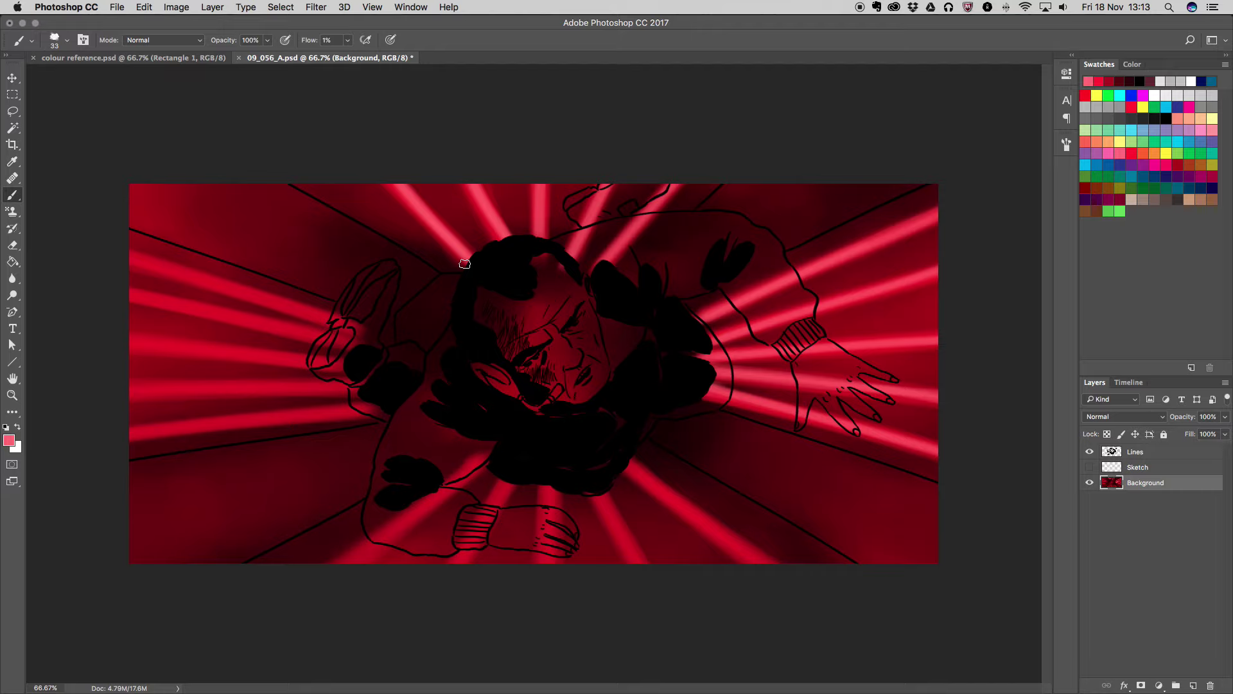
Brighten the pink rays below and lower-left of the figure
{"action": "left_click_drag", "start_coordinate": [449, 504], "coordinate": [343, 557]}
{"action": "left_click_drag", "start_coordinate": [482, 460], "coordinate": [443, 499]}
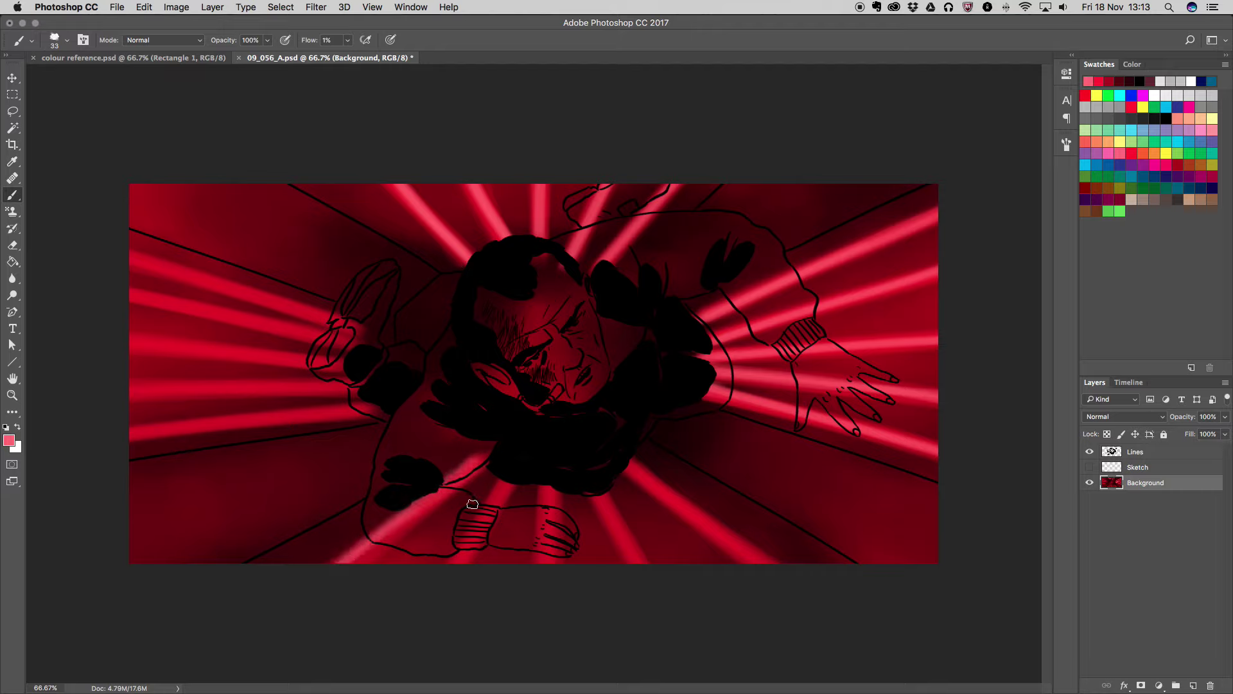
{"action": "left_click_drag", "start_coordinate": [482, 454], "coordinate": [346, 559]}
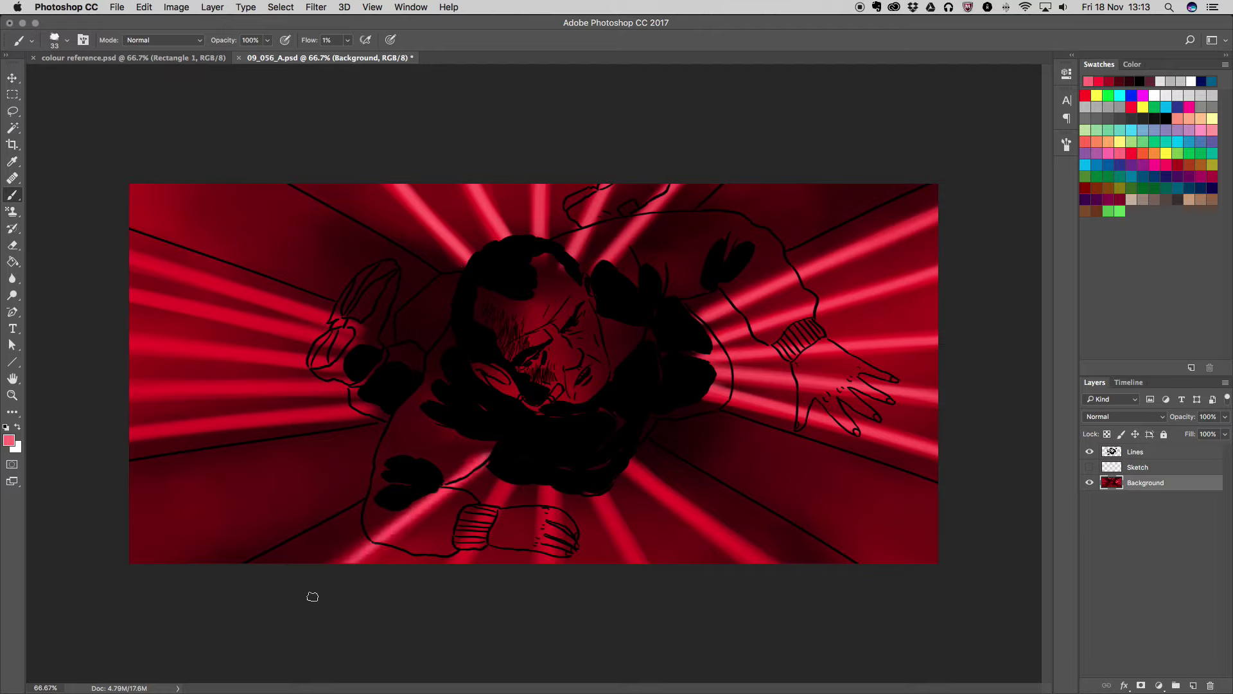
{"action": "left_click_drag", "start_coordinate": [507, 485], "coordinate": [464, 557]}
{"action": "left_click_drag", "start_coordinate": [544, 487], "coordinate": [551, 566]}
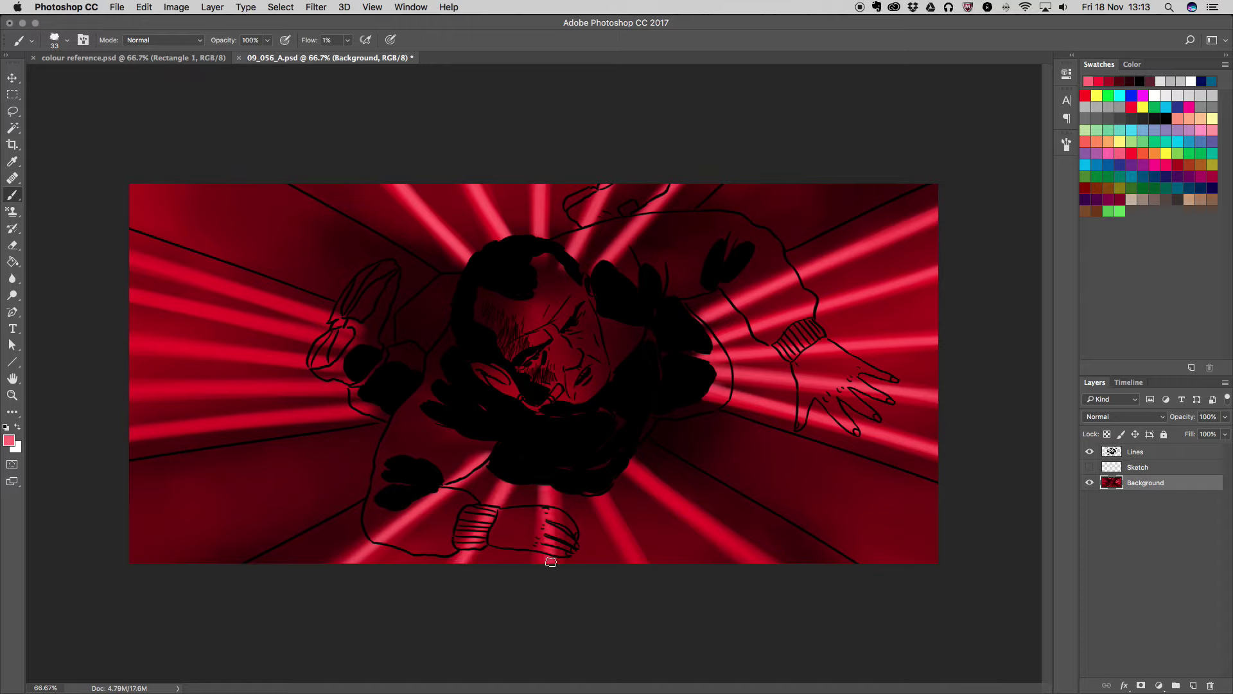
{"action": "mouse_move", "coordinate": [595, 489]}
{"action": "left_mouse_down"}
{"action": "mouse_move", "coordinate": [639, 560]}
{"action": "mouse_move", "coordinate": [626, 546]}
{"action": "left_mouse_up"}
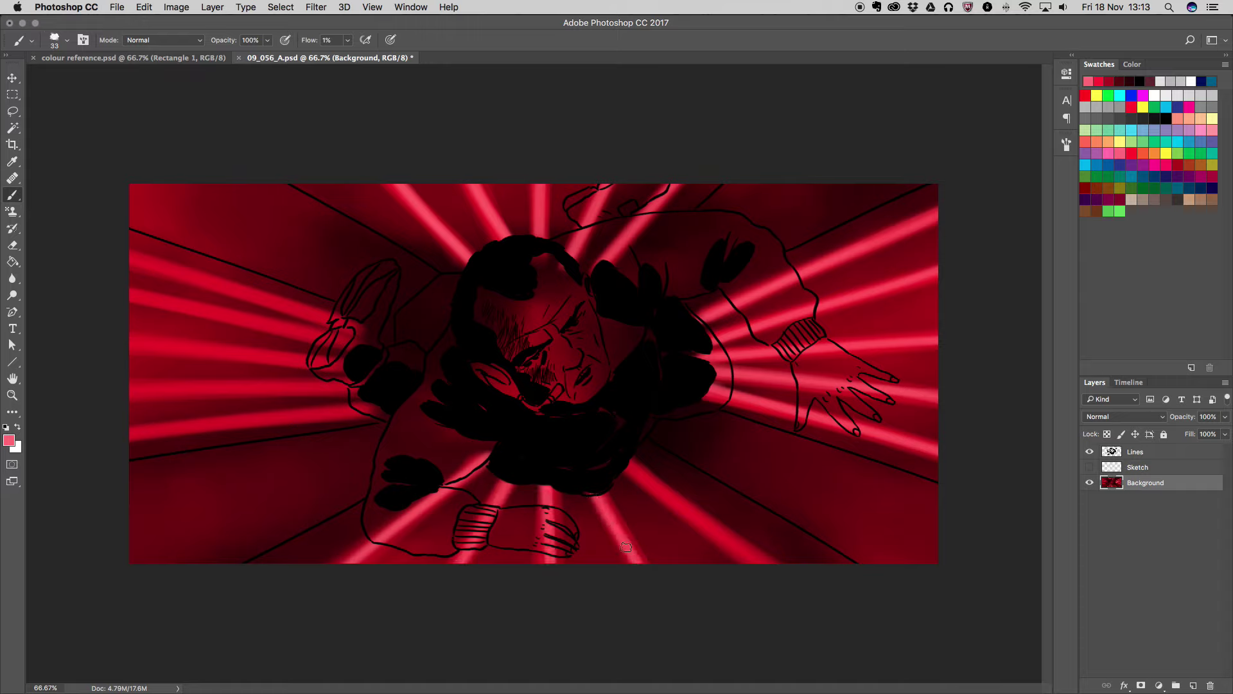
{"action": "mouse_move", "coordinate": [639, 476]}
{"action": "left_mouse_down"}
{"action": "mouse_move", "coordinate": [758, 557]}
{"action": "mouse_move", "coordinate": [712, 524]}
{"action": "left_mouse_up"}
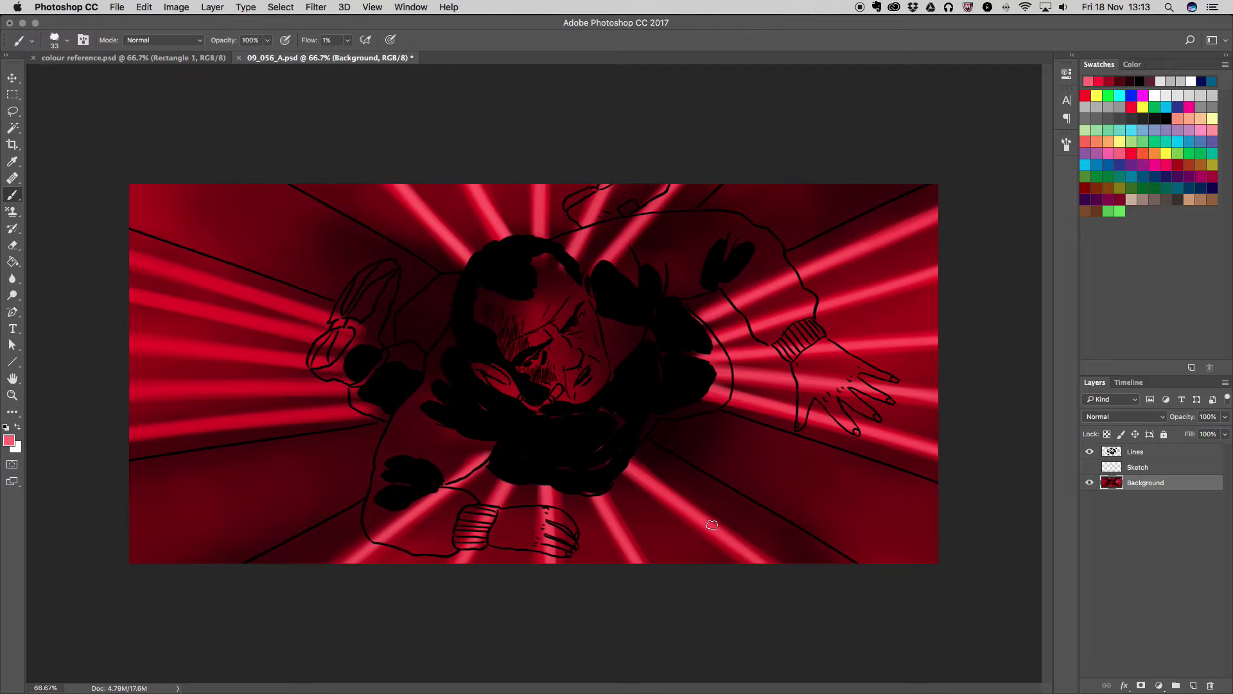
Brighten the pink rays to the left of the figure
{"action": "left_click_drag", "start_coordinate": [375, 415], "coordinate": [48, 446]}
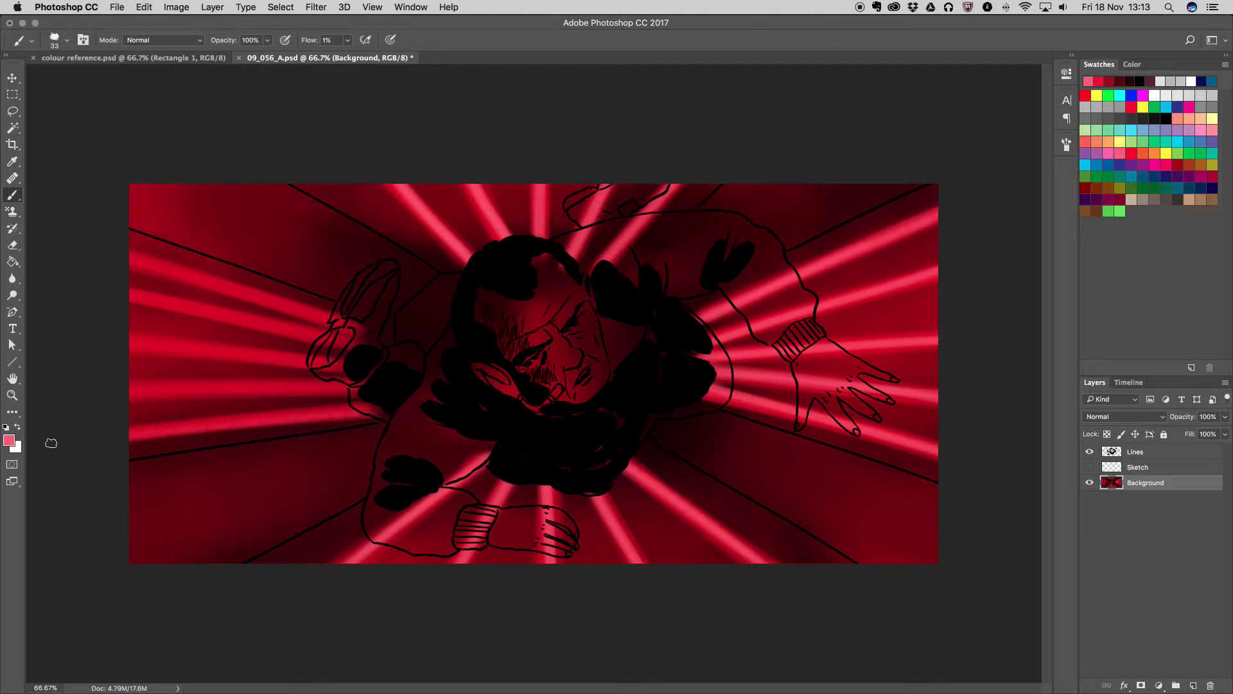
{"action": "left_click_drag", "start_coordinate": [360, 414], "coordinate": [132, 436]}
{"action": "mouse_move", "coordinate": [368, 386]}
{"action": "left_mouse_down"}
{"action": "mouse_move", "coordinate": [96, 398]}
{"action": "mouse_move", "coordinate": [132, 393]}
{"action": "left_mouse_up"}
{"action": "left_click_drag", "start_coordinate": [318, 366], "coordinate": [132, 347]}
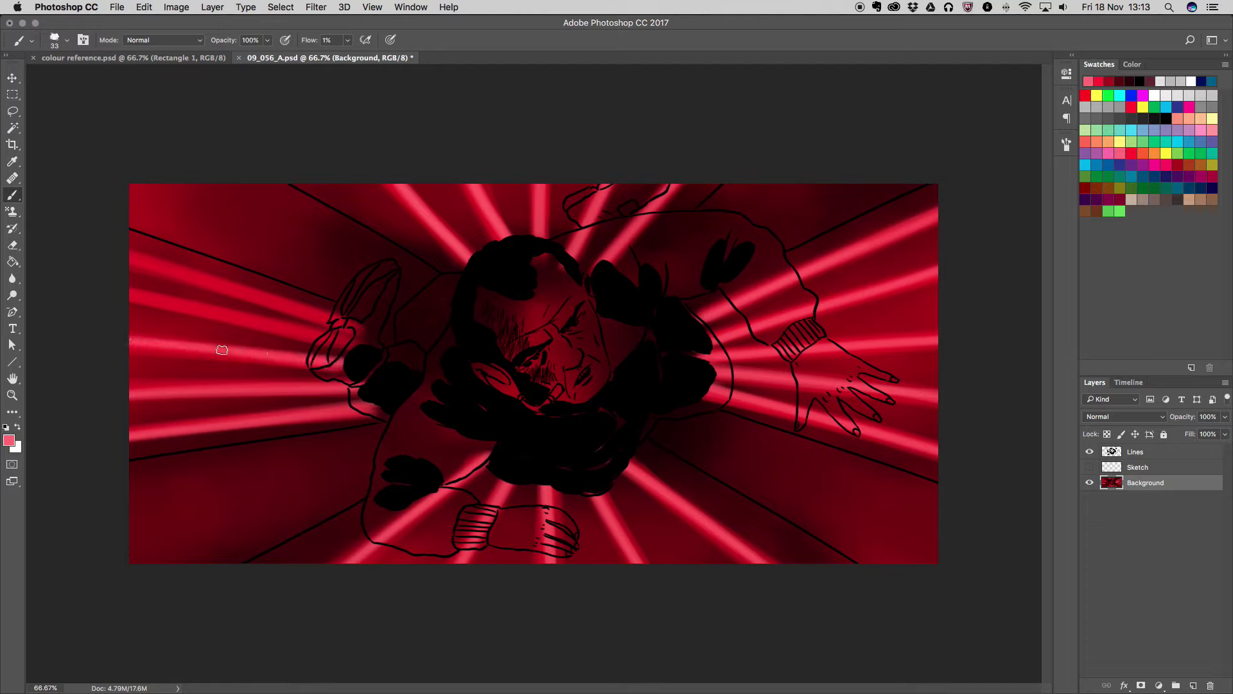
{"action": "left_click_drag", "start_coordinate": [283, 324], "coordinate": [132, 299]}
{"action": "mouse_move", "coordinate": [366, 329]}
{"action": "left_mouse_down"}
{"action": "mouse_move", "coordinate": [122, 257]}
{"action": "mouse_move", "coordinate": [378, 317]}
{"action": "left_mouse_up"}
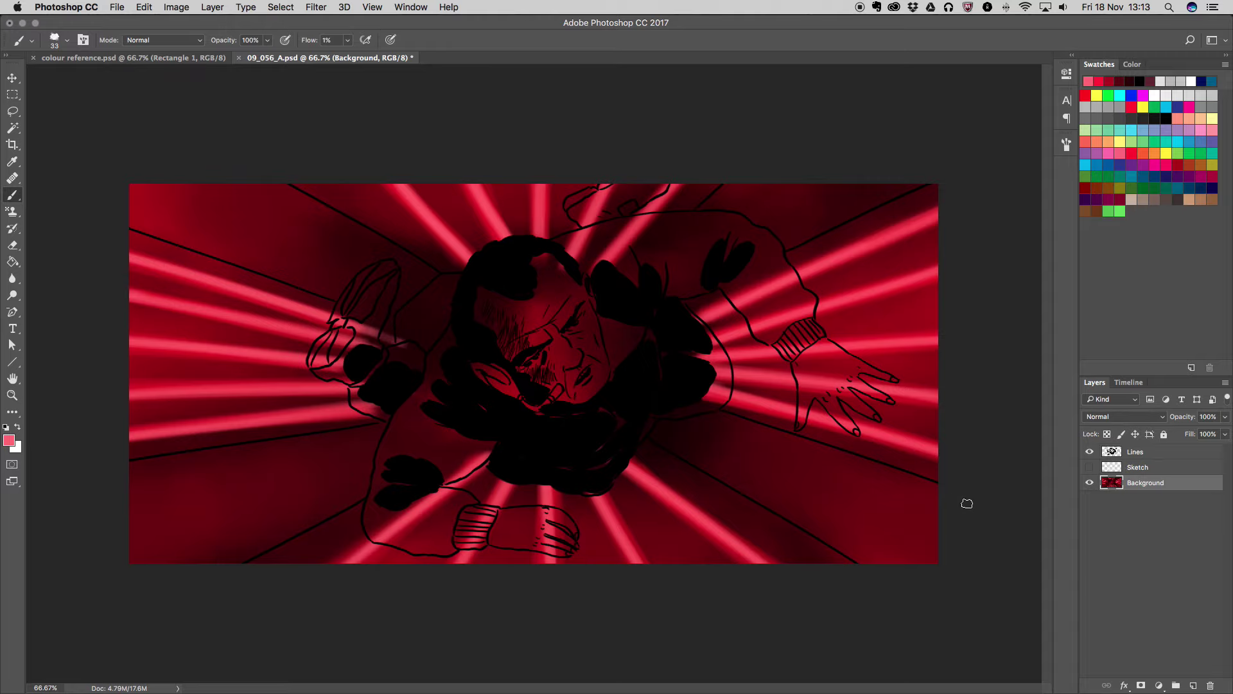
Create a new layer named Filler, pick dark red, and show the brush settings
{"action": "left_click", "coordinate": [212, 7]}
{"action": "mouse_move", "coordinate": [220, 21]}
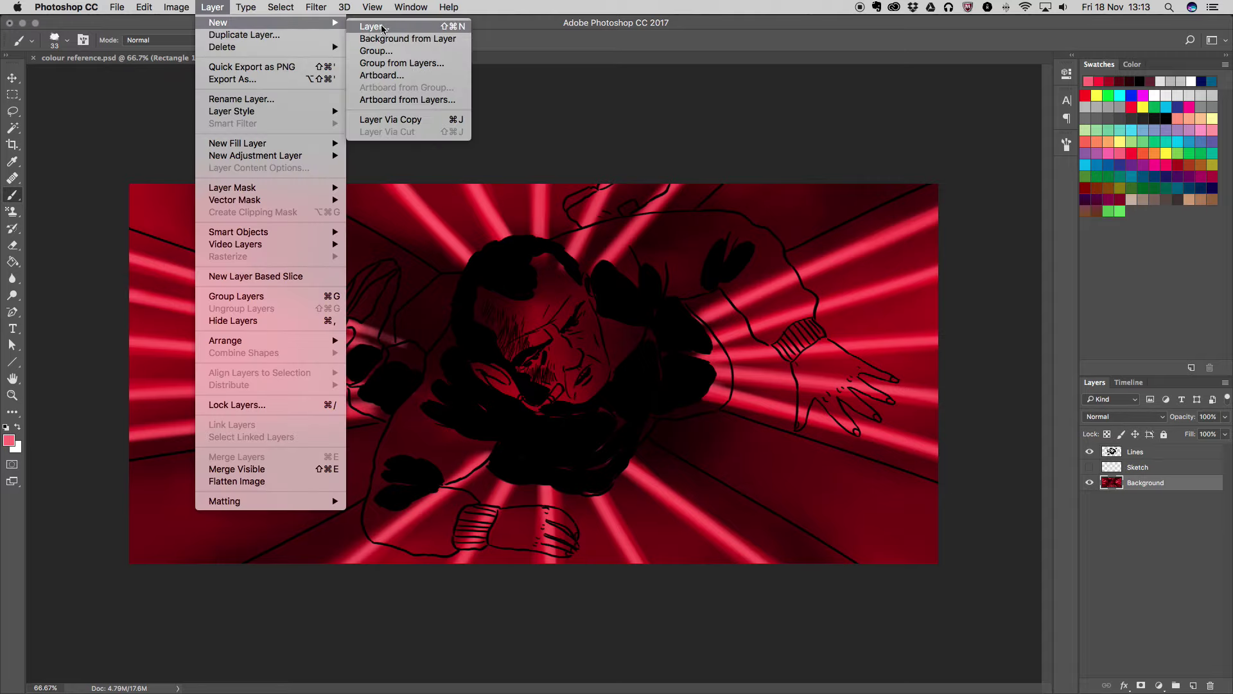
{"action": "left_click", "coordinate": [384, 36]}
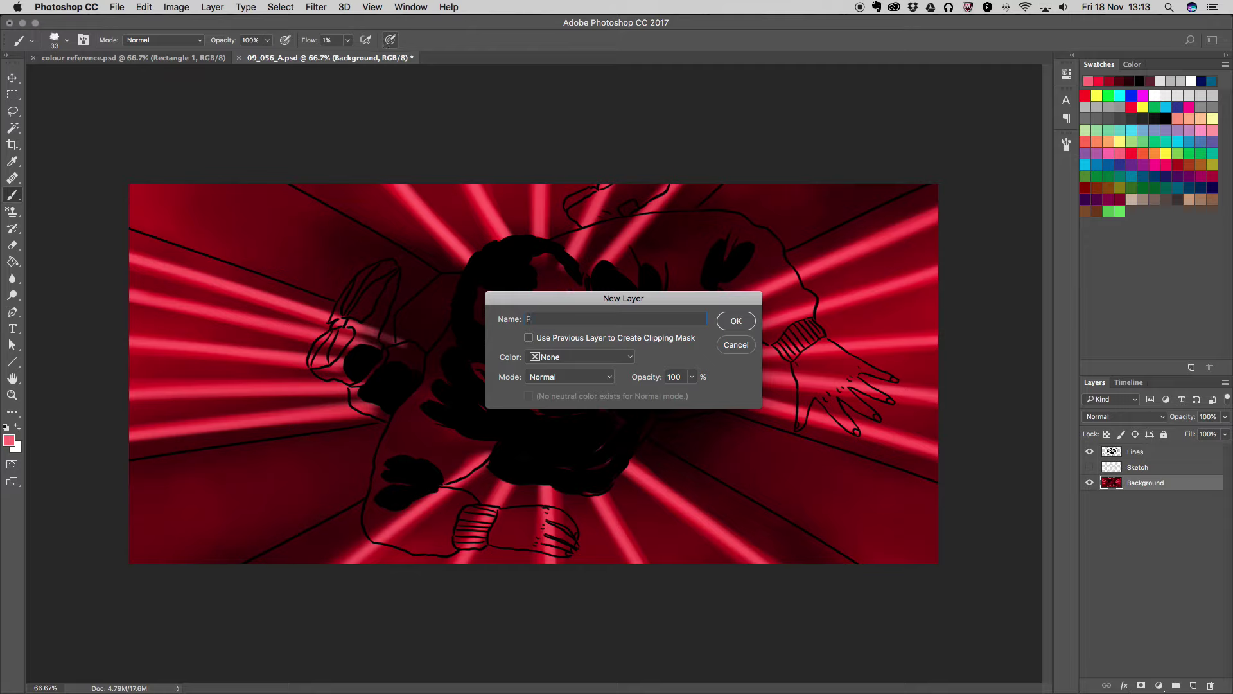
{"action": "type", "text": "Filler"}
{"action": "key", "text": "Return"}
{"action": "left_click", "coordinate": [1109, 80]}
{"action": "key", "text": "F5"}
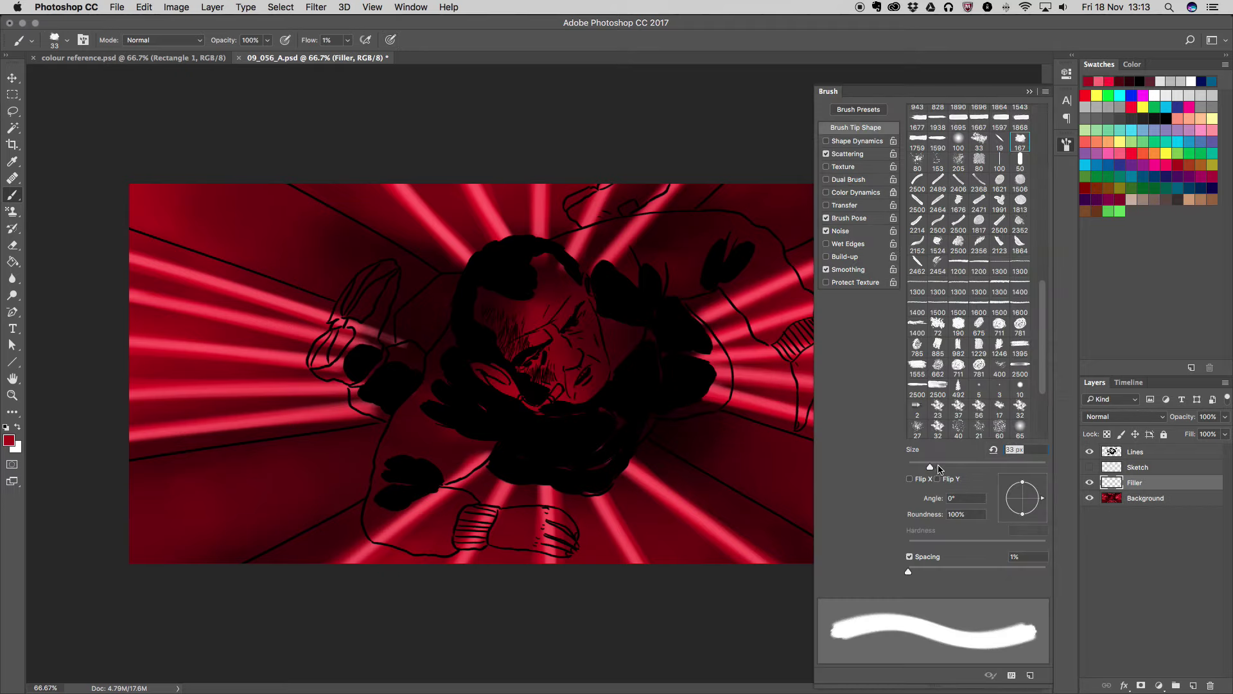
Set a 50 px brush and paint red over the face, crown and lower-body gaps
{"action": "left_click_drag", "start_coordinate": [937, 468], "coordinate": [946, 491]}
{"action": "left_click", "coordinate": [348, 40]}
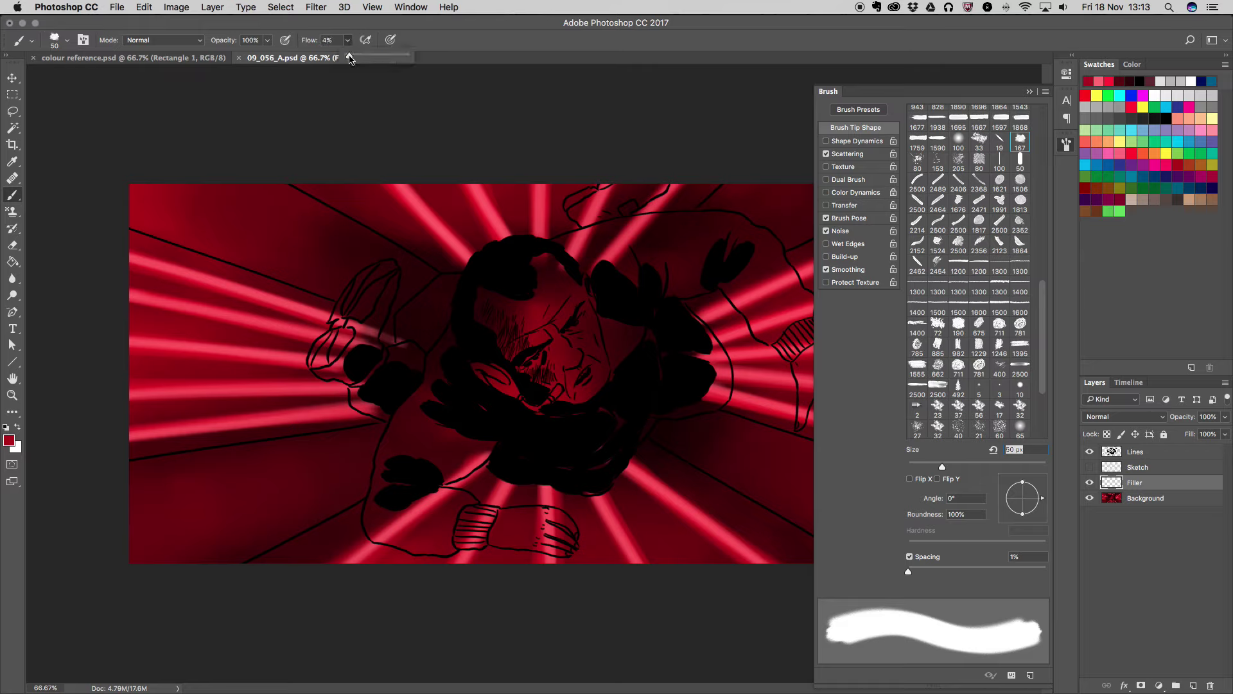
{"action": "left_click_drag", "start_coordinate": [514, 285], "coordinate": [511, 327]}
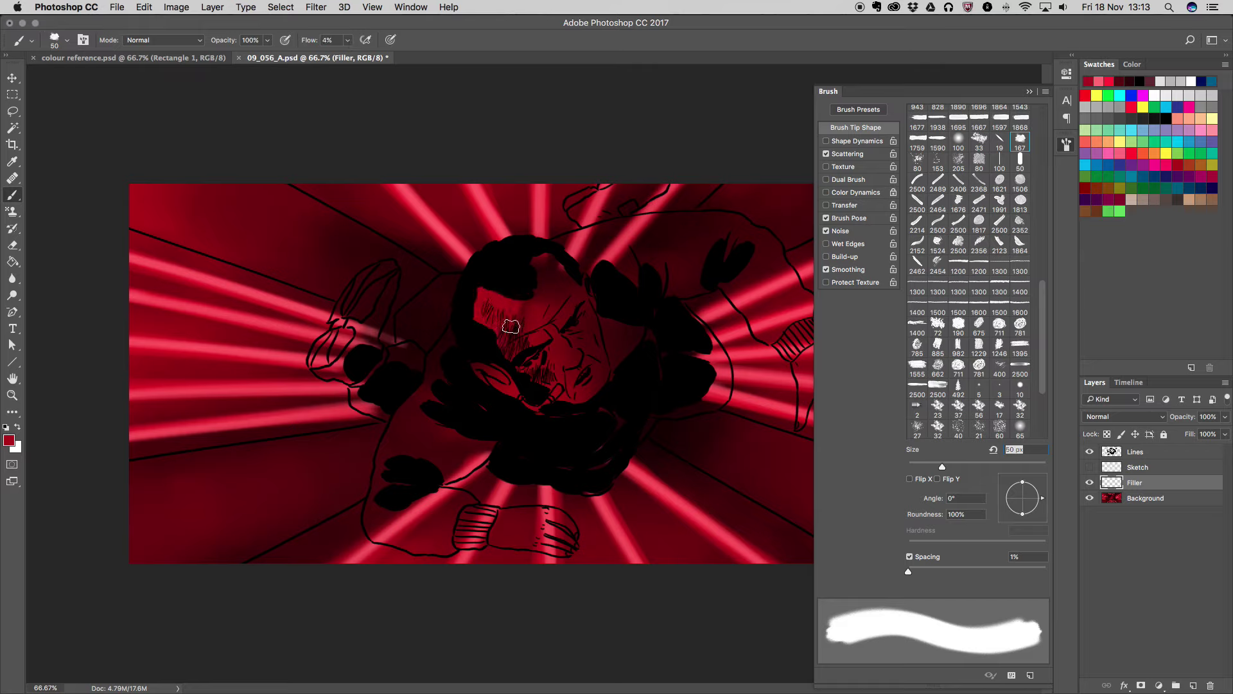
{"action": "mouse_move", "coordinate": [533, 252]}
{"action": "left_mouse_down"}
{"action": "mouse_move", "coordinate": [523, 279]}
{"action": "mouse_move", "coordinate": [607, 324]}
{"action": "mouse_move", "coordinate": [620, 375]}
{"action": "mouse_move", "coordinate": [586, 421]}
{"action": "left_mouse_up"}
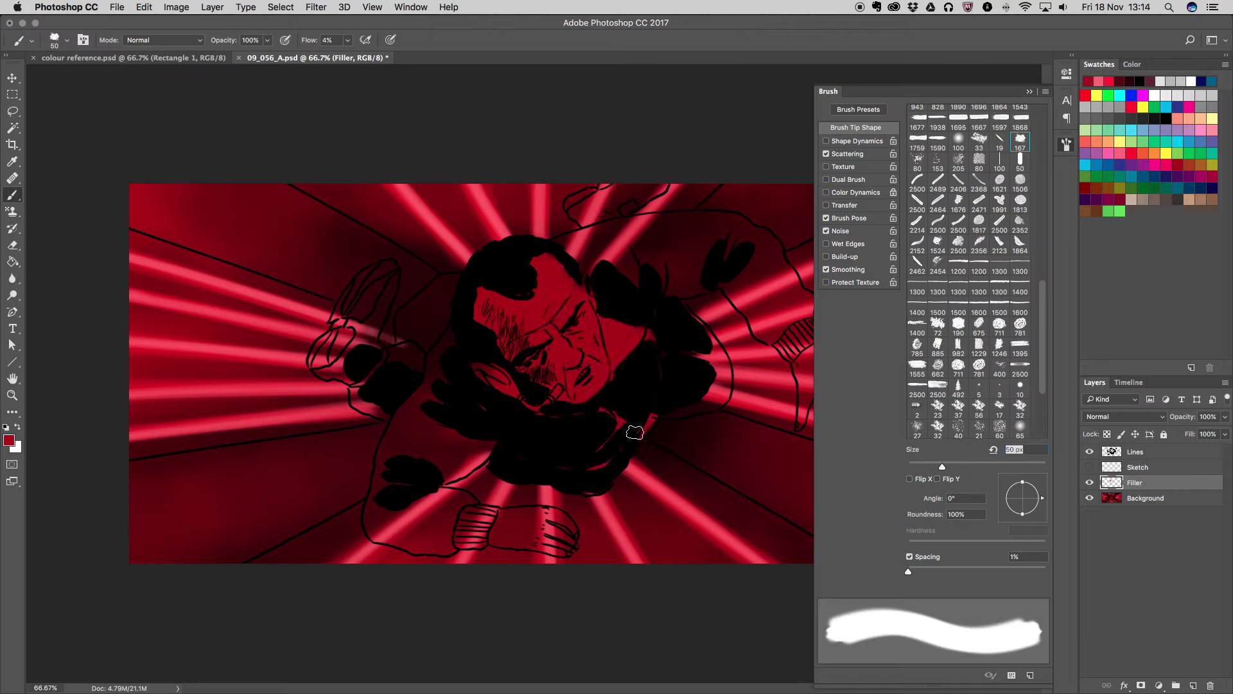
{"action": "left_click_drag", "start_coordinate": [494, 444], "coordinate": [436, 472]}
{"action": "left_click_drag", "start_coordinate": [437, 421], "coordinate": [450, 406]}
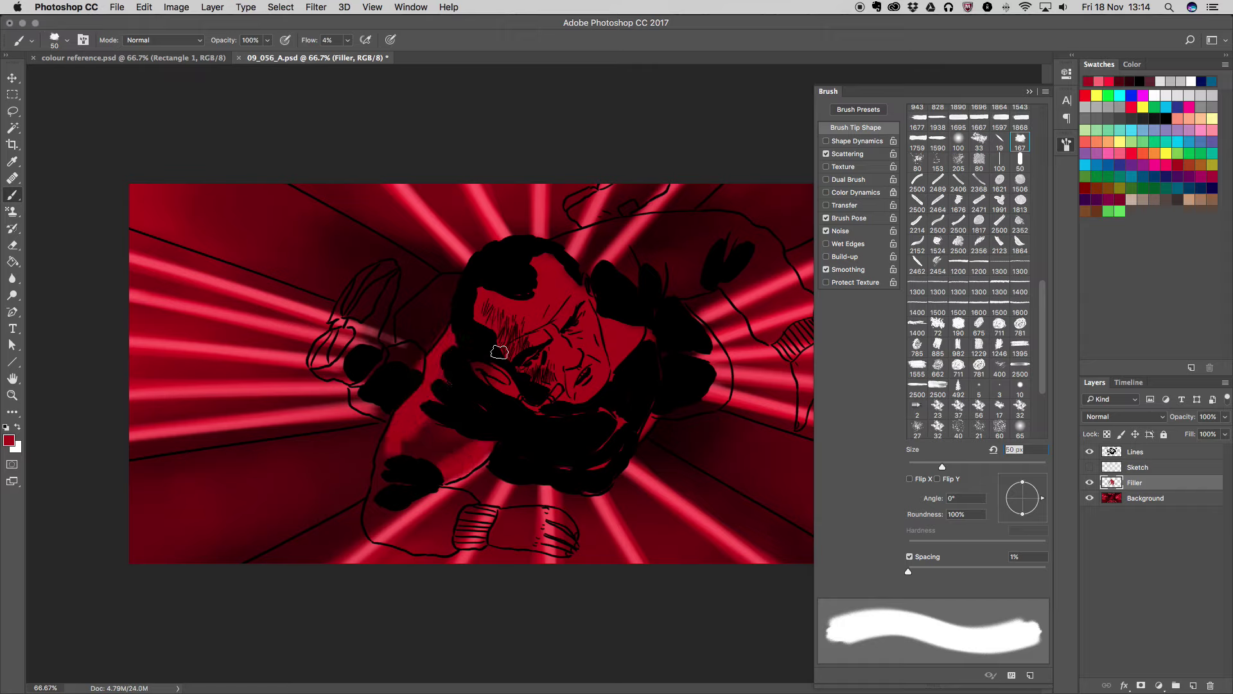
Back on the Filler layer, tint the chest, arm streak and glove cuff red
{"action": "left_click", "coordinate": [461, 361], "text": "super"}
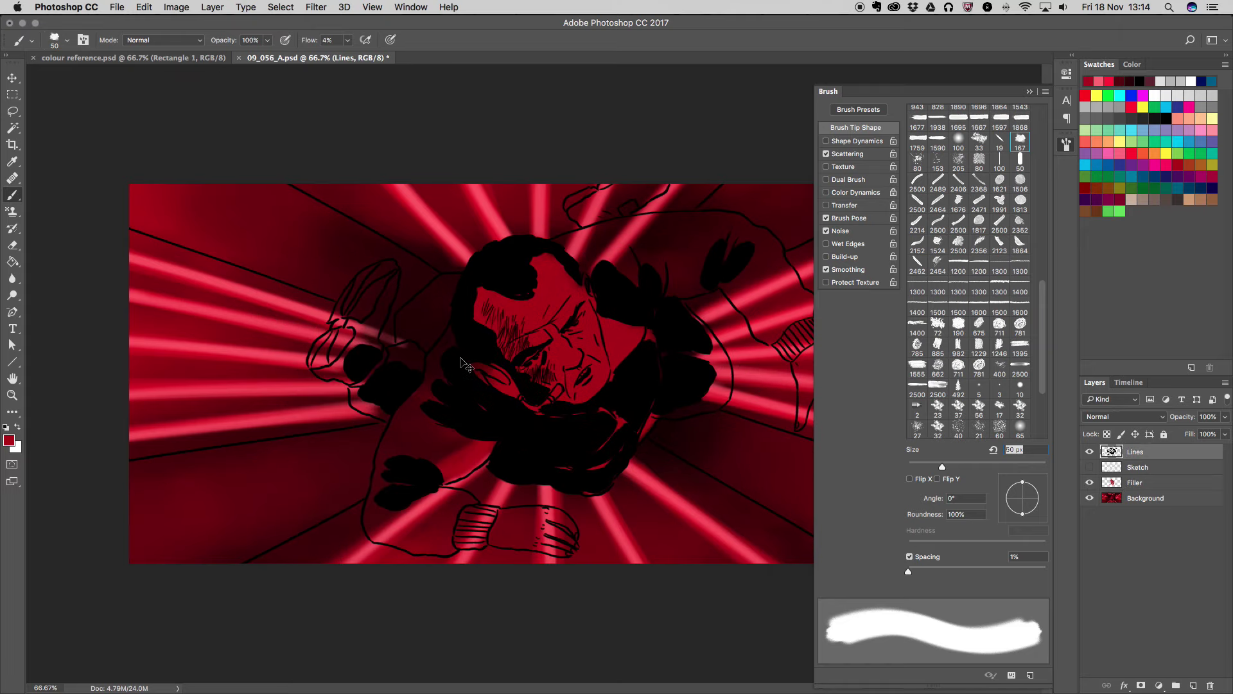
{"action": "left_click", "coordinate": [144, 9]}
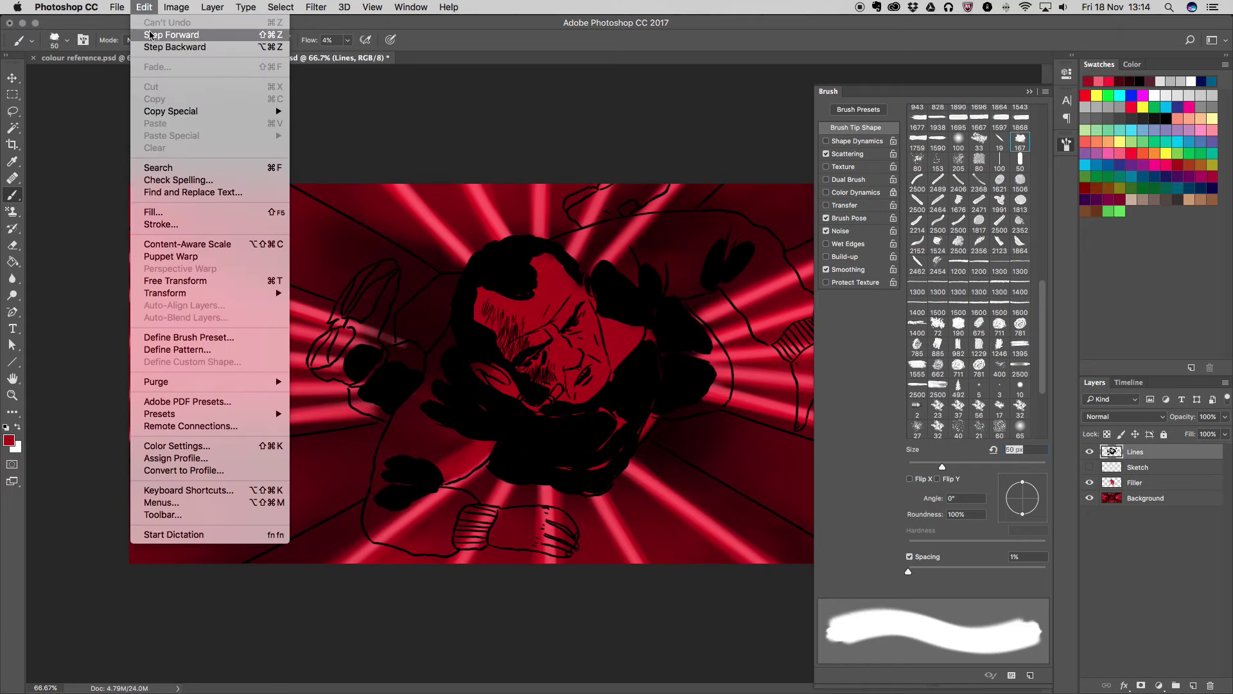
{"action": "left_click", "coordinate": [414, 135]}
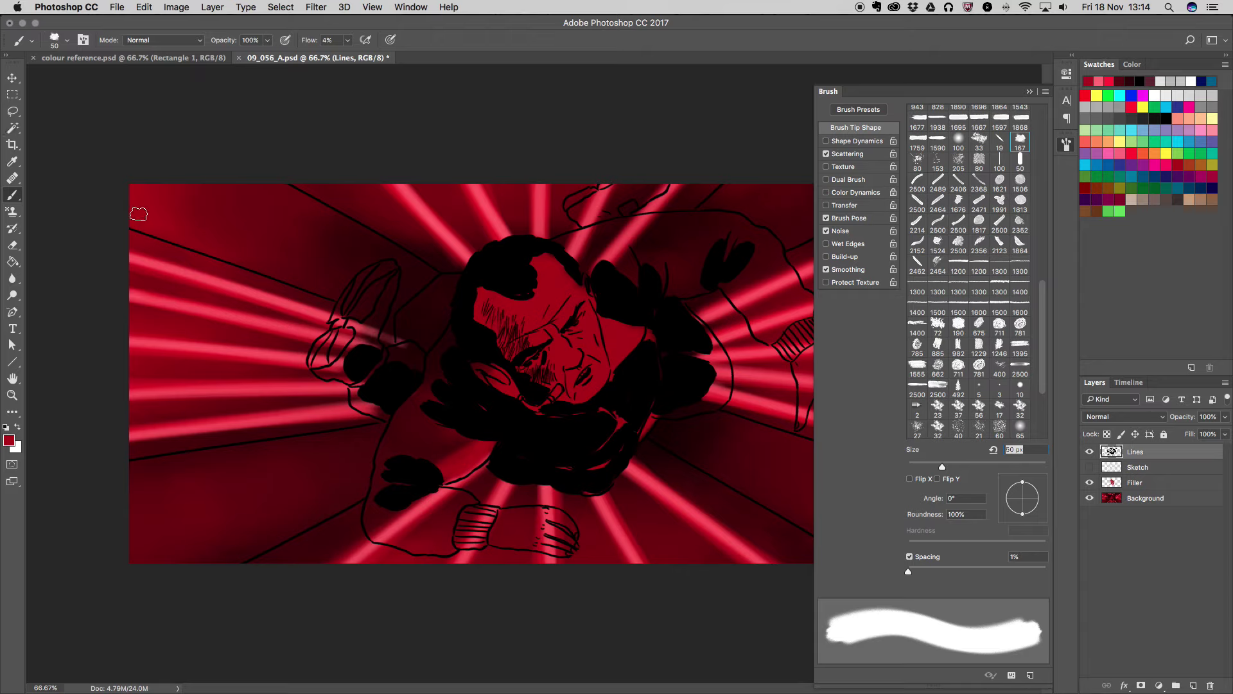
{"action": "left_click", "coordinate": [1134, 483]}
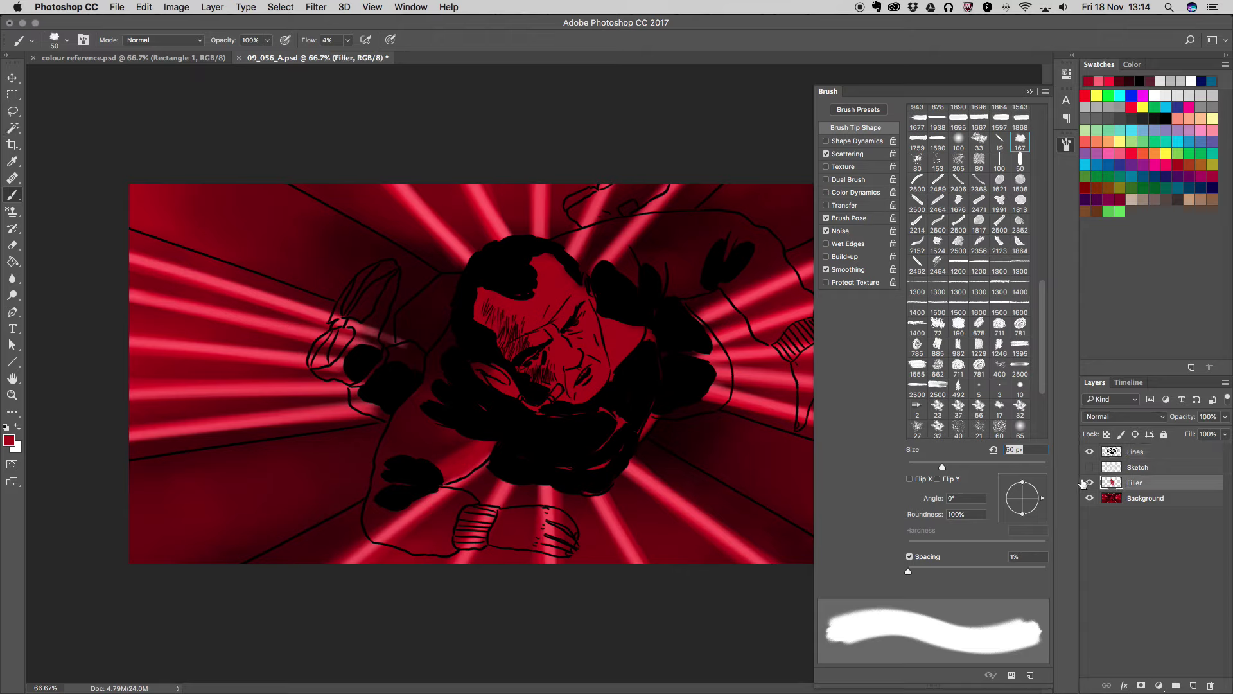
{"action": "mouse_move", "coordinate": [460, 343]}
{"action": "left_mouse_down"}
{"action": "mouse_move", "coordinate": [423, 483]}
{"action": "mouse_move", "coordinate": [488, 451]}
{"action": "left_mouse_up"}
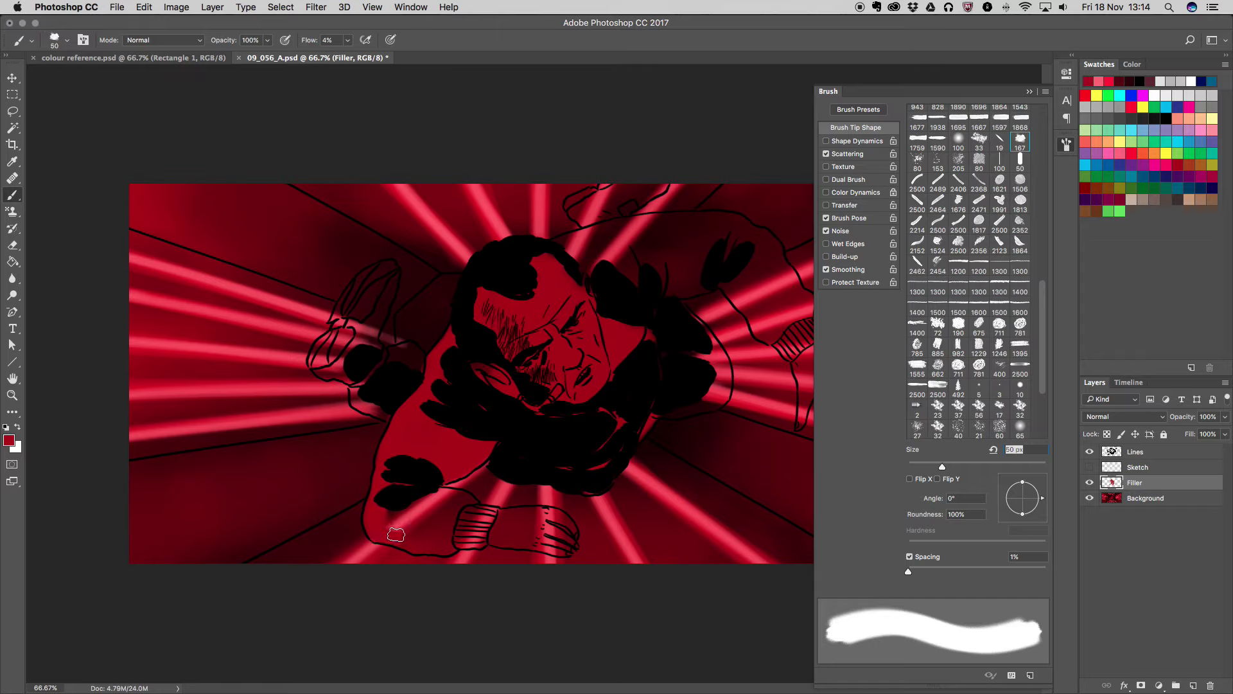
{"action": "mouse_move", "coordinate": [451, 510]}
{"action": "left_mouse_down"}
{"action": "mouse_move", "coordinate": [379, 524]}
{"action": "mouse_move", "coordinate": [450, 520]}
{"action": "mouse_move", "coordinate": [437, 508]}
{"action": "mouse_move", "coordinate": [447, 495]}
{"action": "left_mouse_up"}
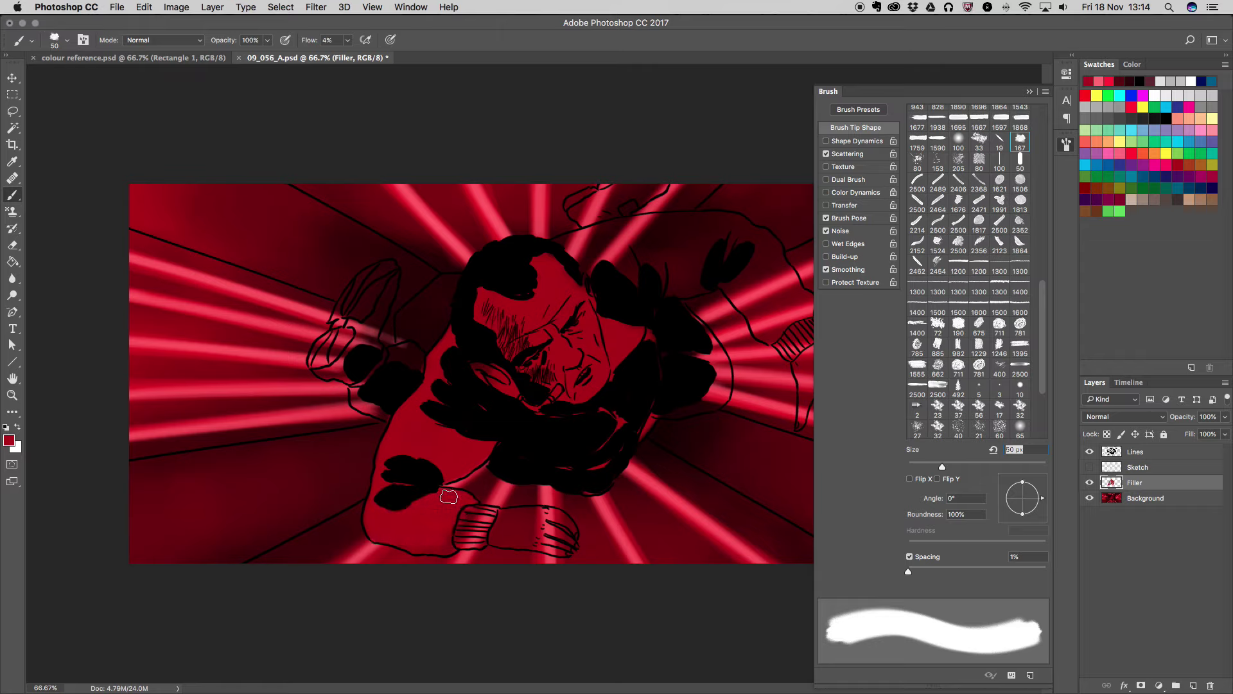
{"action": "mouse_move", "coordinate": [472, 528]}
{"action": "left_mouse_down"}
{"action": "mouse_move", "coordinate": [463, 513]}
{"action": "mouse_move", "coordinate": [553, 517]}
{"action": "mouse_move", "coordinate": [514, 537]}
{"action": "left_mouse_up"}
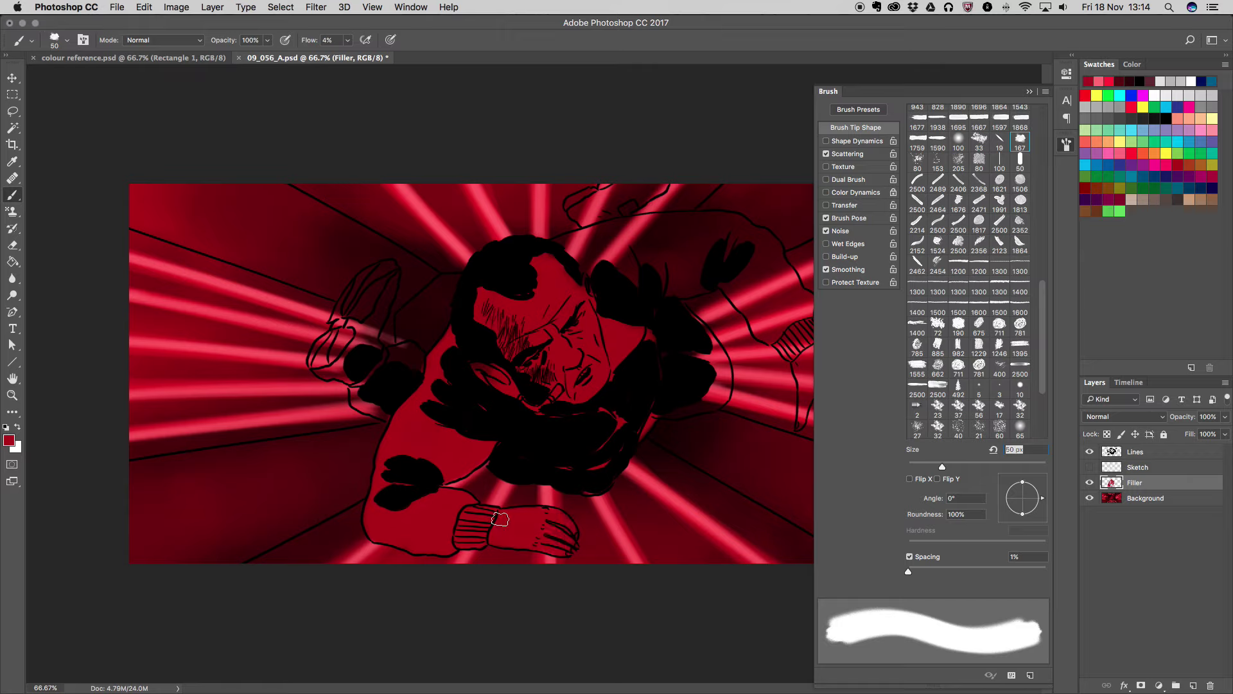
Darken the light streaks on the forearm, lower hand, hand outline and shoulder
{"action": "mouse_move", "coordinate": [355, 293]}
{"action": "left_mouse_down"}
{"action": "mouse_move", "coordinate": [340, 319]}
{"action": "mouse_move", "coordinate": [375, 278]}
{"action": "left_mouse_up"}
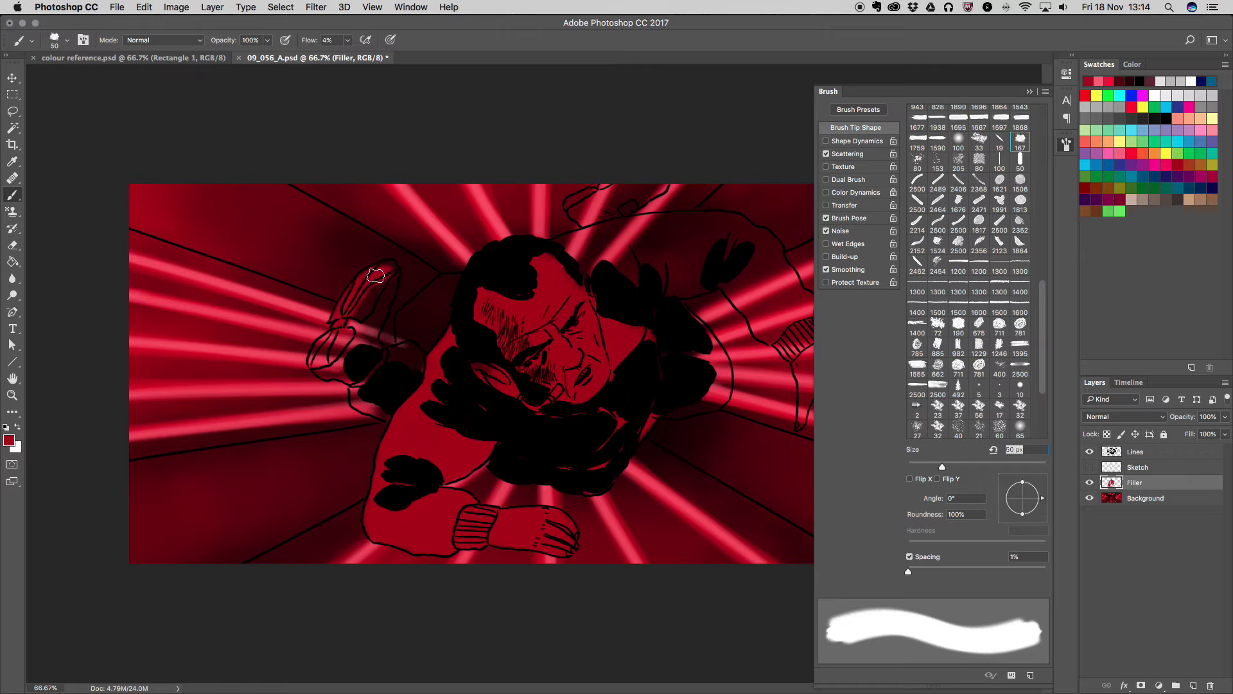
{"action": "mouse_move", "coordinate": [374, 305]}
{"action": "left_mouse_down"}
{"action": "mouse_move", "coordinate": [357, 331]}
{"action": "mouse_move", "coordinate": [381, 276]}
{"action": "left_mouse_up"}
{"action": "left_click_drag", "start_coordinate": [336, 342], "coordinate": [326, 346]}
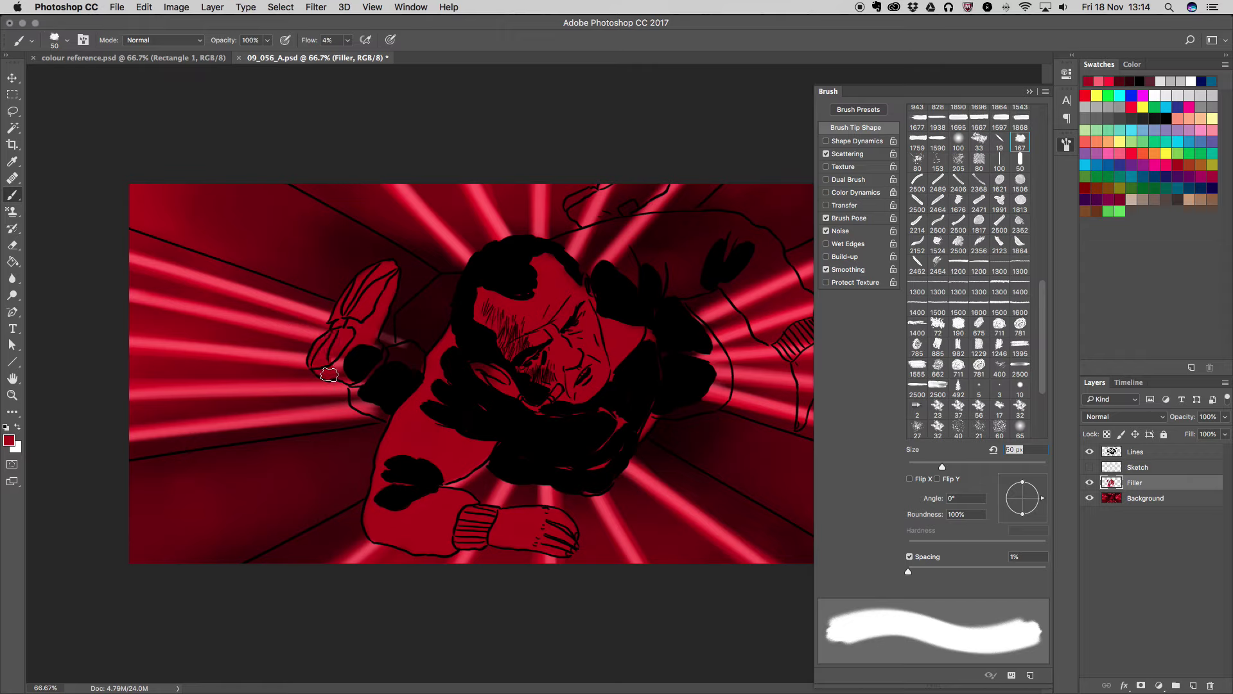
{"action": "left_click_drag", "start_coordinate": [356, 383], "coordinate": [360, 404]}
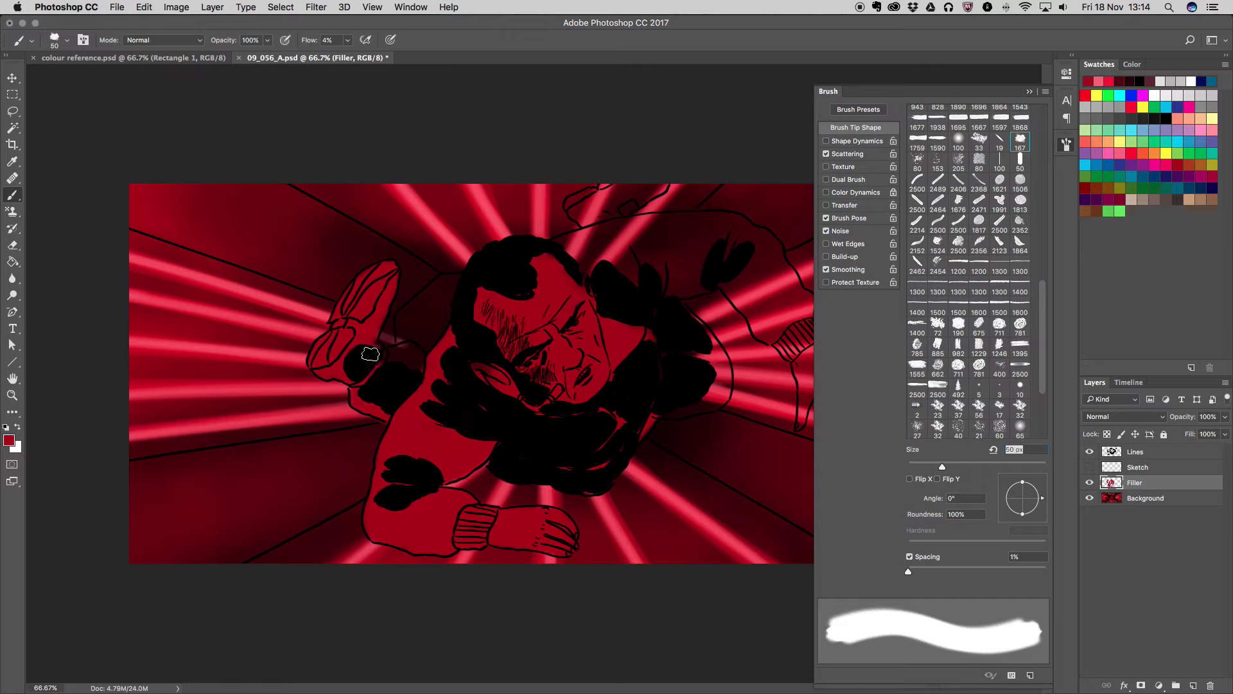
{"action": "left_click_drag", "start_coordinate": [379, 352], "coordinate": [422, 365]}
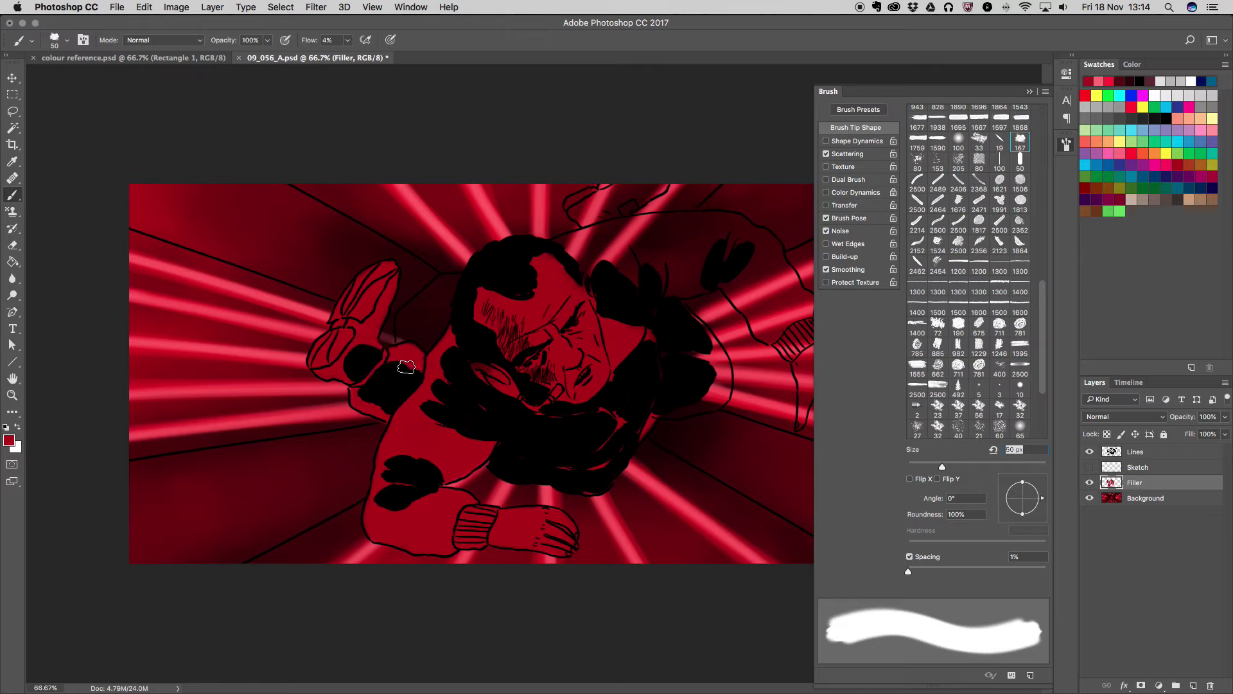
Cover the streaks above and right of the head and by the sleeve cuff in dark red
{"action": "left_click_drag", "start_coordinate": [621, 246], "coordinate": [614, 230]}
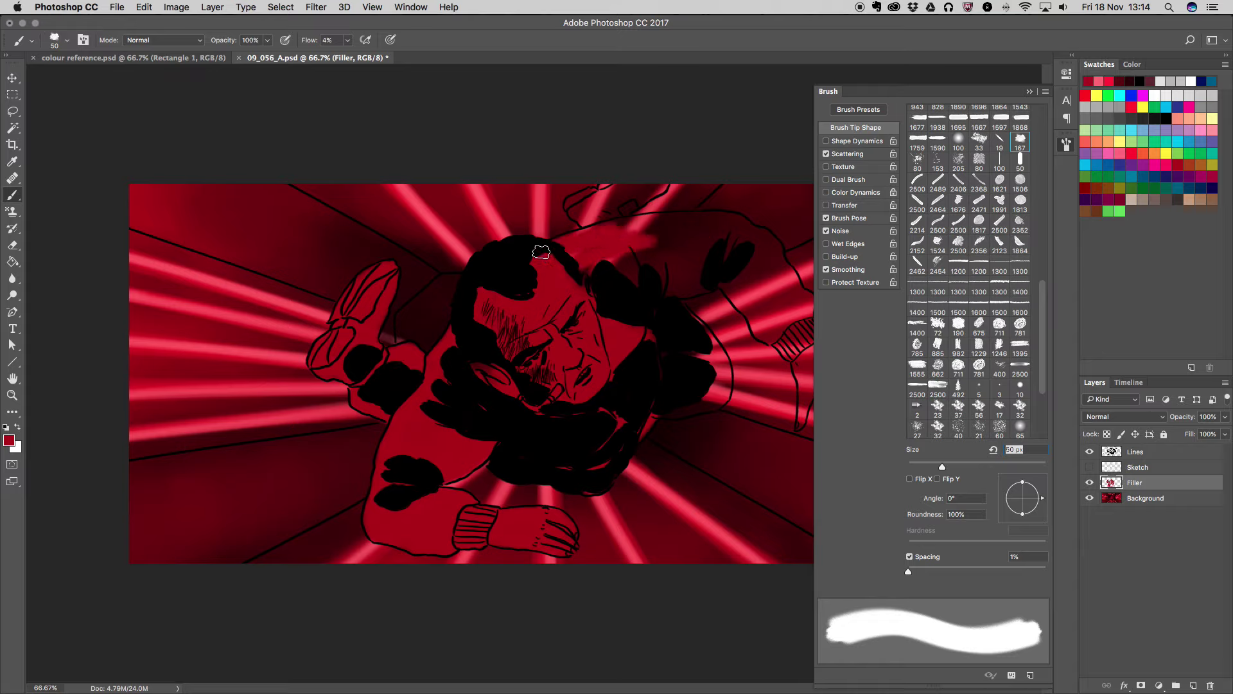
{"action": "mouse_move", "coordinate": [573, 267]}
{"action": "left_mouse_down"}
{"action": "mouse_move", "coordinate": [710, 259]}
{"action": "mouse_move", "coordinate": [666, 292]}
{"action": "mouse_move", "coordinate": [706, 280]}
{"action": "mouse_move", "coordinate": [636, 264]}
{"action": "mouse_move", "coordinate": [699, 218]}
{"action": "mouse_move", "coordinate": [610, 226]}
{"action": "mouse_move", "coordinate": [703, 219]}
{"action": "left_mouse_up"}
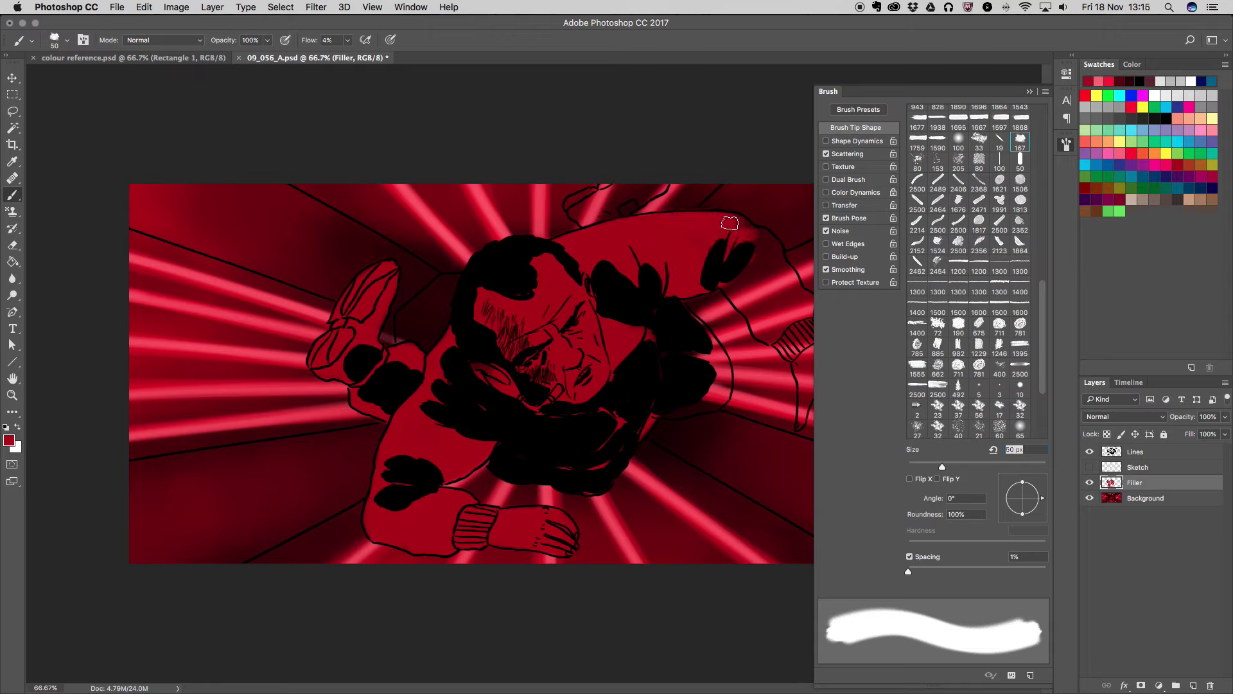
{"action": "mouse_move", "coordinate": [602, 201]}
{"action": "left_mouse_down"}
{"action": "mouse_move", "coordinate": [581, 211]}
{"action": "mouse_move", "coordinate": [617, 206]}
{"action": "mouse_move", "coordinate": [608, 222]}
{"action": "left_mouse_up"}
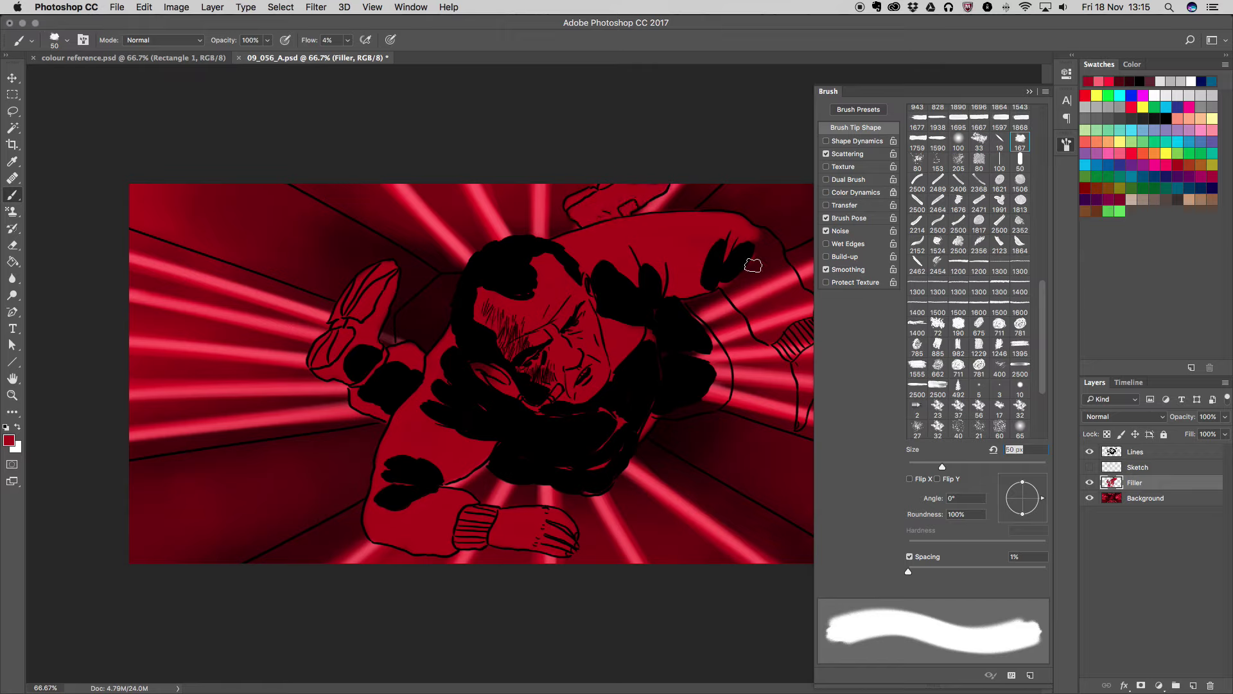
{"action": "mouse_move", "coordinate": [752, 265]}
{"action": "left_mouse_down"}
{"action": "mouse_move", "coordinate": [722, 275]}
{"action": "mouse_move", "coordinate": [775, 339]}
{"action": "left_mouse_up"}
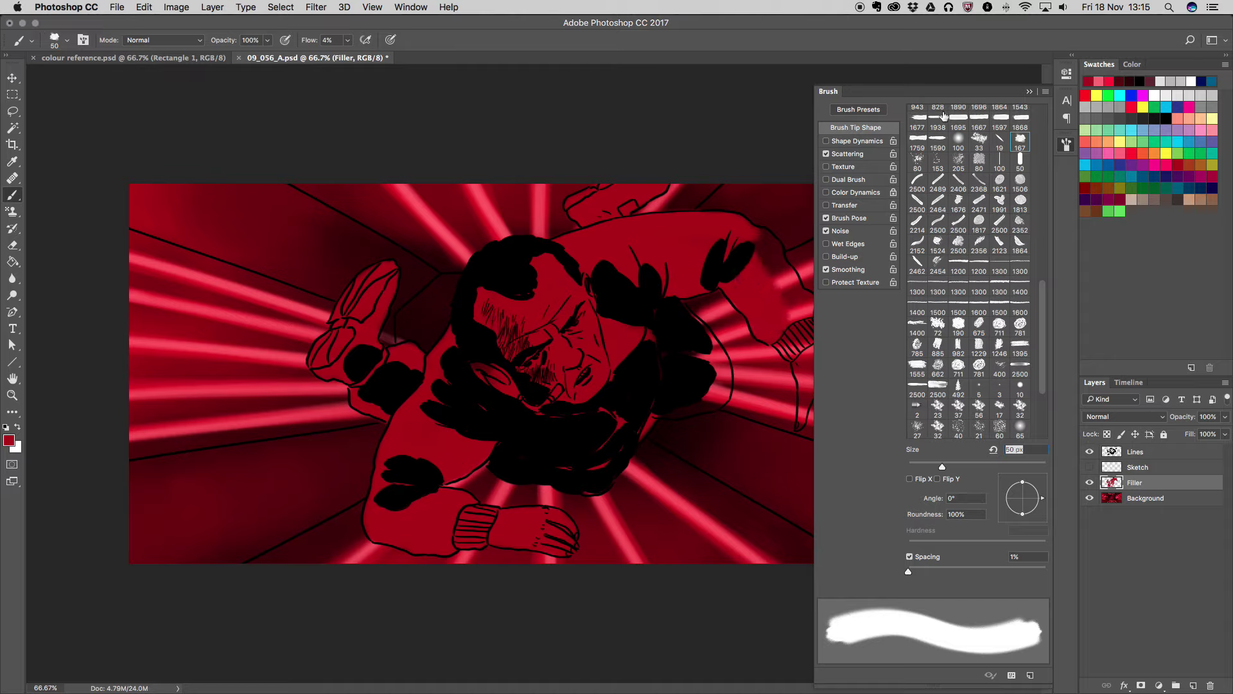
{"action": "left_click", "coordinate": [1027, 93]}
Darken the upper sleeve, arm and hair shading, then set the brush to 28 px
{"action": "mouse_move", "coordinate": [770, 241]}
{"action": "left_mouse_down"}
{"action": "mouse_move", "coordinate": [803, 300]}
{"action": "mouse_move", "coordinate": [800, 360]}
{"action": "mouse_move", "coordinate": [843, 363]}
{"action": "left_mouse_up"}
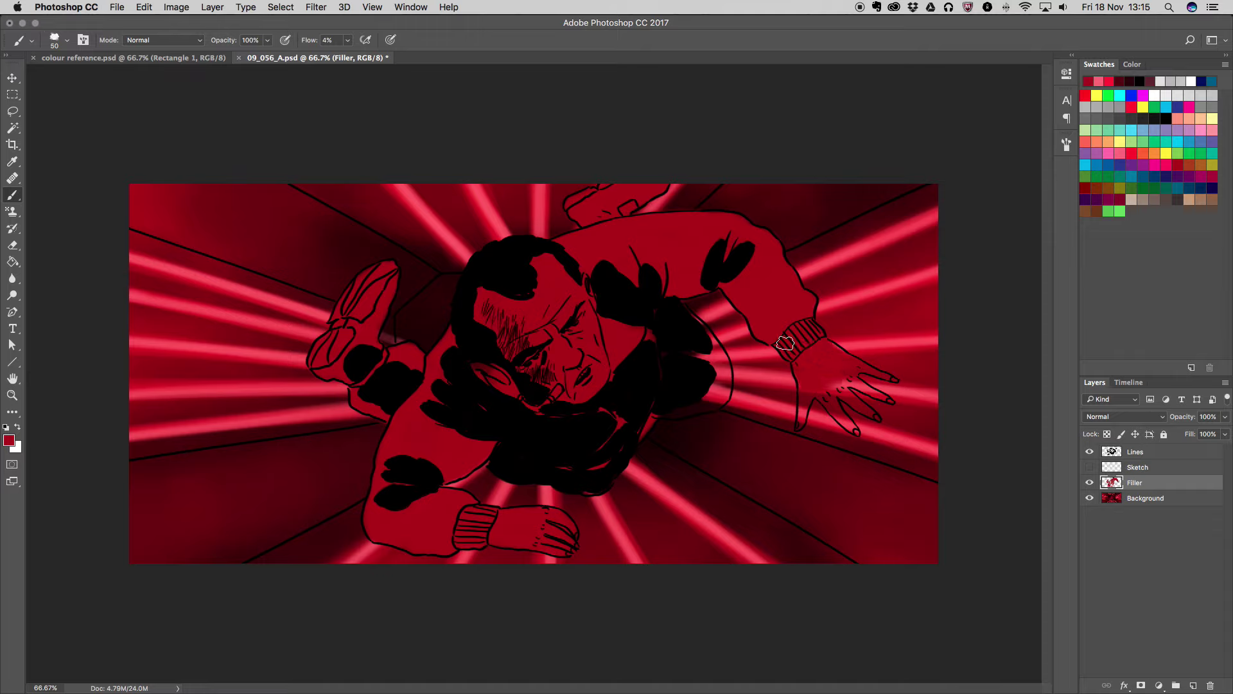
{"action": "mouse_move", "coordinate": [719, 361]}
{"action": "left_mouse_down"}
{"action": "mouse_move", "coordinate": [713, 391]}
{"action": "mouse_move", "coordinate": [653, 316]}
{"action": "left_mouse_up"}
{"action": "left_click_drag", "start_coordinate": [678, 407], "coordinate": [704, 407]}
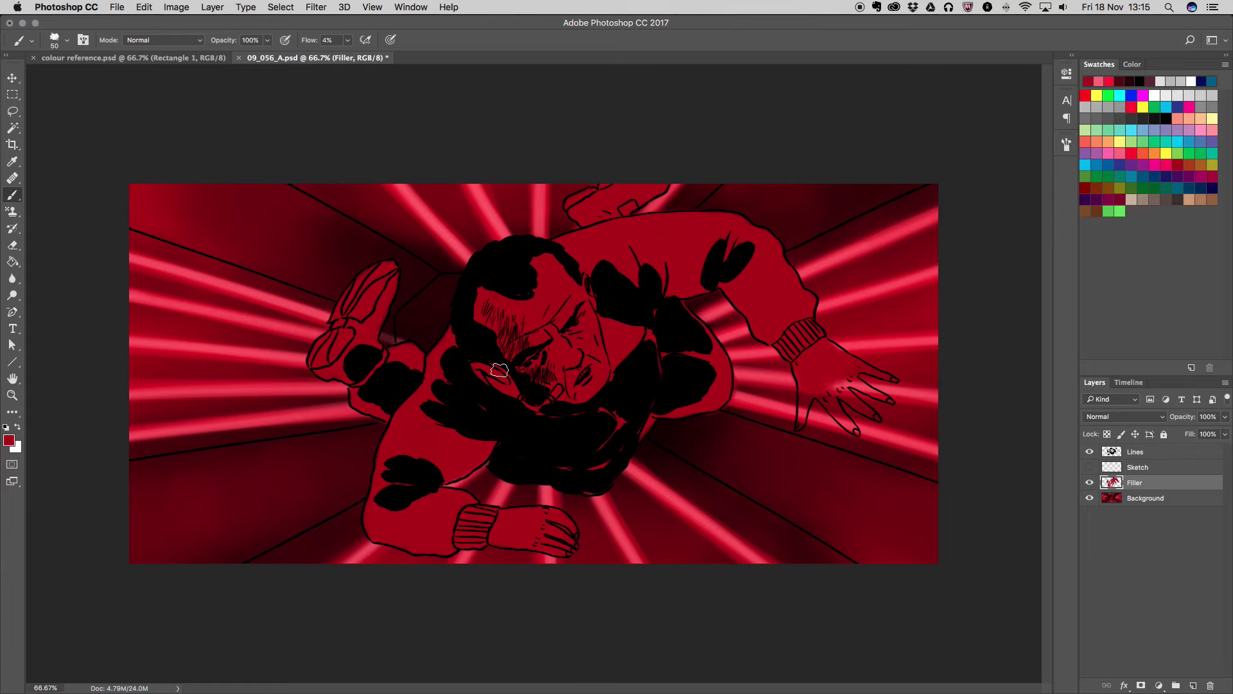
{"action": "key", "text": "F5"}
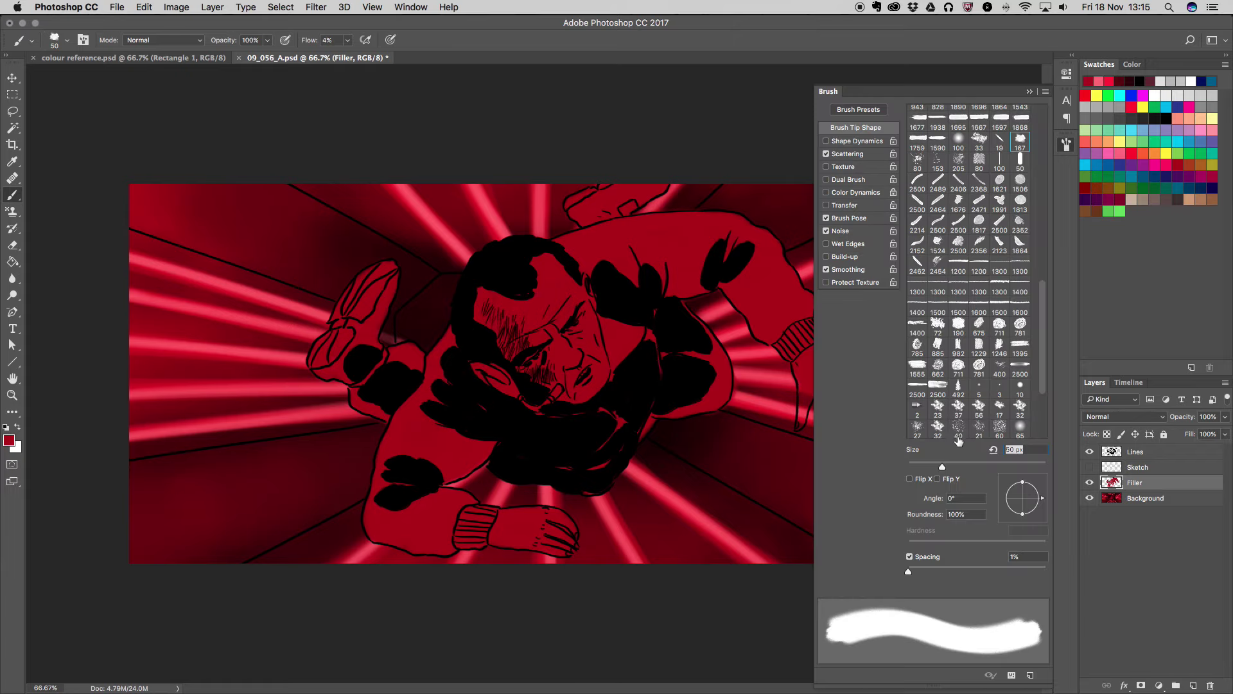
{"action": "left_click", "coordinate": [927, 467]}
{"action": "left_click", "coordinate": [1031, 92]}
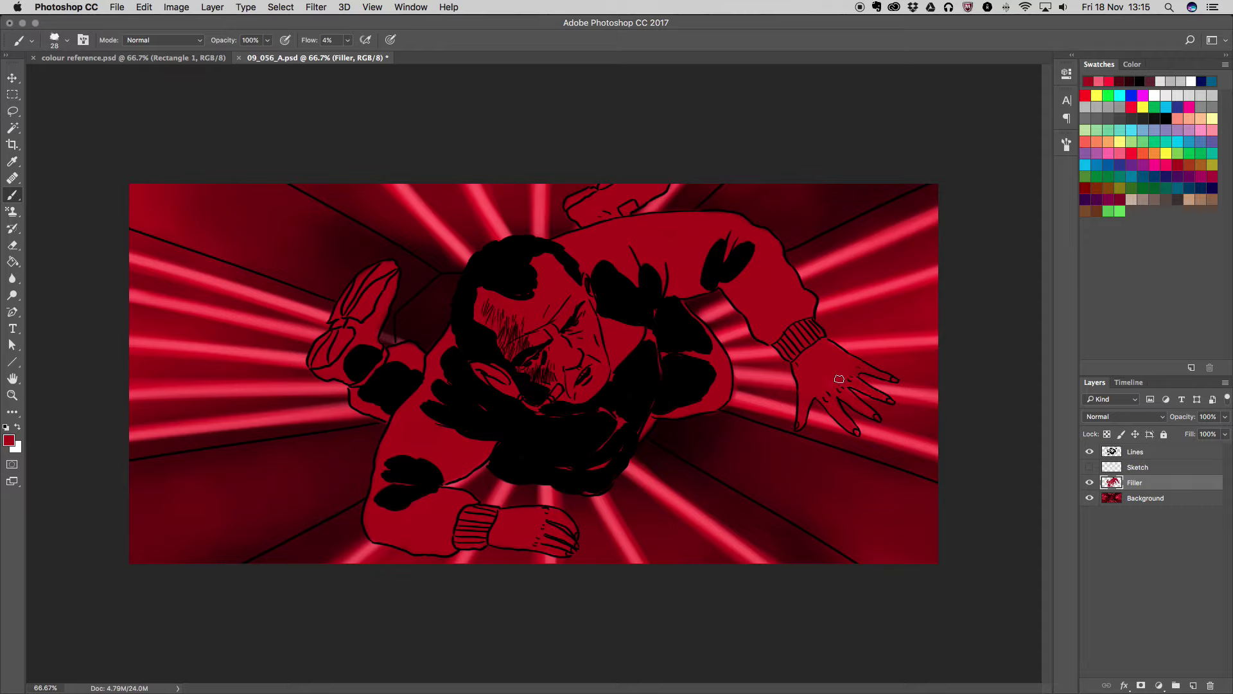
Pick dark maroon with a 75 px brush at 1% flow
{"action": "left_click", "coordinate": [1124, 79]}
{"action": "key", "text": "F5"}
{"action": "left_click", "coordinate": [959, 463]}
{"action": "left_click", "coordinate": [347, 41]}
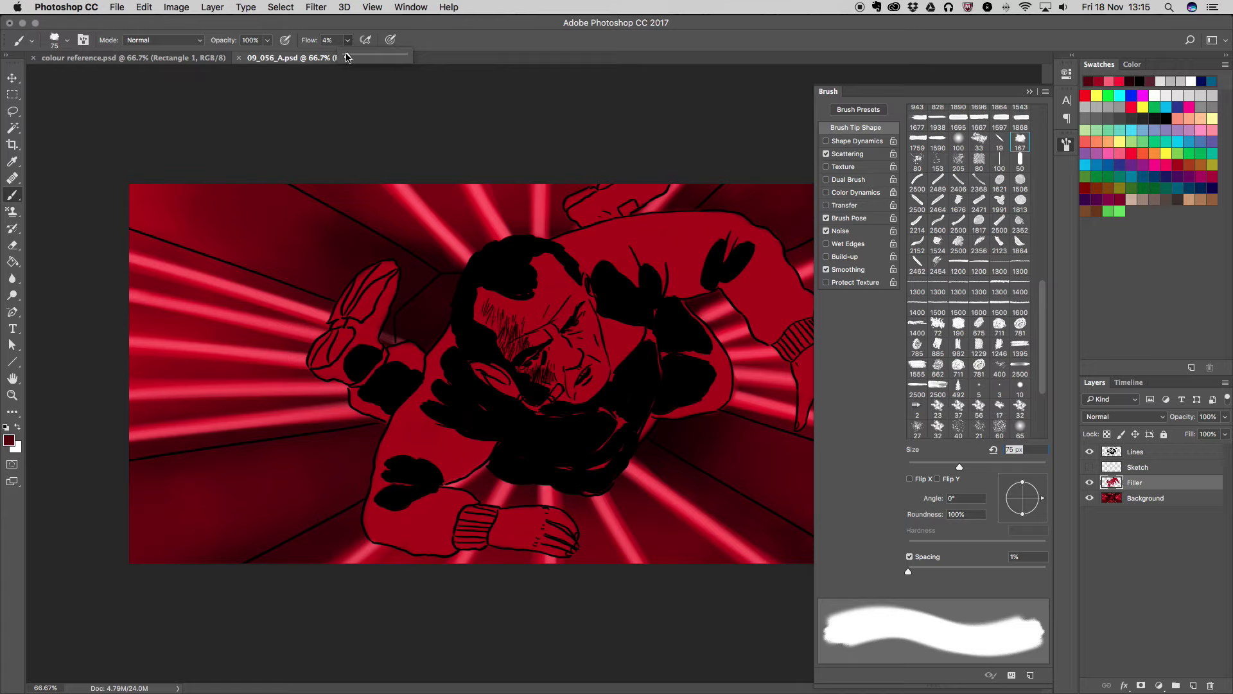
{"action": "mouse_move", "coordinate": [590, 308]}
{"action": "left_mouse_down"}
{"action": "mouse_move", "coordinate": [601, 301]}
{"action": "mouse_move", "coordinate": [616, 346]}
{"action": "mouse_move", "coordinate": [683, 335]}
{"action": "mouse_move", "coordinate": [677, 369]}
{"action": "mouse_move", "coordinate": [708, 395]}
{"action": "mouse_move", "coordinate": [704, 348]}
{"action": "mouse_move", "coordinate": [584, 452]}
{"action": "mouse_move", "coordinate": [610, 424]}
{"action": "mouse_move", "coordinate": [629, 438]}
{"action": "mouse_move", "coordinate": [567, 413]}
{"action": "mouse_move", "coordinate": [565, 454]}
{"action": "mouse_move", "coordinate": [499, 428]}
{"action": "left_mouse_up"}
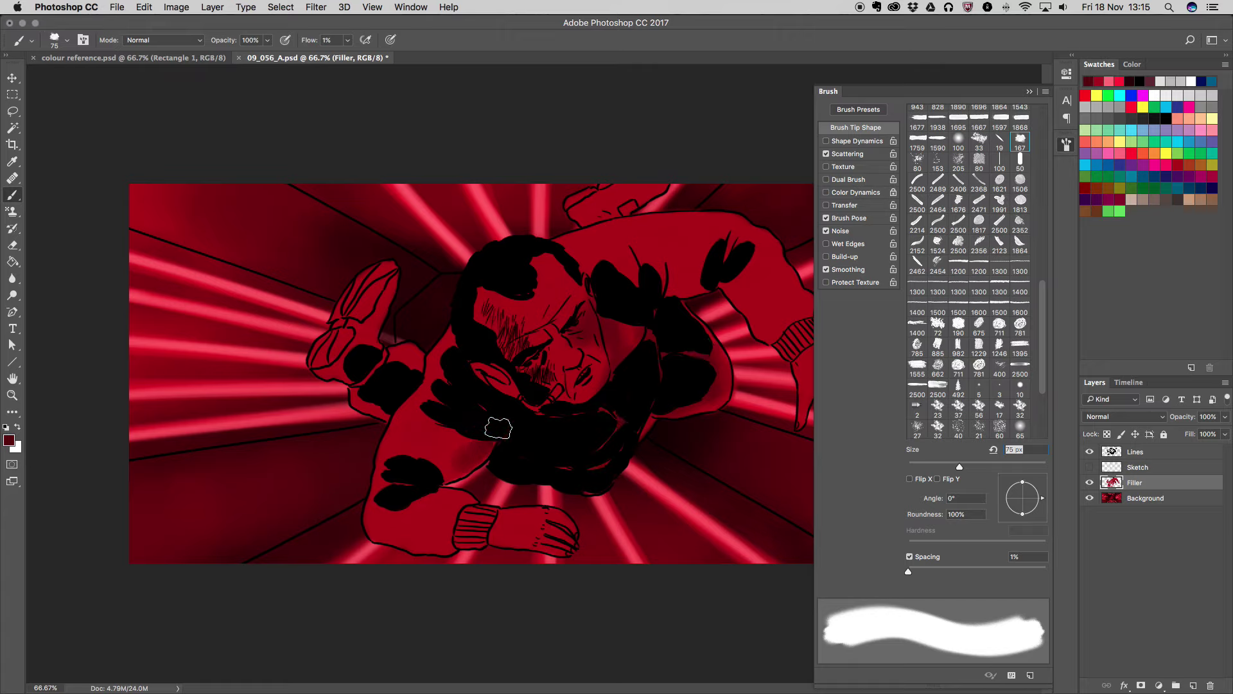
Build faint dark shading over the body, upper-left hand and shoulder
{"action": "mouse_move", "coordinate": [529, 329]}
{"action": "left_mouse_down"}
{"action": "mouse_move", "coordinate": [487, 421]}
{"action": "mouse_move", "coordinate": [437, 427]}
{"action": "mouse_move", "coordinate": [495, 407]}
{"action": "mouse_move", "coordinate": [525, 413]}
{"action": "mouse_move", "coordinate": [482, 405]}
{"action": "mouse_move", "coordinate": [463, 456]}
{"action": "mouse_move", "coordinate": [408, 471]}
{"action": "mouse_move", "coordinate": [429, 505]}
{"action": "mouse_move", "coordinate": [398, 510]}
{"action": "mouse_move", "coordinate": [545, 520]}
{"action": "left_mouse_up"}
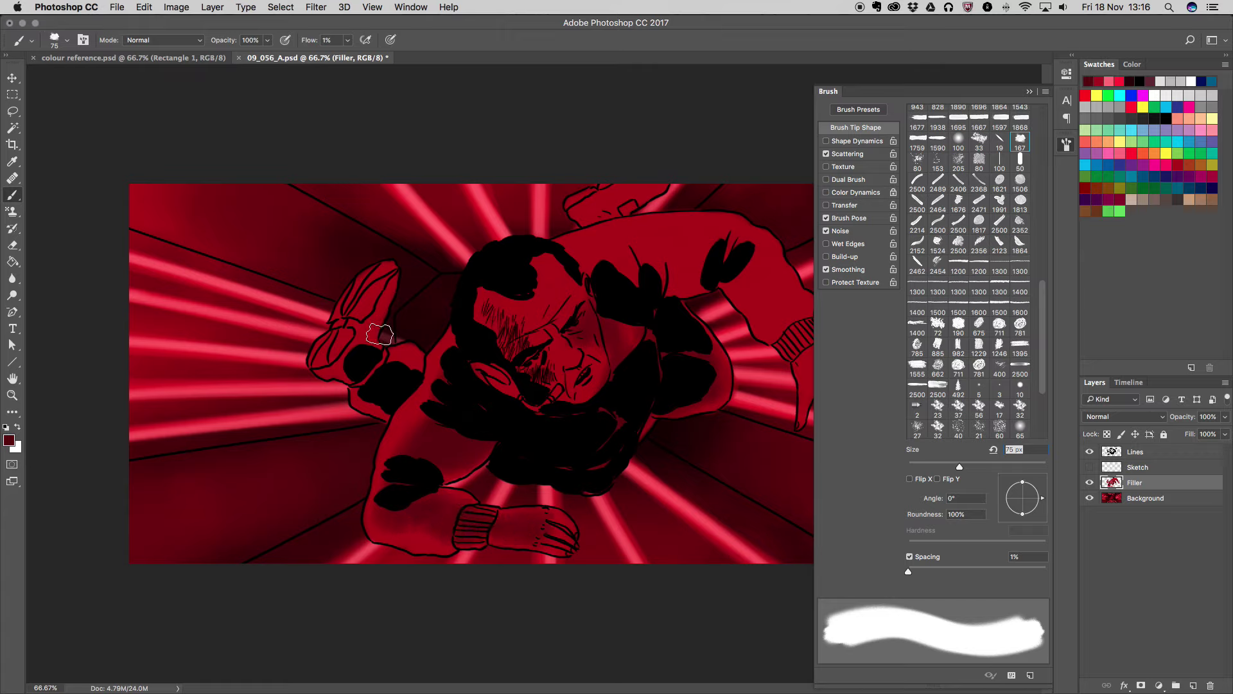
{"action": "left_click_drag", "start_coordinate": [366, 333], "coordinate": [393, 370]}
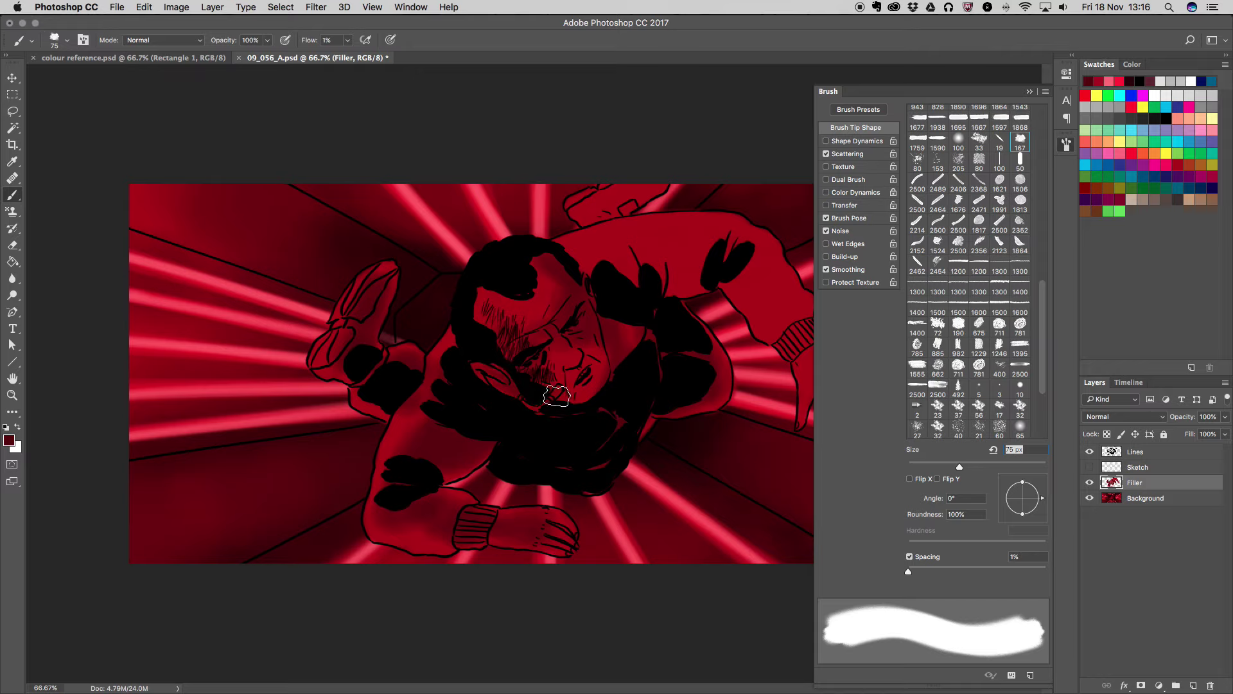
{"action": "mouse_move", "coordinate": [625, 264]}
{"action": "left_mouse_down"}
{"action": "mouse_move", "coordinate": [668, 253]}
{"action": "mouse_move", "coordinate": [754, 273]}
{"action": "mouse_move", "coordinate": [634, 189]}
{"action": "left_mouse_up"}
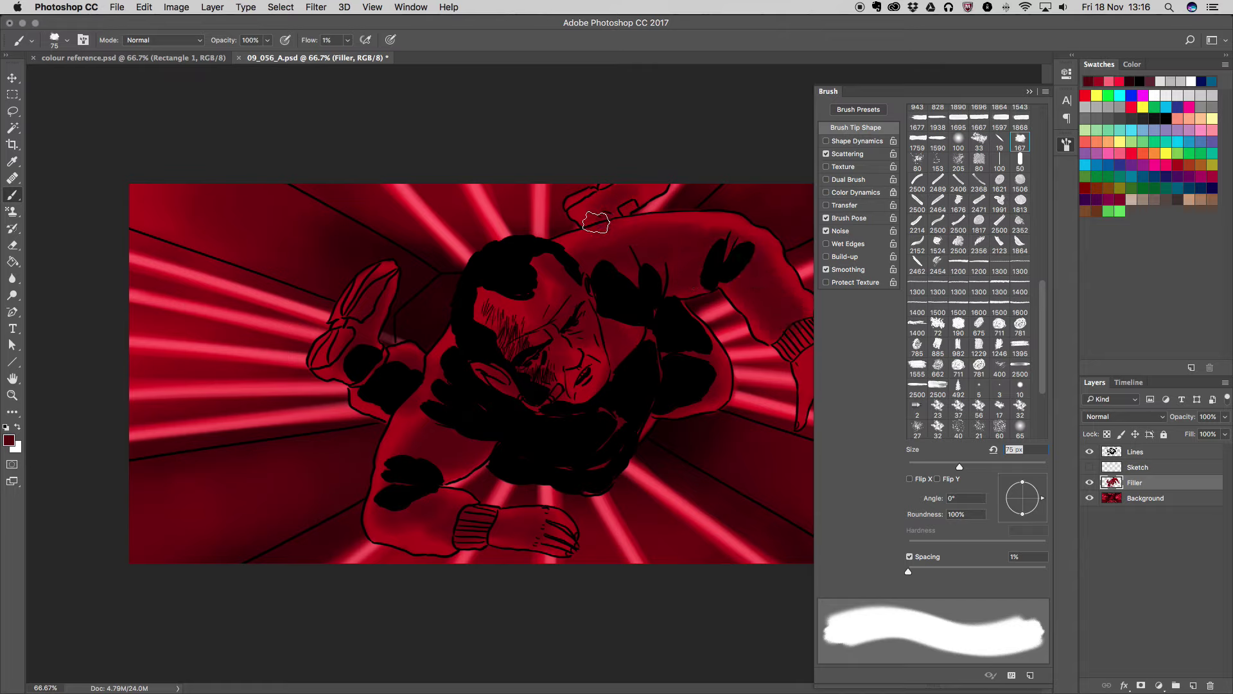
{"action": "left_click", "coordinate": [1029, 92]}
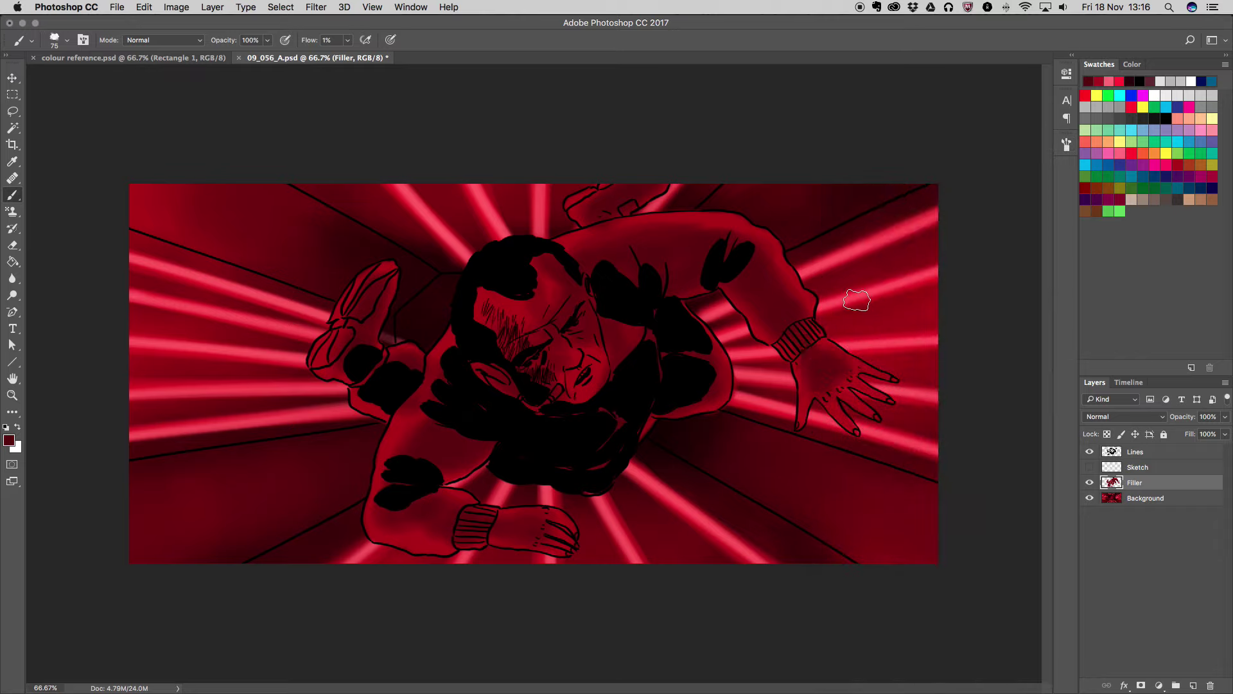
Fill the red gaps beside the shoulder and torso with near-black
{"action": "left_click", "coordinate": [1129, 81]}
{"action": "mouse_move", "coordinate": [651, 359]}
{"action": "left_mouse_down"}
{"action": "mouse_move", "coordinate": [691, 336]}
{"action": "mouse_move", "coordinate": [641, 399]}
{"action": "mouse_move", "coordinate": [594, 427]}
{"action": "mouse_move", "coordinate": [510, 418]}
{"action": "left_mouse_up"}
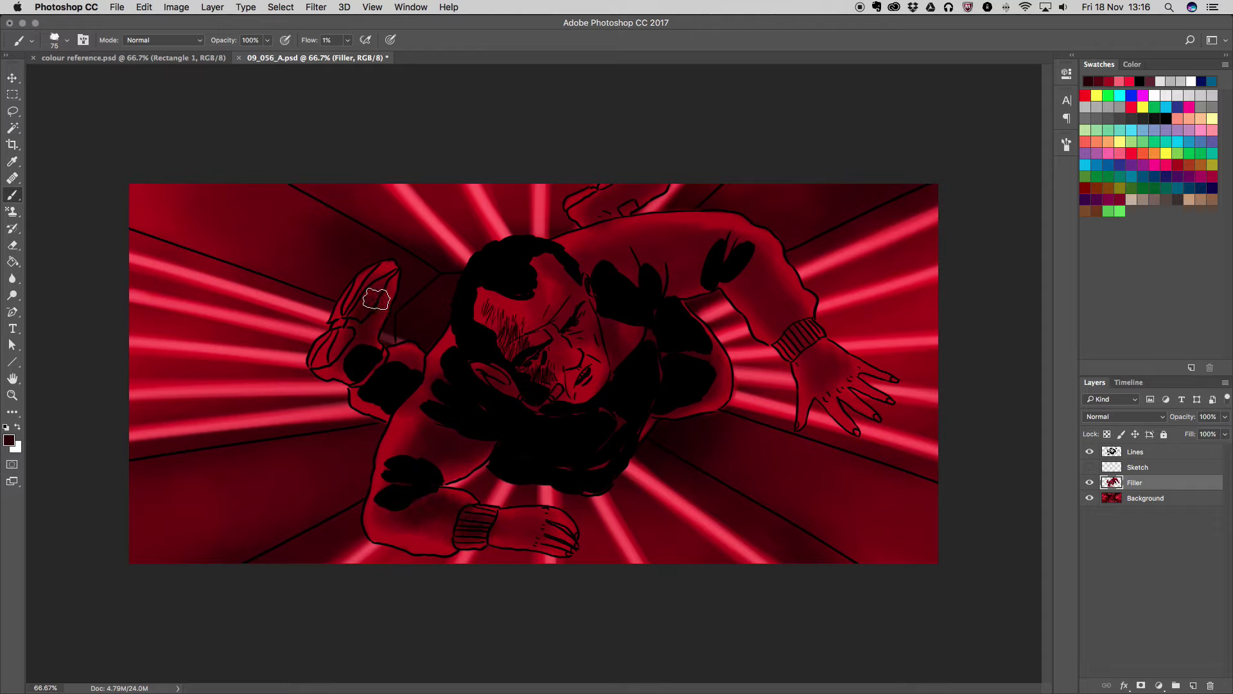
{"action": "mouse_move", "coordinate": [371, 358]}
{"action": "left_mouse_down"}
{"action": "mouse_move", "coordinate": [379, 398]}
{"action": "mouse_move", "coordinate": [478, 336]}
{"action": "left_mouse_up"}
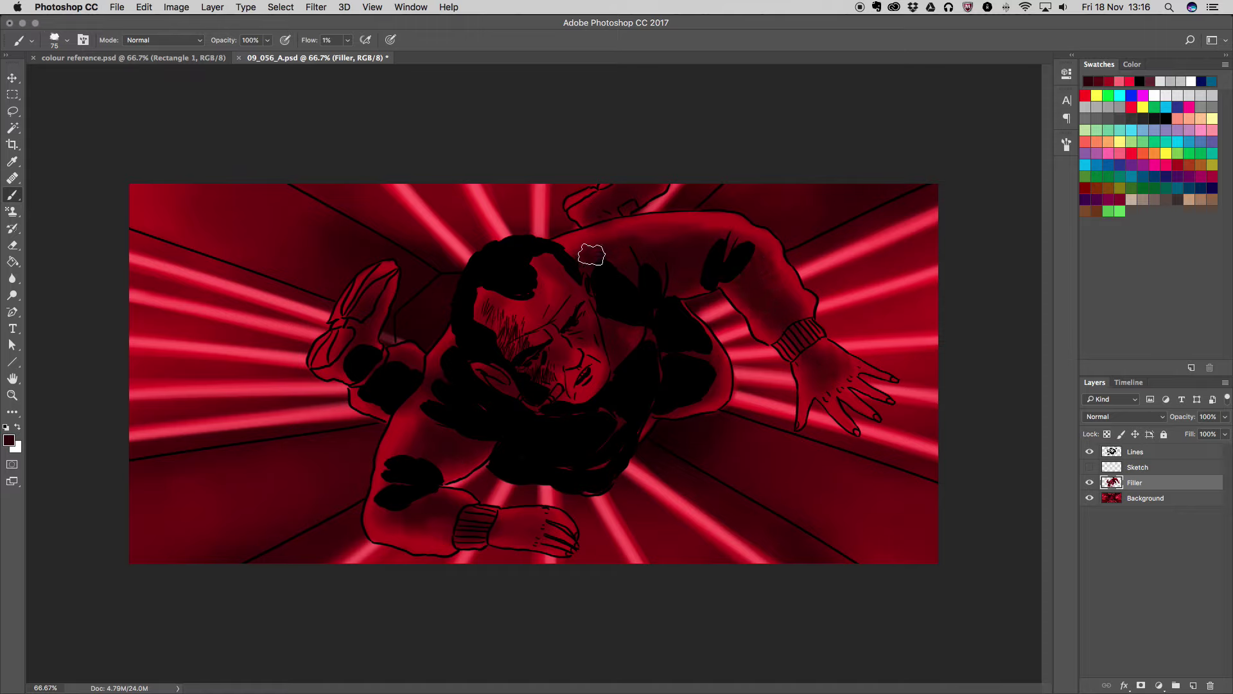
{"action": "left_click", "coordinate": [1112, 81]}
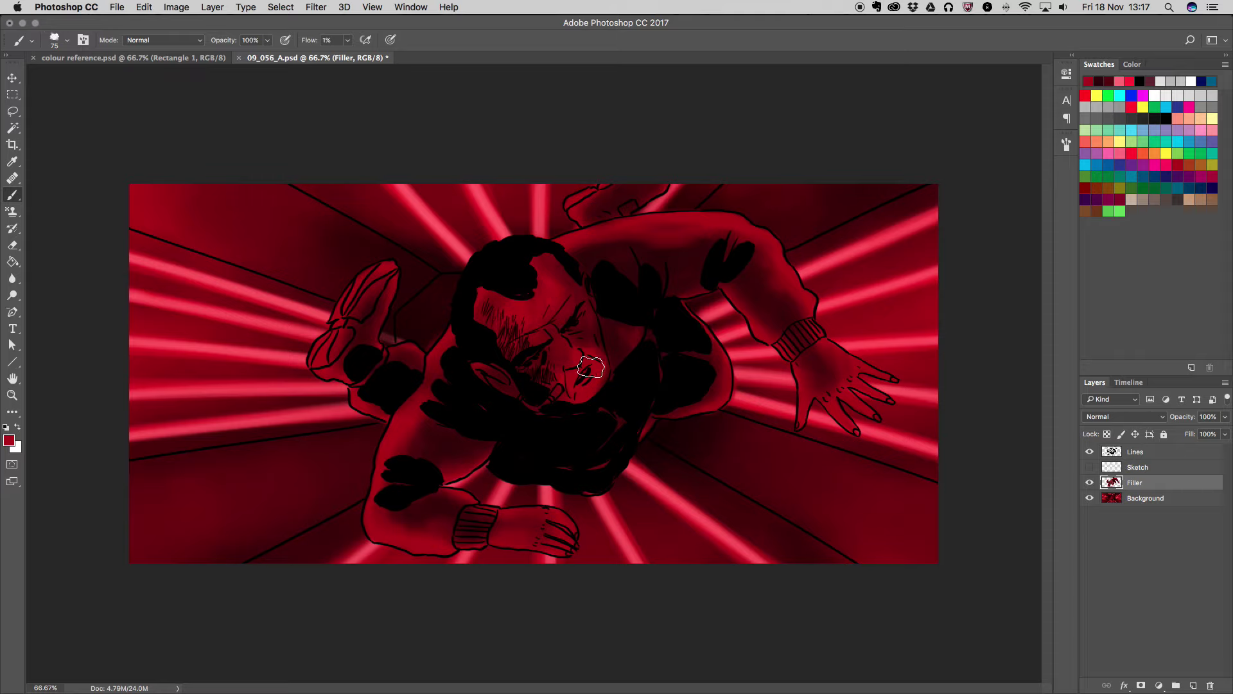
Pick bright red, enable tapering Shape Dynamics, and shade the raised fist
{"action": "left_click", "coordinate": [1130, 81]}
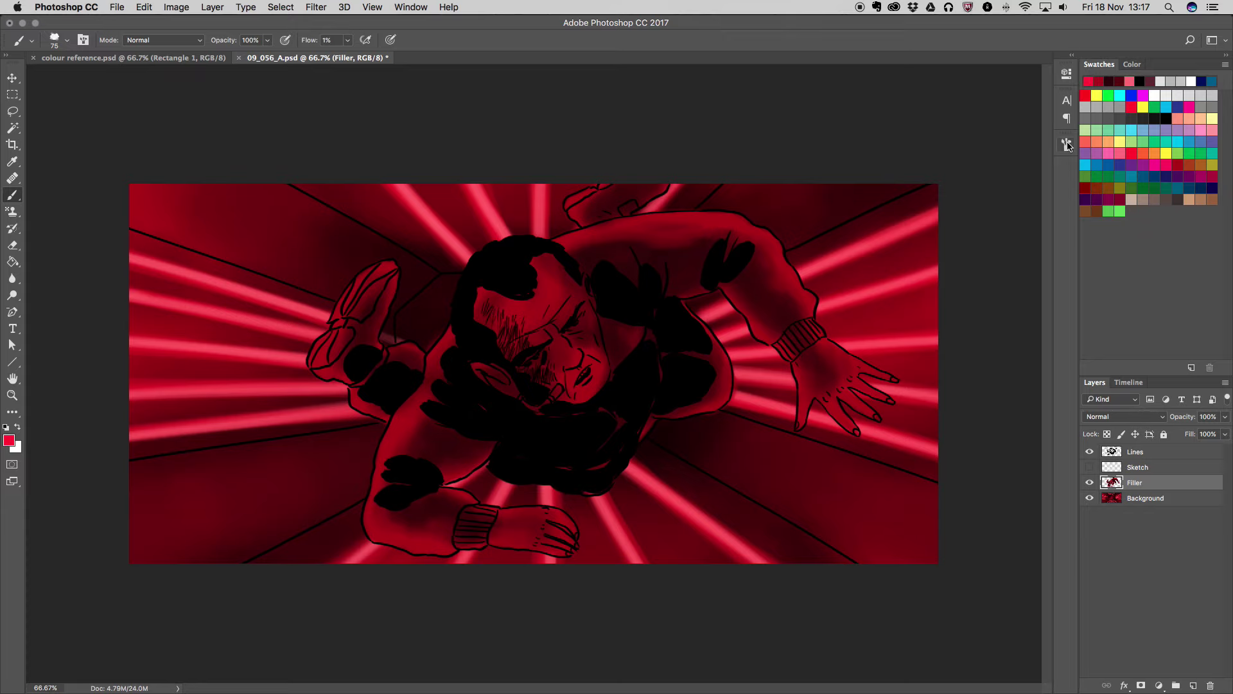
{"action": "key", "text": "F5"}
{"action": "left_click", "coordinate": [826, 141]}
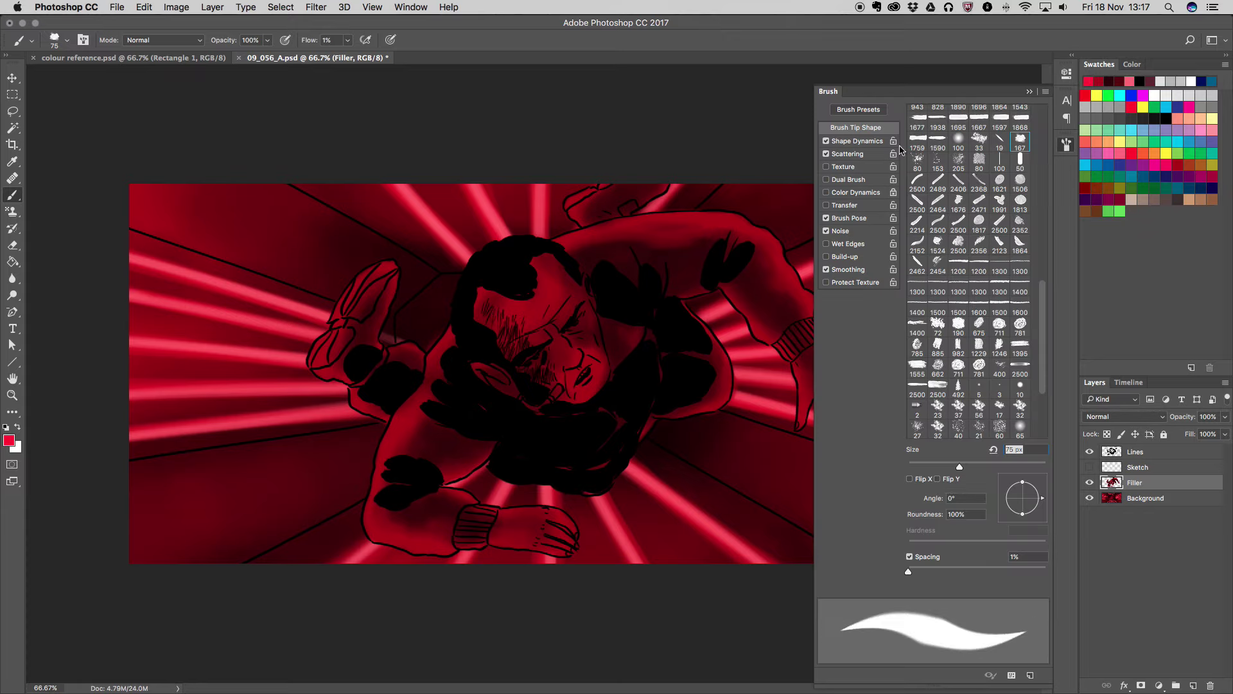
{"action": "left_click", "coordinate": [1029, 92]}
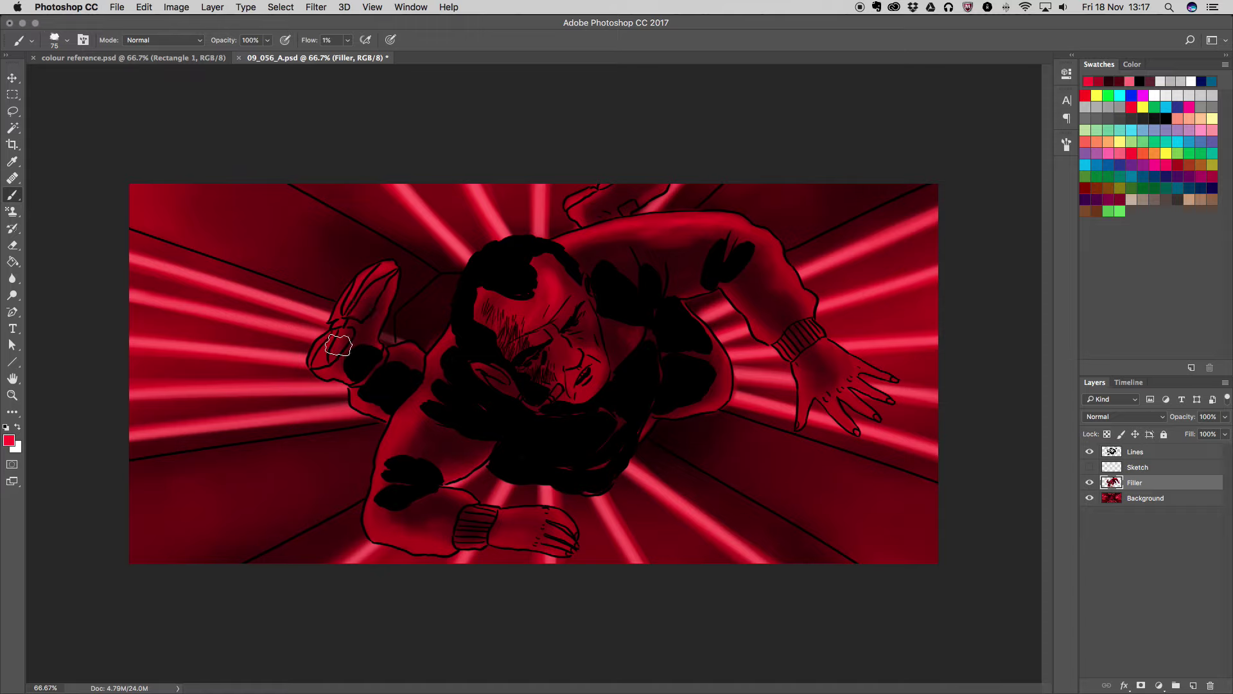
{"action": "mouse_move", "coordinate": [404, 355]}
{"action": "left_mouse_down"}
{"action": "mouse_move", "coordinate": [424, 416]}
{"action": "mouse_move", "coordinate": [432, 392]}
{"action": "left_mouse_up"}
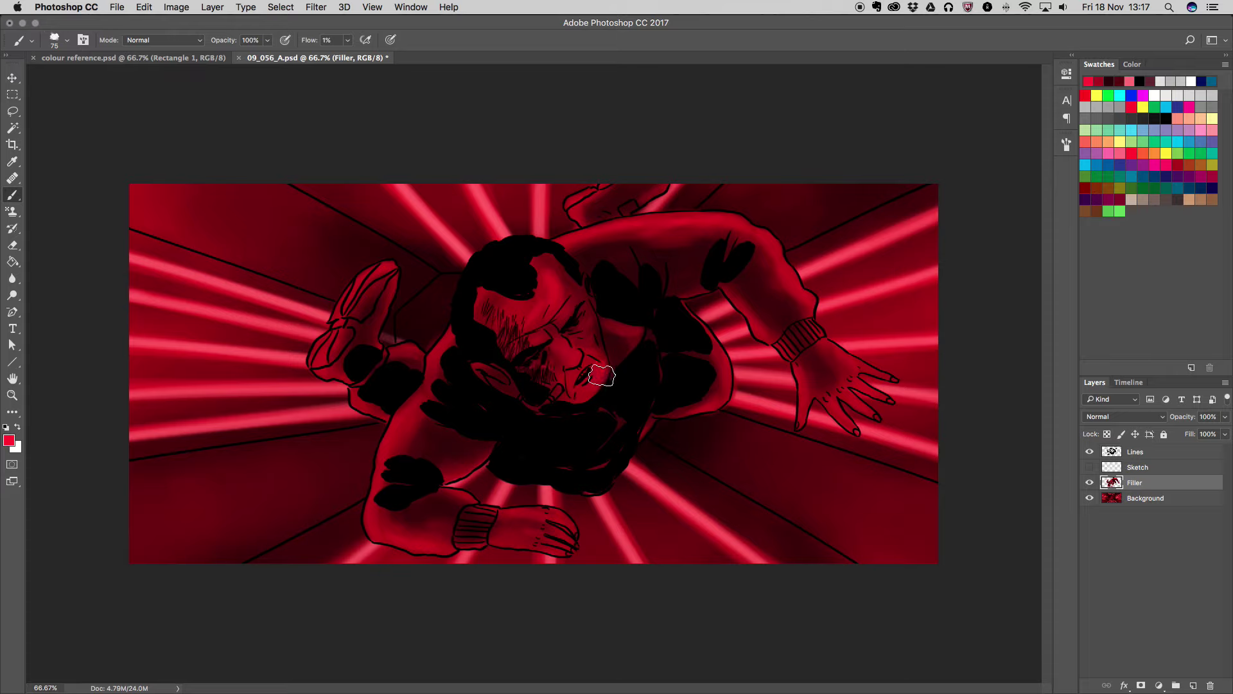
Add faint pink highlights along the arm, lower hand, forearm, fists, nose and chin
{"action": "left_click", "coordinate": [1127, 80]}
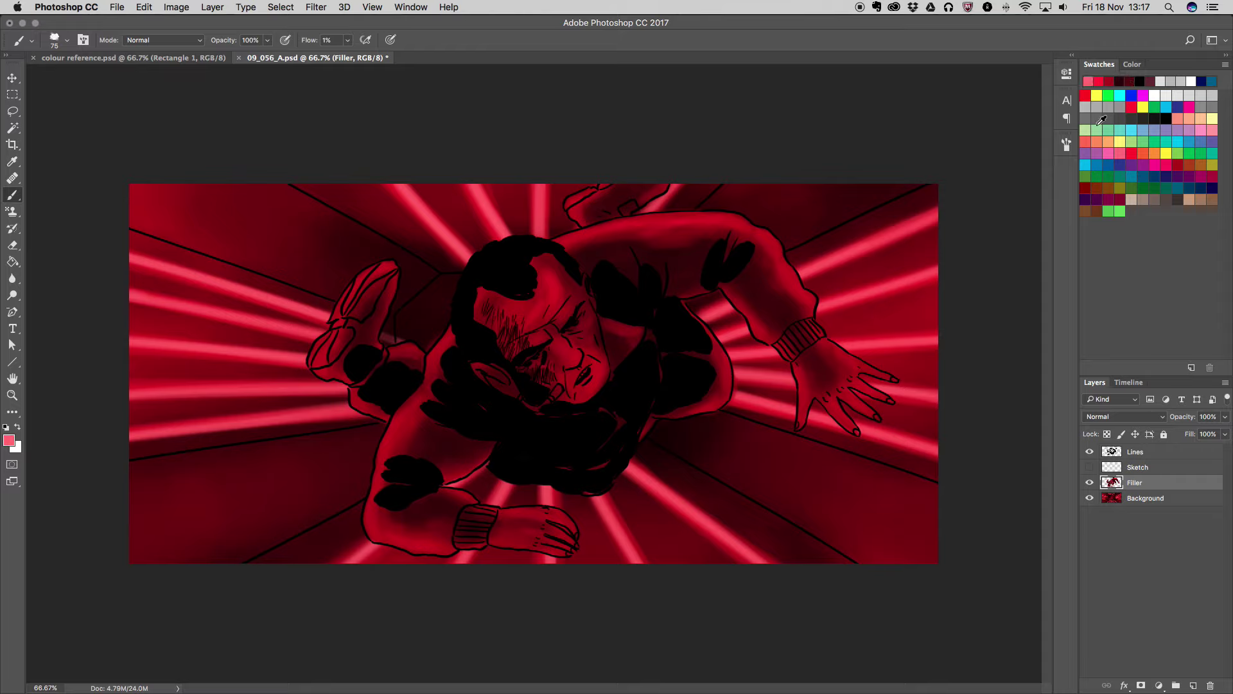
{"action": "mouse_move", "coordinate": [670, 221]}
{"action": "left_mouse_down"}
{"action": "mouse_move", "coordinate": [794, 258]}
{"action": "mouse_move", "coordinate": [803, 310]}
{"action": "mouse_move", "coordinate": [864, 387]}
{"action": "mouse_move", "coordinate": [860, 435]}
{"action": "left_mouse_up"}
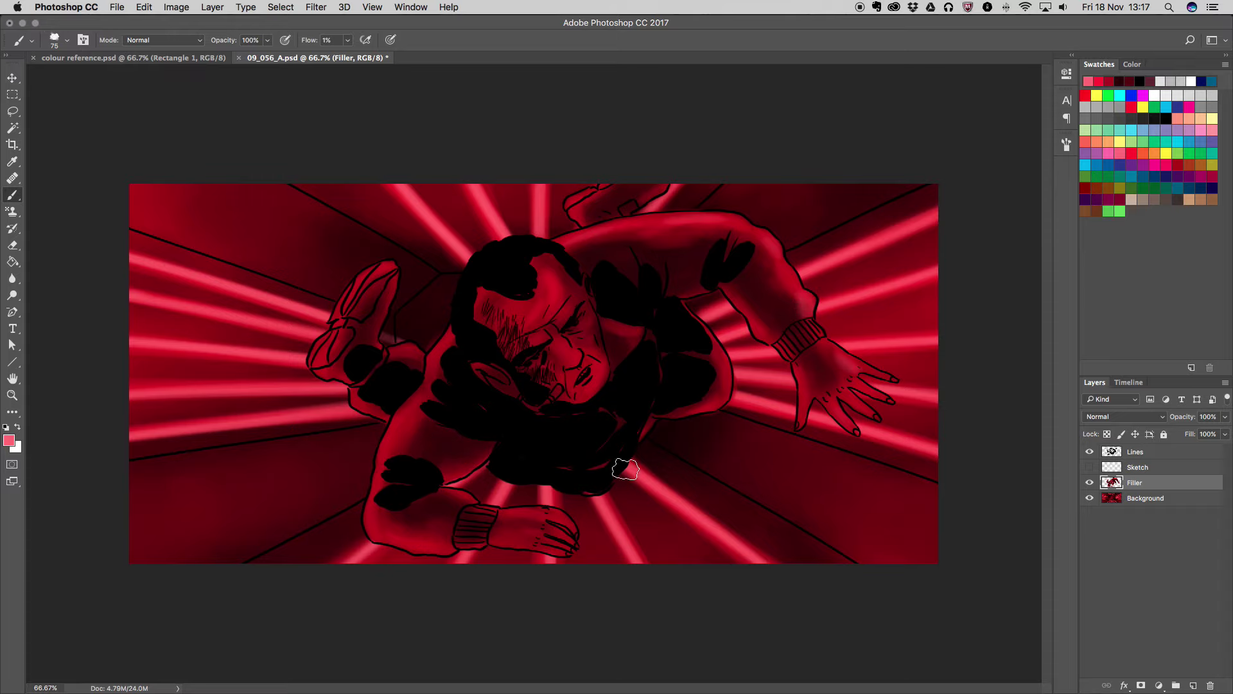
{"action": "mouse_move", "coordinate": [537, 513]}
{"action": "left_mouse_down"}
{"action": "mouse_move", "coordinate": [559, 541]}
{"action": "mouse_move", "coordinate": [569, 532]}
{"action": "left_mouse_up"}
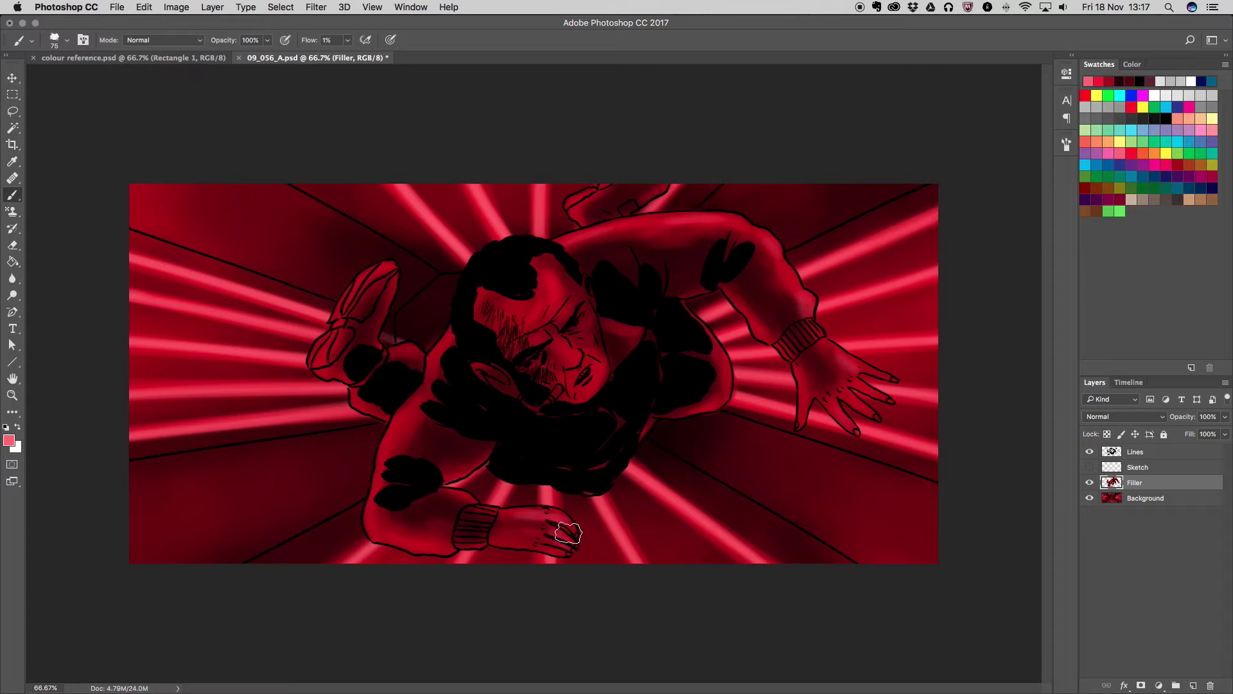
{"action": "left_click_drag", "start_coordinate": [388, 533], "coordinate": [448, 541]}
{"action": "left_click_drag", "start_coordinate": [410, 435], "coordinate": [387, 495]}
{"action": "left_click_drag", "start_coordinate": [358, 289], "coordinate": [330, 366]}
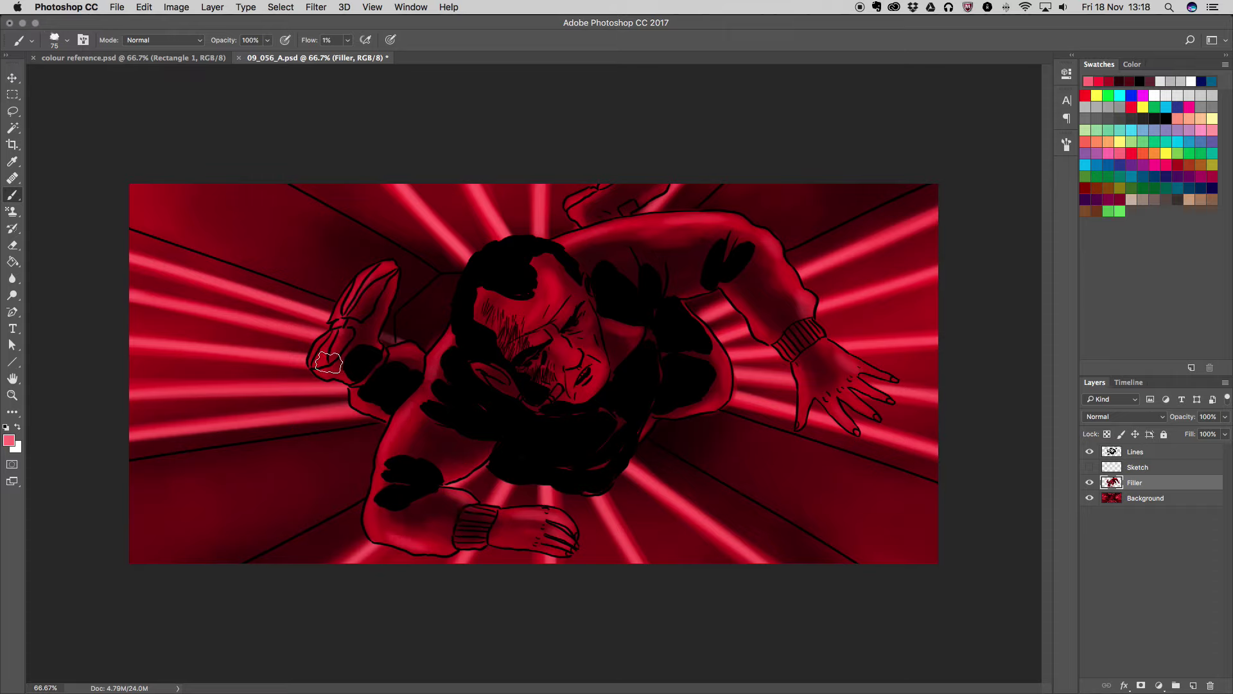
{"action": "mouse_move", "coordinate": [555, 284]}
{"action": "left_mouse_down"}
{"action": "mouse_move", "coordinate": [600, 392]}
{"action": "mouse_move", "coordinate": [574, 400]}
{"action": "left_mouse_up"}
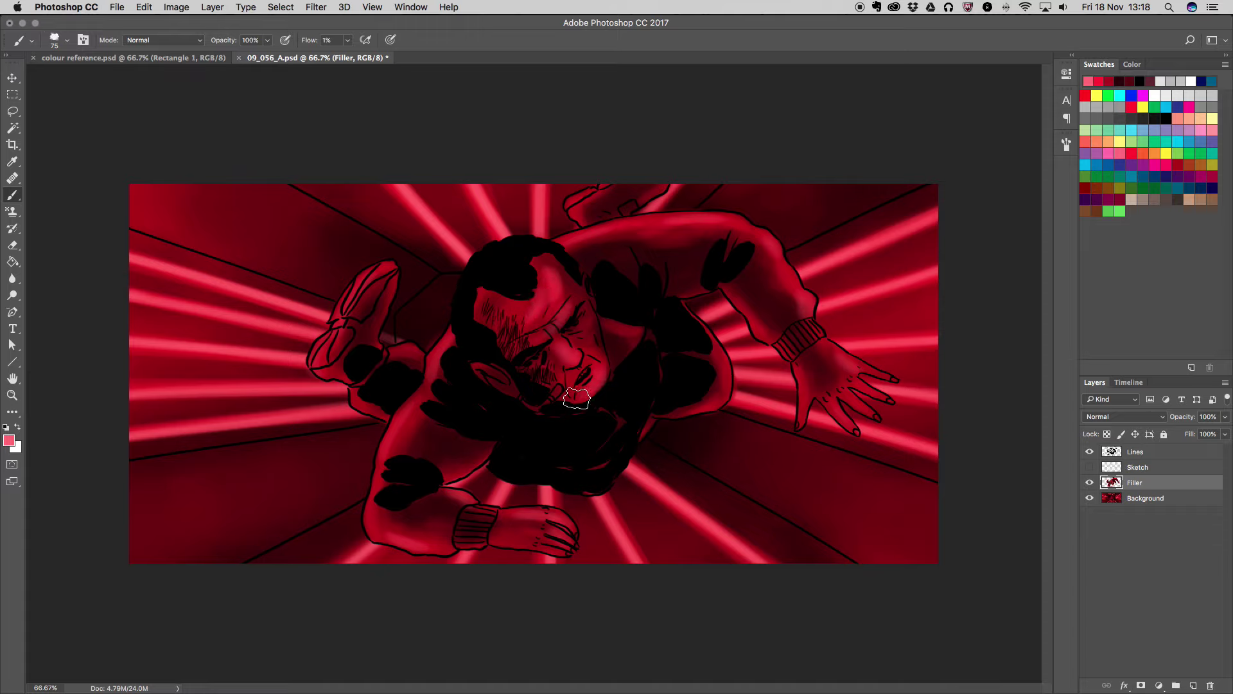
{"action": "left_click_drag", "start_coordinate": [590, 319], "coordinate": [585, 393]}
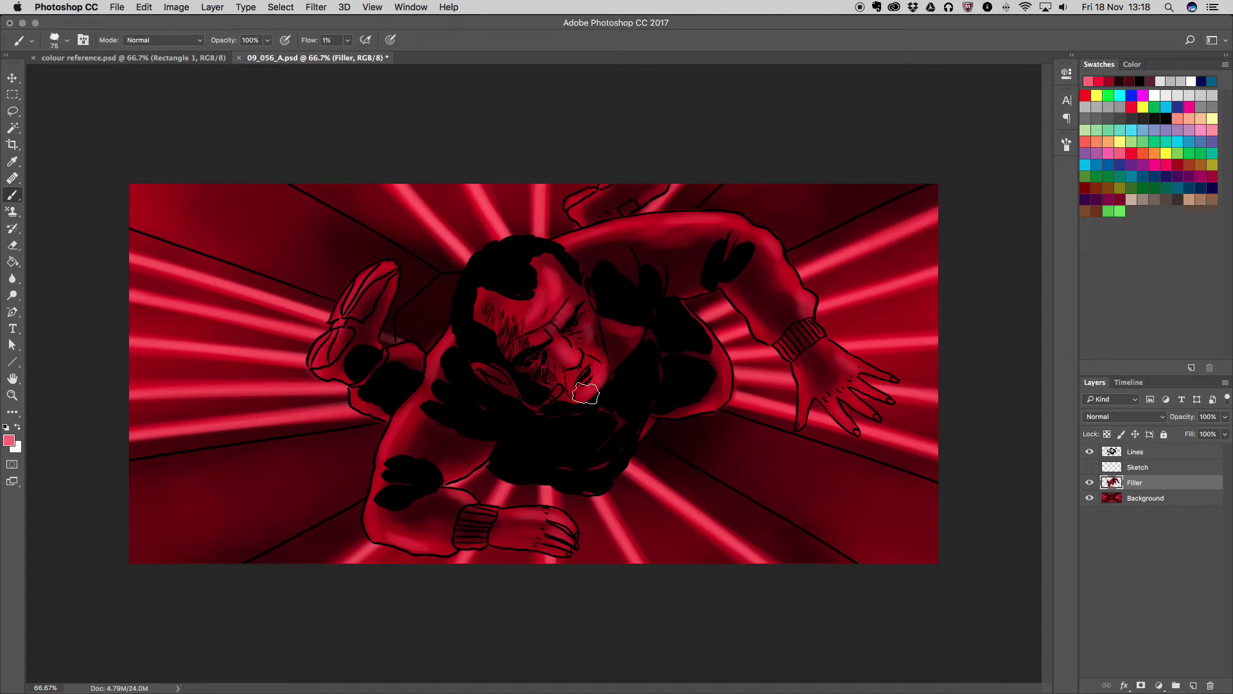
{"action": "left_click", "coordinate": [1124, 81]}
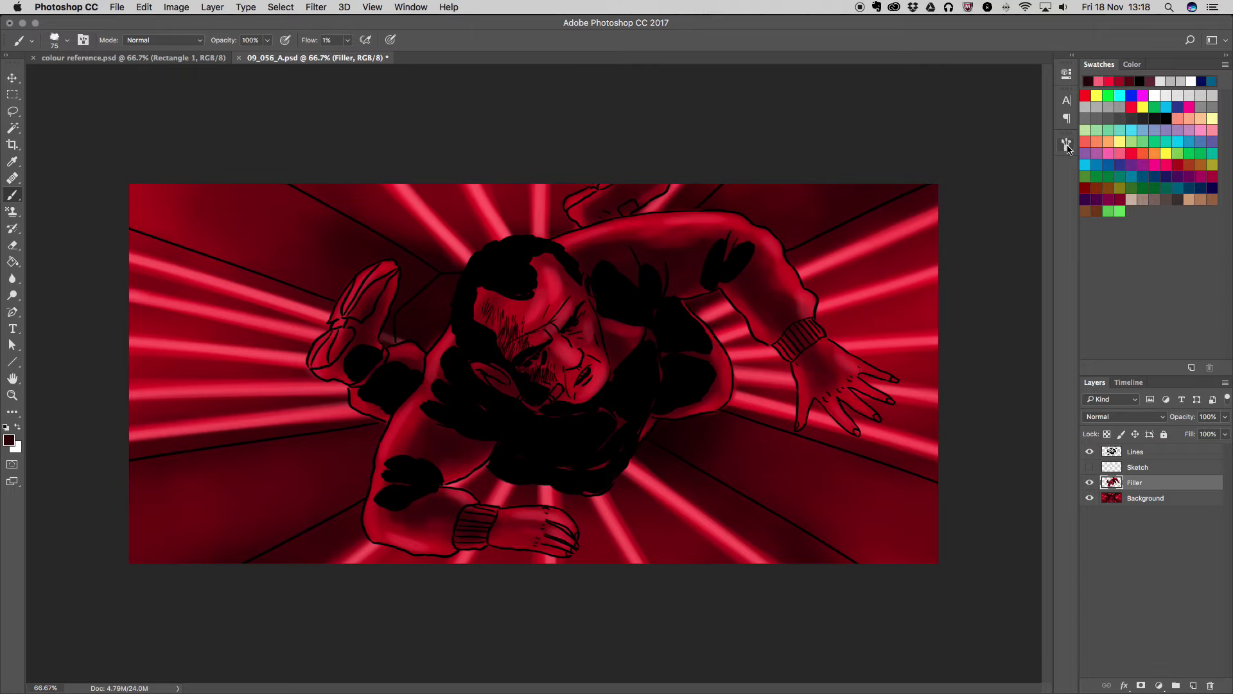
Zoom in and shade darker beside the nose with a 34 px brush at 5% flow
{"action": "key", "text": "F5"}
{"action": "type", "text": "42"}
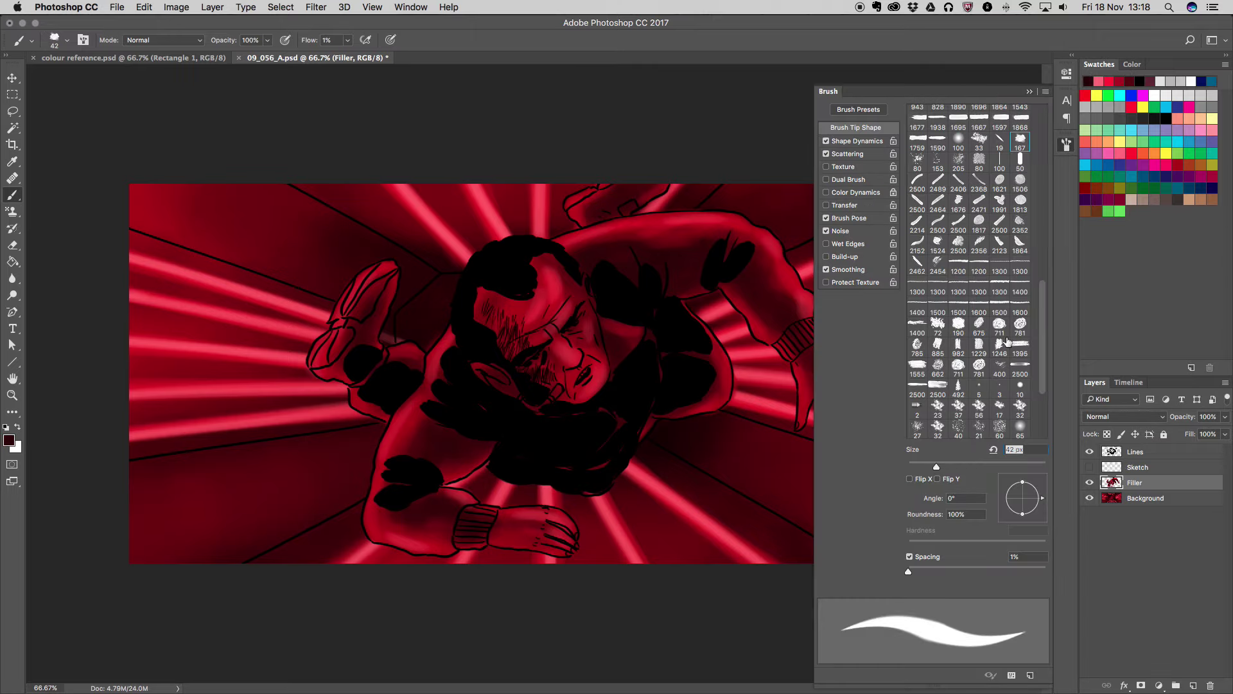
{"action": "left_click", "coordinate": [1029, 94]}
{"action": "key", "text": "super+plus"}
{"action": "key", "text": "super+plus"}
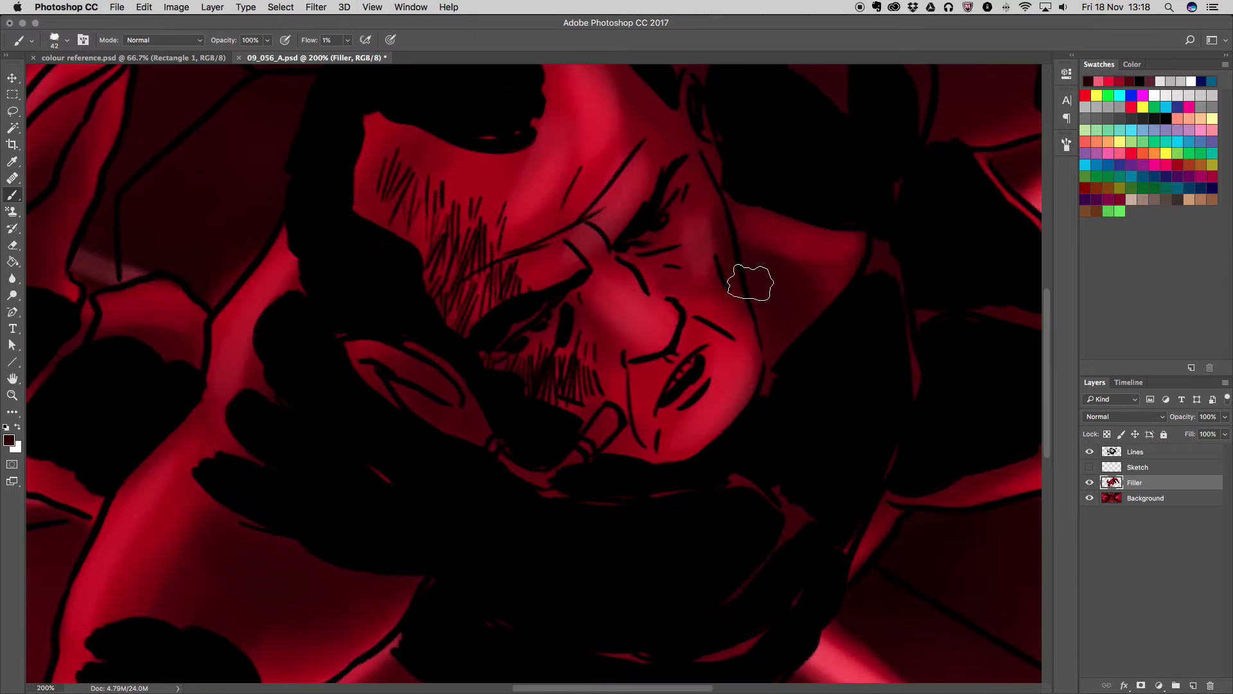
{"action": "key", "text": "F5"}
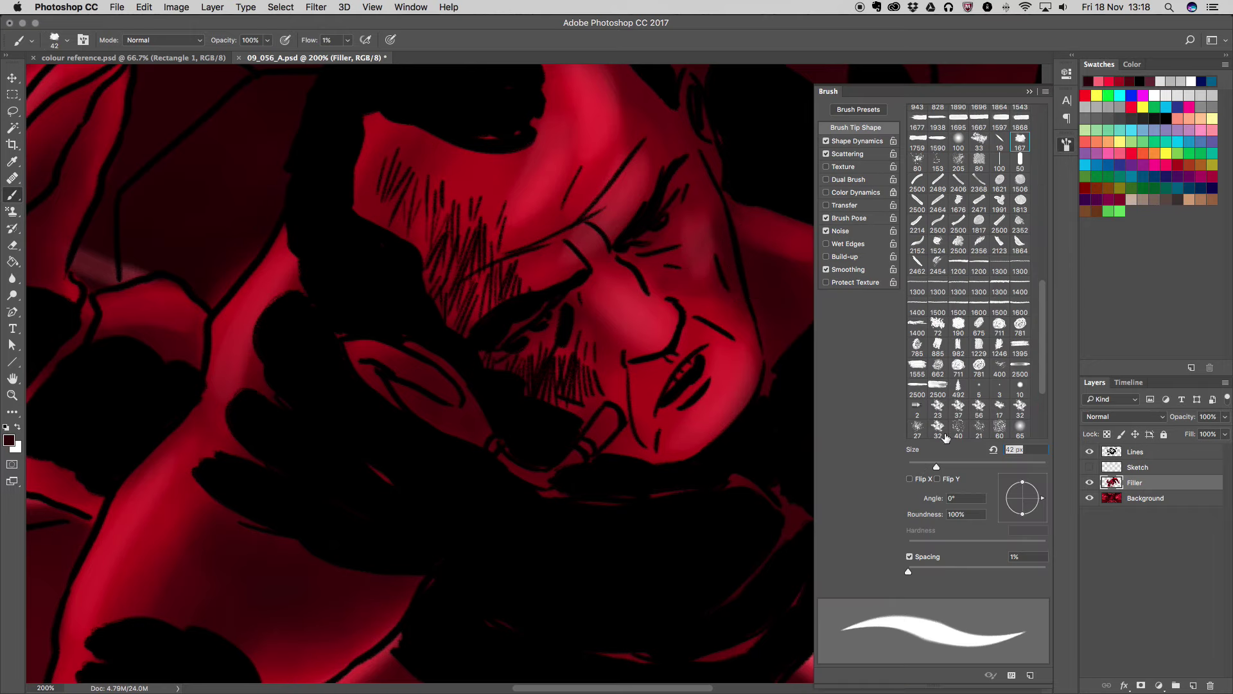
{"action": "left_click", "coordinate": [929, 467]}
{"action": "left_click", "coordinate": [346, 41]}
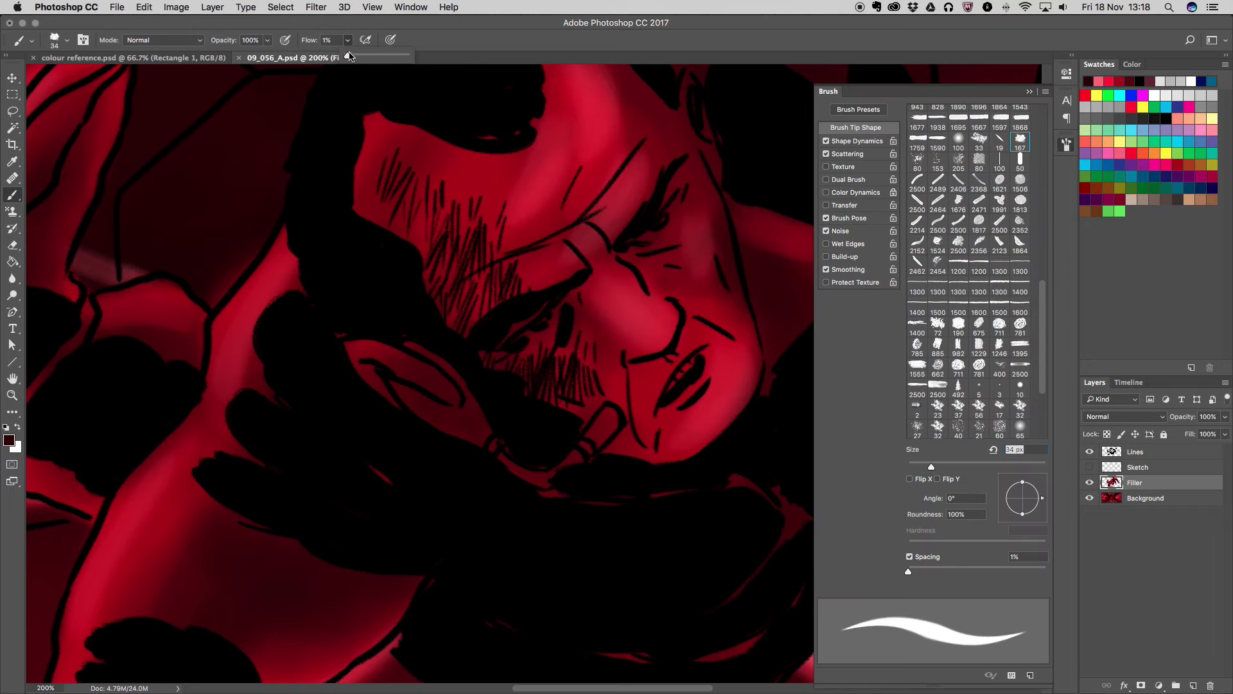
{"action": "left_click", "coordinate": [706, 200]}
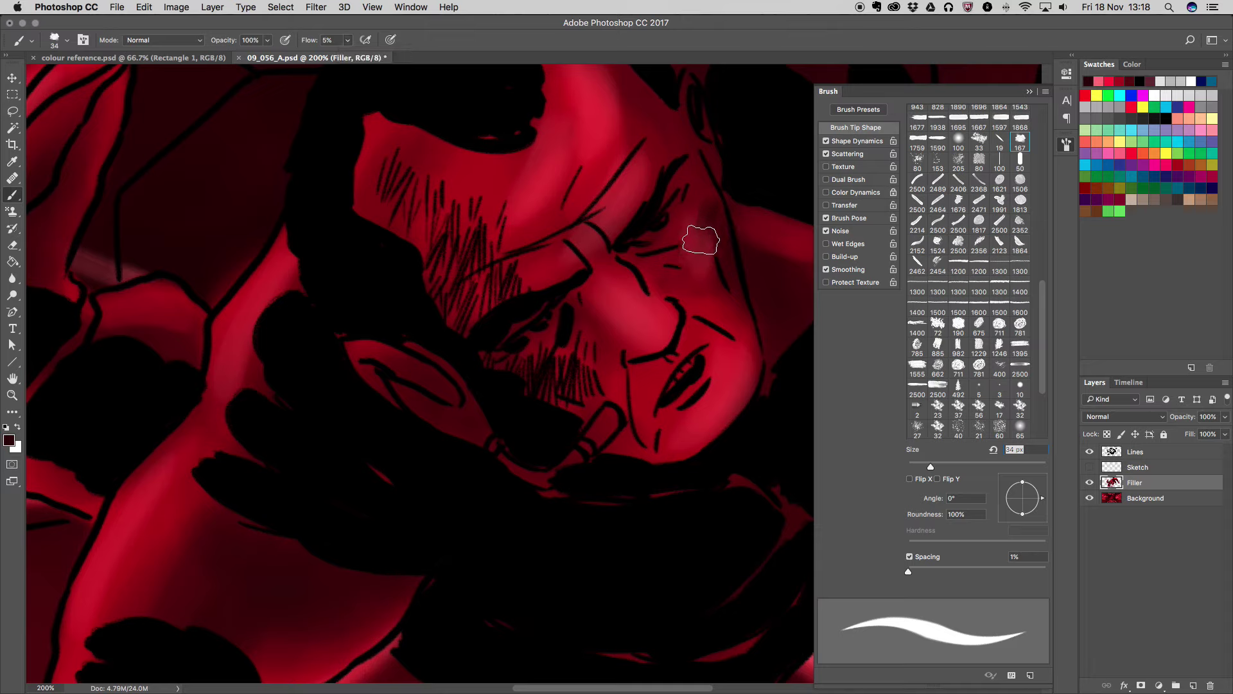
{"action": "mouse_move", "coordinate": [699, 241]}
{"action": "left_mouse_down"}
{"action": "mouse_move", "coordinate": [703, 262]}
{"action": "mouse_move", "coordinate": [716, 187]}
{"action": "mouse_move", "coordinate": [706, 315]}
{"action": "mouse_move", "coordinate": [727, 242]}
{"action": "mouse_move", "coordinate": [675, 206]}
{"action": "mouse_move", "coordinate": [691, 178]}
{"action": "mouse_move", "coordinate": [619, 124]}
{"action": "mouse_move", "coordinate": [639, 156]}
{"action": "mouse_move", "coordinate": [680, 157]}
{"action": "mouse_move", "coordinate": [673, 90]}
{"action": "mouse_move", "coordinate": [639, 130]}
{"action": "mouse_move", "coordinate": [655, 132]}
{"action": "mouse_move", "coordinate": [655, 182]}
{"action": "mouse_move", "coordinate": [716, 187]}
{"action": "mouse_move", "coordinate": [723, 208]}
{"action": "left_mouse_up"}
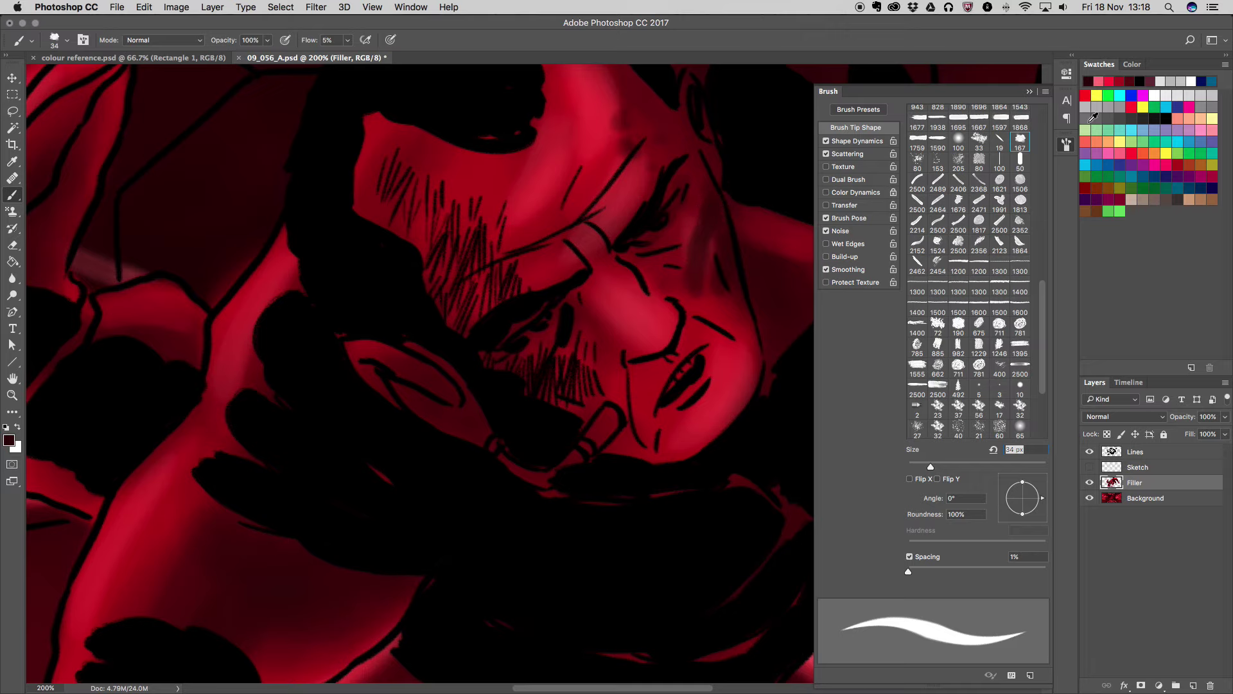
{"action": "key", "text": "super+minus"}
{"action": "key", "text": "super+minus"}
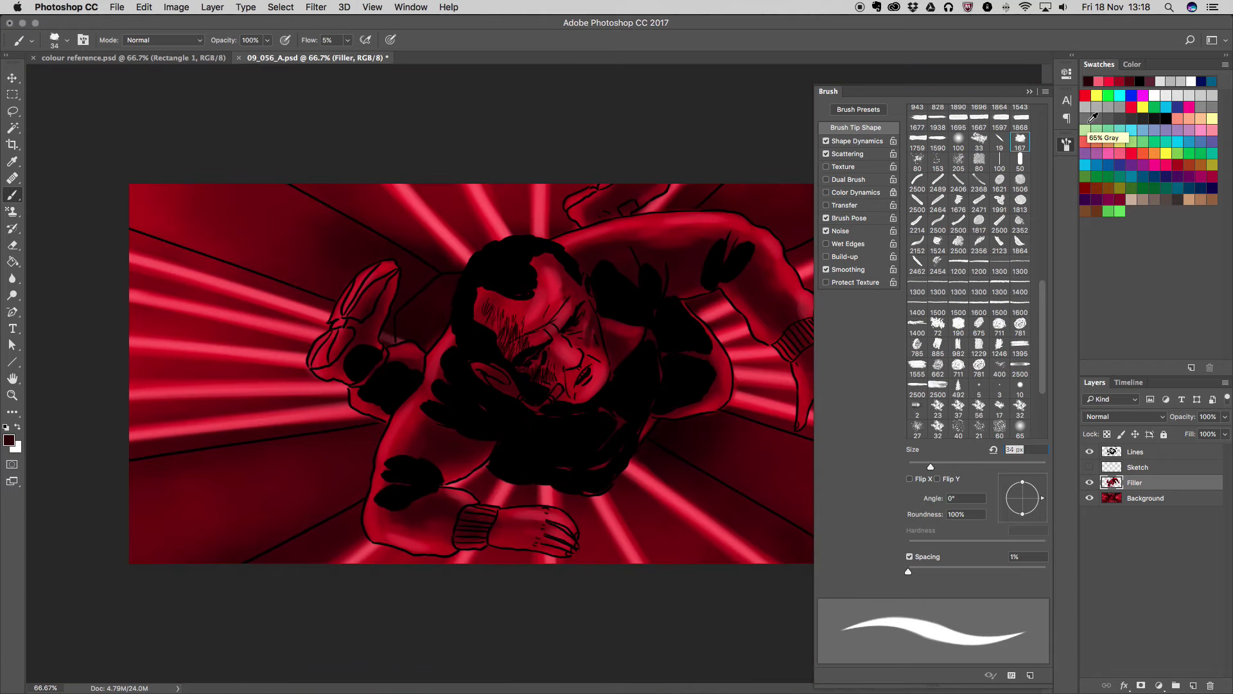
Select the Lines layer, set 1% flow and white, then add a Frost layer above it
{"action": "left_click", "coordinate": [1149, 453]}
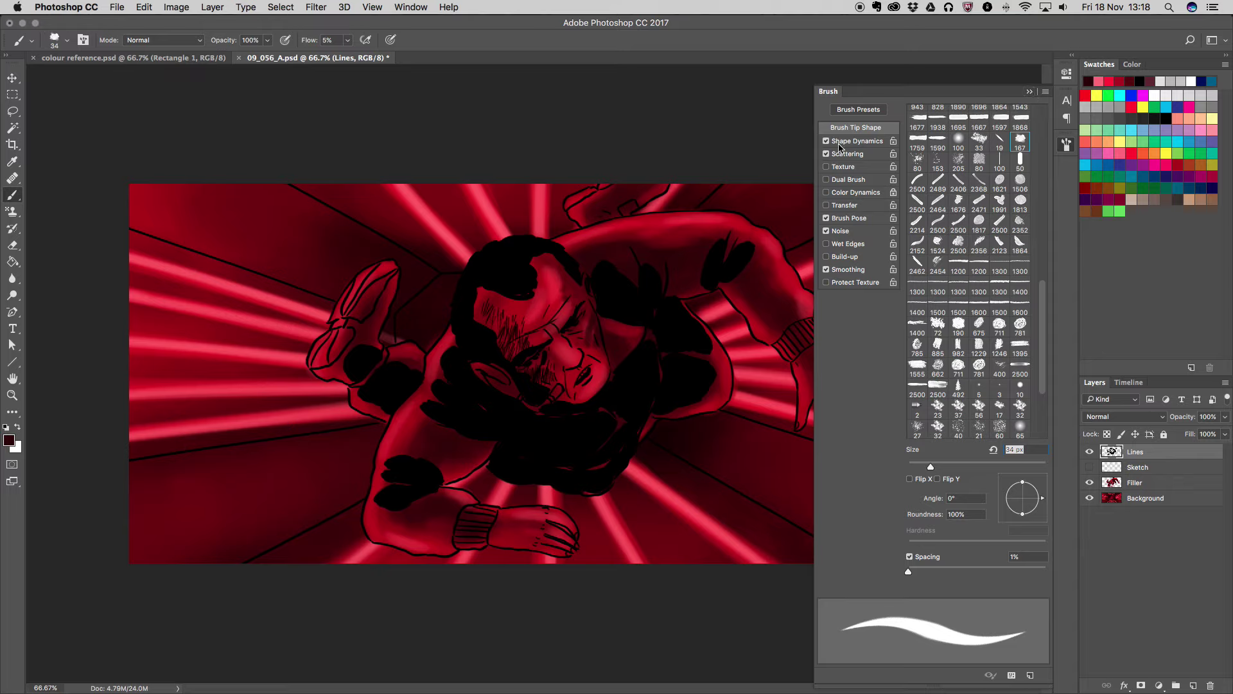
{"action": "left_click", "coordinate": [347, 41]}
{"action": "left_click", "coordinate": [1153, 94]}
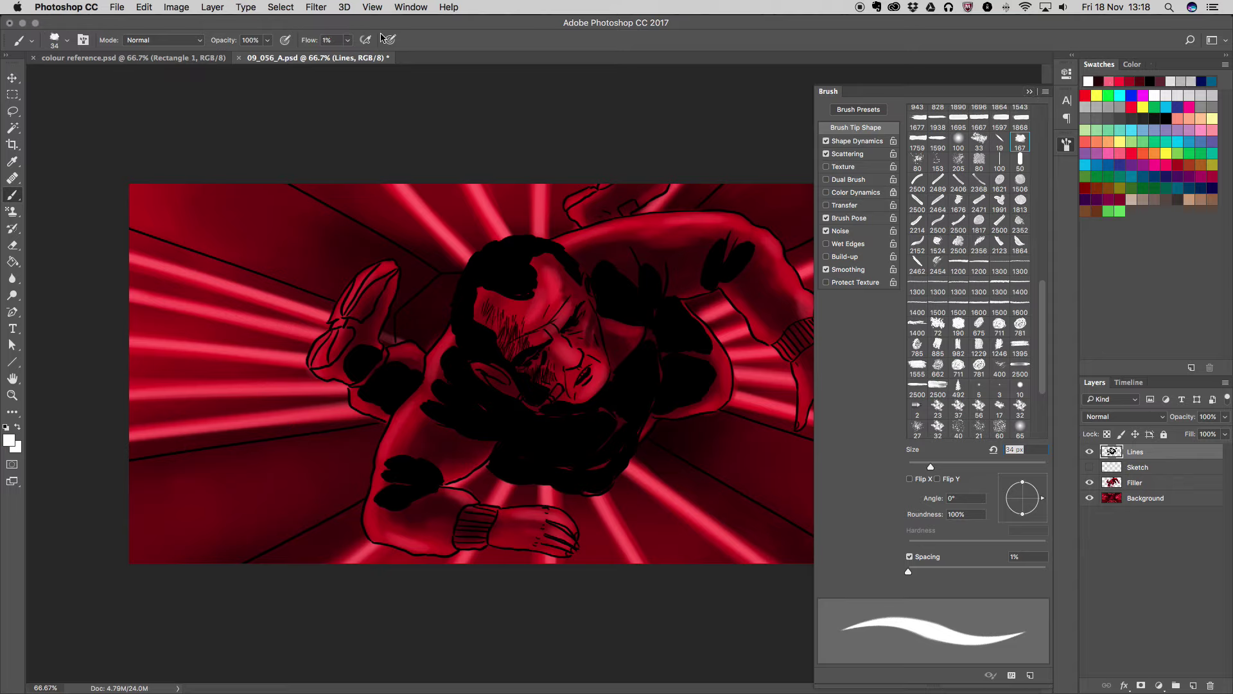
{"action": "left_click", "coordinate": [214, 7]}
{"action": "mouse_move", "coordinate": [218, 21]}
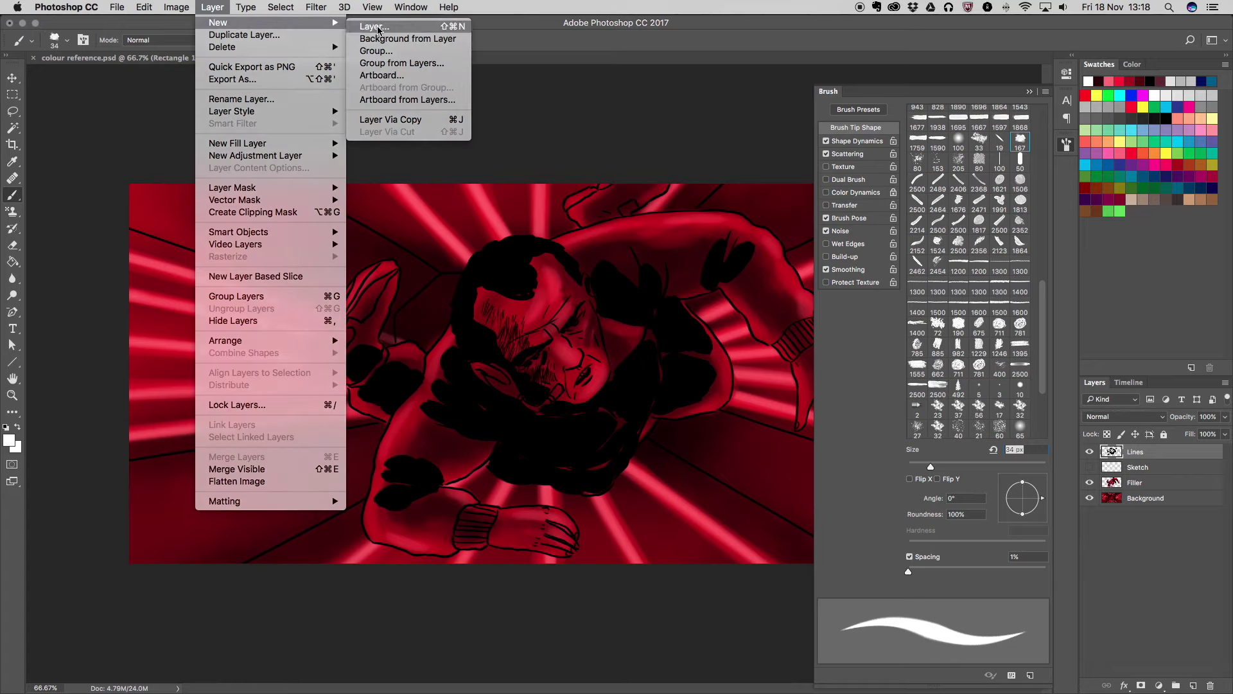
{"action": "left_click", "coordinate": [372, 24]}
{"action": "type", "text": "Frost"}
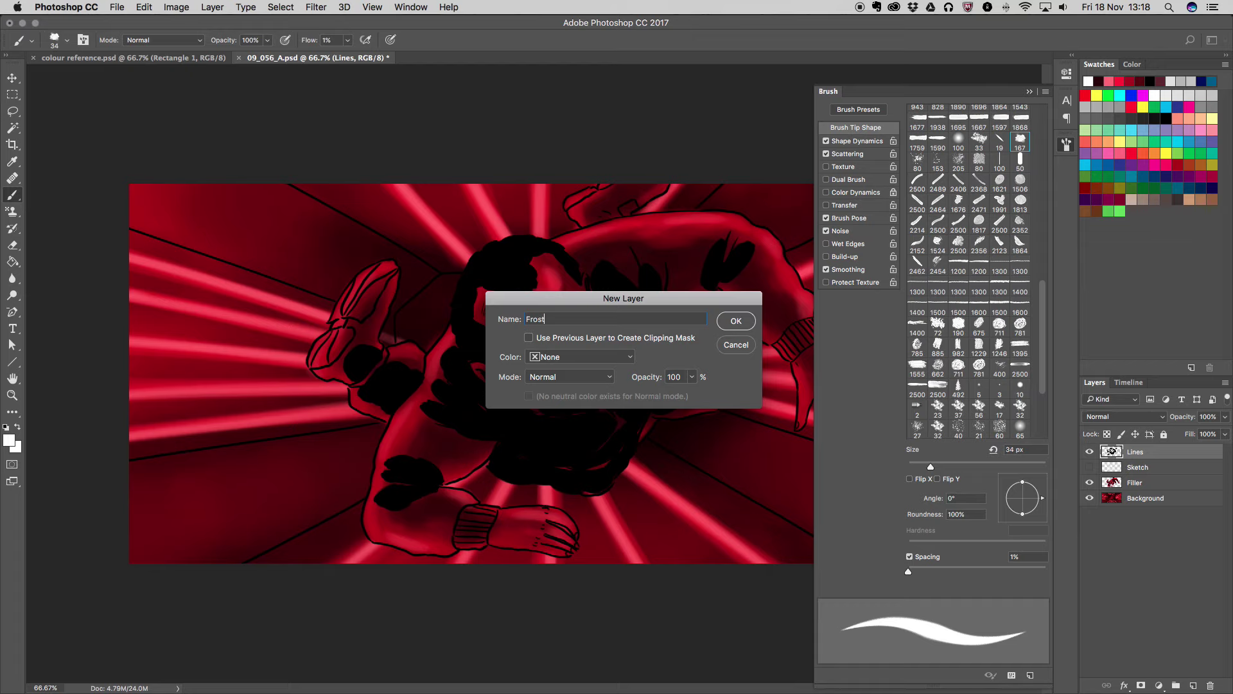
{"action": "key", "text": "Return"}
{"action": "scroll", "coordinate": [591, 290], "scroll_direction": "up", "scroll_amount": 2}
{"action": "scroll", "coordinate": [581, 282], "scroll_direction": "up", "scroll_amount": 2}
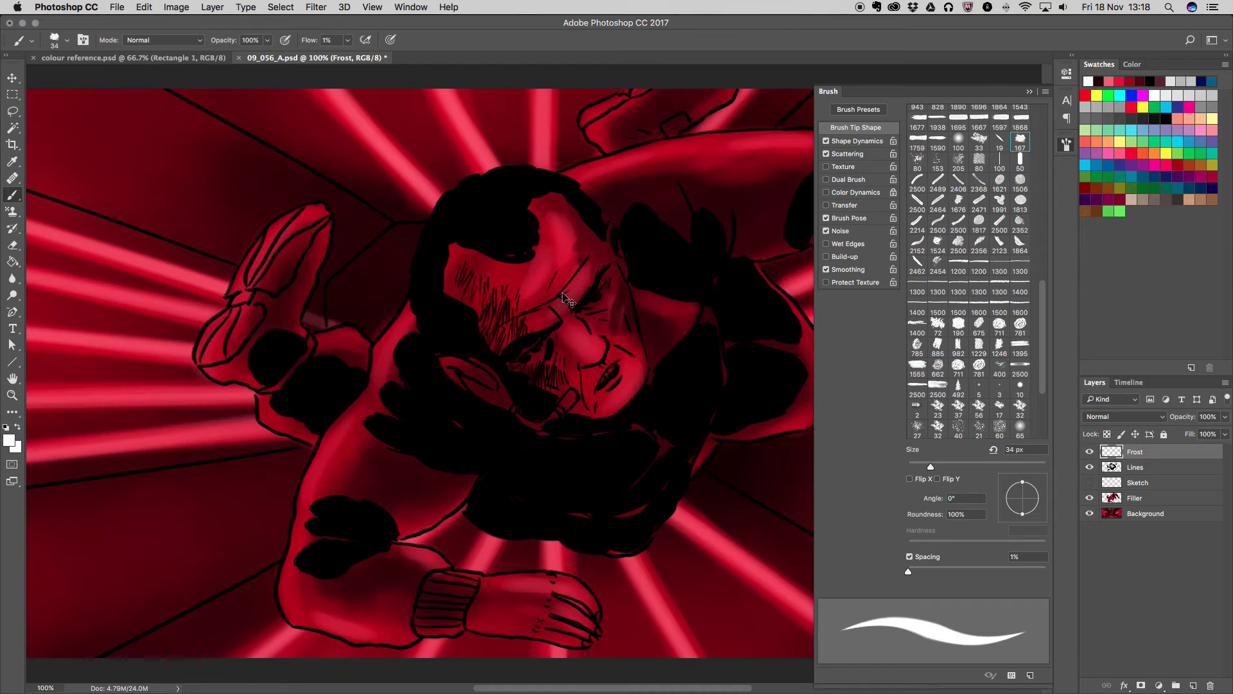
Turn off Shape Dynamics and brush soft white frost across the forehead
{"action": "scroll", "coordinate": [565, 273], "scroll_direction": "up", "scroll_amount": 2}
{"action": "scroll", "coordinate": [558, 273], "scroll_direction": "up", "scroll_amount": 3}
{"action": "scroll", "coordinate": [565, 277], "scroll_direction": "up", "scroll_amount": 2}
{"action": "mouse_move", "coordinate": [567, 278]}
{"action": "left_mouse_down"}
{"action": "mouse_move", "coordinate": [518, 206]}
{"action": "mouse_move", "coordinate": [496, 248]}
{"action": "mouse_move", "coordinate": [543, 197]}
{"action": "left_mouse_up"}
{"action": "left_click", "coordinate": [826, 141]}
{"action": "left_click", "coordinate": [1029, 91]}
{"action": "mouse_move", "coordinate": [514, 164]}
{"action": "left_mouse_down"}
{"action": "mouse_move", "coordinate": [524, 172]}
{"action": "mouse_move", "coordinate": [497, 296]}
{"action": "mouse_move", "coordinate": [546, 231]}
{"action": "mouse_move", "coordinate": [531, 271]}
{"action": "mouse_move", "coordinate": [501, 282]}
{"action": "mouse_move", "coordinate": [559, 317]}
{"action": "mouse_move", "coordinate": [601, 257]}
{"action": "mouse_move", "coordinate": [628, 262]}
{"action": "left_mouse_up"}
Frost both cheeks, the nose sides, tip and bridge, and the dark hair
{"action": "mouse_move", "coordinate": [358, 267]}
{"action": "left_mouse_down"}
{"action": "mouse_move", "coordinate": [398, 289]}
{"action": "mouse_move", "coordinate": [411, 366]}
{"action": "mouse_move", "coordinate": [435, 248]}
{"action": "mouse_move", "coordinate": [432, 372]}
{"action": "mouse_move", "coordinate": [479, 306]}
{"action": "mouse_move", "coordinate": [427, 413]}
{"action": "mouse_move", "coordinate": [514, 359]}
{"action": "left_mouse_up"}
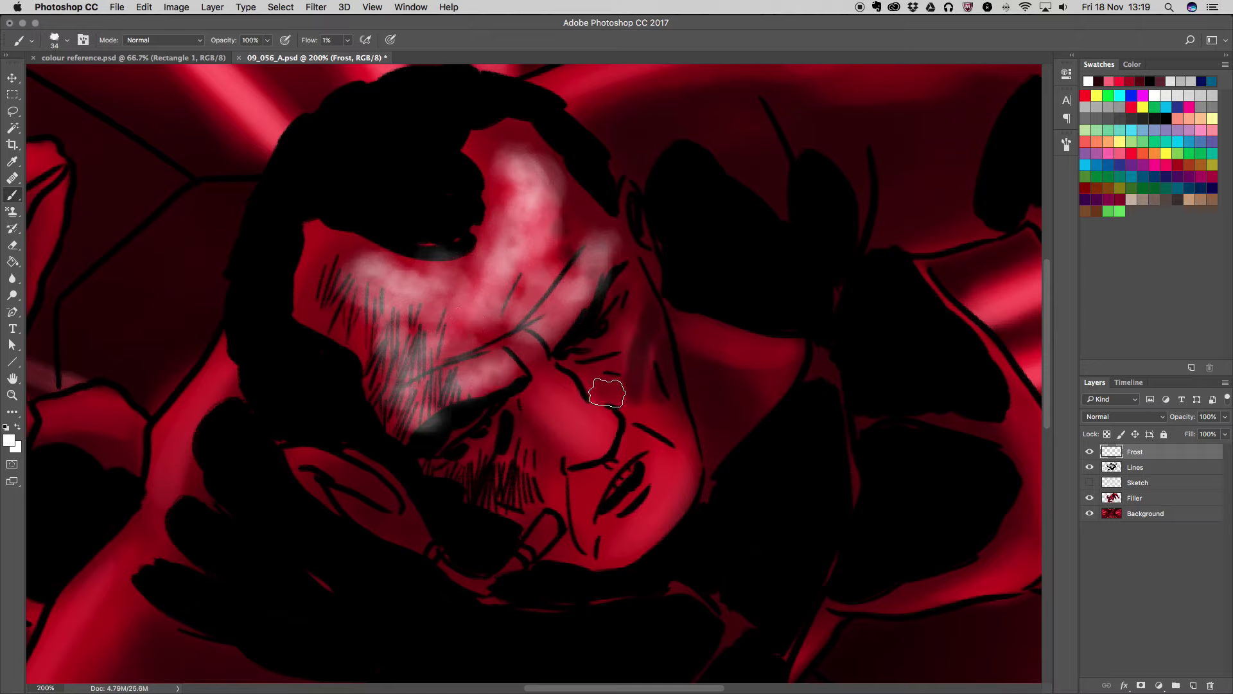
{"action": "left_click_drag", "start_coordinate": [572, 393], "coordinate": [582, 453]}
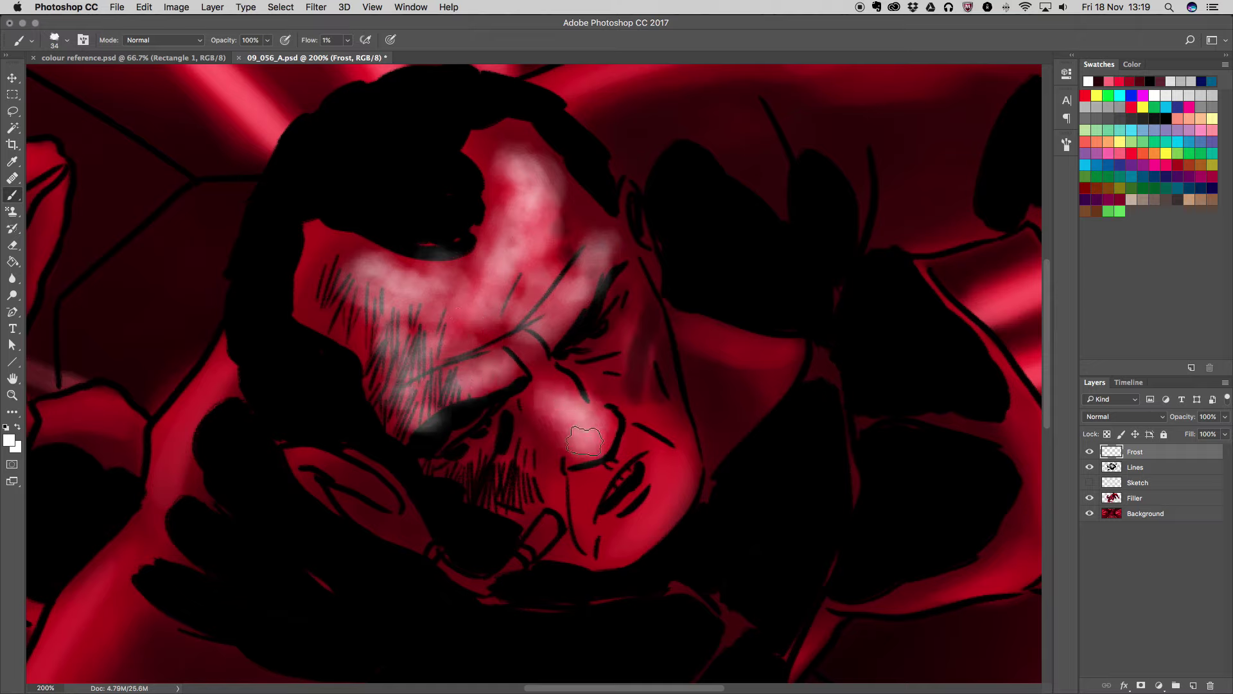
{"action": "mouse_move", "coordinate": [512, 473]}
{"action": "left_mouse_down"}
{"action": "mouse_move", "coordinate": [492, 480]}
{"action": "mouse_move", "coordinate": [542, 490]}
{"action": "mouse_move", "coordinate": [584, 542]}
{"action": "mouse_move", "coordinate": [633, 531]}
{"action": "mouse_move", "coordinate": [685, 490]}
{"action": "mouse_move", "coordinate": [671, 462]}
{"action": "left_mouse_up"}
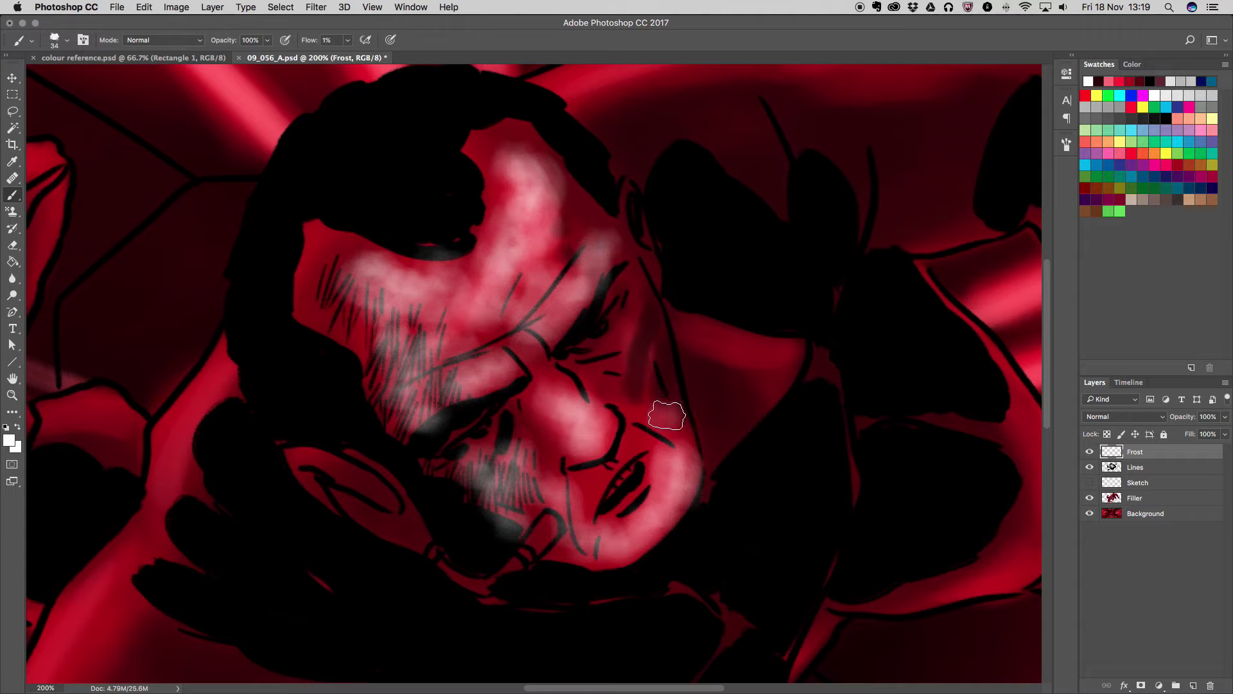
{"action": "mouse_move", "coordinate": [621, 392]}
{"action": "left_mouse_down"}
{"action": "mouse_move", "coordinate": [649, 352]}
{"action": "mouse_move", "coordinate": [644, 322]}
{"action": "left_mouse_up"}
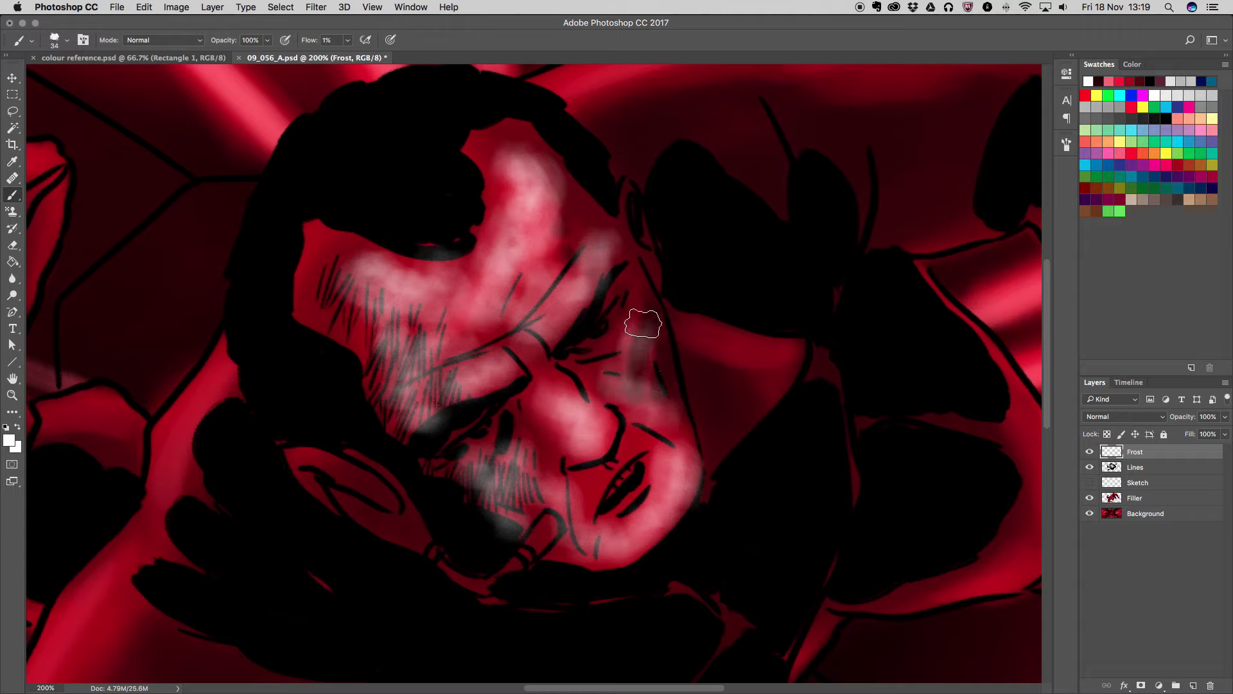
{"action": "mouse_move", "coordinate": [704, 357]}
{"action": "left_mouse_down"}
{"action": "mouse_move", "coordinate": [729, 336]}
{"action": "mouse_move", "coordinate": [709, 378]}
{"action": "mouse_move", "coordinate": [749, 353]}
{"action": "mouse_move", "coordinate": [761, 384]}
{"action": "mouse_move", "coordinate": [784, 349]}
{"action": "left_mouse_up"}
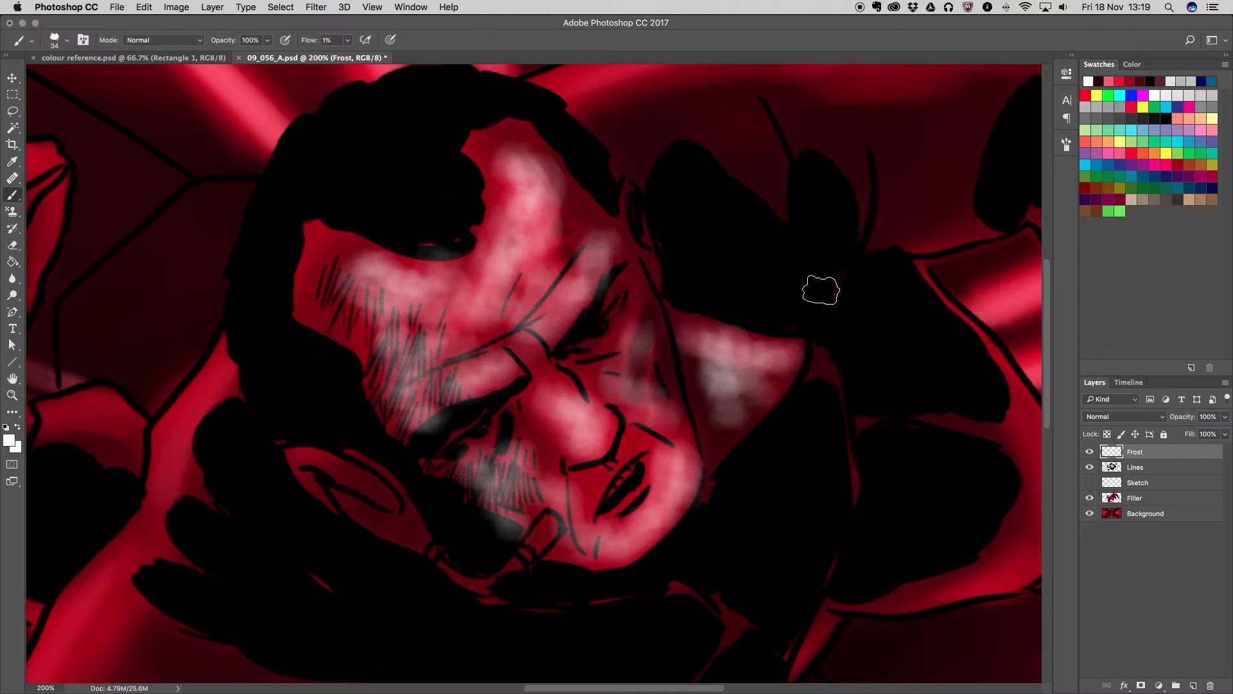
{"action": "mouse_move", "coordinate": [427, 129]}
{"action": "left_mouse_down"}
{"action": "mouse_move", "coordinate": [410, 220]}
{"action": "mouse_move", "coordinate": [449, 206]}
{"action": "mouse_move", "coordinate": [455, 116]}
{"action": "mouse_move", "coordinate": [432, 79]}
{"action": "mouse_move", "coordinate": [387, 117]}
{"action": "mouse_move", "coordinate": [386, 199]}
{"action": "mouse_move", "coordinate": [523, 105]}
{"action": "mouse_move", "coordinate": [534, 110]}
{"action": "left_mouse_up"}
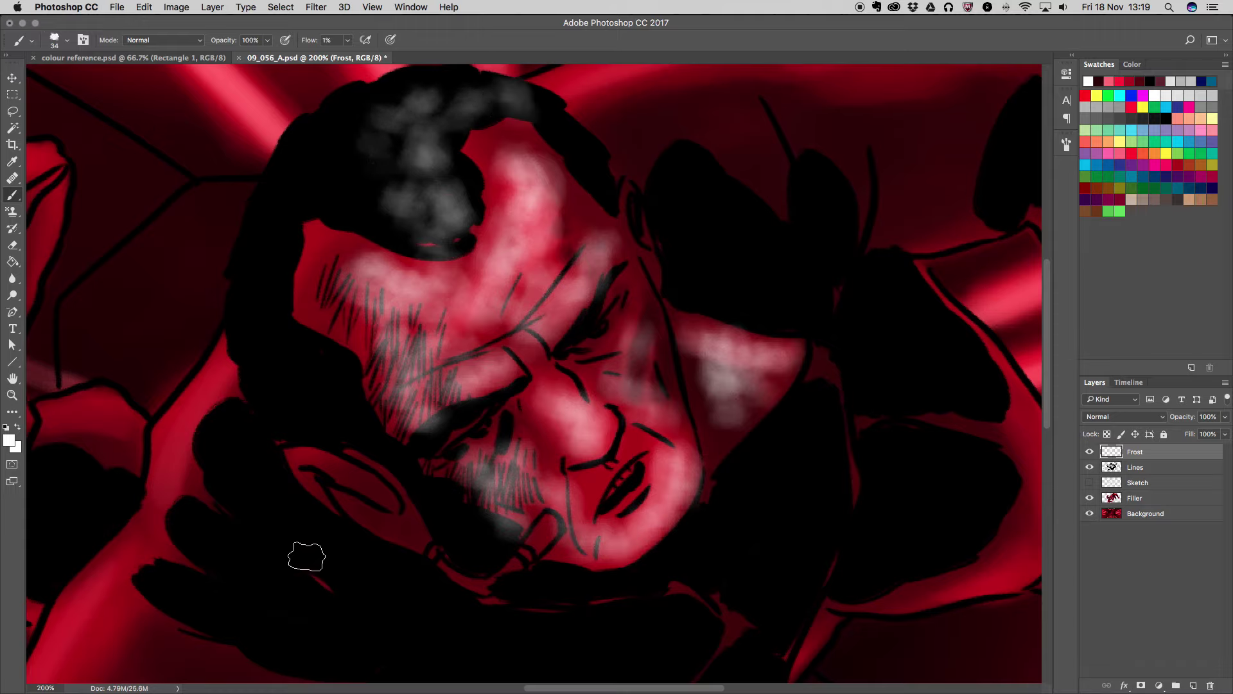
{"action": "scroll", "coordinate": [432, 423], "scroll_direction": "down", "scroll_amount": 5}
{"action": "scroll", "coordinate": [432, 422], "scroll_direction": "left", "scroll_amount": 5}
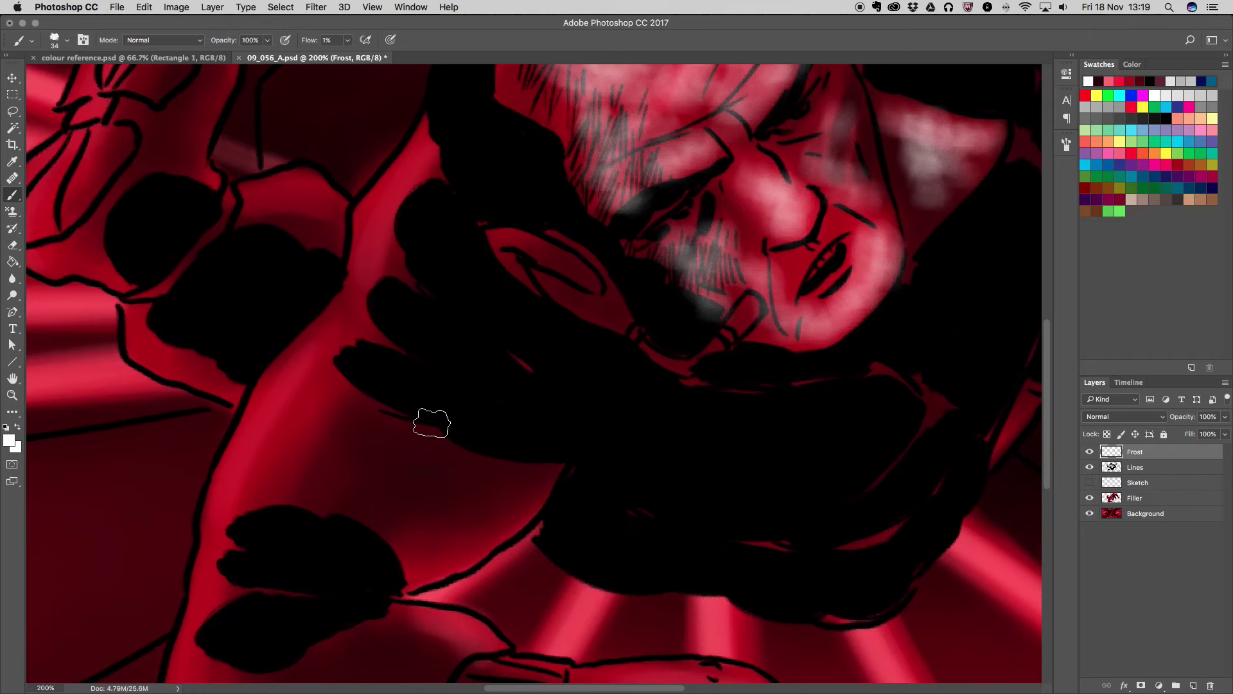
{"action": "key", "text": "super+minus"}
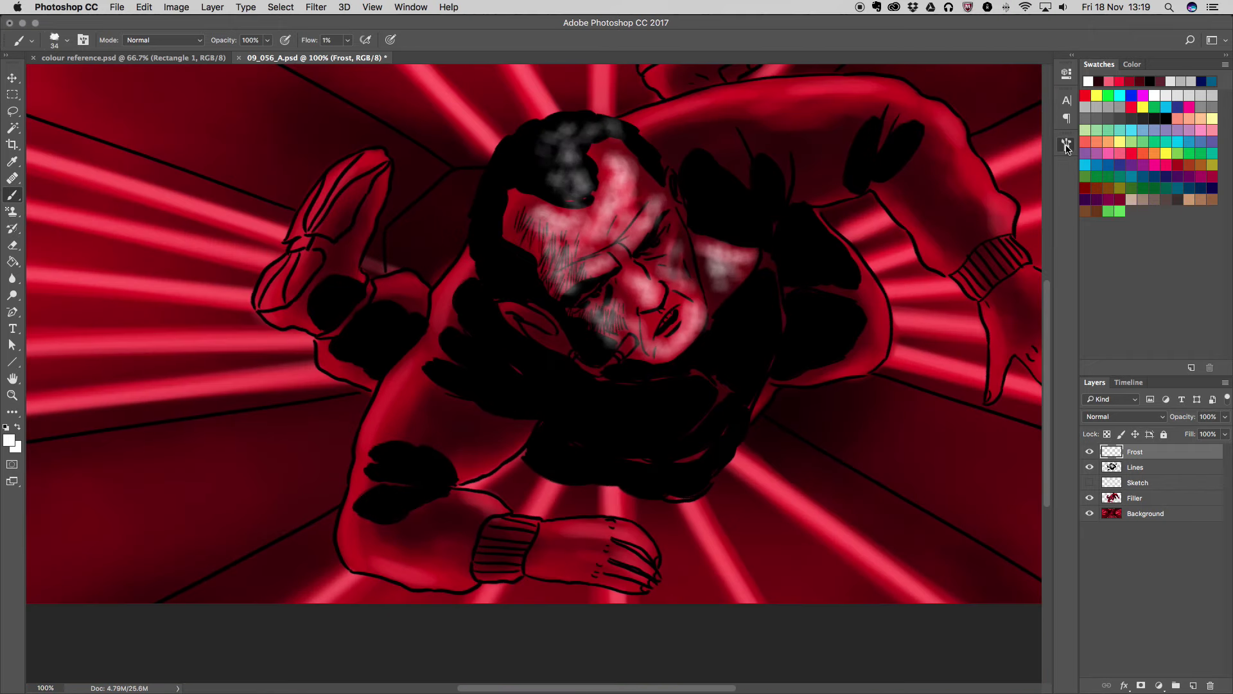
Enlarge the brush to 74 px and frost the arm and hand
{"action": "key", "text": "F5"}
{"action": "left_click", "coordinate": [957, 463]}
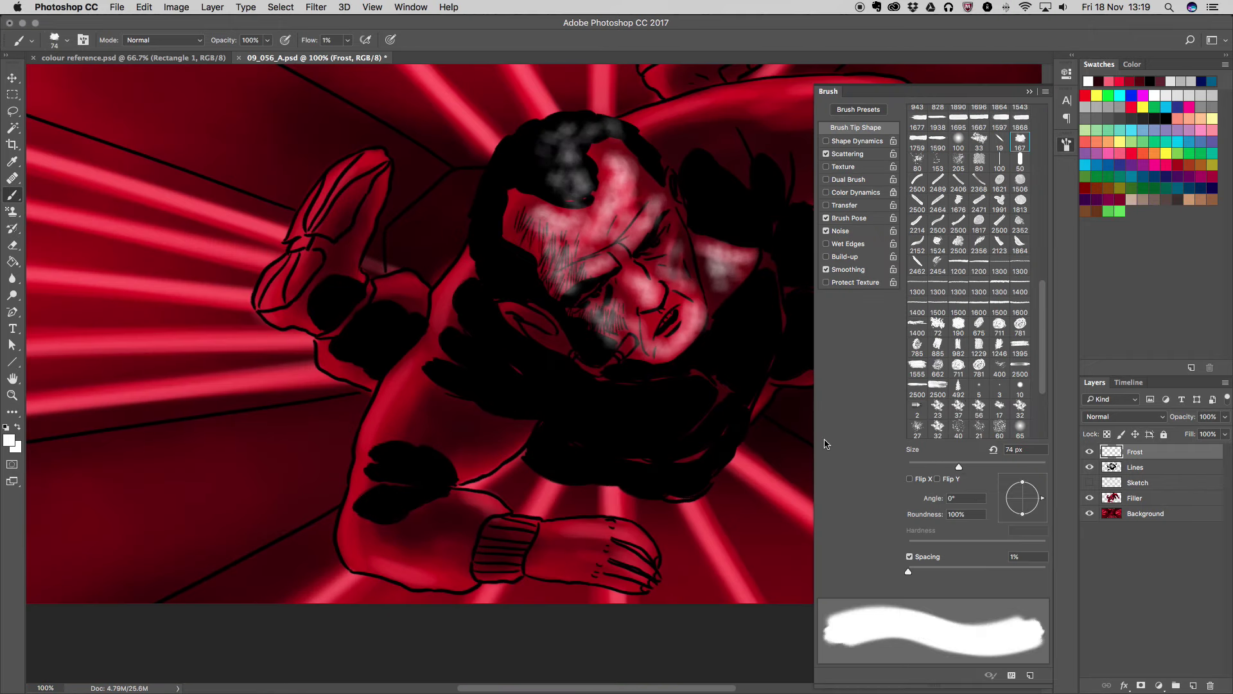
{"action": "mouse_move", "coordinate": [418, 386]}
{"action": "left_mouse_down"}
{"action": "mouse_move", "coordinate": [437, 419]}
{"action": "mouse_move", "coordinate": [480, 412]}
{"action": "mouse_move", "coordinate": [460, 330]}
{"action": "left_mouse_up"}
{"action": "mouse_move", "coordinate": [421, 452]}
{"action": "left_mouse_down"}
{"action": "mouse_move", "coordinate": [433, 440]}
{"action": "mouse_move", "coordinate": [433, 501]}
{"action": "mouse_move", "coordinate": [560, 538]}
{"action": "left_mouse_up"}
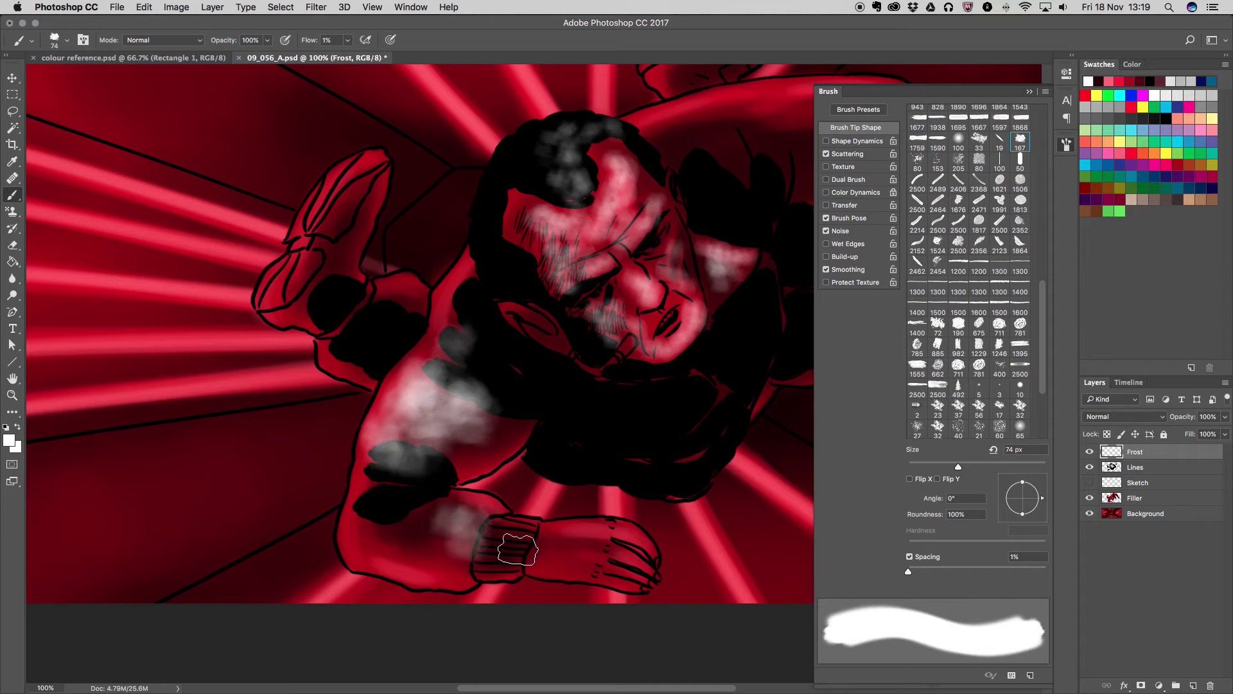
{"action": "left_click_drag", "start_coordinate": [560, 538], "coordinate": [610, 546]}
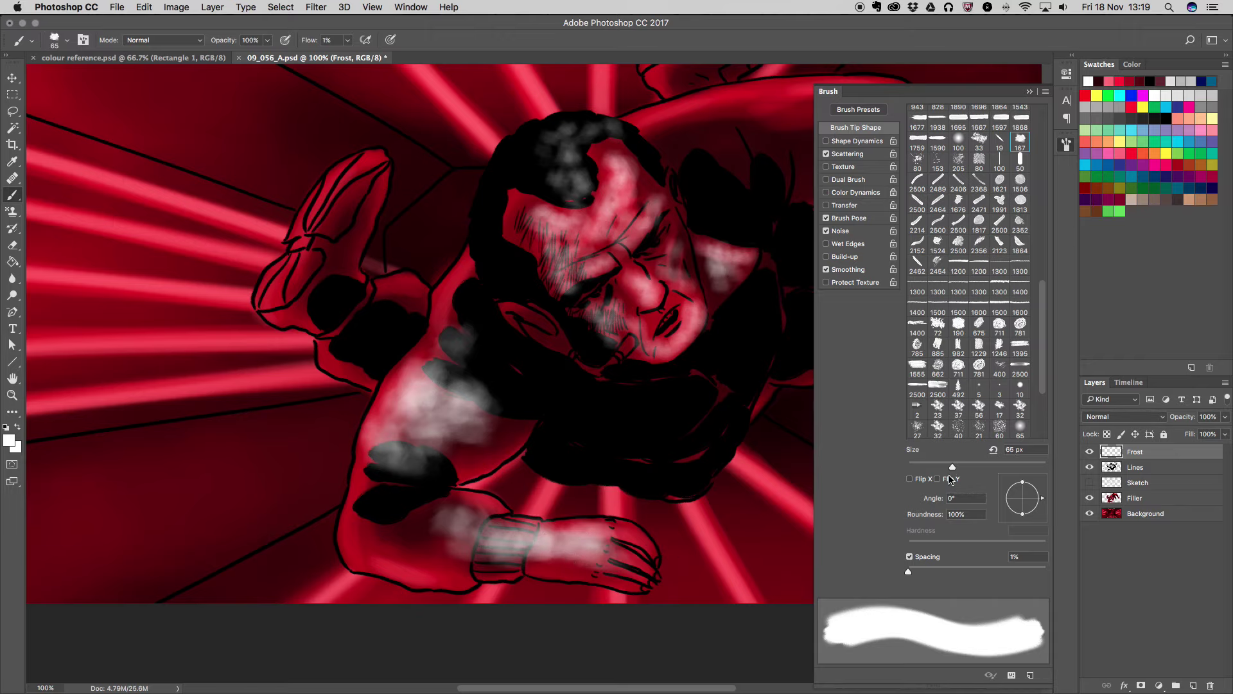
Frost the shoulder, the raised arm, the wrist and back of the hand
{"action": "scroll", "coordinate": [346, 385], "scroll_direction": "right", "scroll_amount": 10}
{"action": "scroll", "coordinate": [347, 385], "scroll_direction": "up", "scroll_amount": 2}
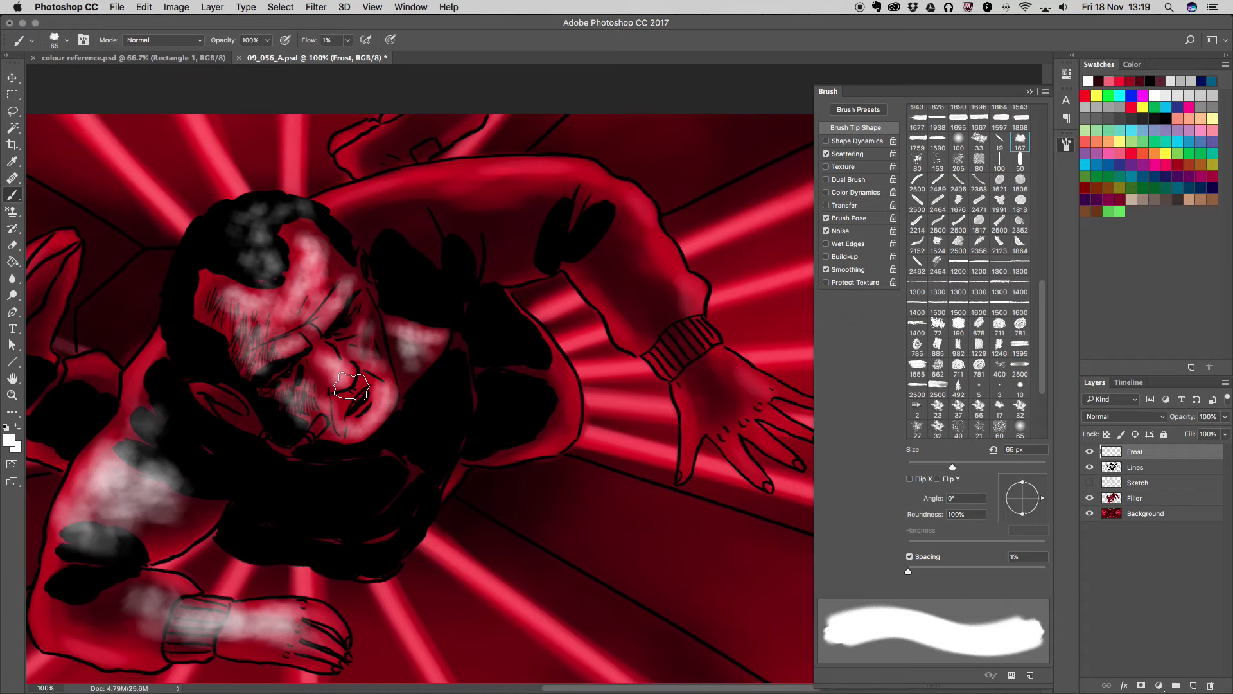
{"action": "mouse_move", "coordinate": [358, 200]}
{"action": "left_mouse_down"}
{"action": "mouse_move", "coordinate": [428, 207]}
{"action": "mouse_move", "coordinate": [457, 184]}
{"action": "mouse_move", "coordinate": [422, 236]}
{"action": "mouse_move", "coordinate": [478, 202]}
{"action": "mouse_move", "coordinate": [469, 187]}
{"action": "mouse_move", "coordinate": [495, 187]}
{"action": "mouse_move", "coordinate": [476, 203]}
{"action": "mouse_move", "coordinate": [430, 181]}
{"action": "mouse_move", "coordinate": [383, 203]}
{"action": "left_mouse_up"}
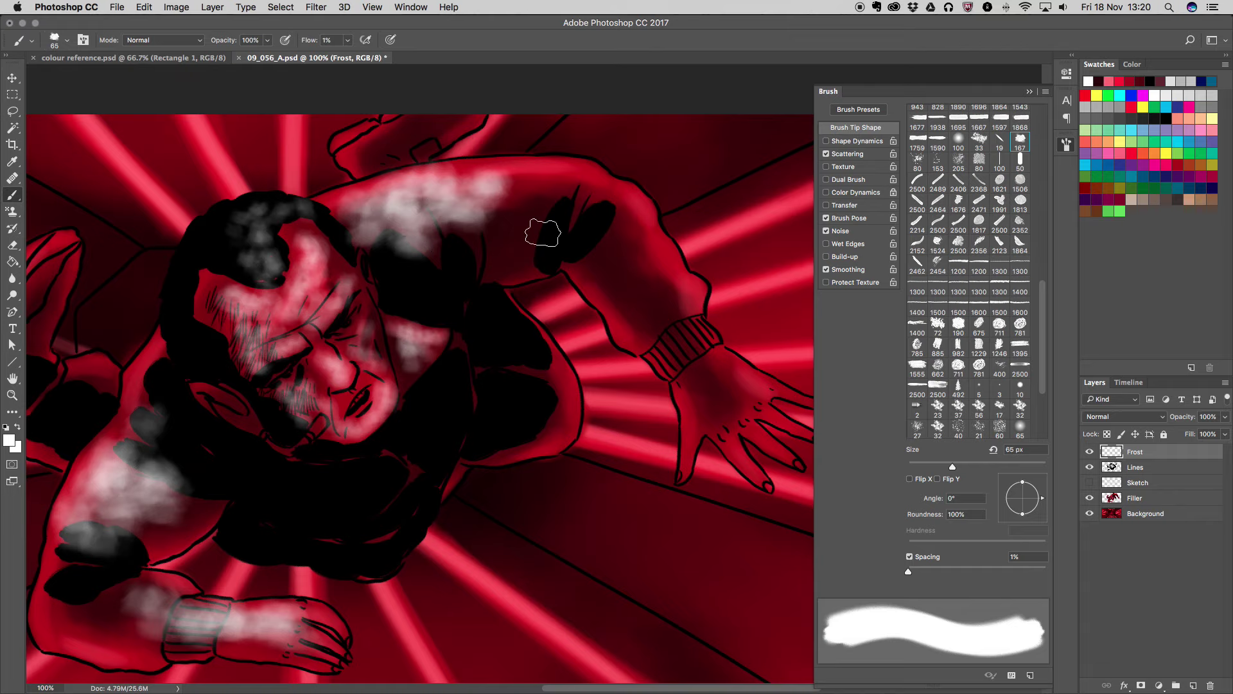
{"action": "mouse_move", "coordinate": [586, 200]}
{"action": "left_mouse_down"}
{"action": "mouse_move", "coordinate": [586, 179]}
{"action": "mouse_move", "coordinate": [542, 187]}
{"action": "mouse_move", "coordinate": [587, 183]}
{"action": "left_mouse_up"}
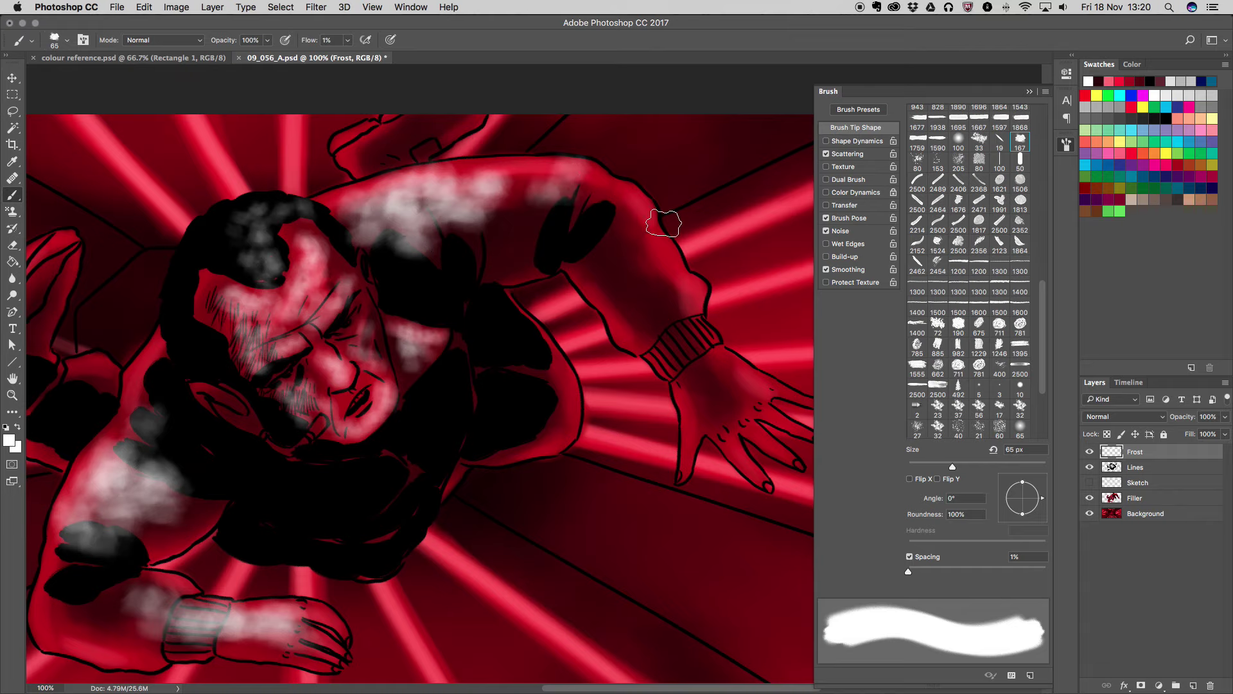
{"action": "mouse_move", "coordinate": [657, 262]}
{"action": "left_mouse_down"}
{"action": "mouse_move", "coordinate": [638, 248]}
{"action": "mouse_move", "coordinate": [636, 282]}
{"action": "left_mouse_up"}
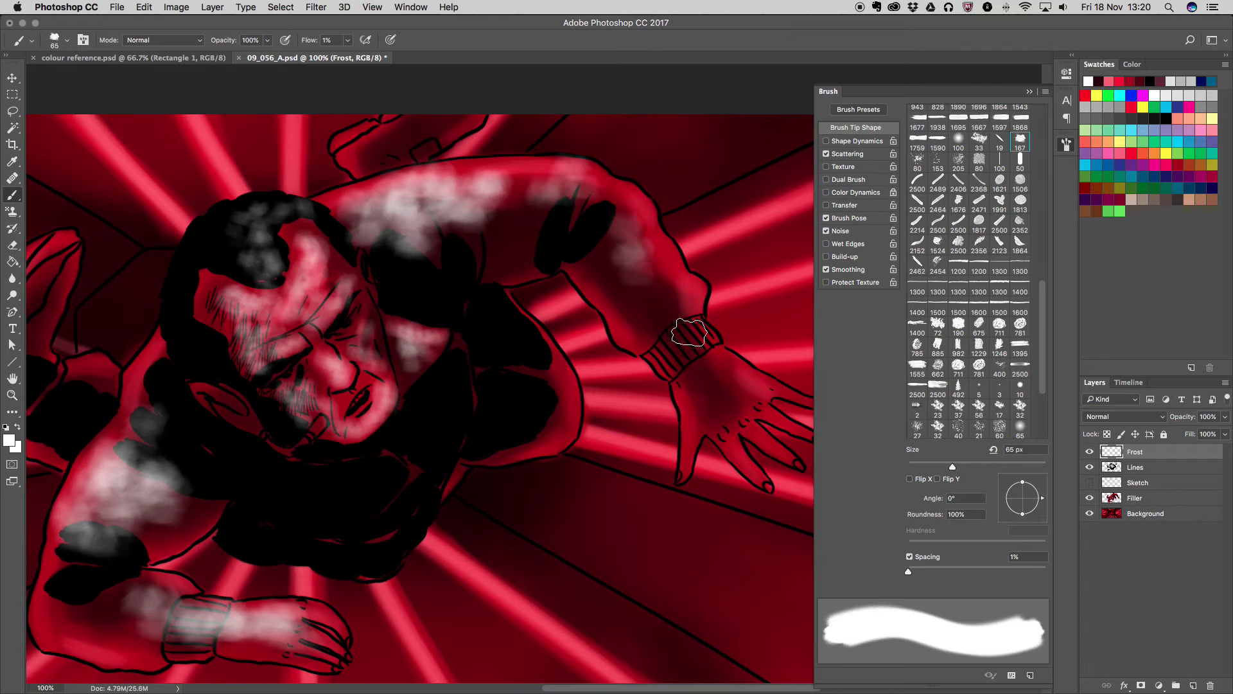
{"action": "mouse_move", "coordinate": [686, 349]}
{"action": "left_mouse_down"}
{"action": "mouse_move", "coordinate": [702, 386]}
{"action": "mouse_move", "coordinate": [731, 379]}
{"action": "mouse_move", "coordinate": [720, 400]}
{"action": "mouse_move", "coordinate": [739, 401]}
{"action": "mouse_move", "coordinate": [686, 337]}
{"action": "left_mouse_up"}
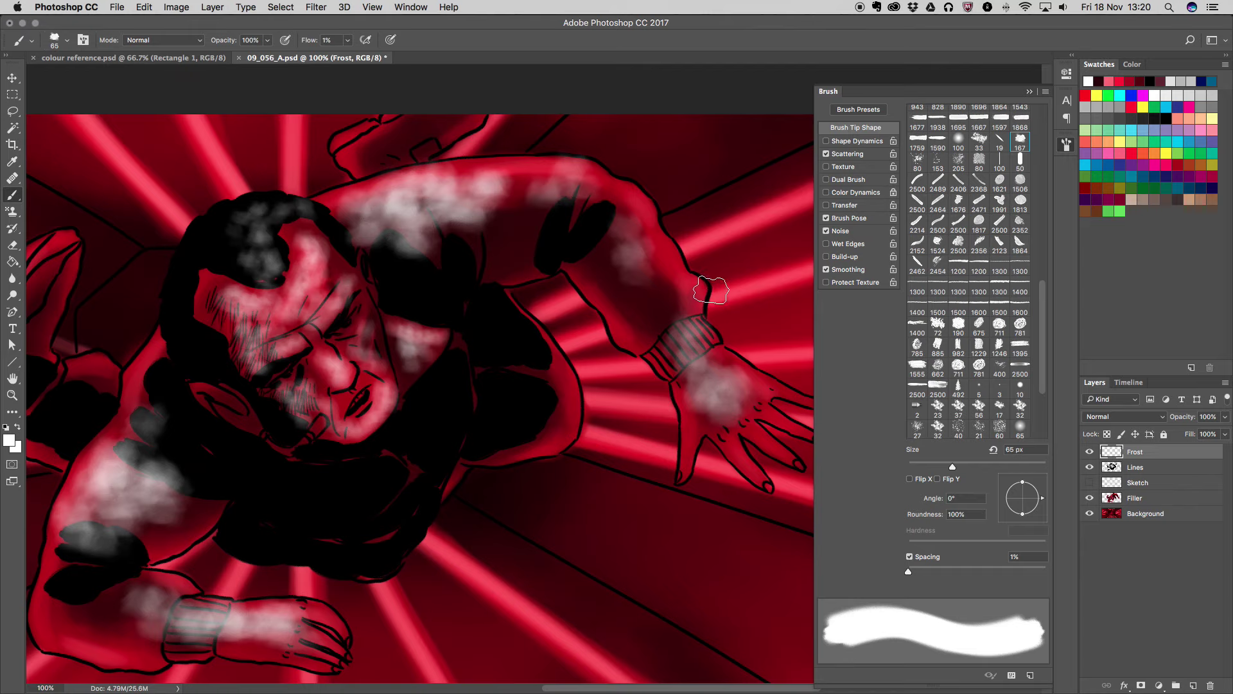
Turn Shape Dynamics back on, raise flow to 3% and shrink the brush to 15 px
{"action": "left_click", "coordinate": [926, 464]}
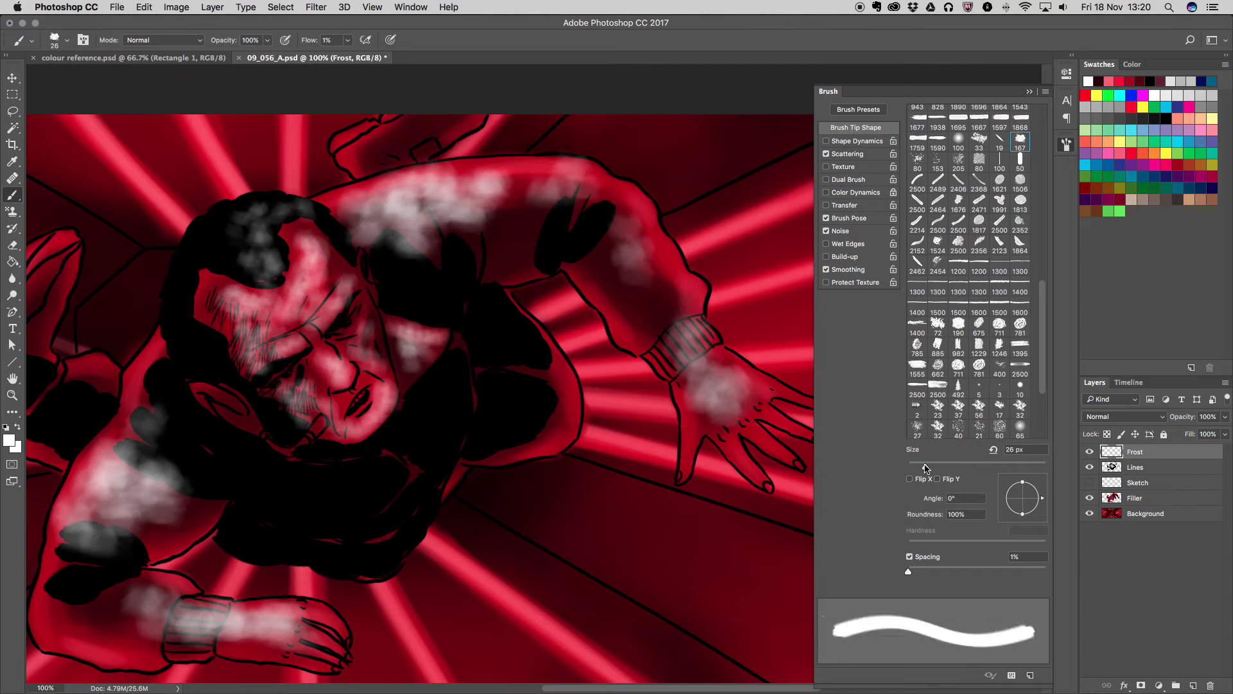
{"action": "left_click", "coordinate": [826, 141]}
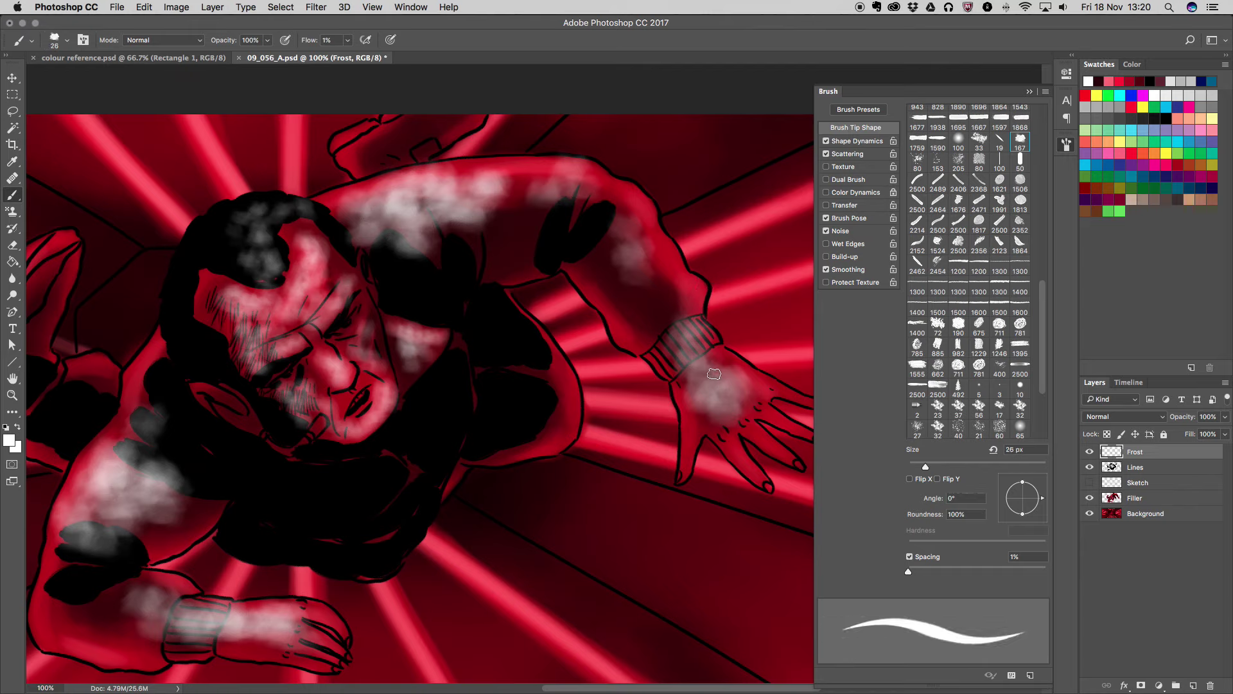
{"action": "left_click", "coordinate": [348, 41]}
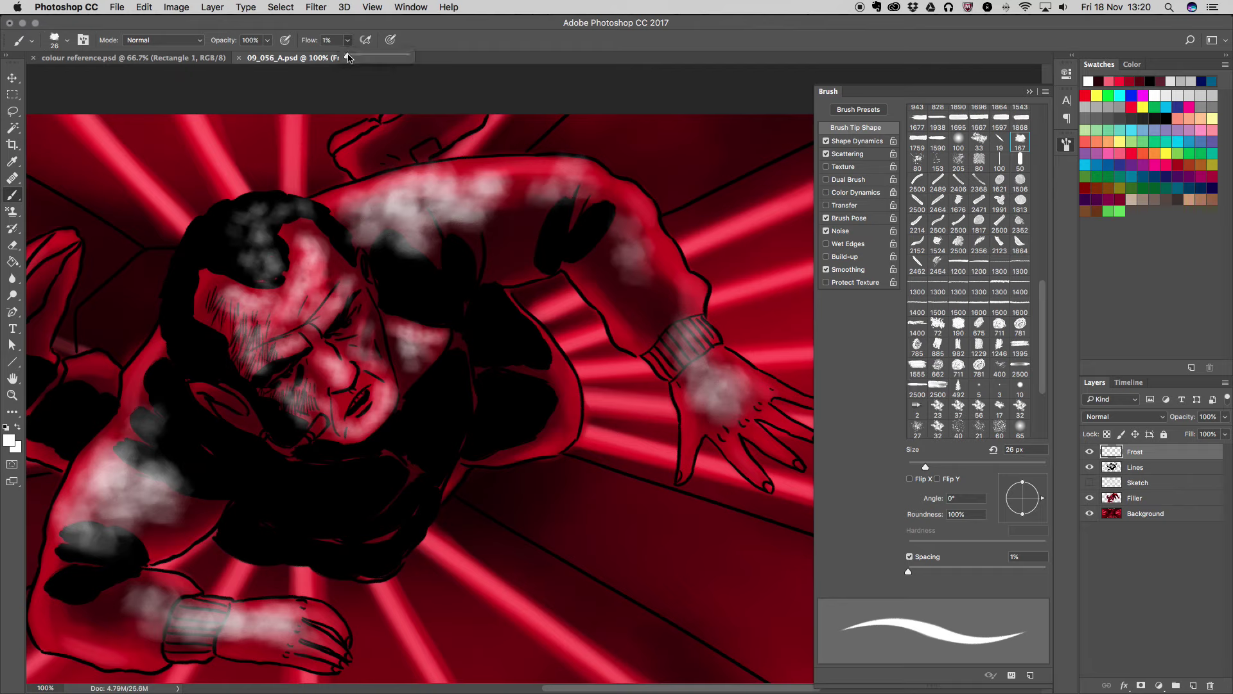
{"action": "left_click", "coordinate": [919, 465]}
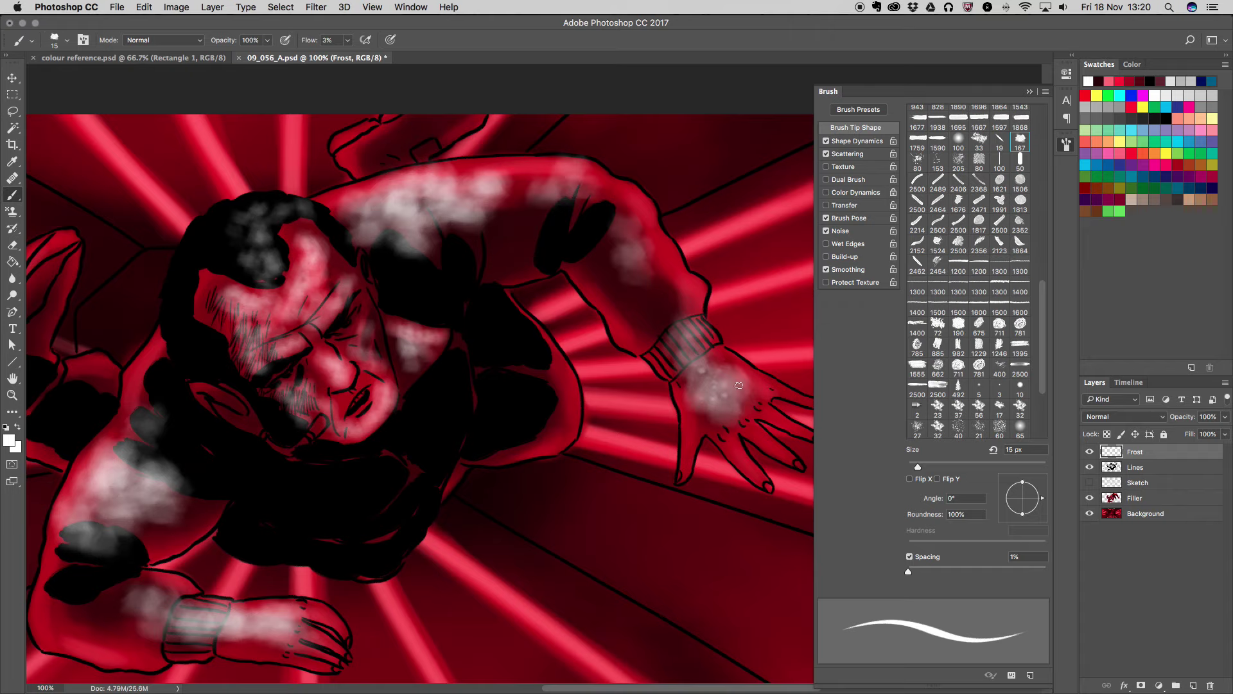
Save the drawing, then add faint frost to the hair, nose and shoulder
{"action": "key", "text": "ctrl+s"}
{"action": "left_click_drag", "start_coordinate": [273, 265], "coordinate": [242, 210]}
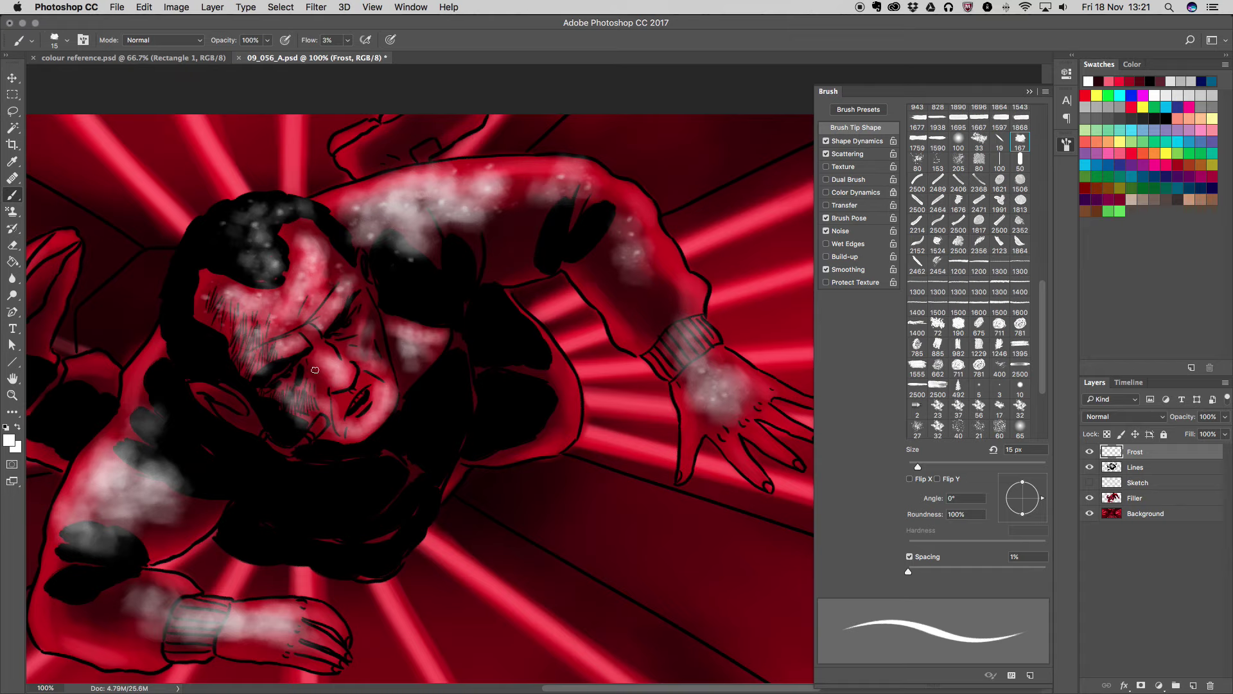
{"action": "mouse_move", "coordinate": [333, 364]}
{"action": "left_mouse_down"}
{"action": "mouse_move", "coordinate": [329, 384]}
{"action": "mouse_move", "coordinate": [350, 368]}
{"action": "left_mouse_up"}
{"action": "mouse_move", "coordinate": [162, 524]}
{"action": "left_mouse_down"}
{"action": "mouse_move", "coordinate": [201, 487]}
{"action": "mouse_move", "coordinate": [133, 436]}
{"action": "left_mouse_up"}
{"action": "left_click_drag", "start_coordinate": [76, 505], "coordinate": [96, 442]}
Frost the dark fingers, wrist cuff and forearm with fine specks
{"action": "mouse_move", "coordinate": [75, 531]}
{"action": "left_mouse_down"}
{"action": "mouse_move", "coordinate": [61, 580]}
{"action": "mouse_move", "coordinate": [102, 557]}
{"action": "mouse_move", "coordinate": [124, 508]}
{"action": "left_mouse_up"}
{"action": "scroll", "coordinate": [123, 508], "scroll_direction": "down", "scroll_amount": 3}
{"action": "scroll", "coordinate": [123, 508], "scroll_direction": "down", "scroll_amount": 1}
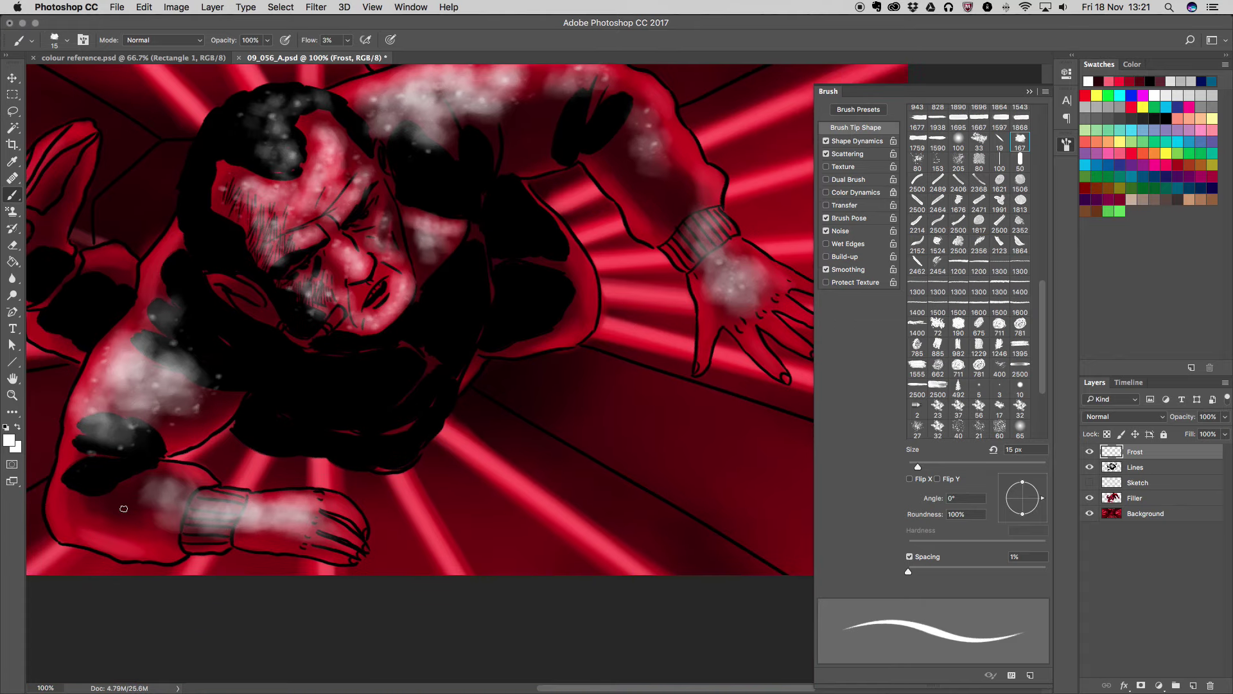
{"action": "mouse_move", "coordinate": [201, 524]}
{"action": "left_mouse_down"}
{"action": "mouse_move", "coordinate": [261, 534]}
{"action": "mouse_move", "coordinate": [287, 525]}
{"action": "mouse_move", "coordinate": [283, 497]}
{"action": "mouse_move", "coordinate": [299, 538]}
{"action": "mouse_move", "coordinate": [344, 508]}
{"action": "left_mouse_up"}
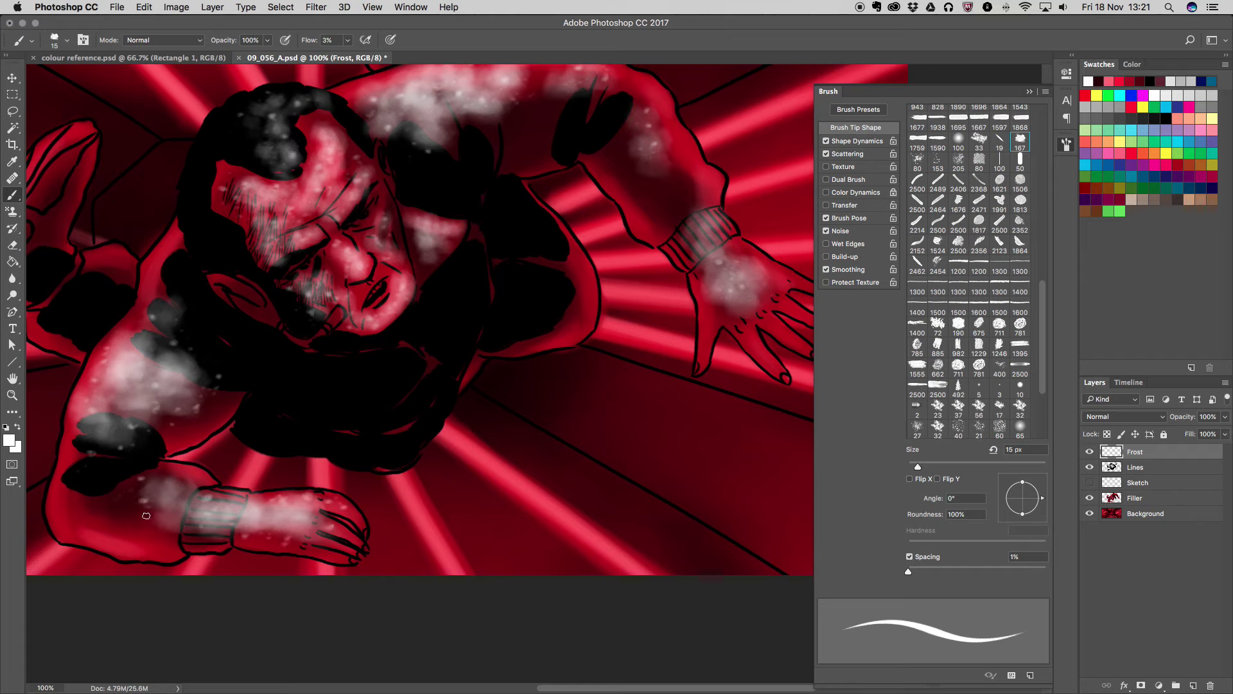
{"action": "mouse_move", "coordinate": [171, 491]}
{"action": "left_mouse_down"}
{"action": "mouse_move", "coordinate": [187, 478]}
{"action": "mouse_move", "coordinate": [145, 538]}
{"action": "mouse_move", "coordinate": [169, 545]}
{"action": "left_mouse_up"}
{"action": "key", "text": "super+minus"}
{"action": "key", "text": "super+minus"}
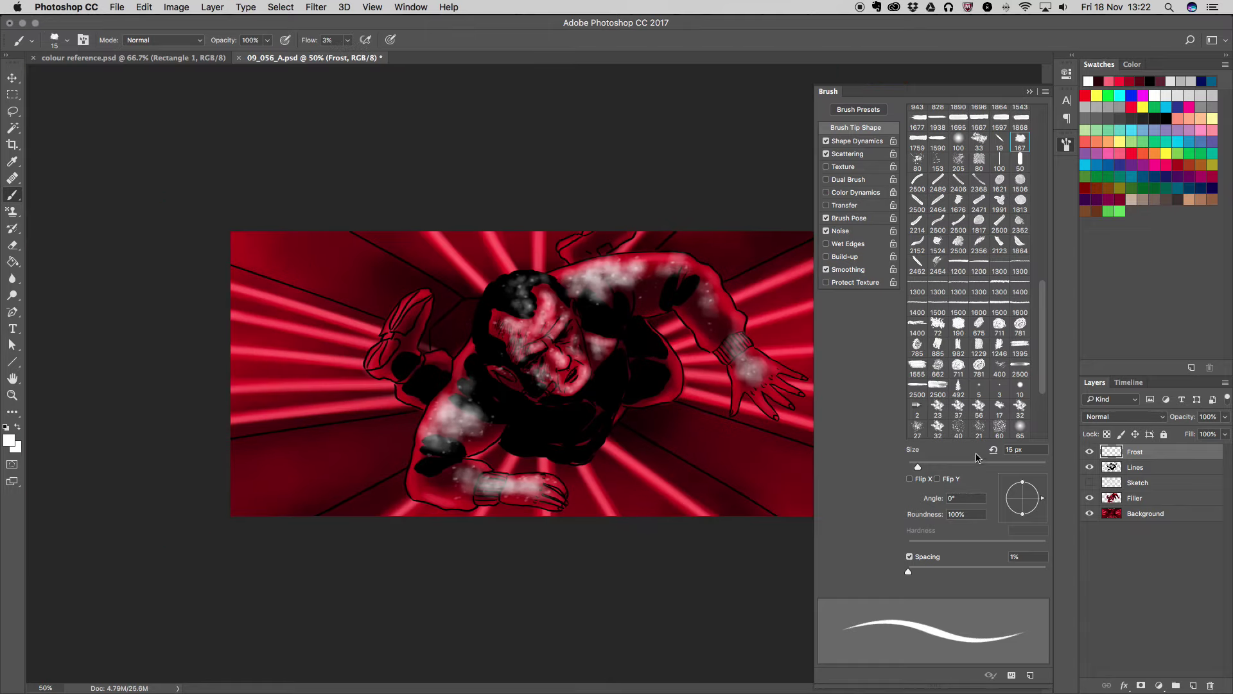
Glaze the black fist, torso and arm dark red with an 814 px, 1% flow brush
{"action": "left_click", "coordinate": [826, 142]}
{"action": "left_click_drag", "start_coordinate": [1016, 465], "coordinate": [1033, 465]}
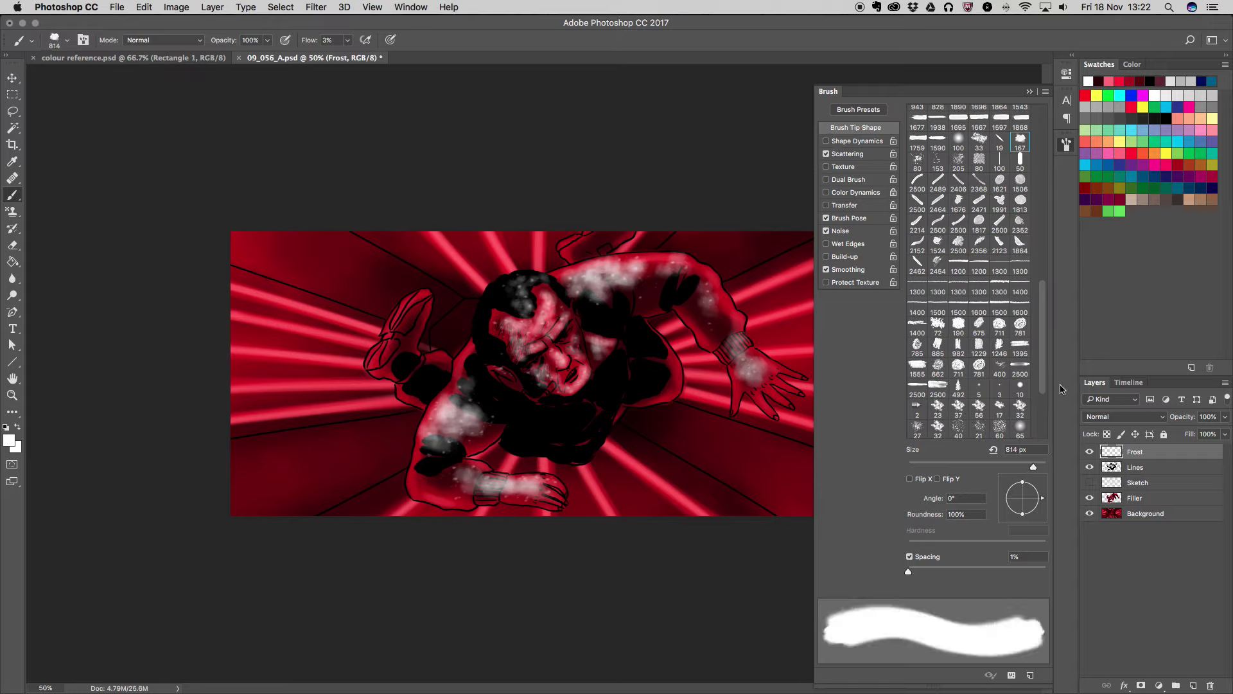
{"action": "left_click", "coordinate": [1121, 80]}
{"action": "left_click_drag", "start_coordinate": [350, 44], "coordinate": [346, 56]}
{"action": "left_click_drag", "start_coordinate": [414, 360], "coordinate": [338, 353]}
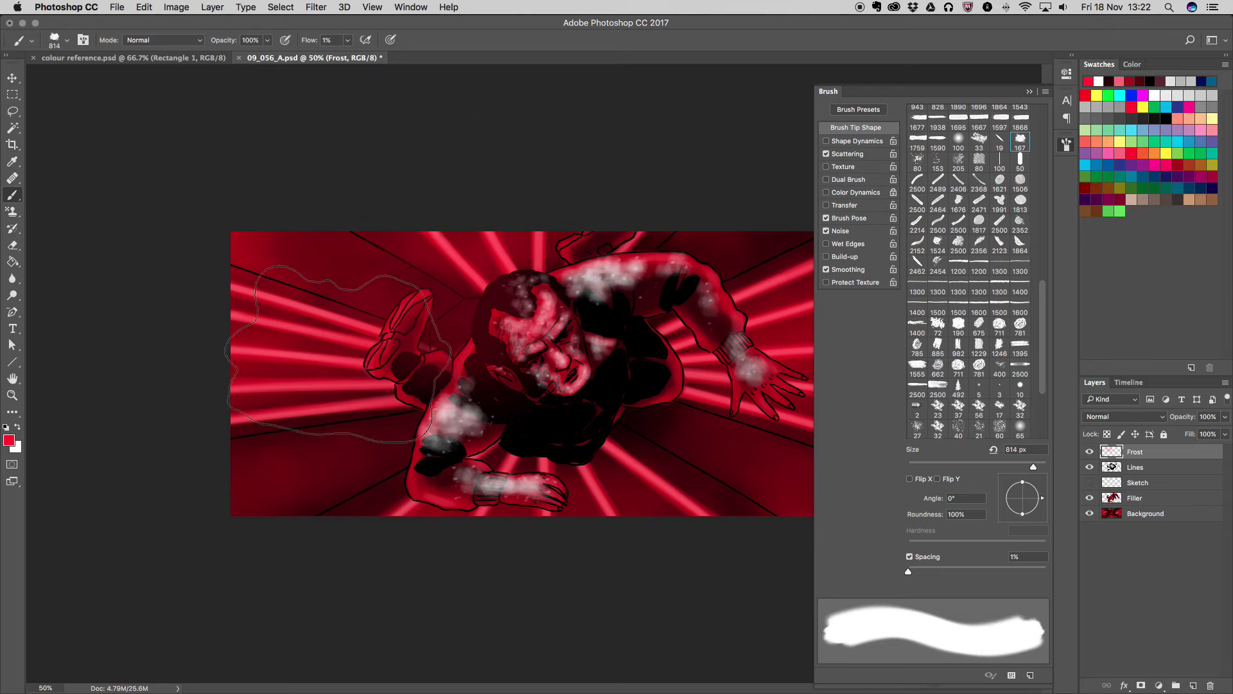
{"action": "left_click_drag", "start_coordinate": [337, 353], "coordinate": [674, 386]}
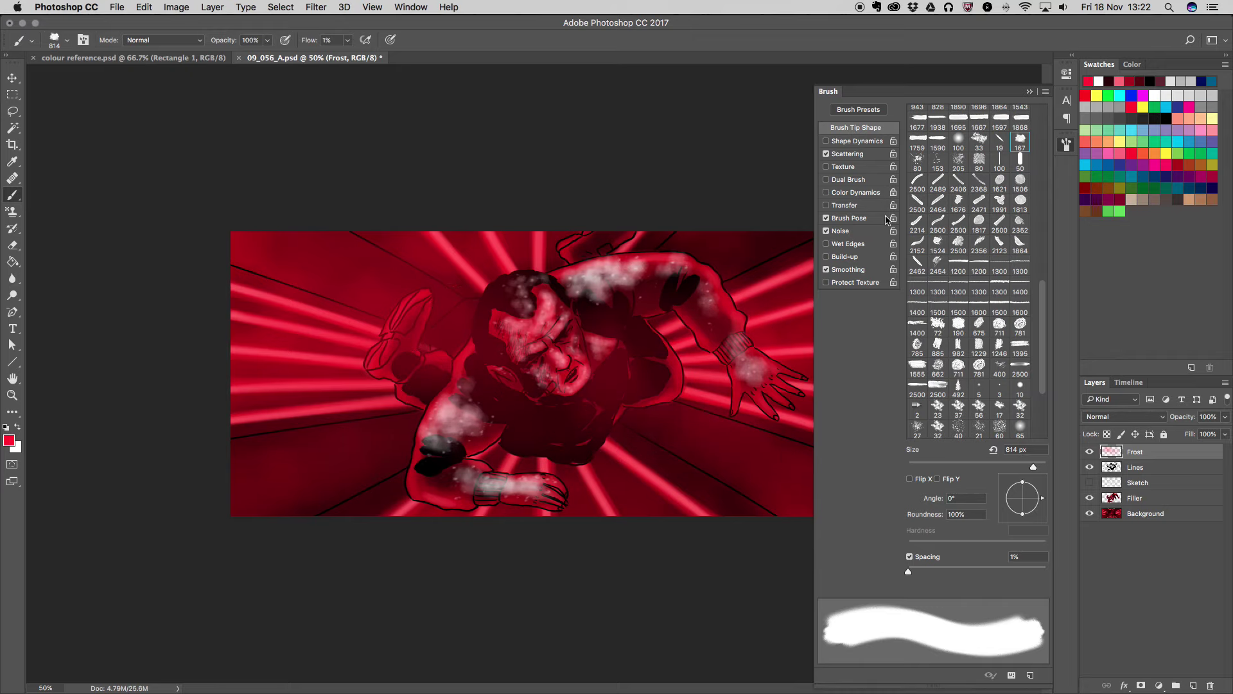
{"action": "left_click", "coordinate": [1029, 91]}
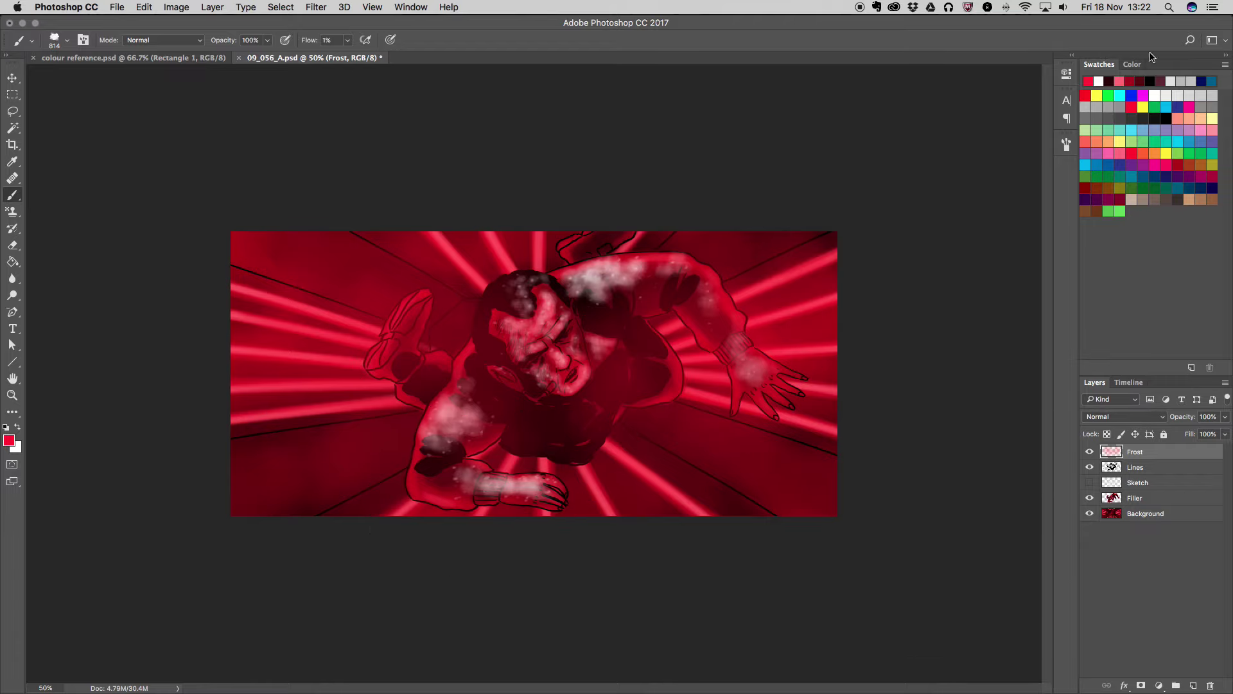
Prepare a white 13 px round brush with Shape Dynamics on and 100% flow
{"action": "left_click", "coordinate": [1154, 96]}
{"action": "left_click", "coordinate": [1066, 144]}
{"action": "left_click", "coordinate": [827, 142]}
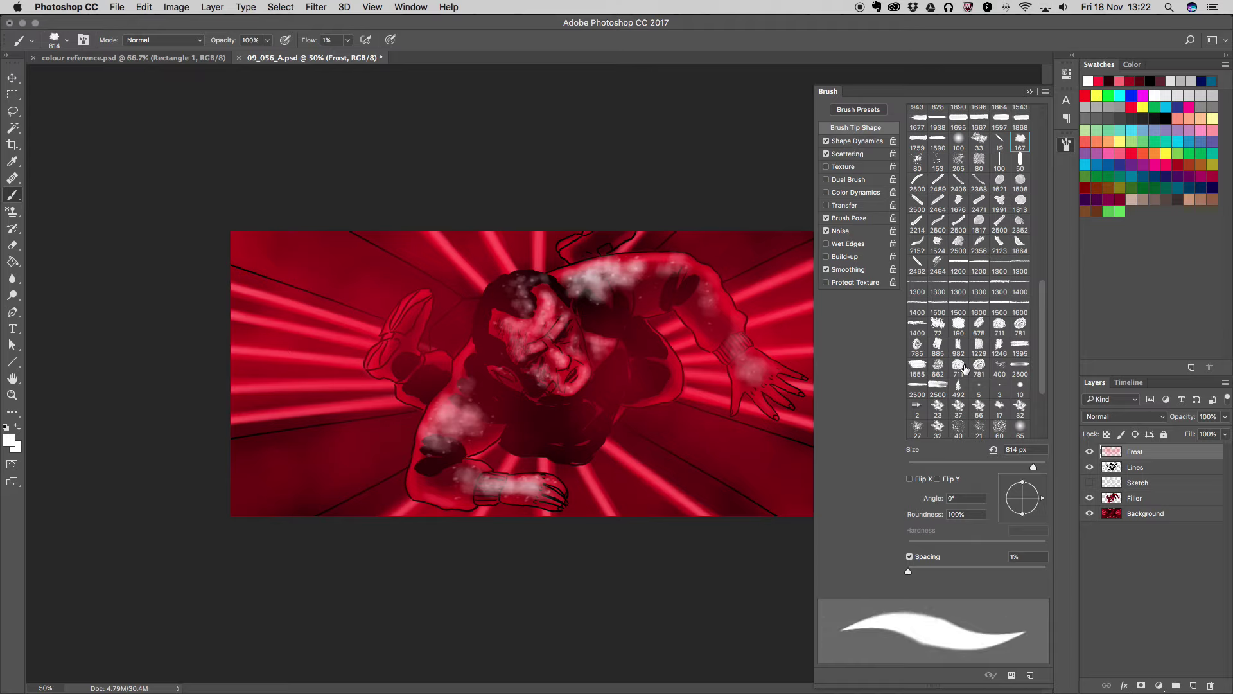
{"action": "scroll", "coordinate": [964, 367], "scroll_direction": "down", "scroll_amount": 5}
{"action": "left_click", "coordinate": [938, 283]}
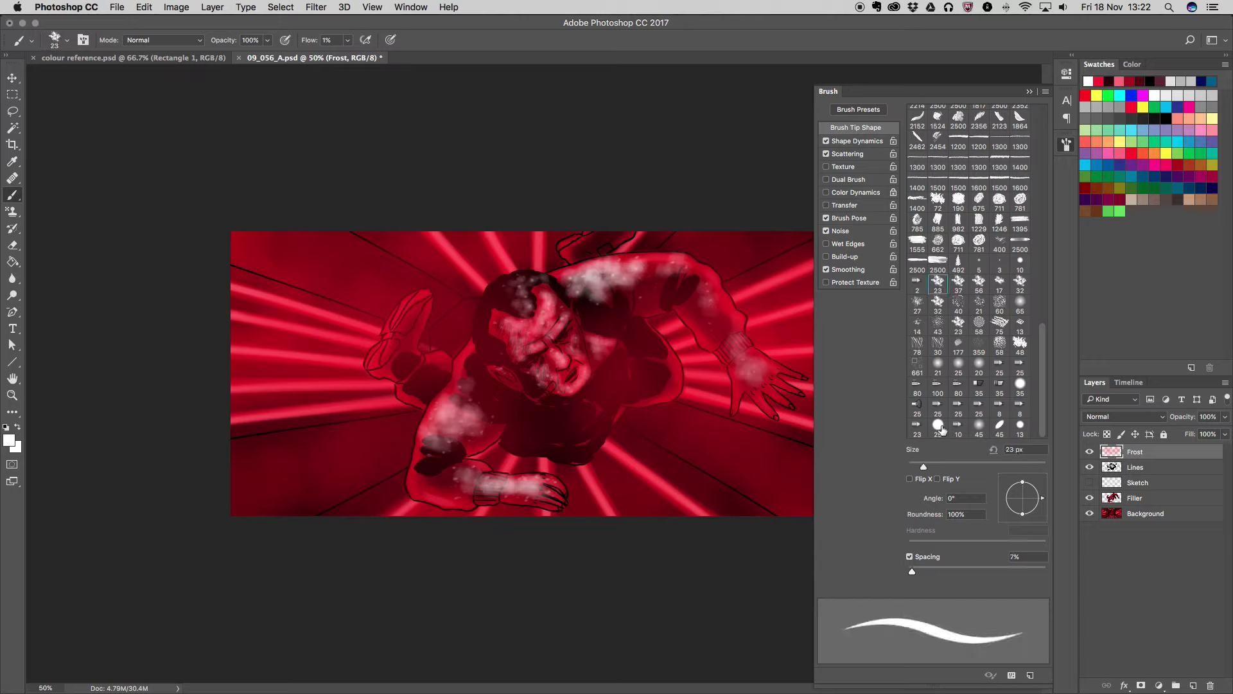
{"action": "left_click_drag", "start_coordinate": [923, 464], "coordinate": [917, 464]}
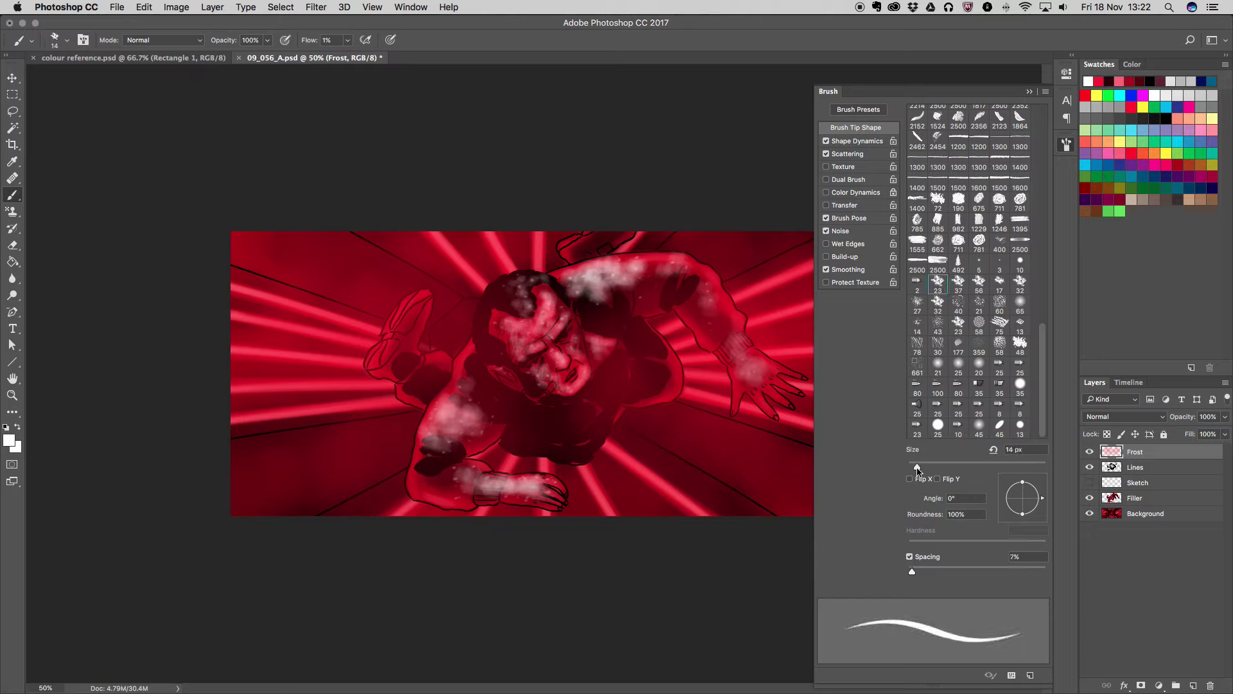
{"action": "left_click", "coordinate": [1030, 92]}
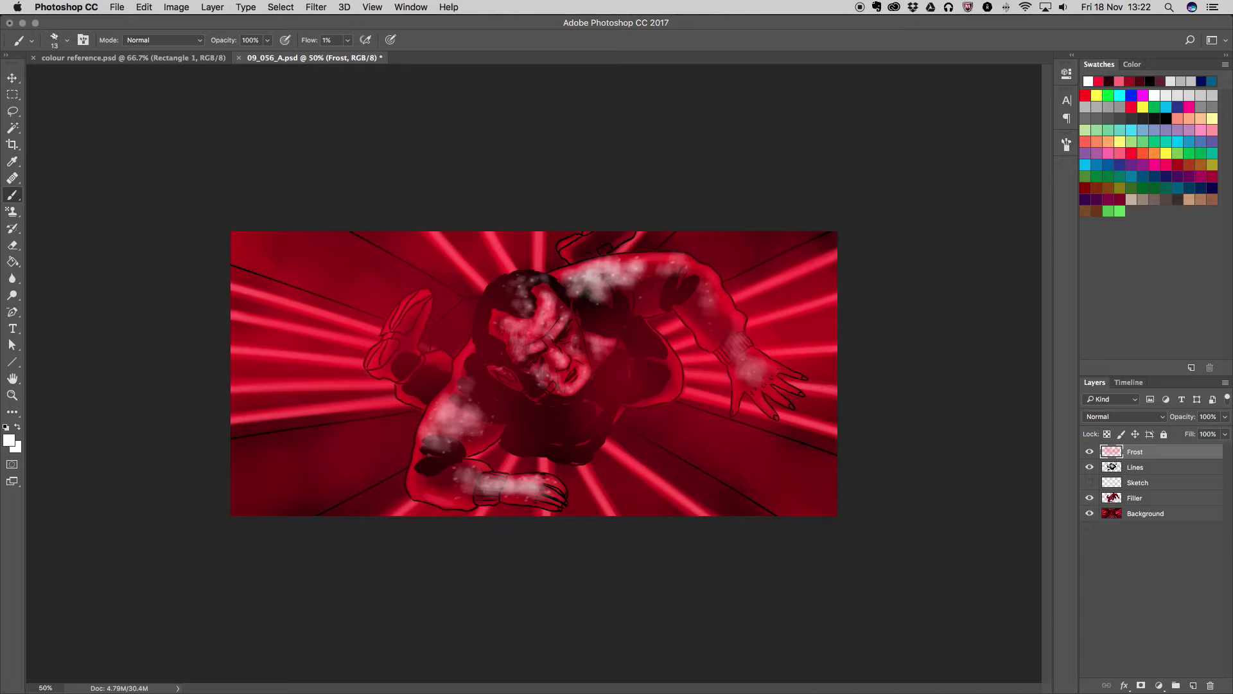
{"action": "left_click", "coordinate": [347, 39]}
{"action": "left_click_drag", "start_coordinate": [347, 56], "coordinate": [544, 58]}
{"action": "left_click", "coordinate": [218, 9]}
{"action": "mouse_move", "coordinate": [236, 25]}
{"action": "left_click", "coordinate": [385, 26]}
Name the new layer 'Arrows' and zoom in to full size
{"action": "type", "text": "Arro"}
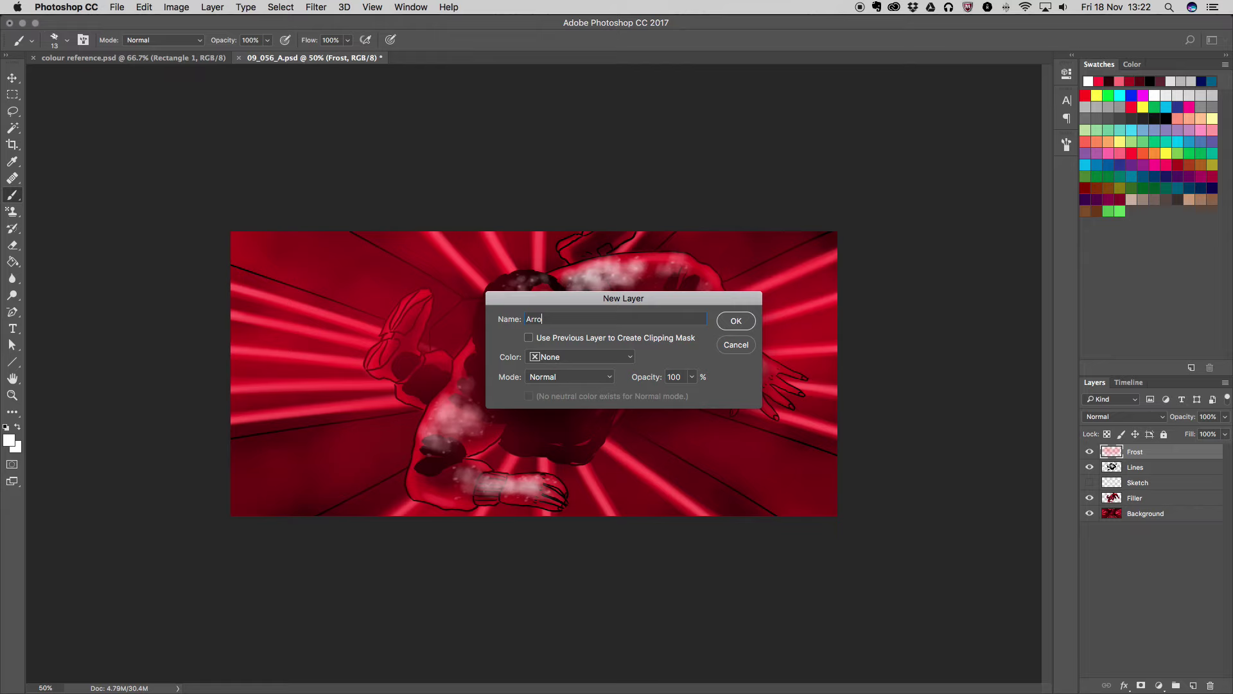
{"action": "key", "text": "Return"}
{"action": "key", "text": "super+equal"}
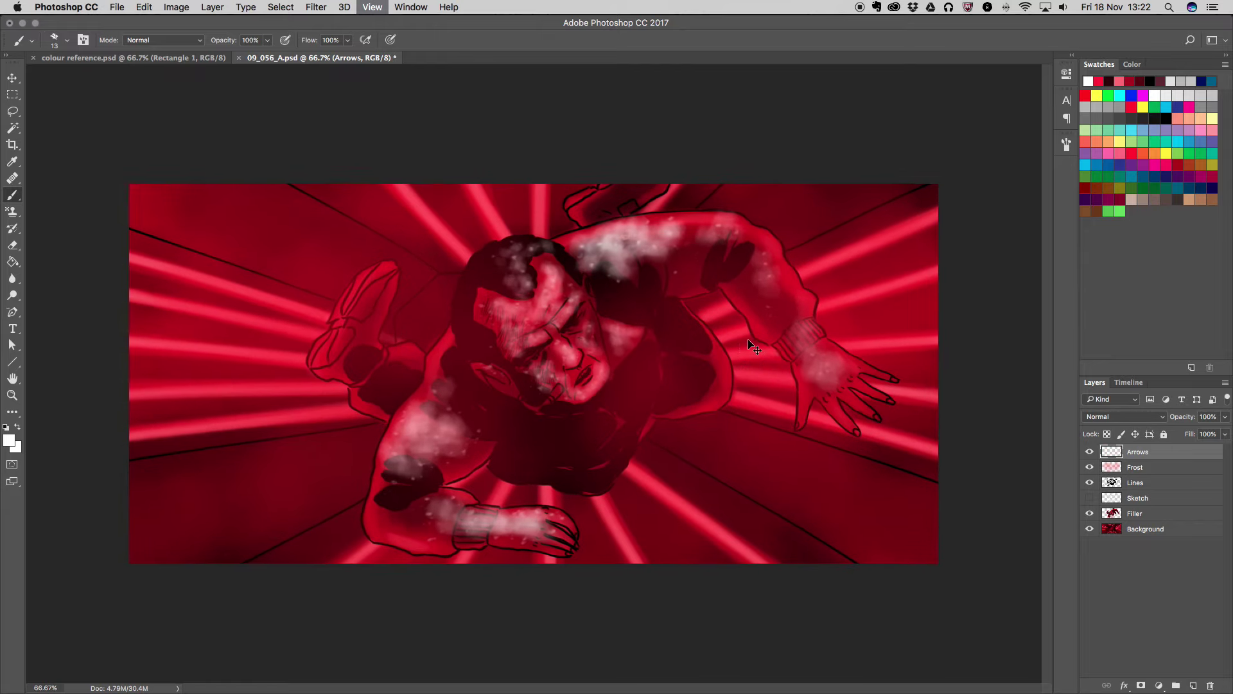
{"action": "key", "text": "super+equal"}
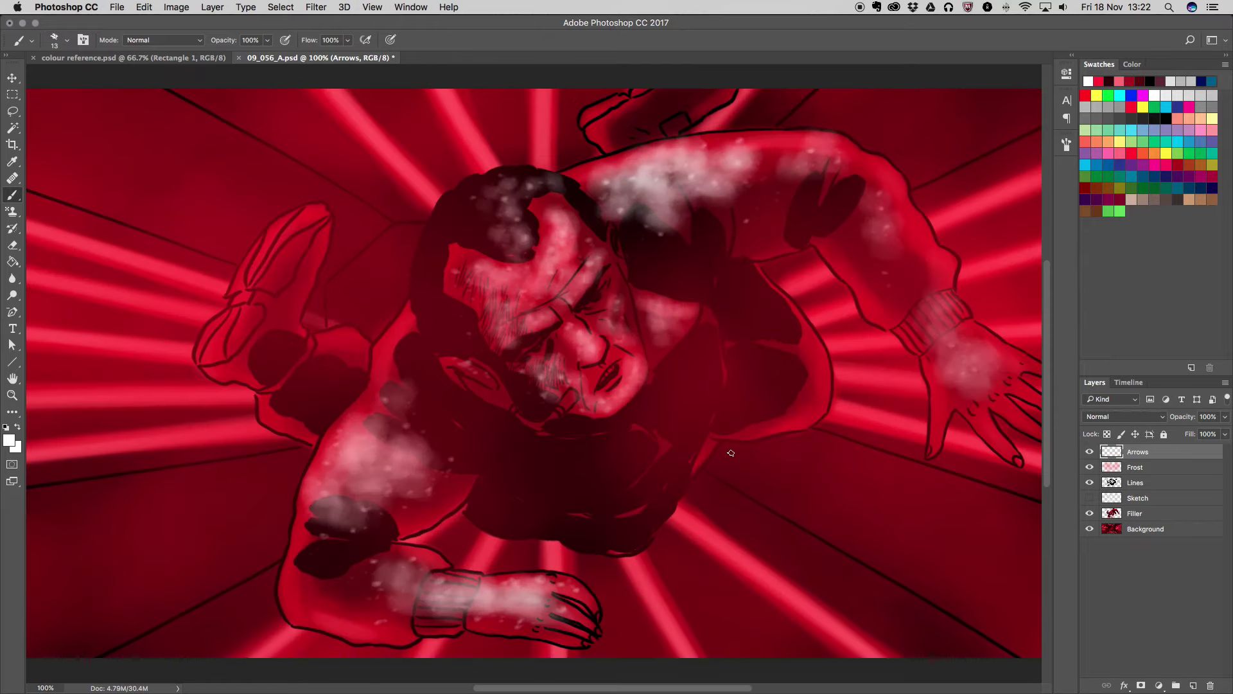
Undo a first arrow attempt and thin the brush to 9 px
{"action": "mouse_move", "coordinate": [846, 410]}
{"action": "left_mouse_down"}
{"action": "mouse_move", "coordinate": [845, 557]}
{"action": "mouse_move", "coordinate": [857, 558]}
{"action": "left_mouse_up"}
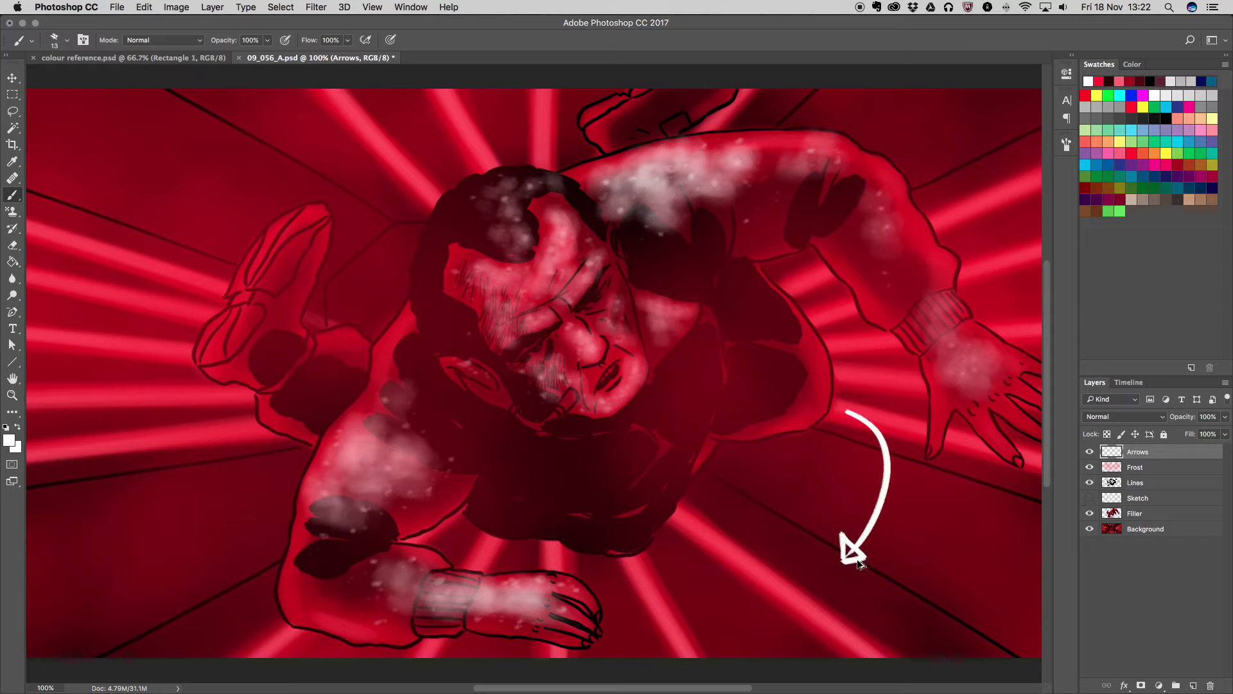
{"action": "key", "text": "super+z"}
{"action": "key", "text": "alt+super+z"}
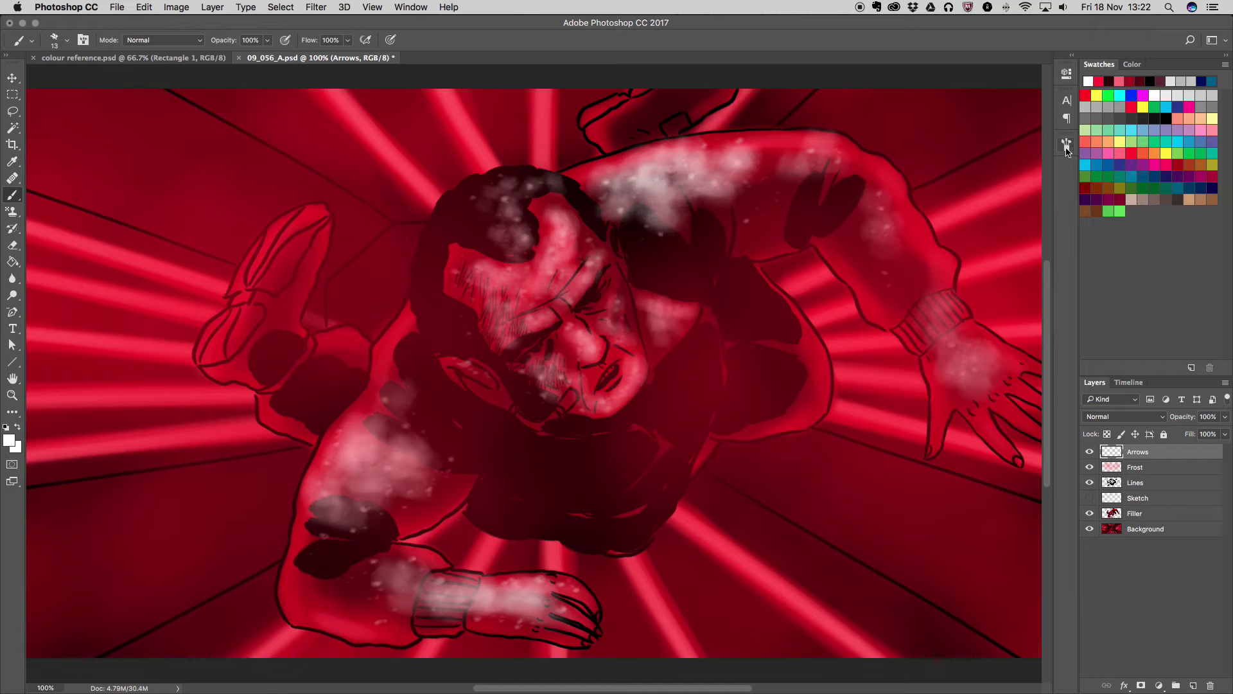
{"action": "left_click", "coordinate": [1066, 144]}
{"action": "left_click_drag", "start_coordinate": [916, 468], "coordinate": [914, 467]}
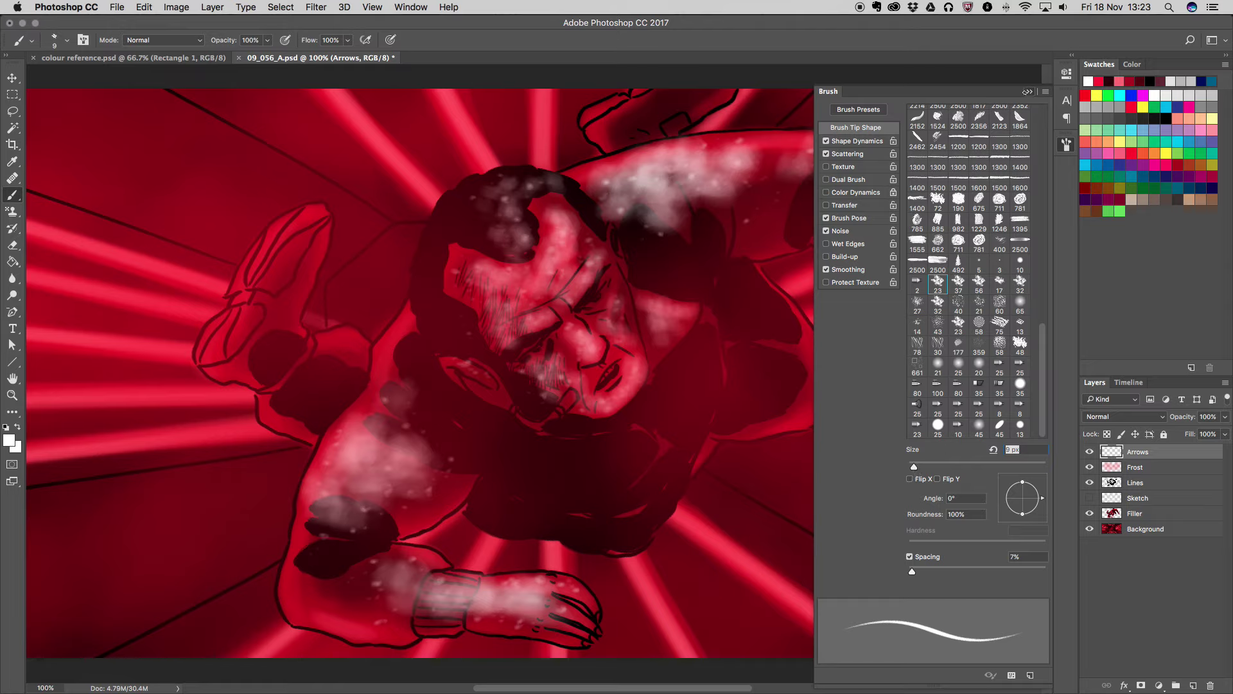
{"action": "left_click", "coordinate": [1031, 92]}
Paint two curved white arrows beside and below the figure, then save
{"action": "mouse_move", "coordinate": [855, 413]}
{"action": "left_mouse_down"}
{"action": "mouse_move", "coordinate": [846, 528]}
{"action": "mouse_move", "coordinate": [857, 537]}
{"action": "left_mouse_up"}
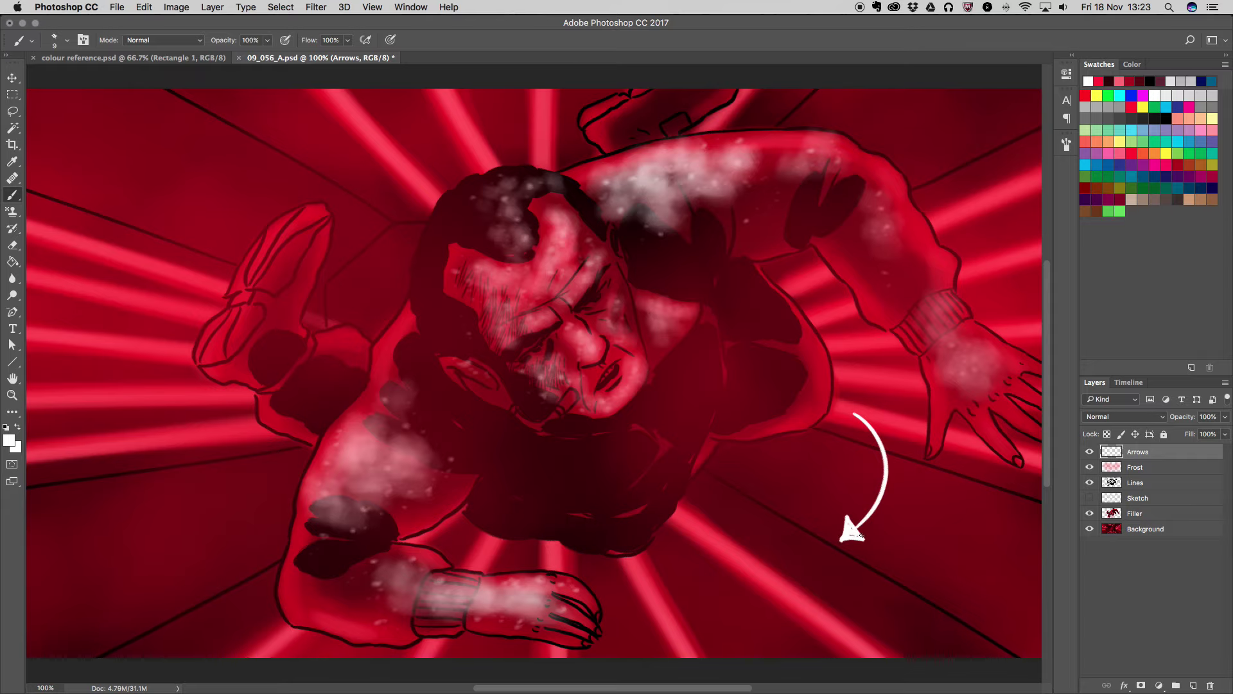
{"action": "mouse_move", "coordinate": [582, 471]}
{"action": "left_mouse_down"}
{"action": "mouse_move", "coordinate": [483, 534]}
{"action": "mouse_move", "coordinate": [500, 544]}
{"action": "left_mouse_up"}
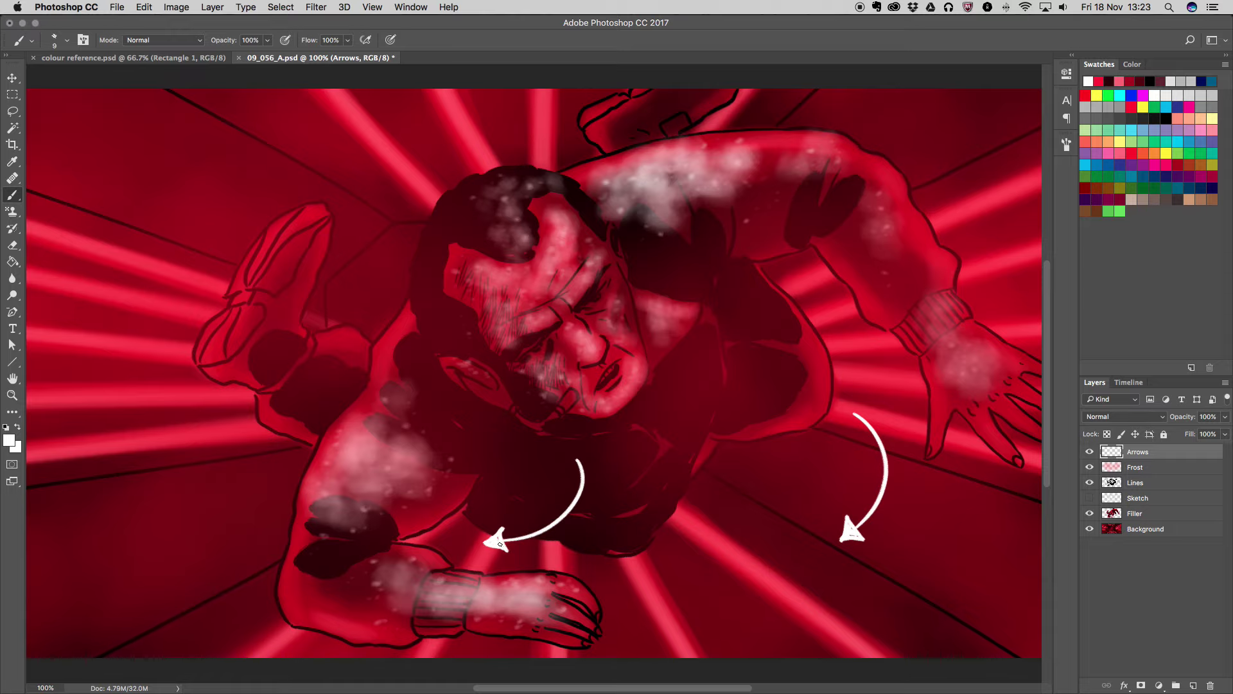
{"action": "key", "text": "super+minus"}
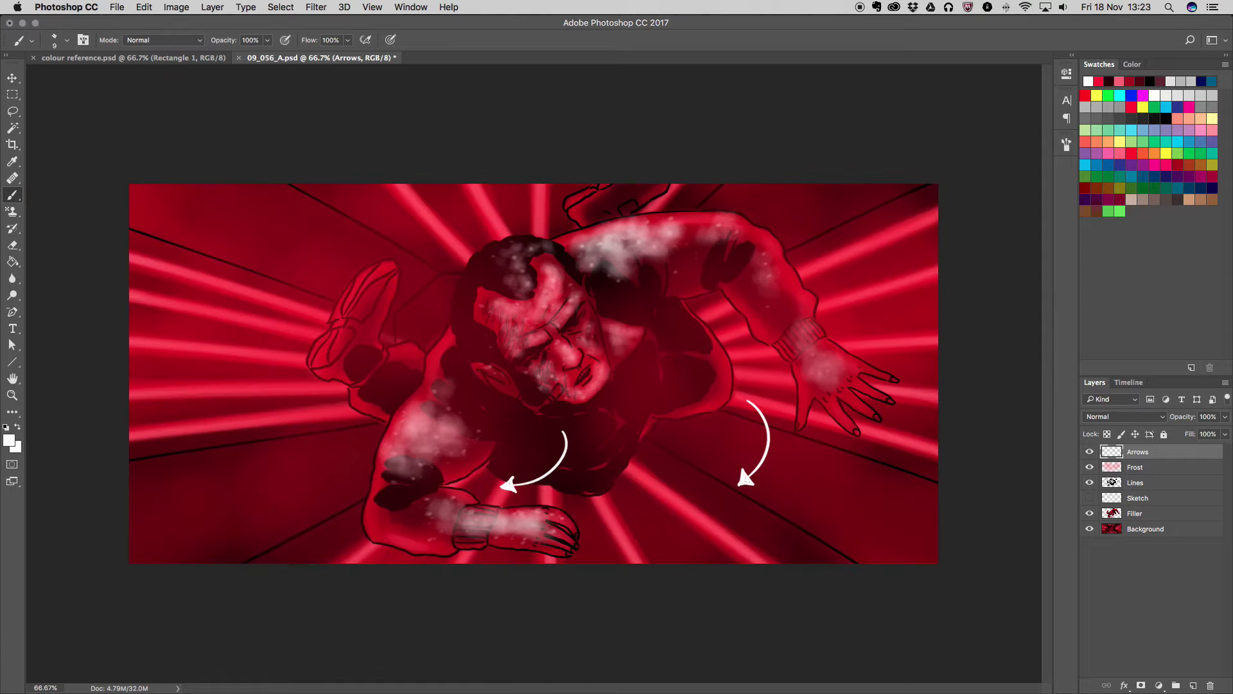
{"action": "key", "text": "super+s"}
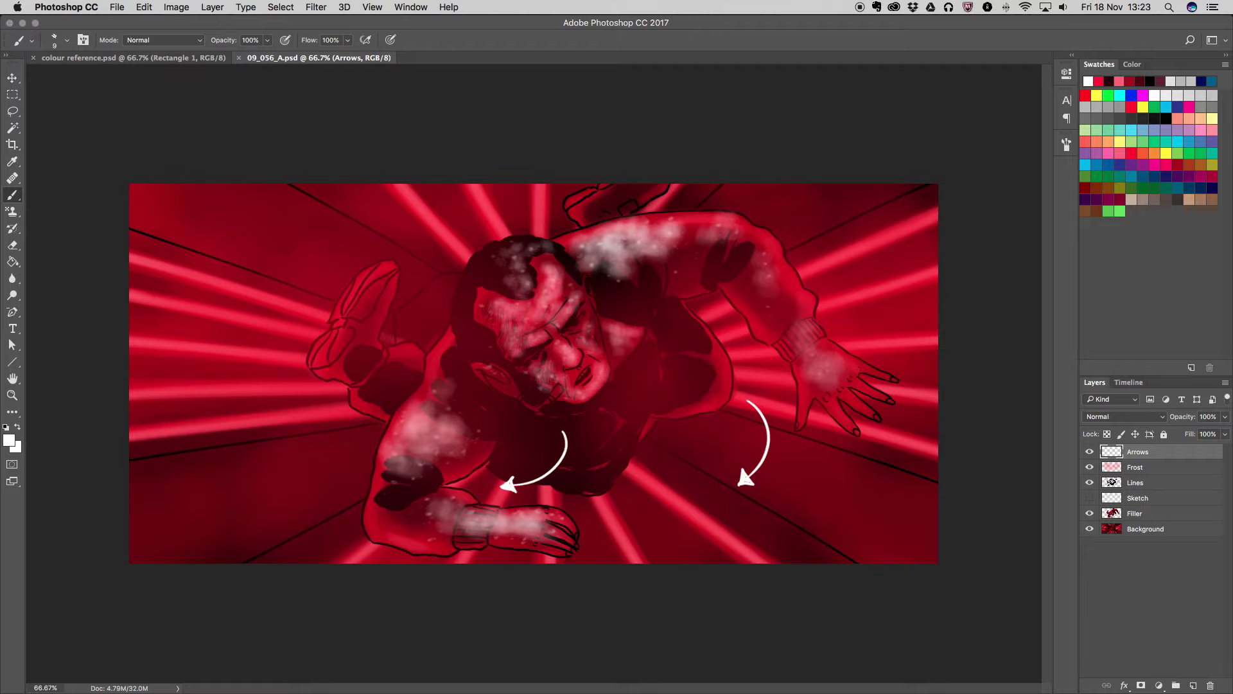